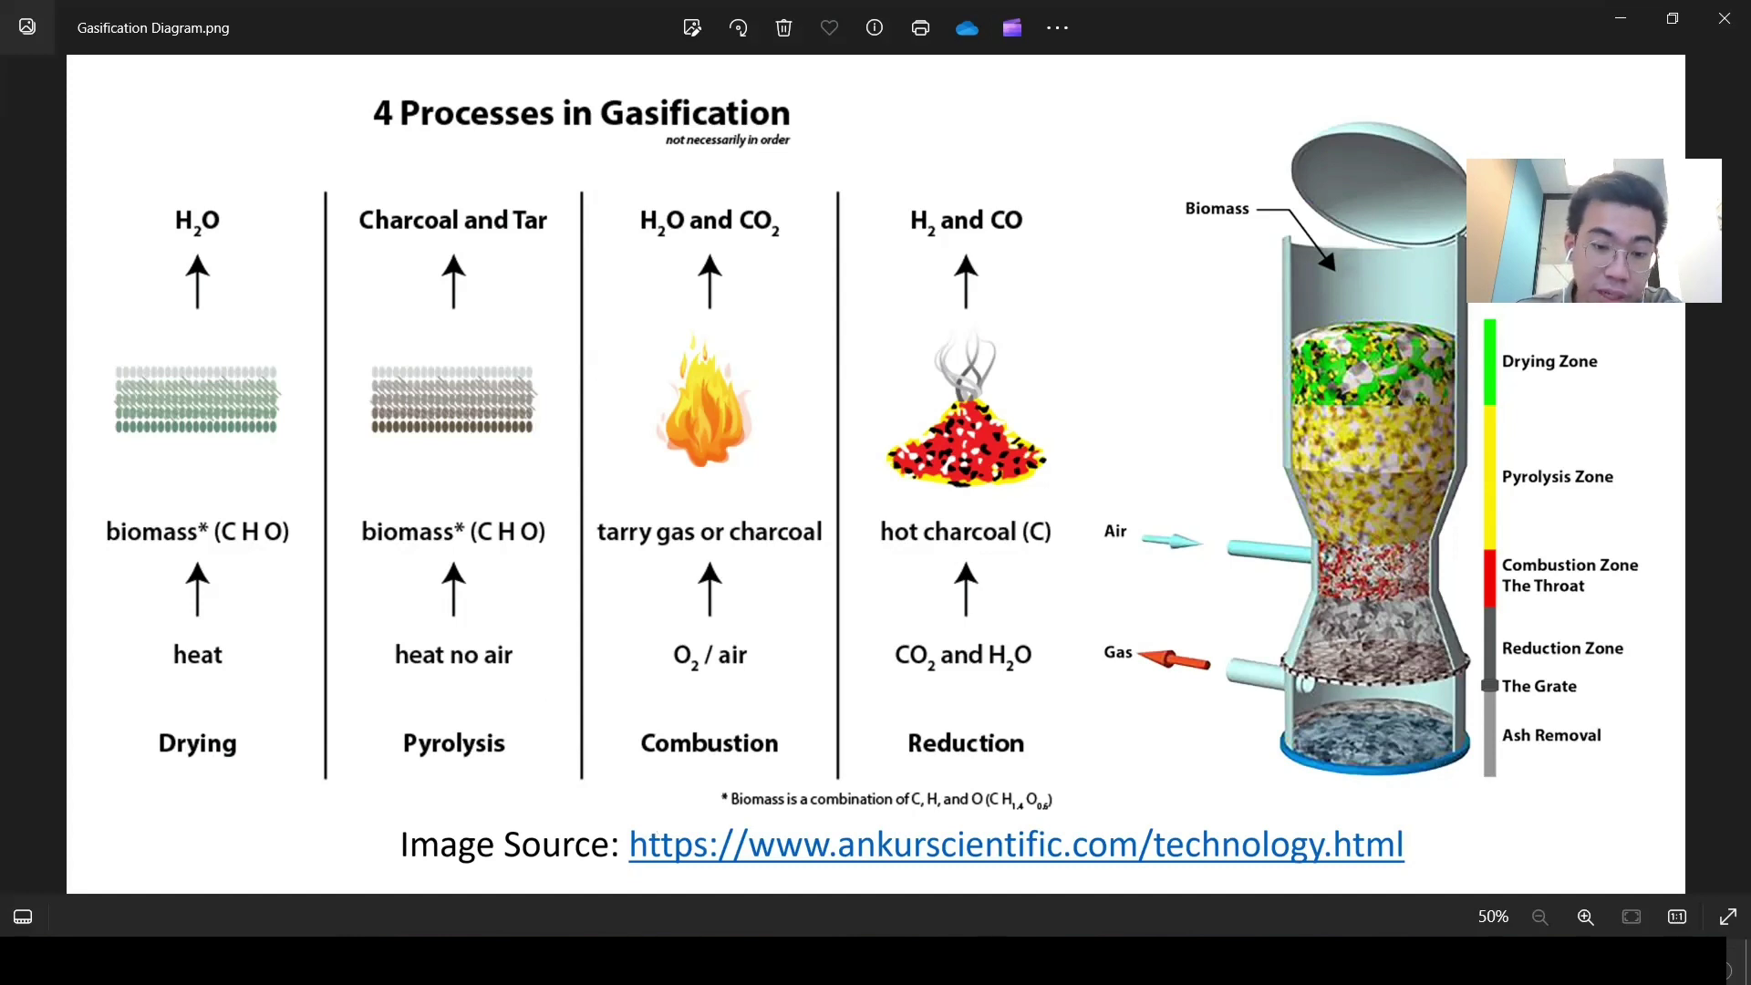
# Switch to UniSim Design and add a second Gasifier from the solid operations to the flowsheet, beside Gasifier-100.
pyautogui.hotkey('alt', 'Tab')
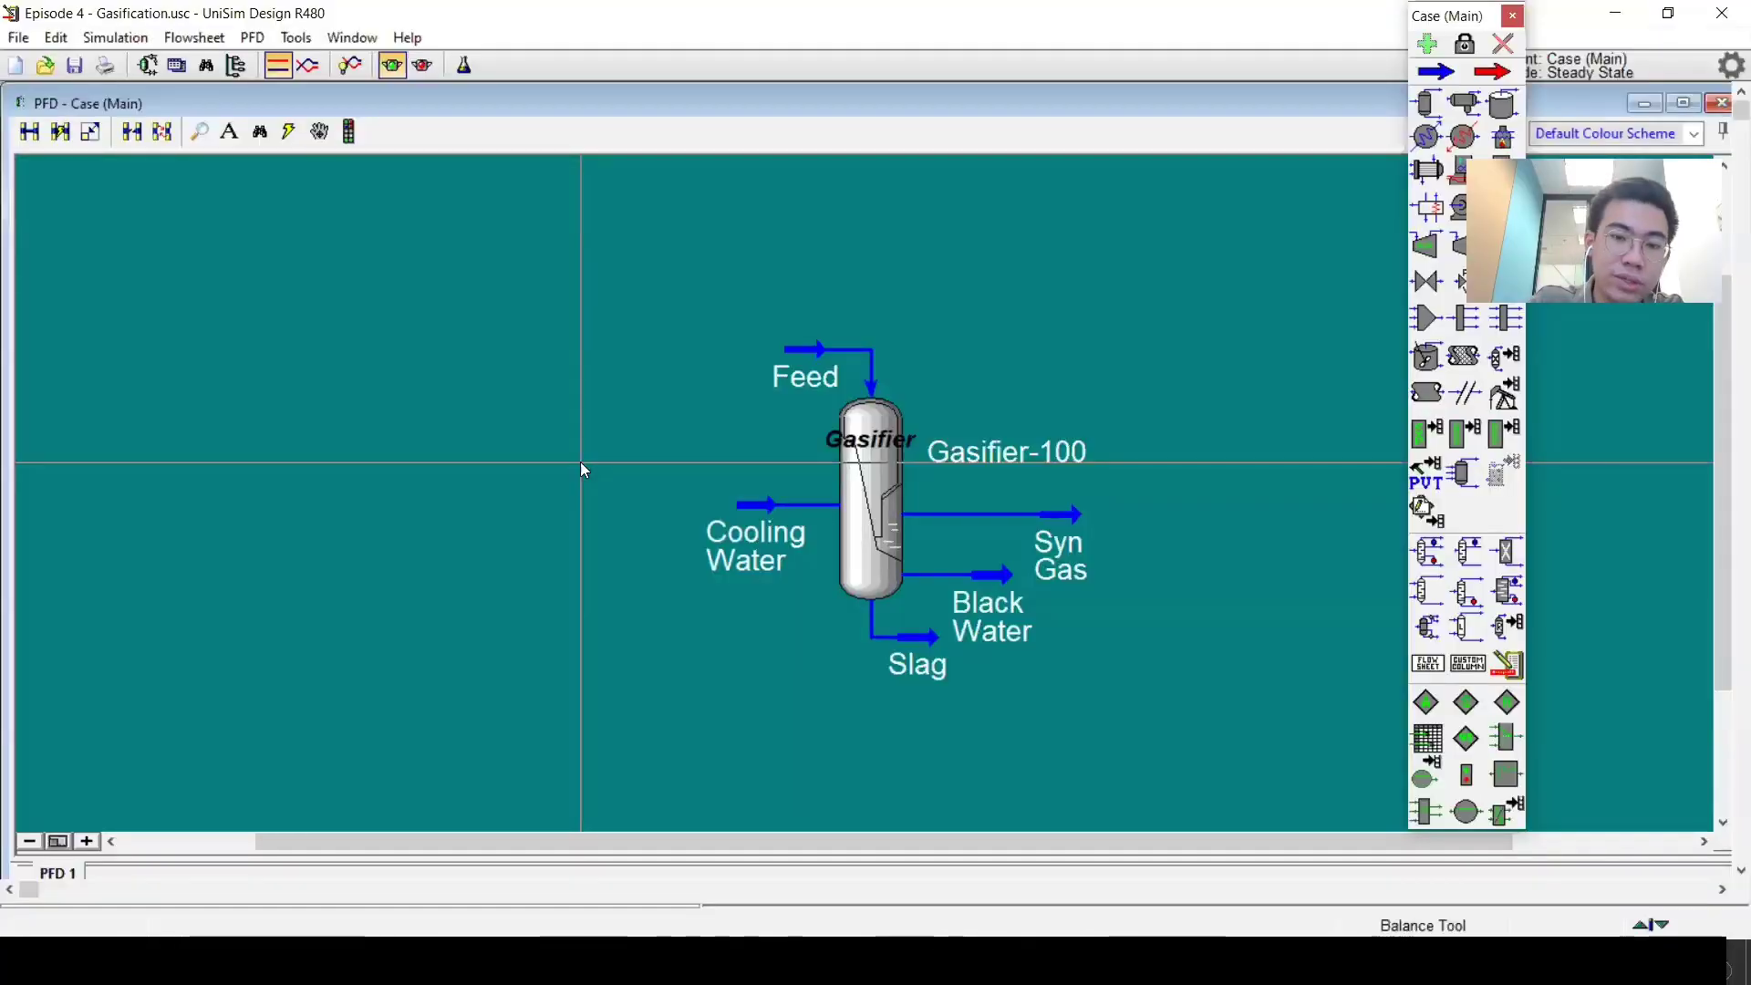
pyautogui.moveTo(567, 447); pyautogui.dragTo(498, 403)
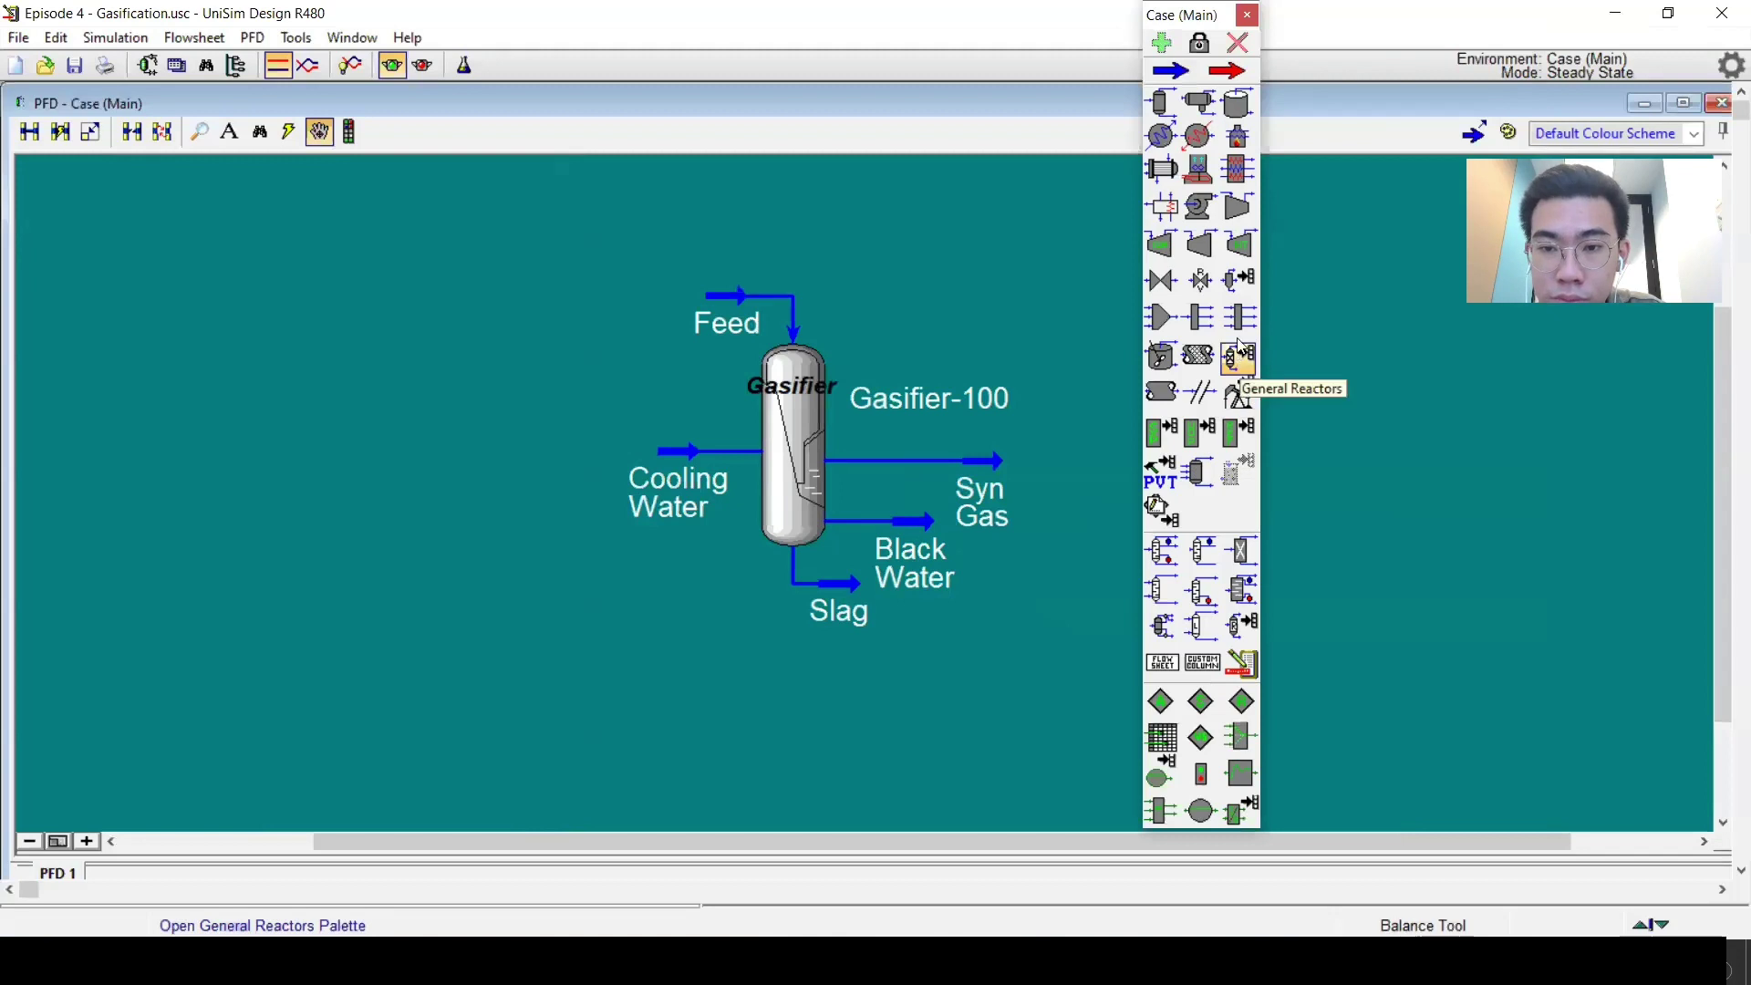
pyautogui.click(1237, 283)
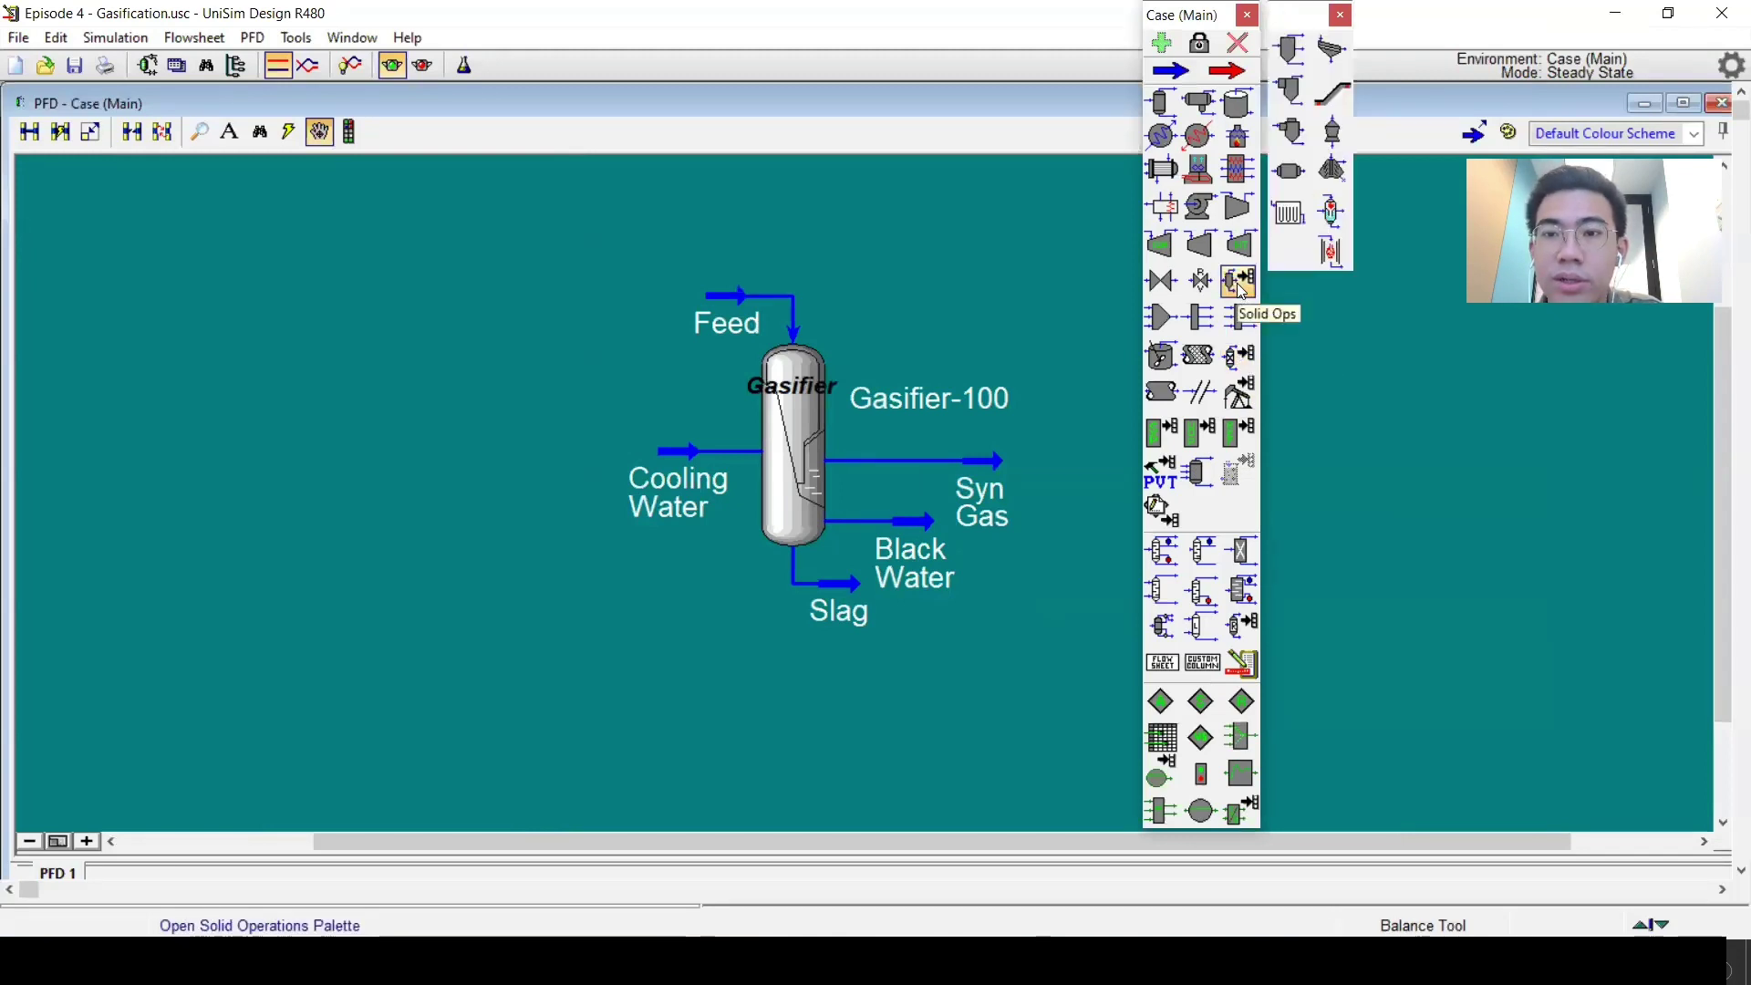
pyautogui.click(1337, 254)
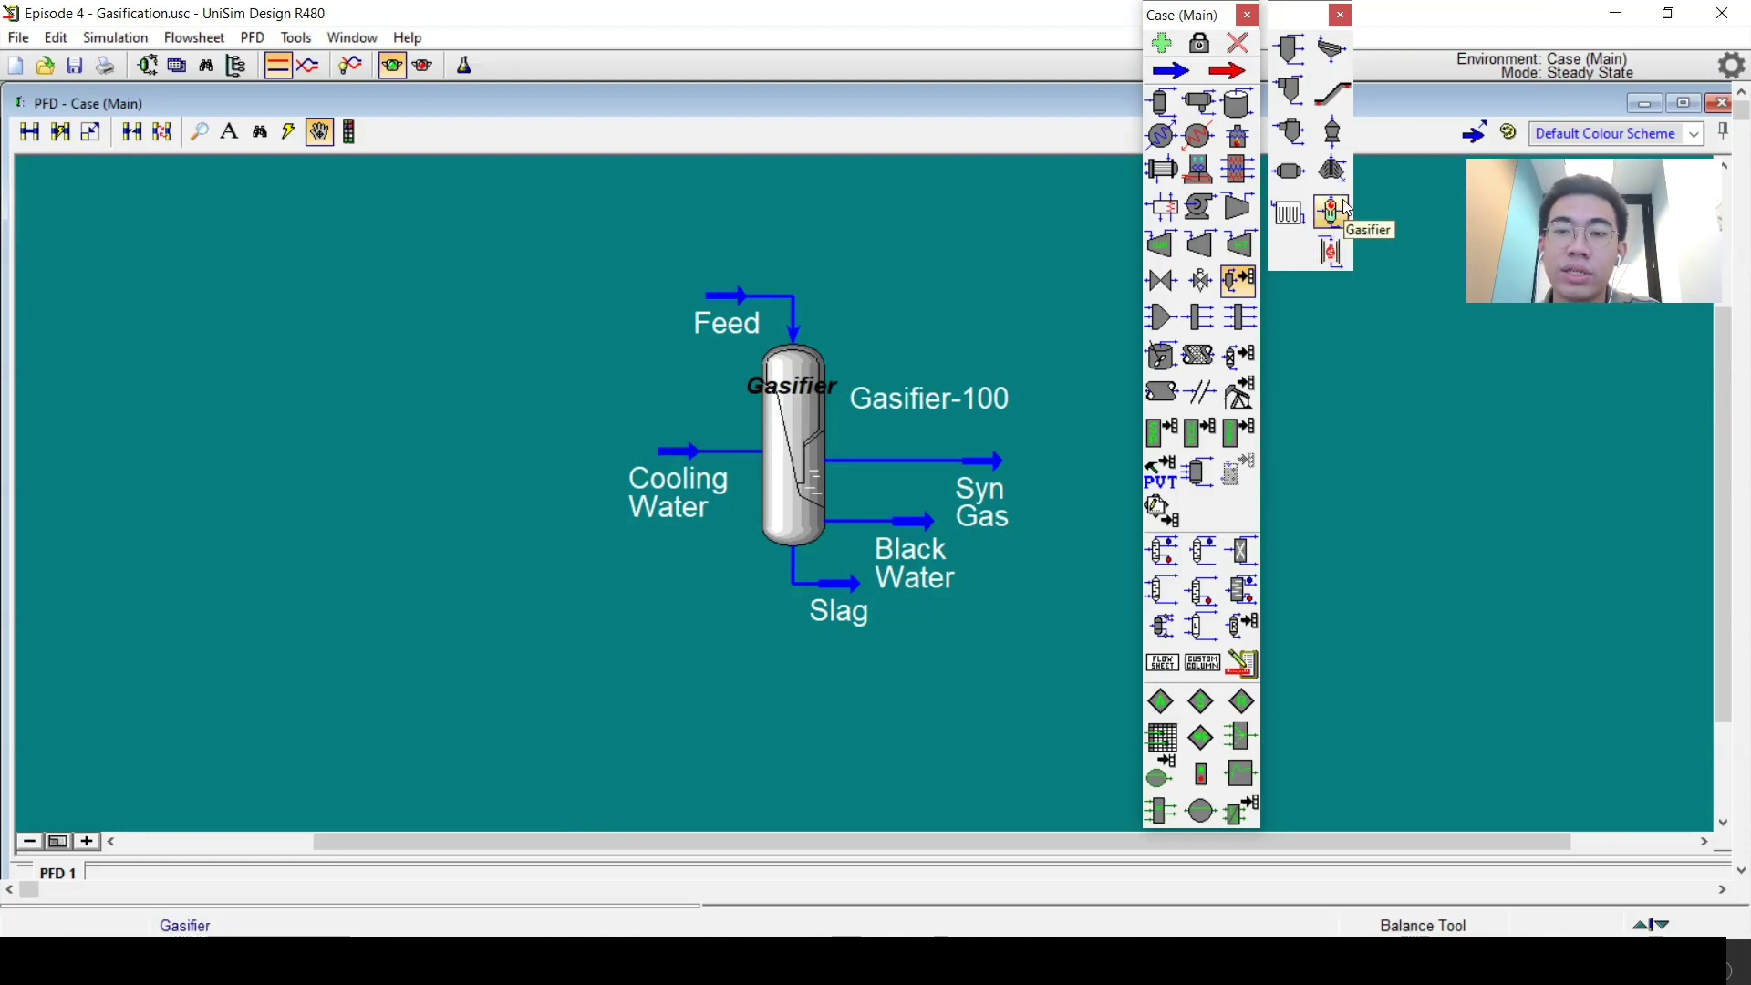
pyautogui.click(1325, 256)
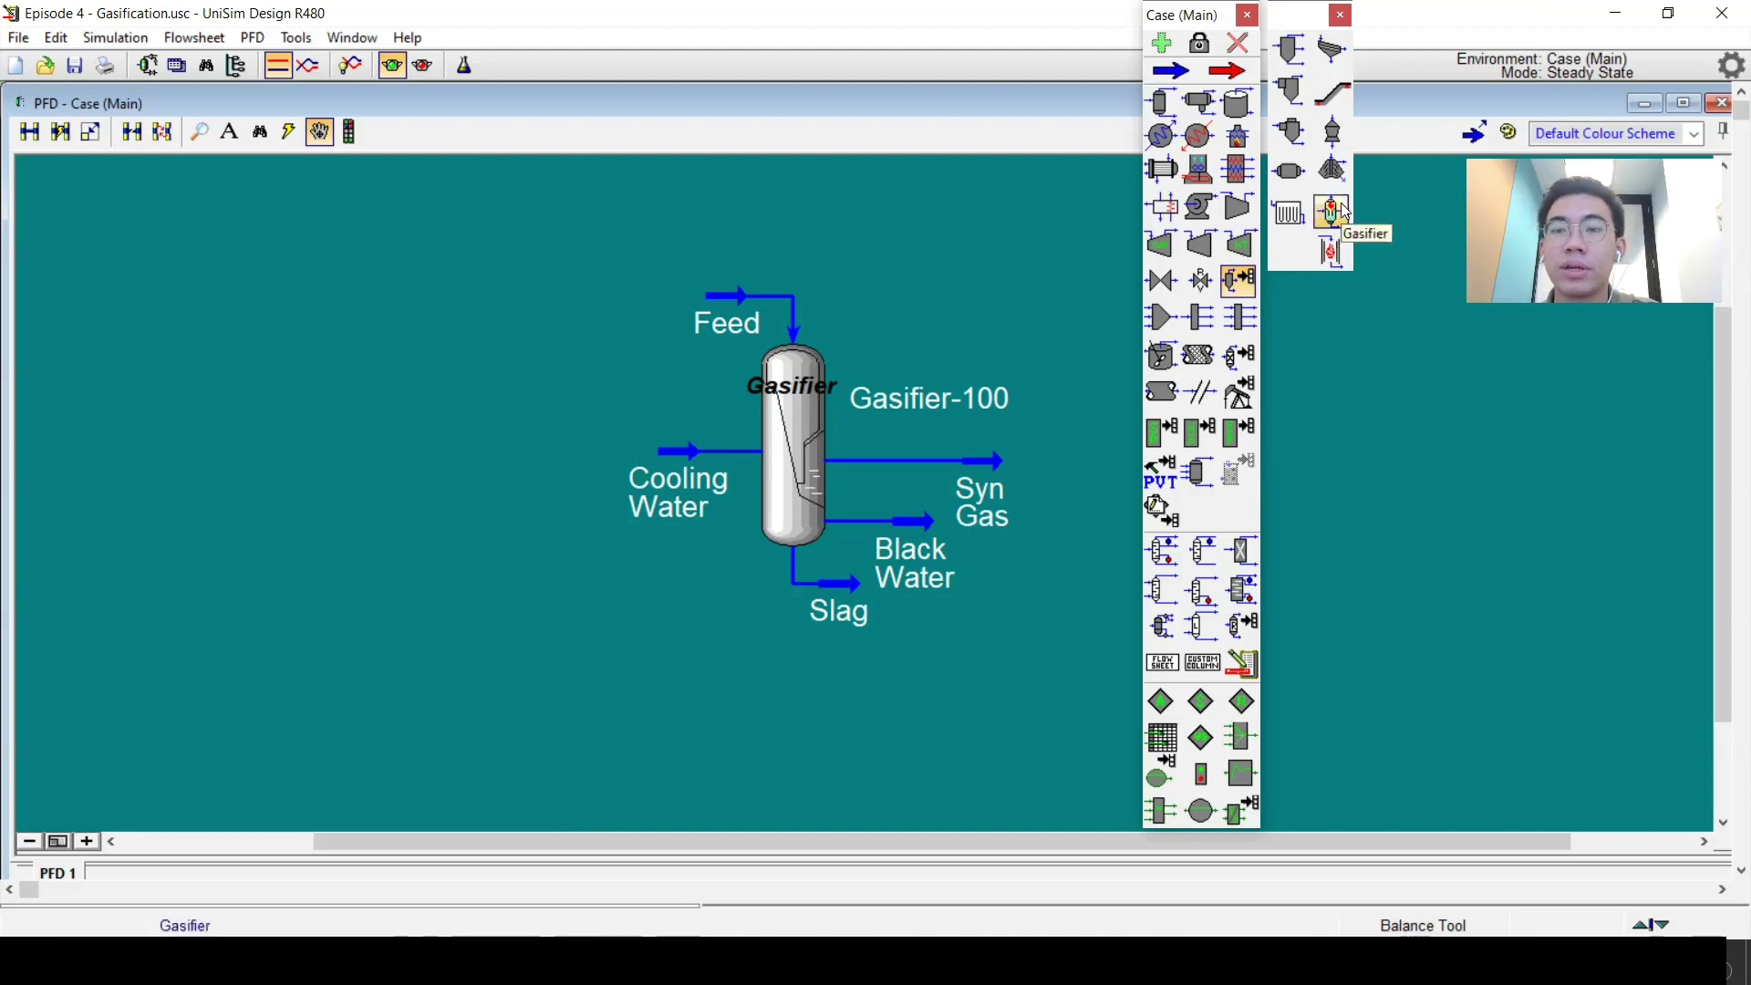
pyautogui.moveTo(1335, 211); pyautogui.dragTo(466, 474)
pyautogui.click(516, 485)
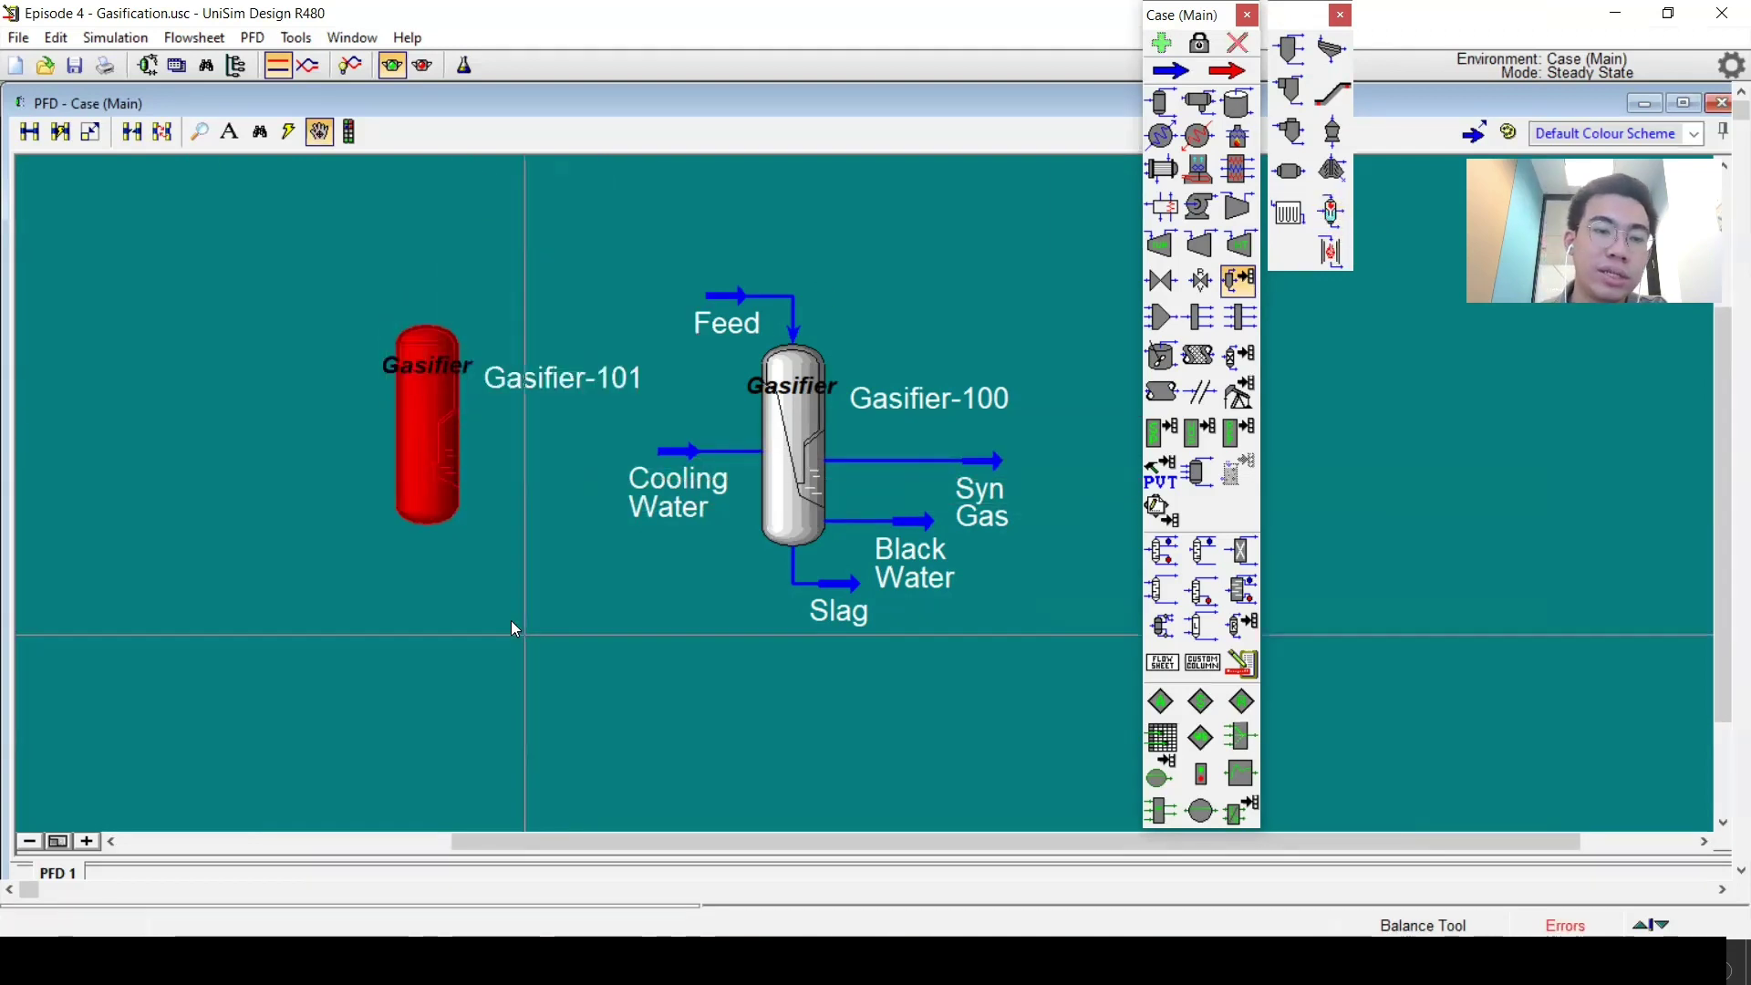
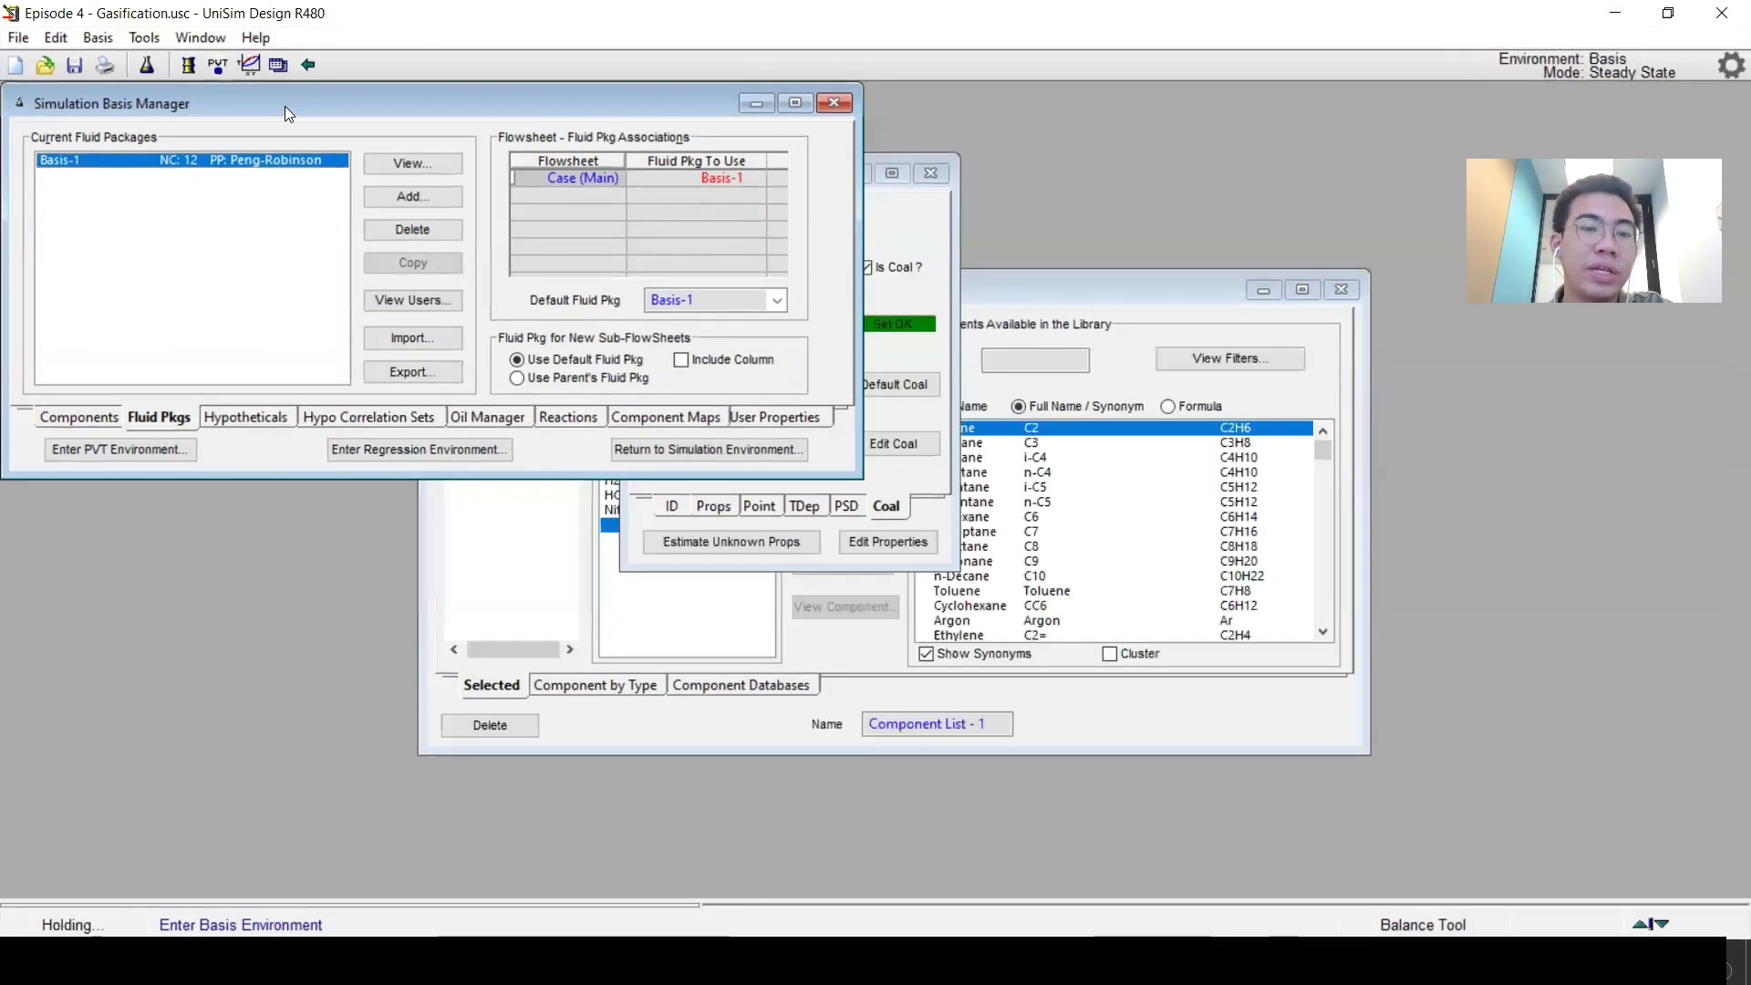
# View the Coal component from the Master Component List and bring up its coal input data.
pyautogui.click(79, 417)
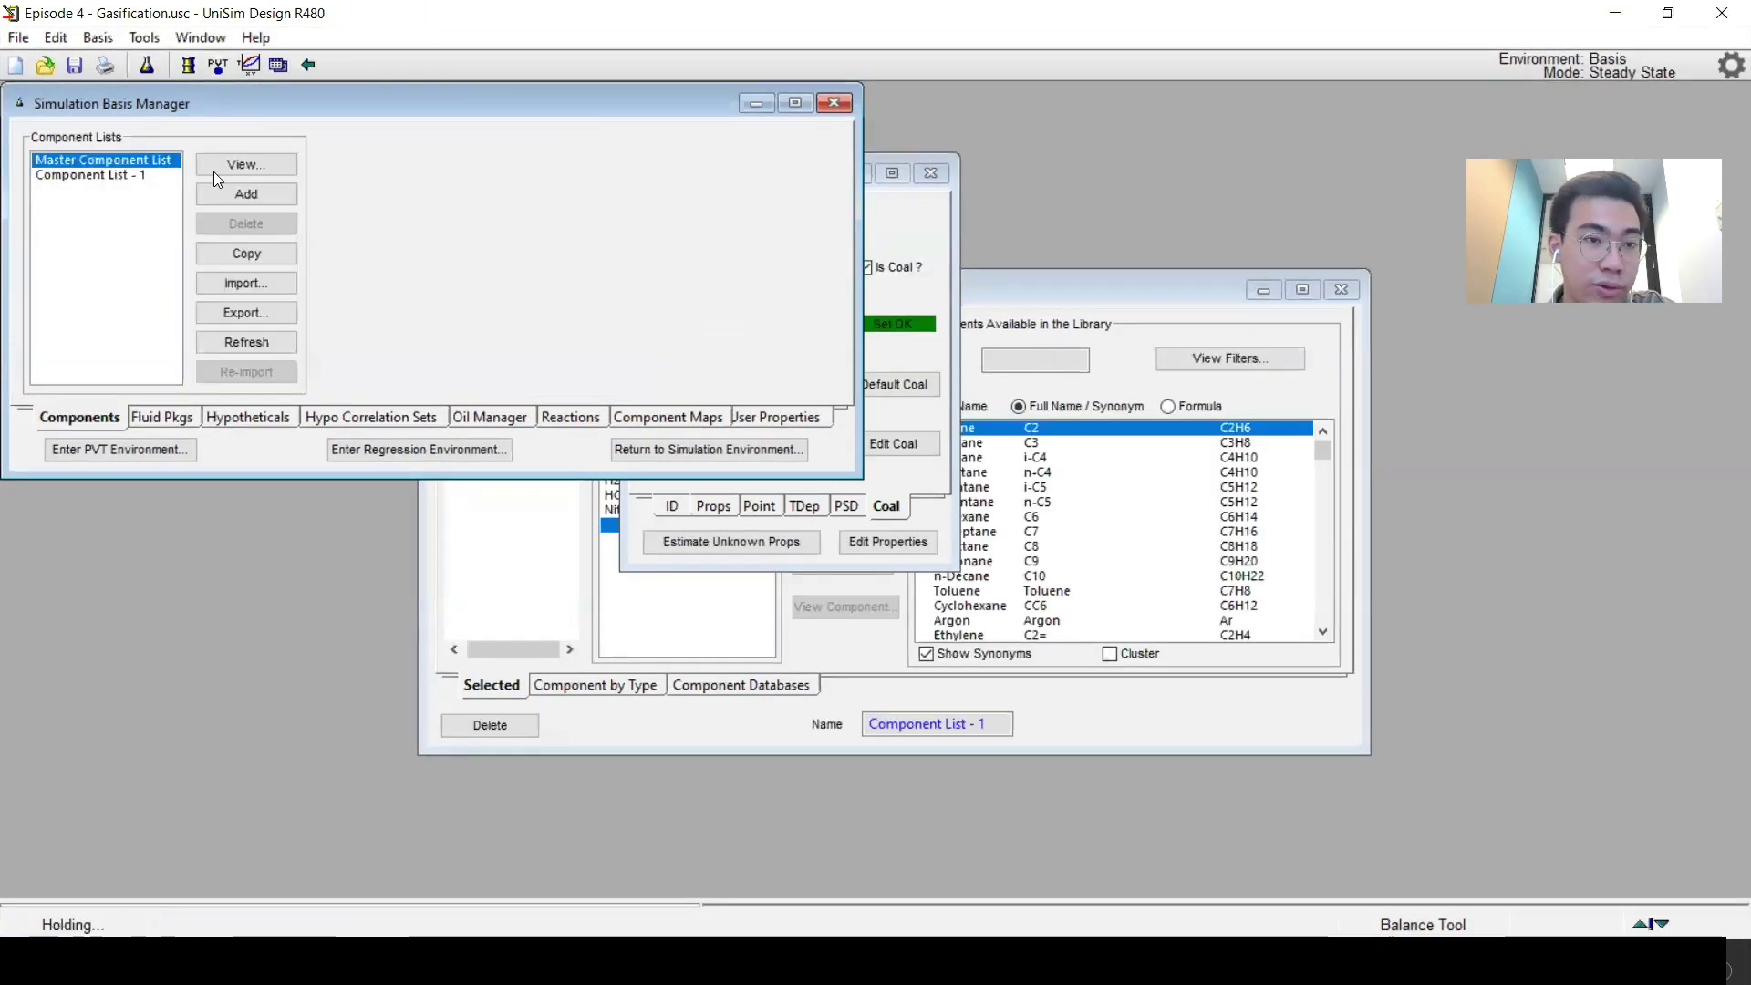
pyautogui.doubleClick(139, 167)
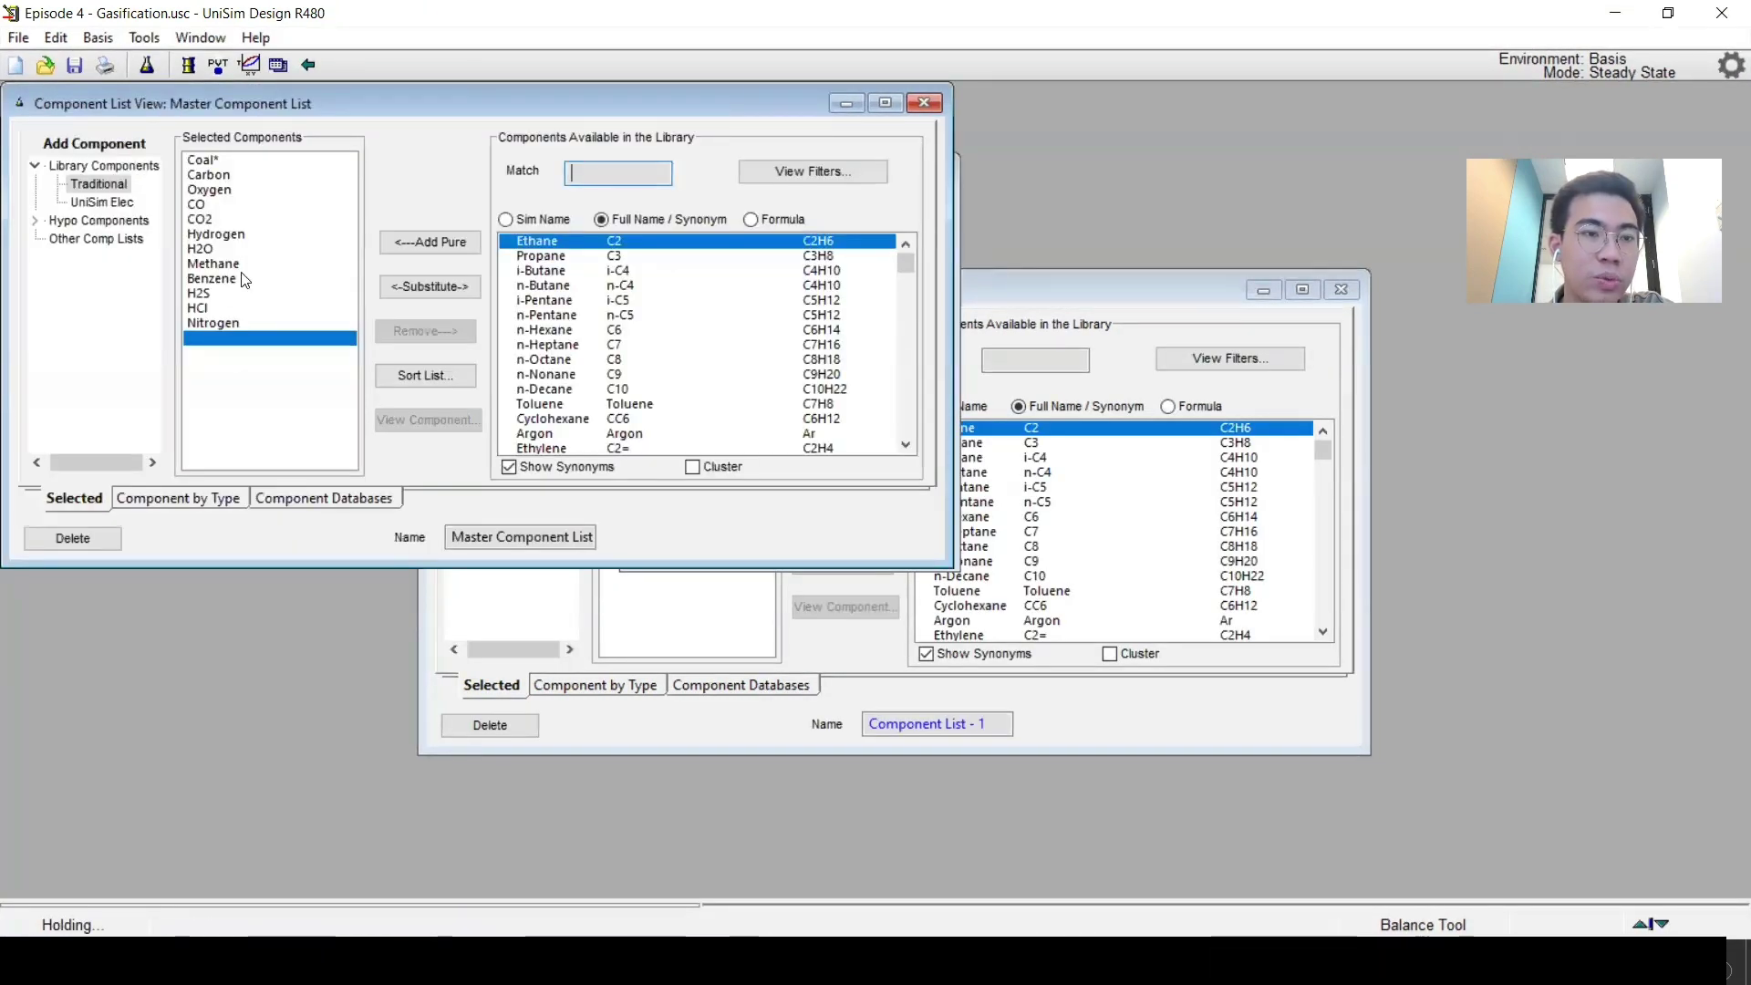
pyautogui.doubleClick(239, 162)
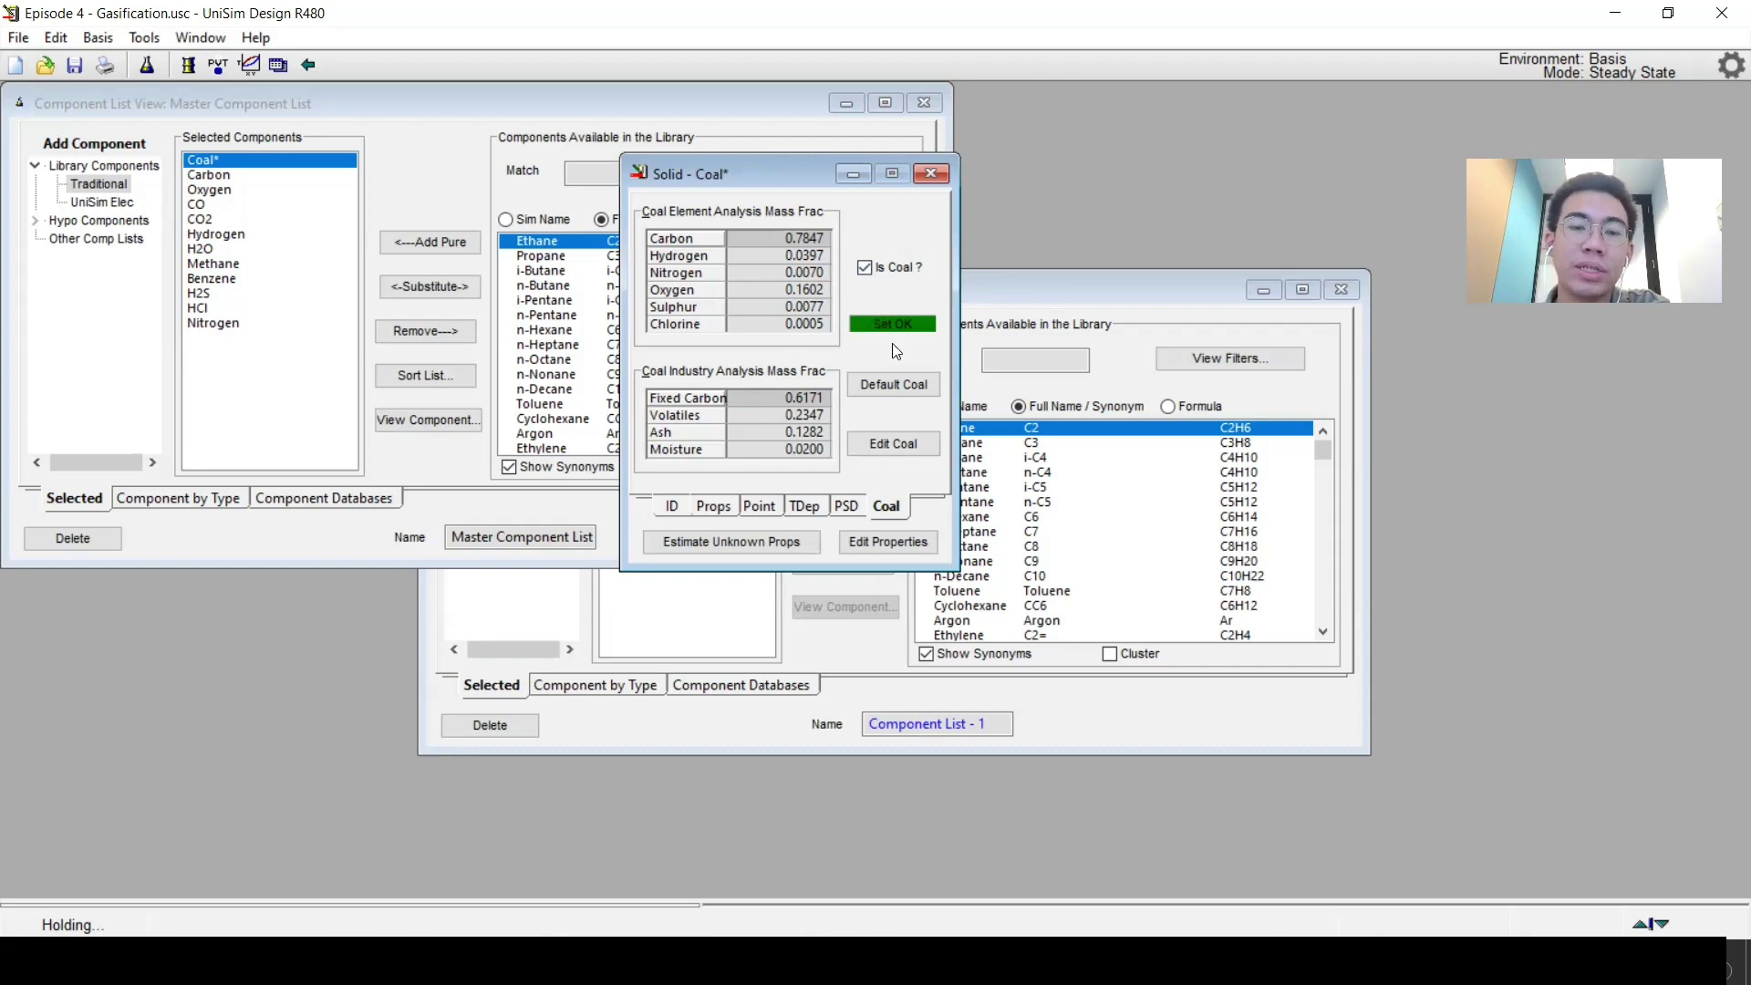
pyautogui.click(885, 542)
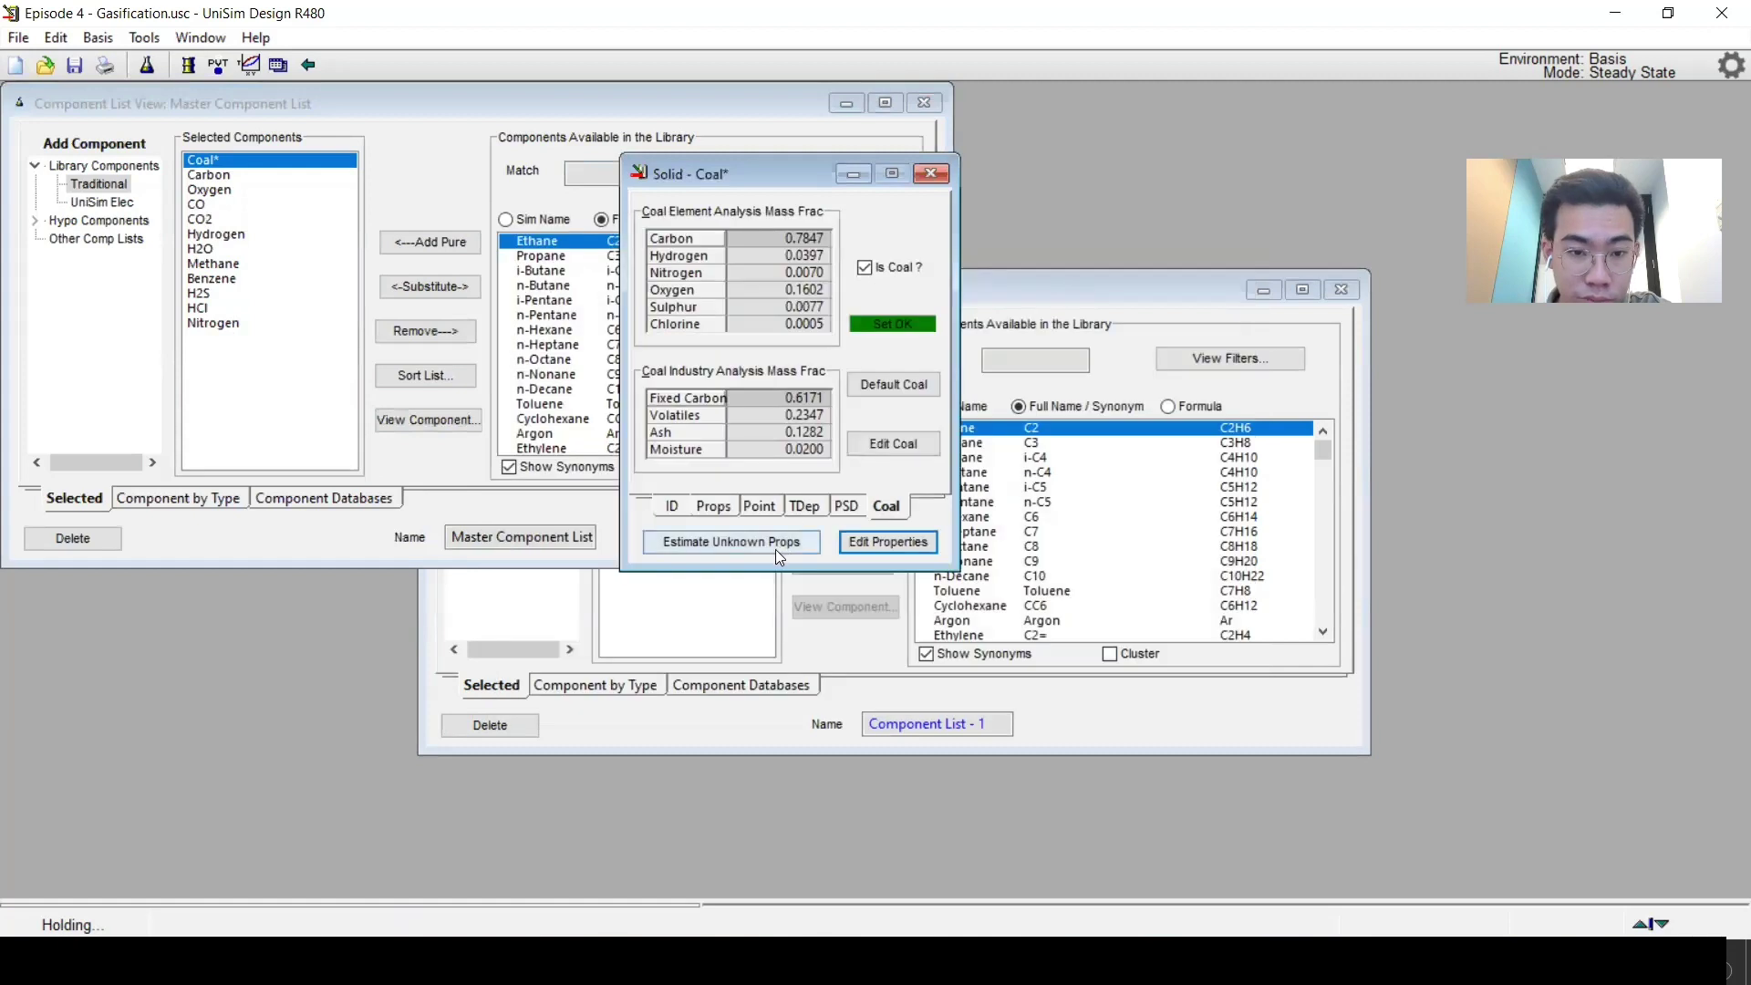
pyautogui.click(898, 448)
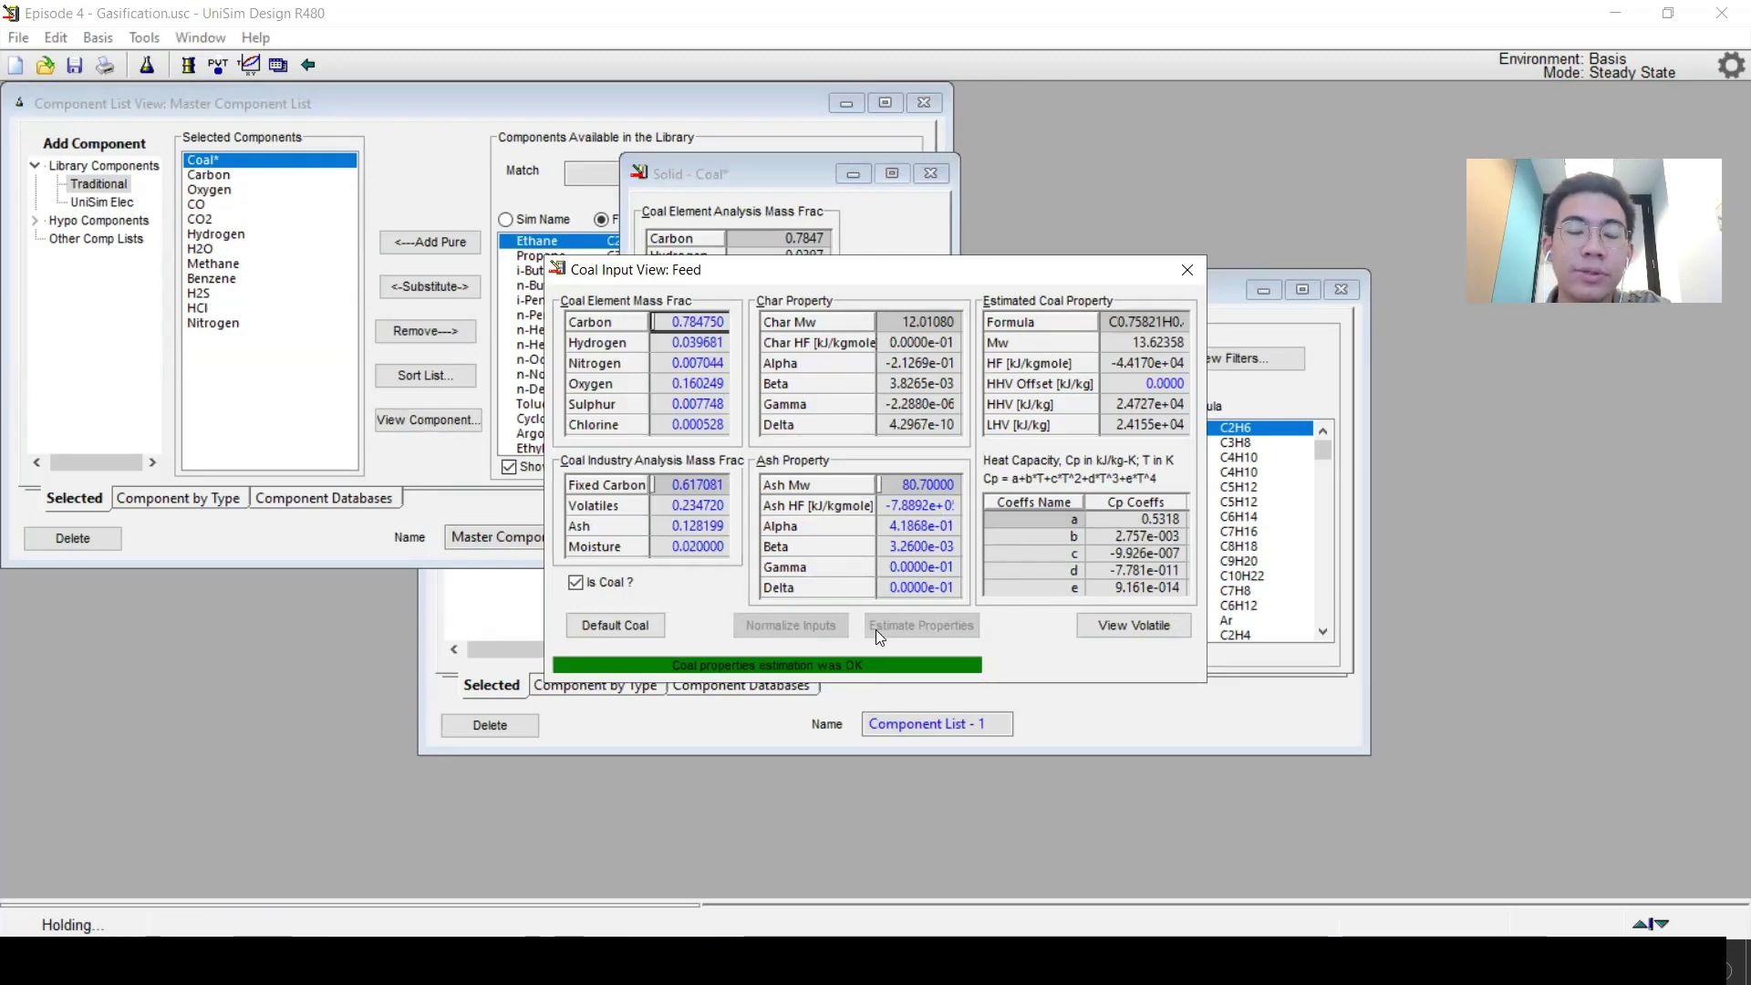
# Examine the coal's element fractions, char properties, heat capacity coefficients and heat of formation, and close the coal views.
pyautogui.click(684, 362)
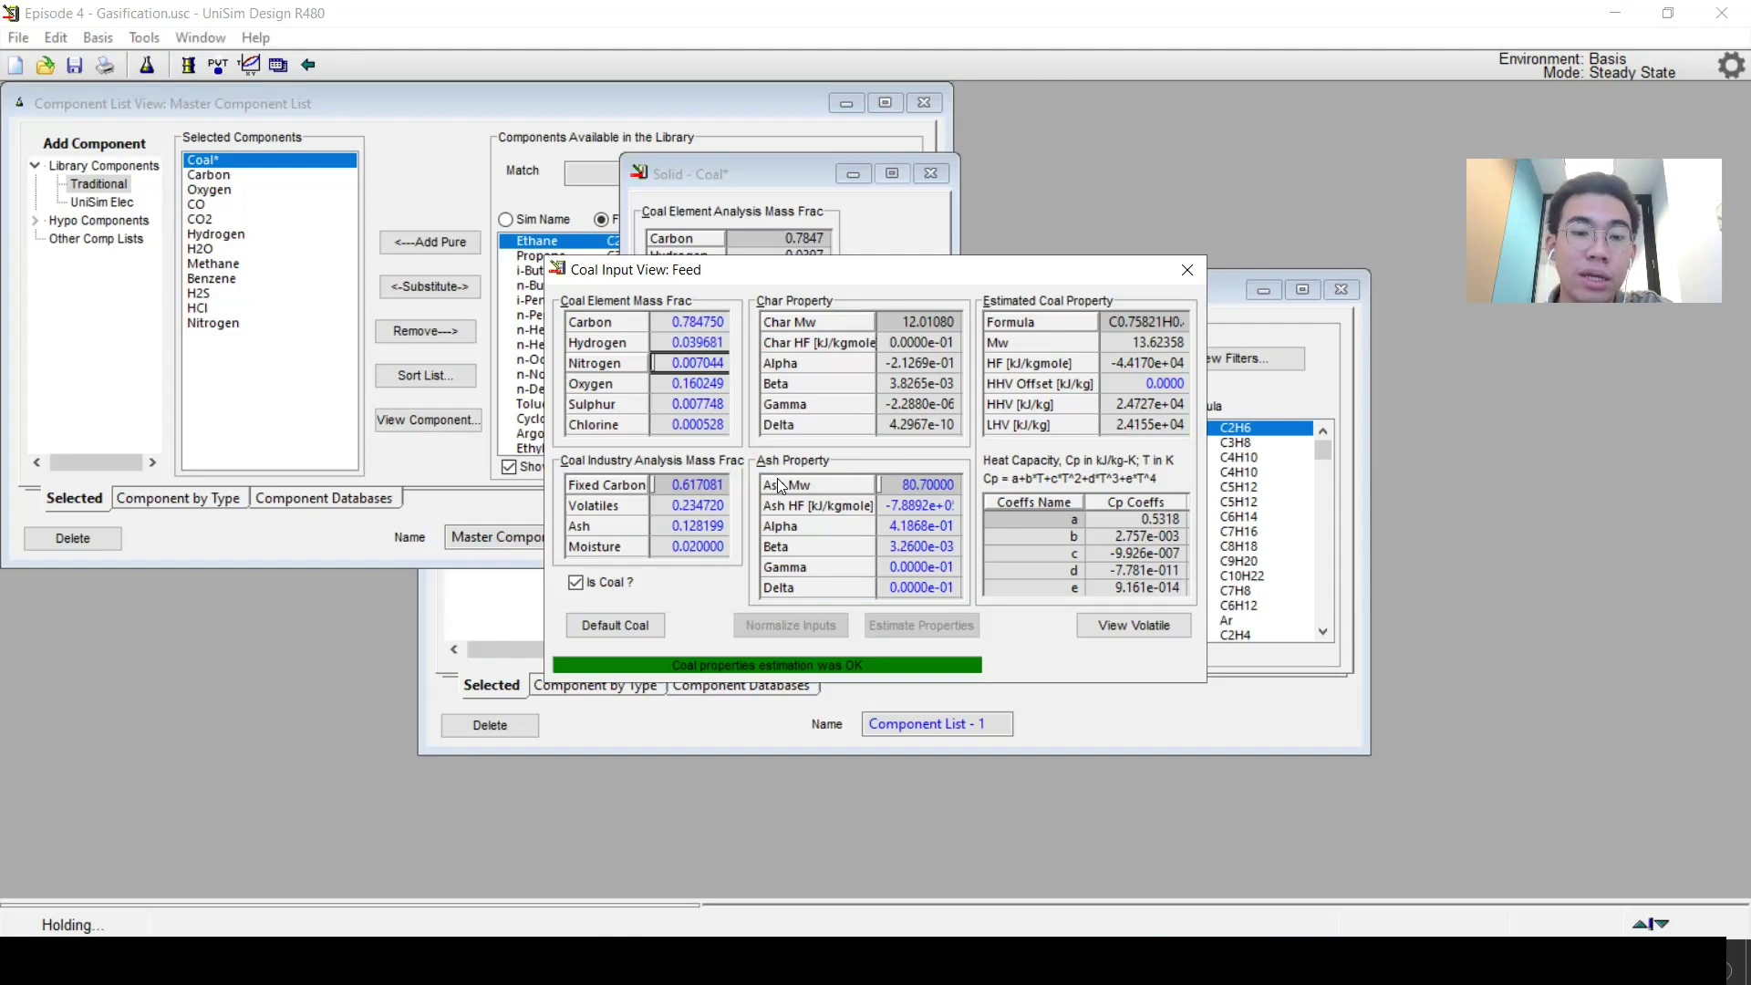
pyautogui.click(846, 312)
pyautogui.click(914, 343)
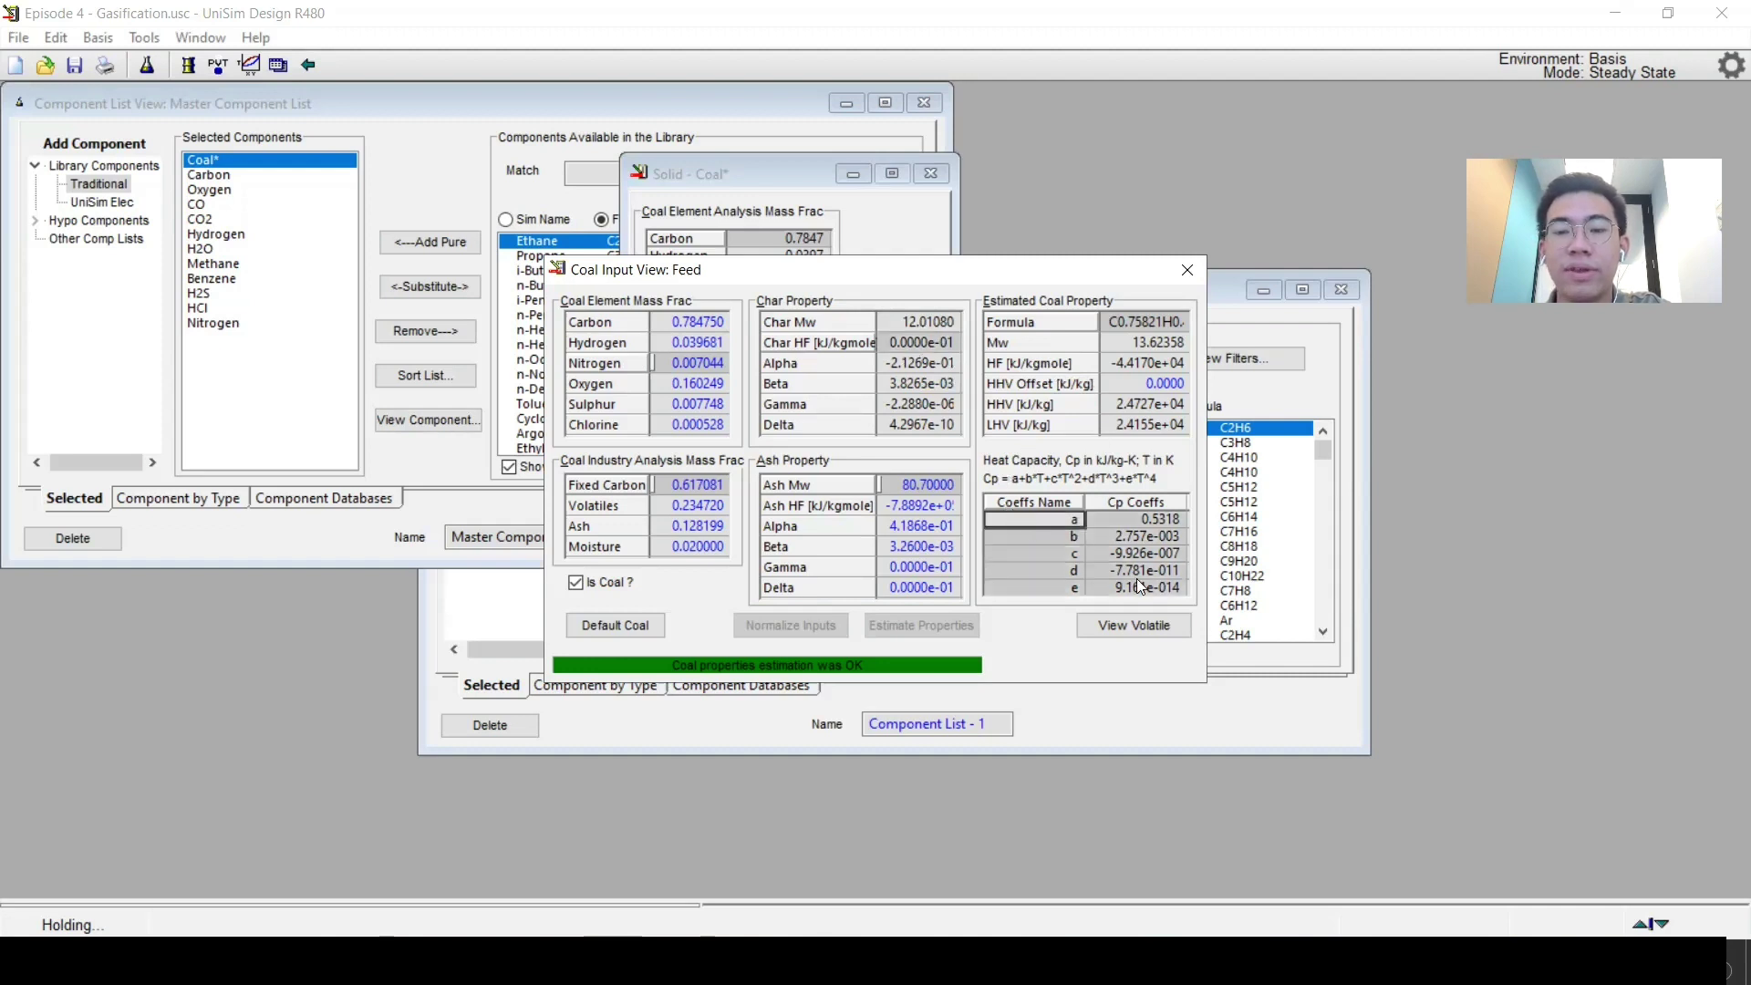
pyautogui.click(1135, 537)
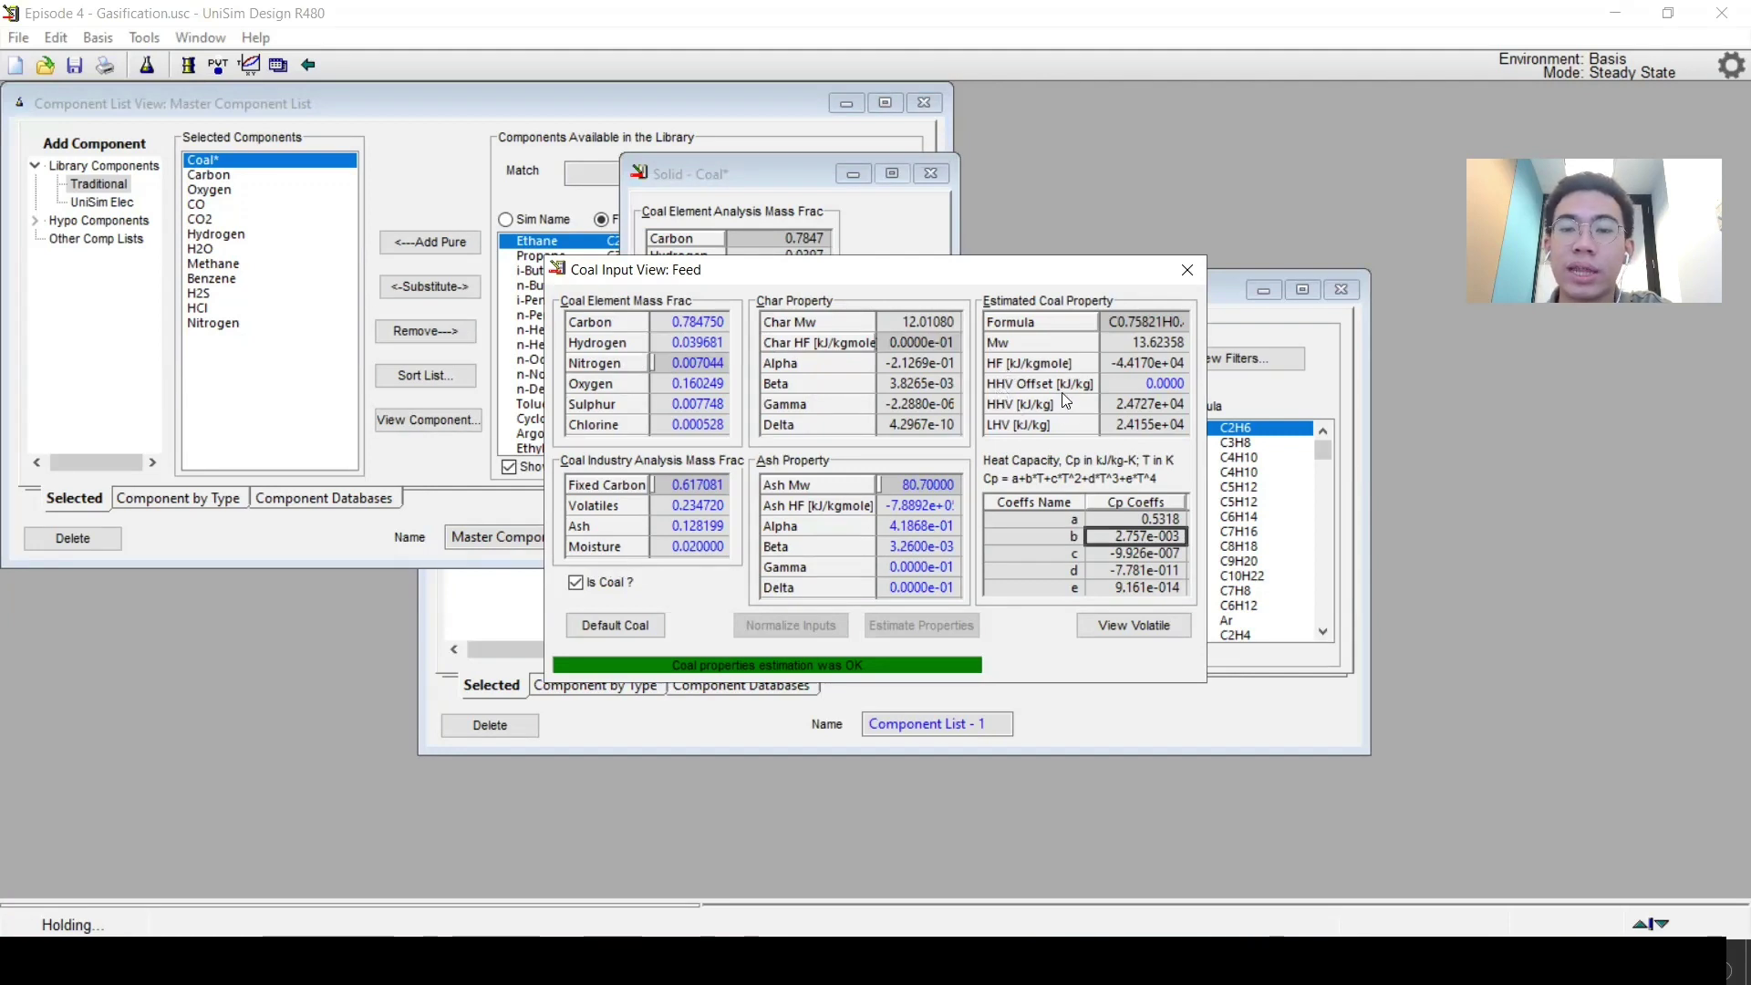
pyautogui.click(1024, 367)
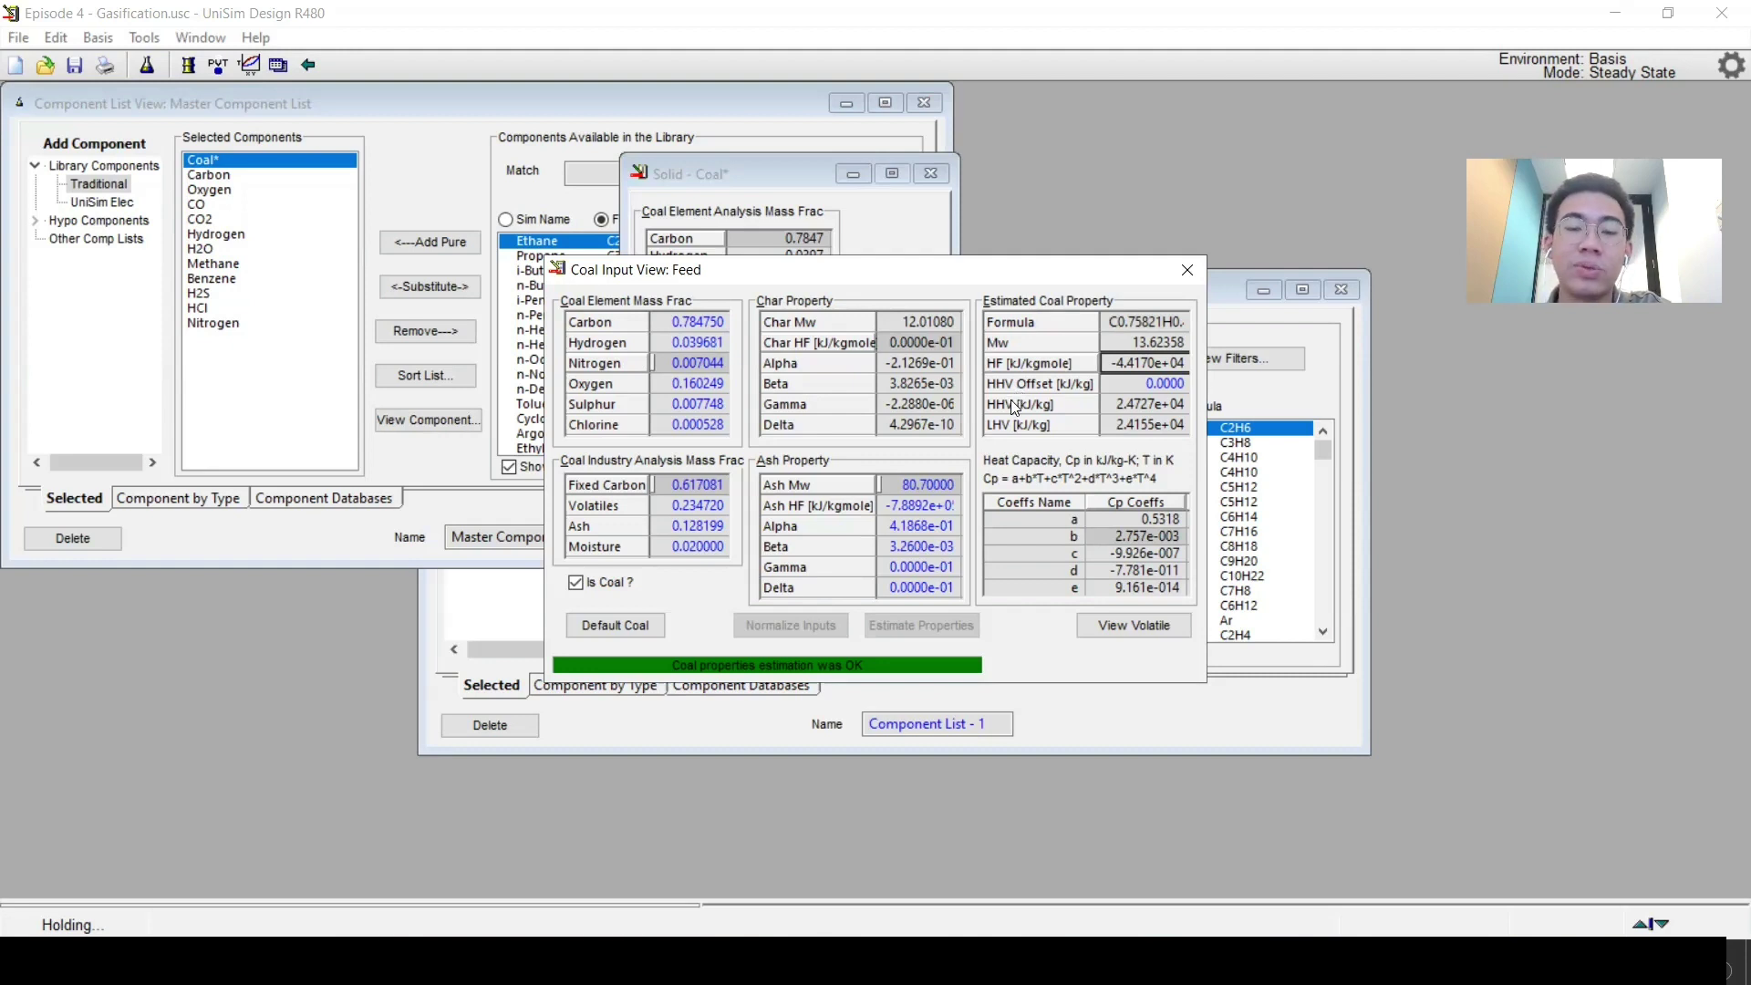
pyautogui.click(1186, 270)
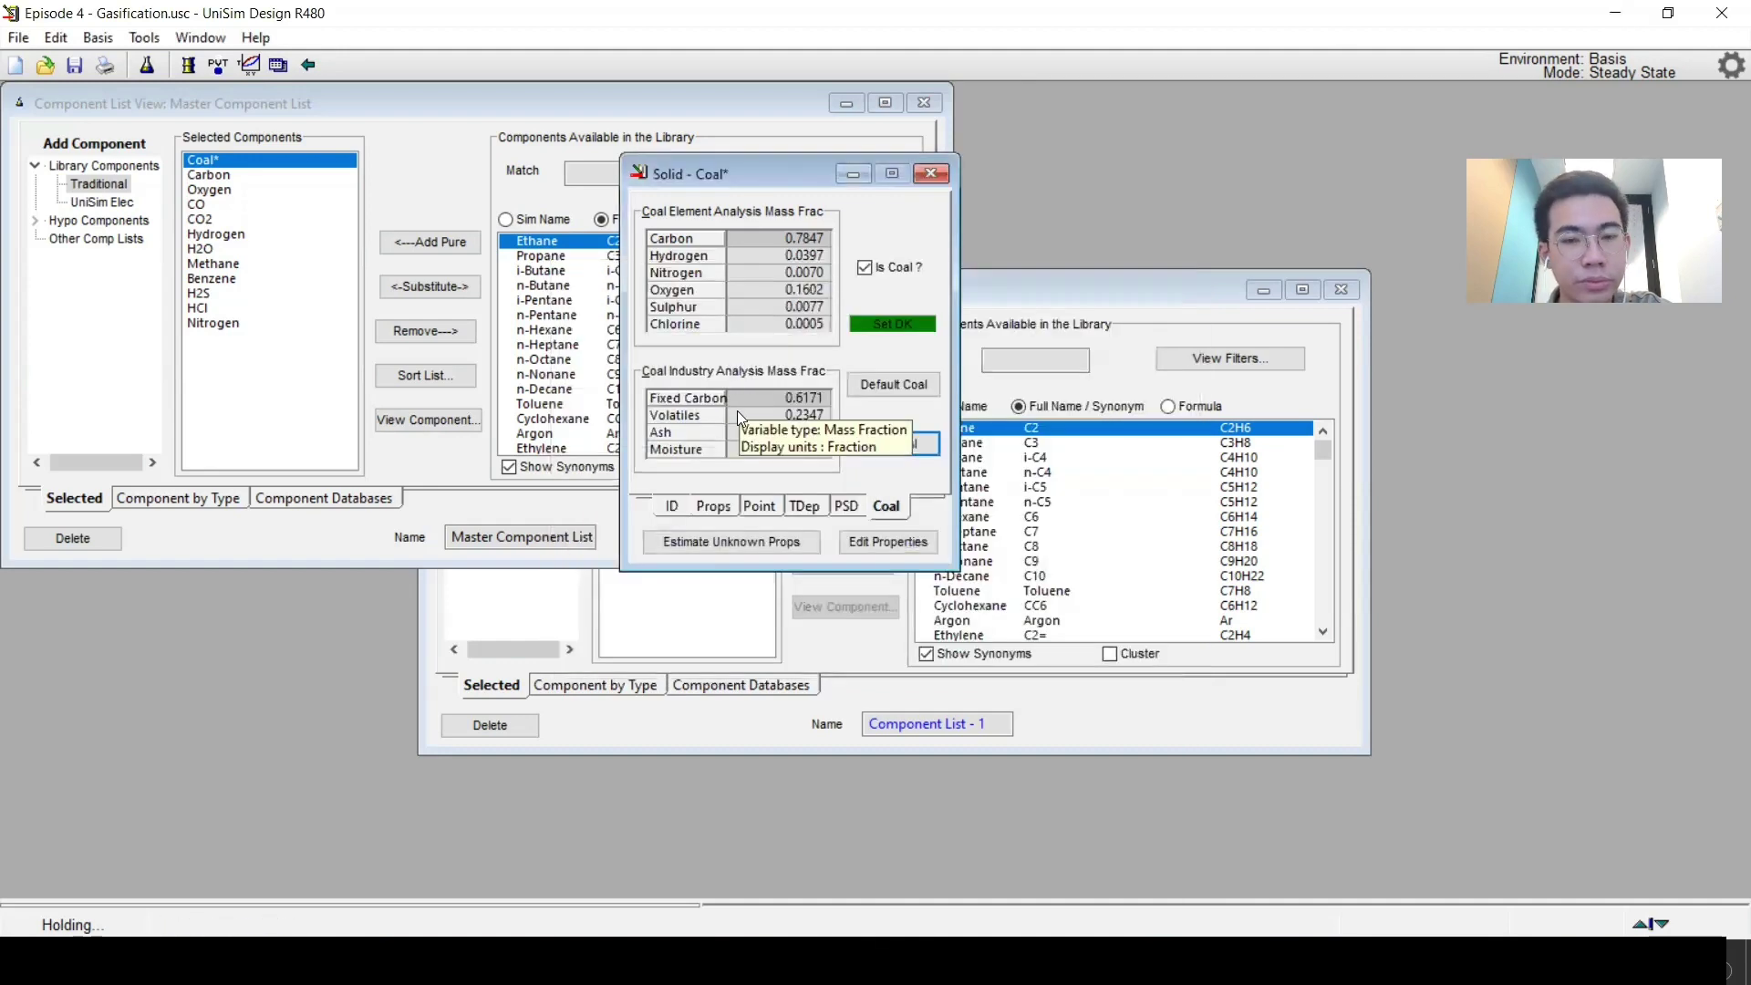
pyautogui.click(929, 174)
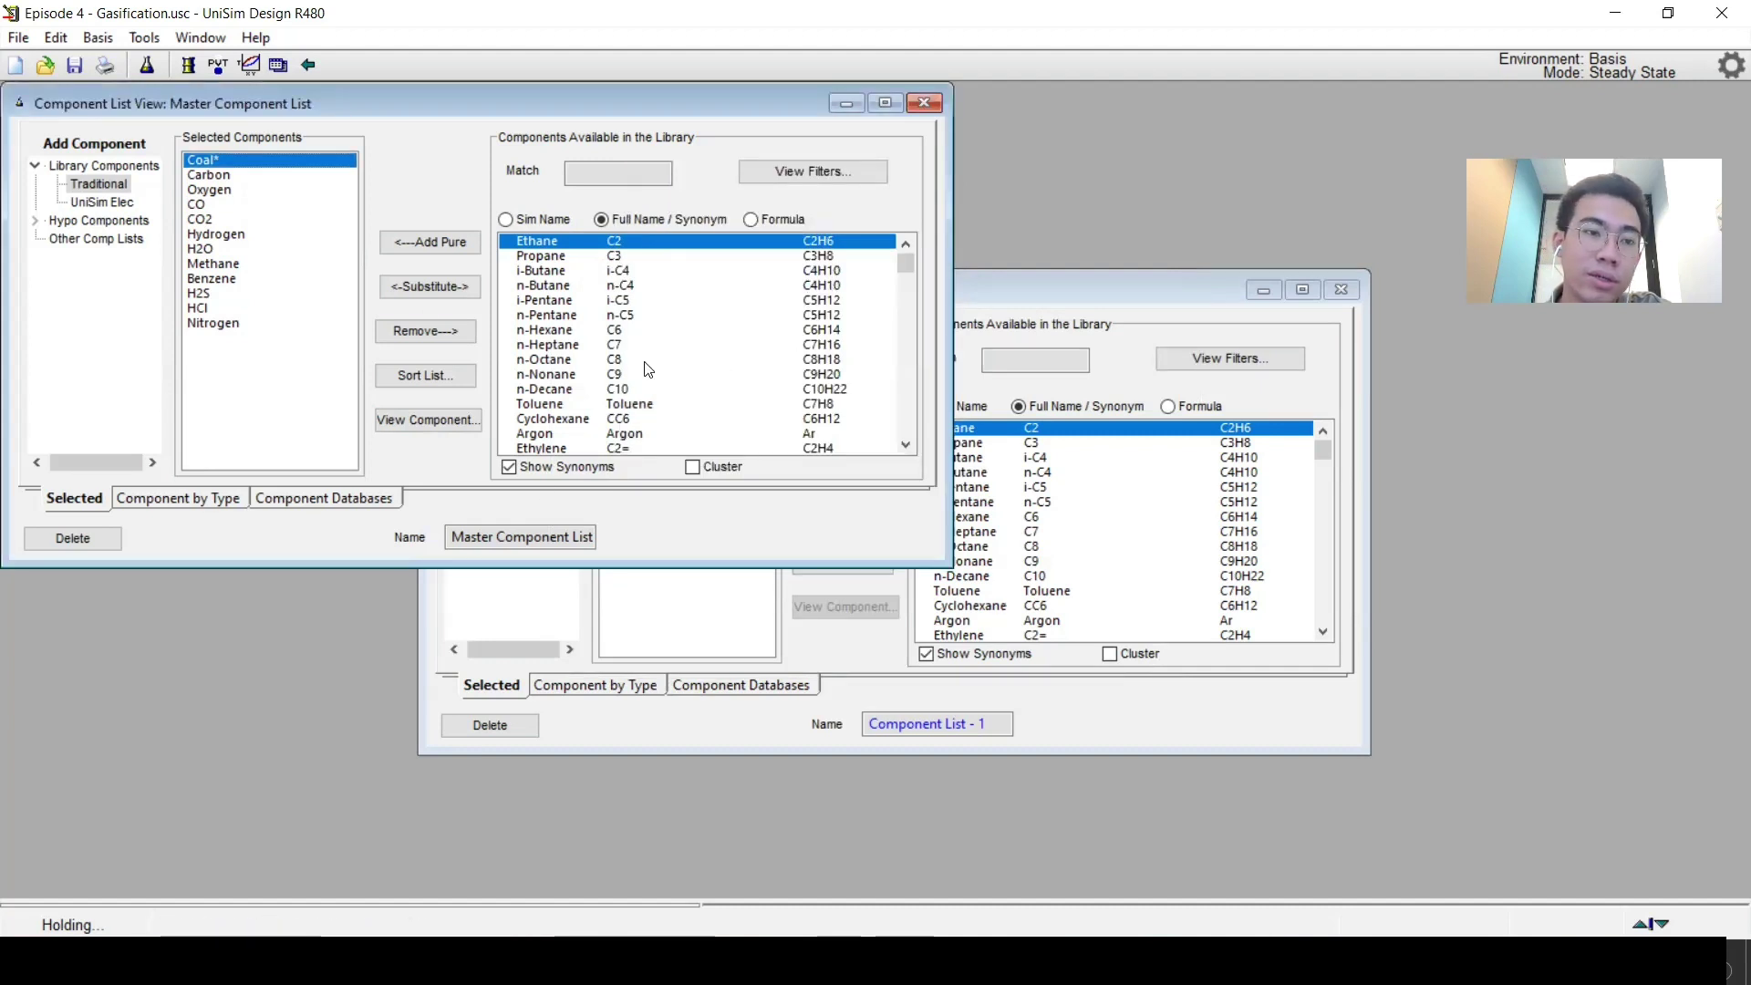
# Close the Master Component List, check the current fluid packages and return to the simulation environment.
pyautogui.click(924, 104)
pyautogui.click(160, 418)
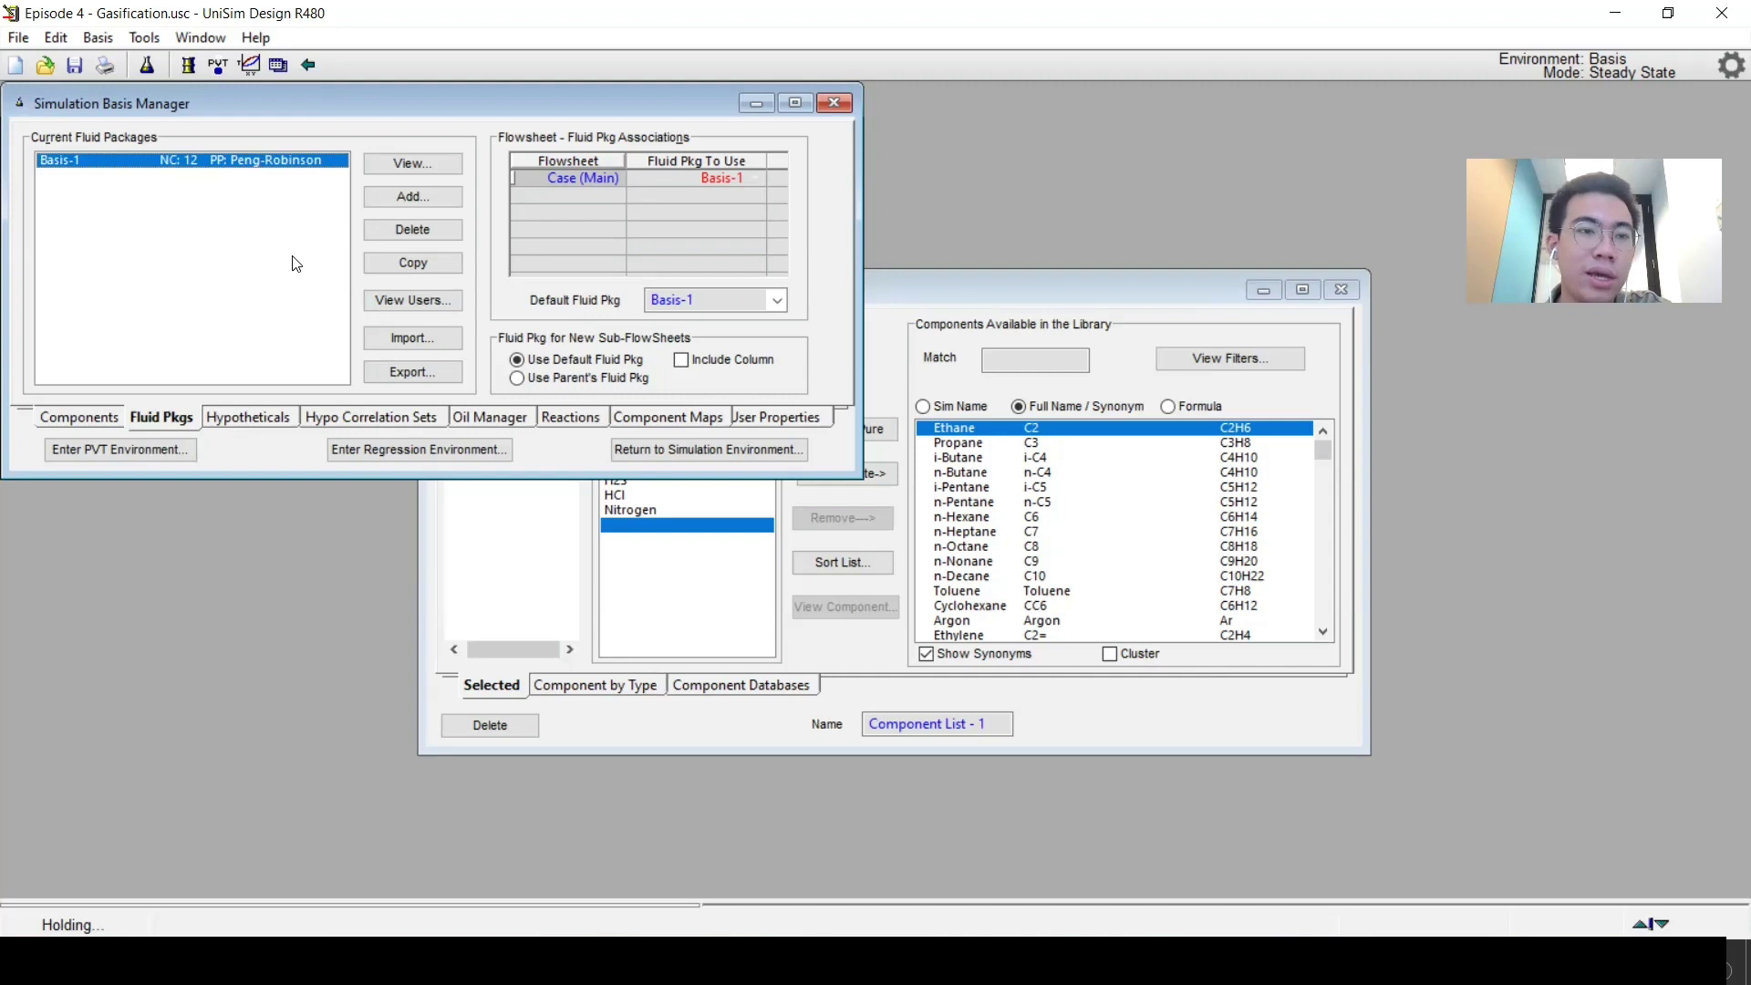
pyautogui.click(692, 440)
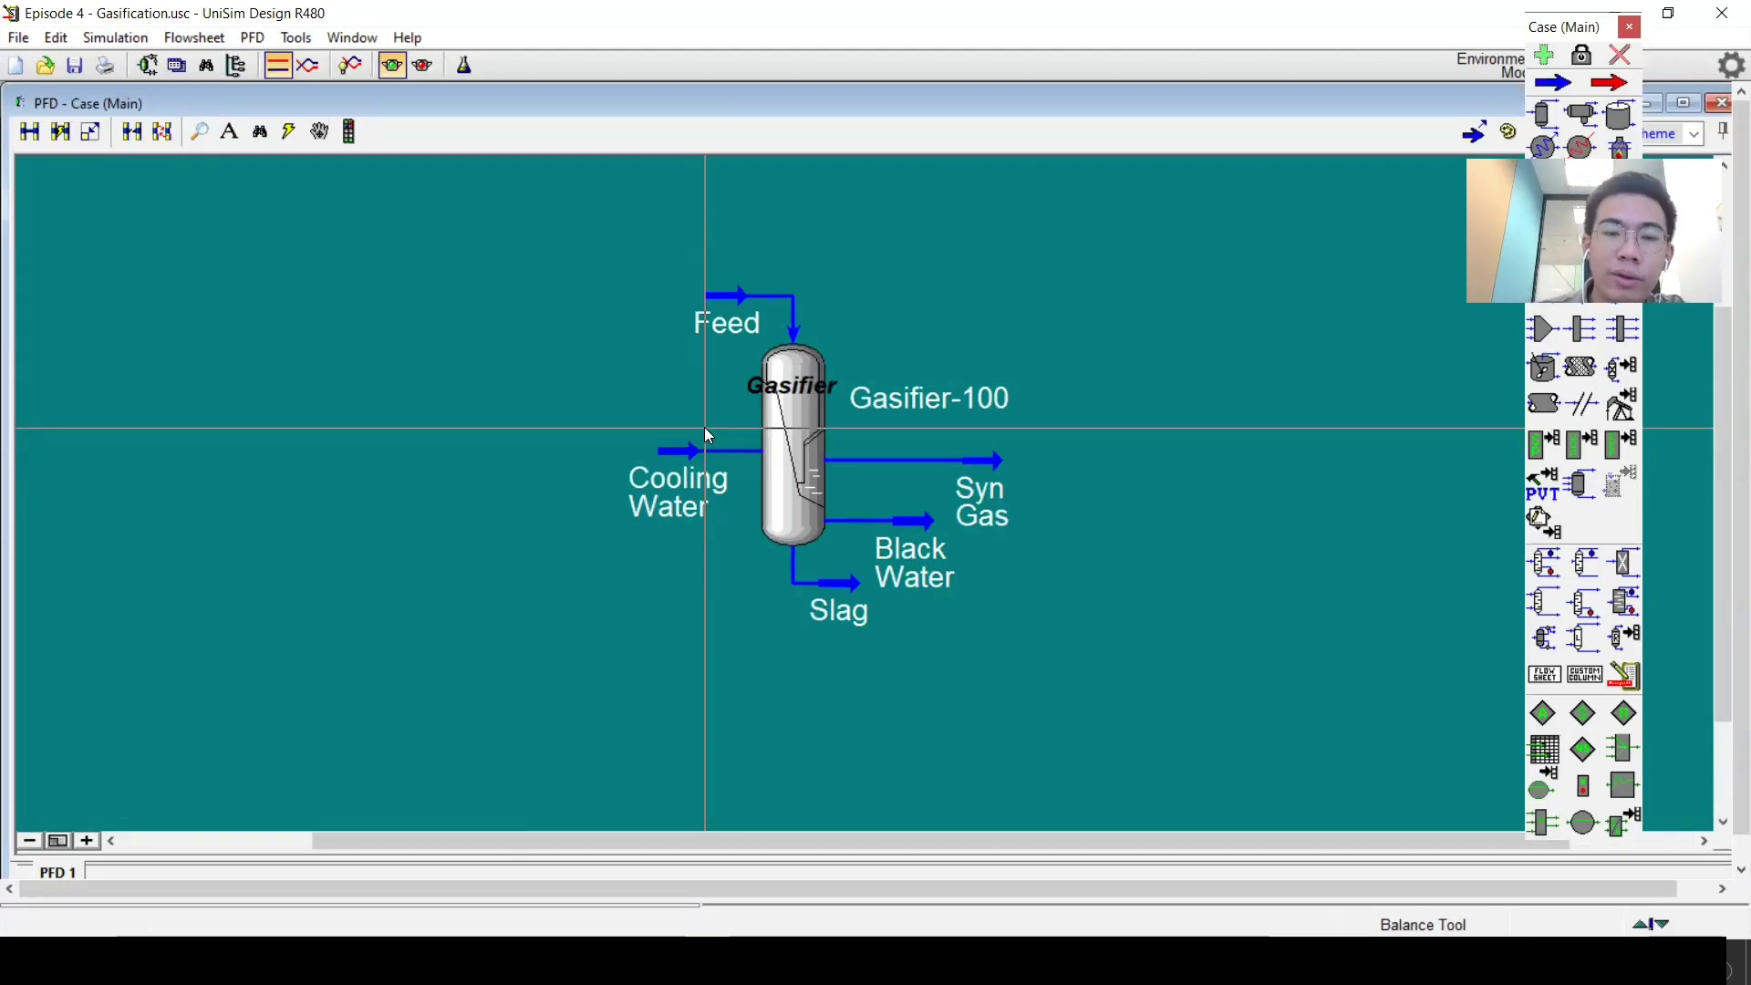
# Examine the Feed and Cooling Water inlet streams of Gasifier-100 on the flowsheet.
pyautogui.moveTo(417, 250); pyautogui.dragTo(949, 573)
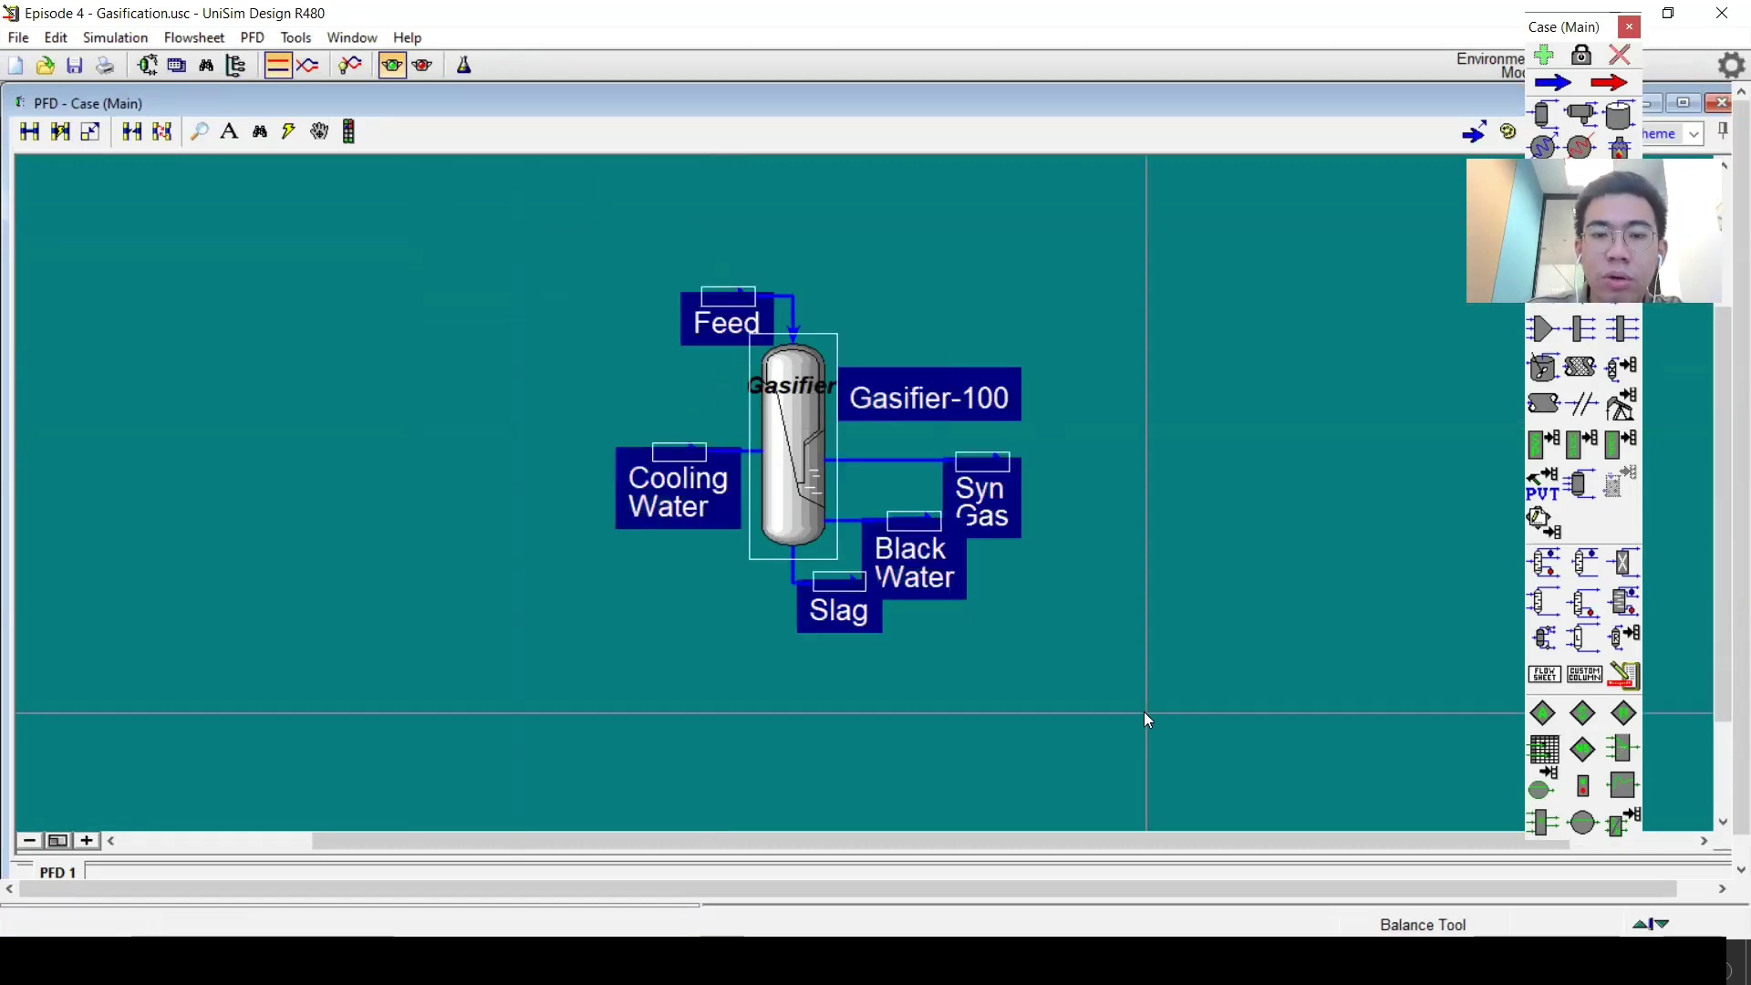
pyautogui.click(1067, 584)
pyautogui.moveTo(571, 259); pyautogui.dragTo(678, 712)
pyautogui.click(679, 711)
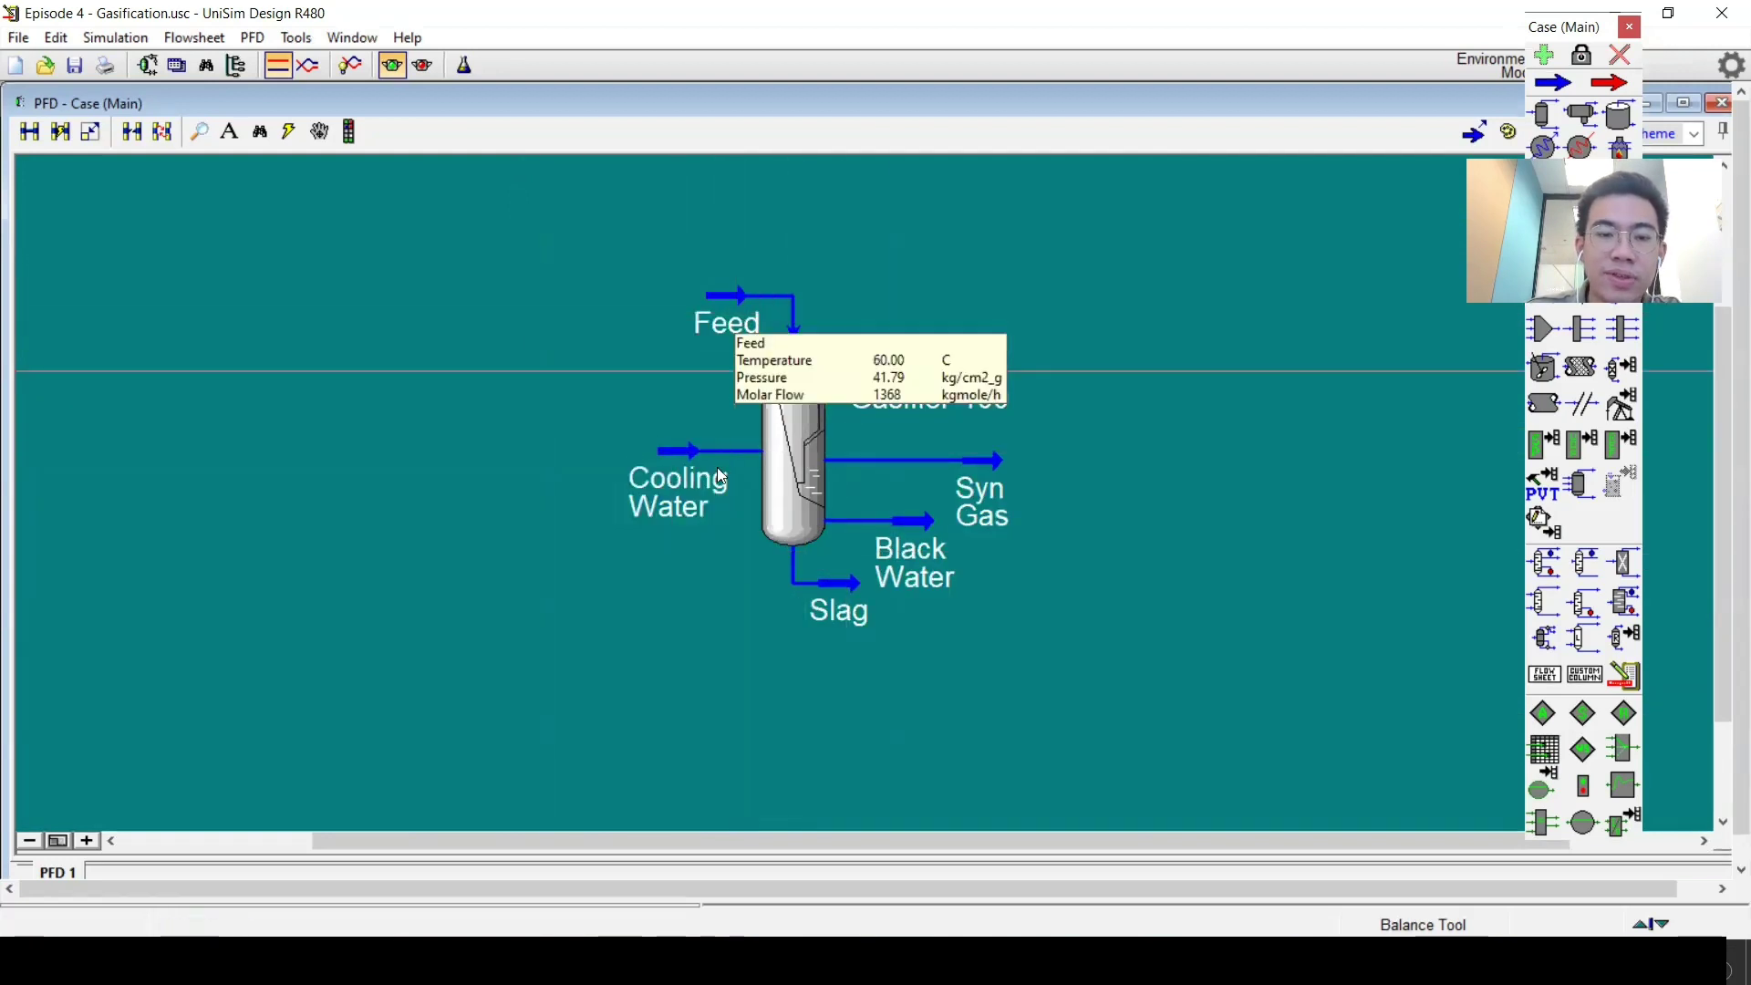
pyautogui.moveTo(709, 481)
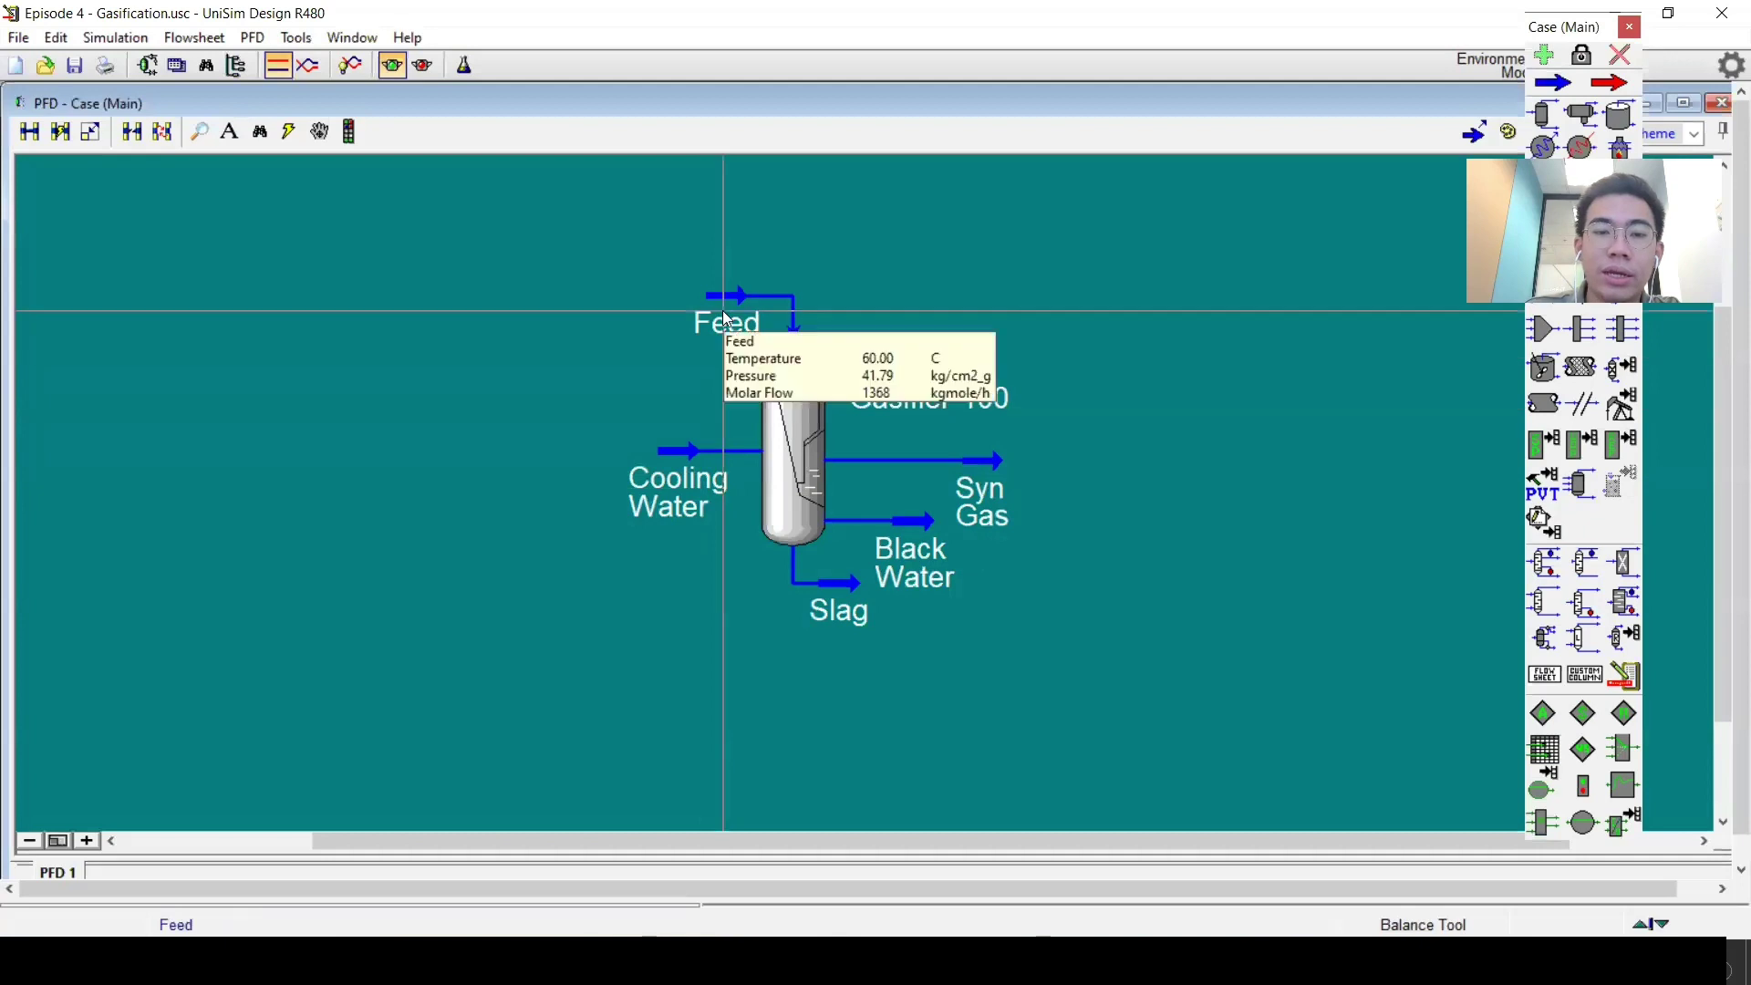
pyautogui.click(693, 502)
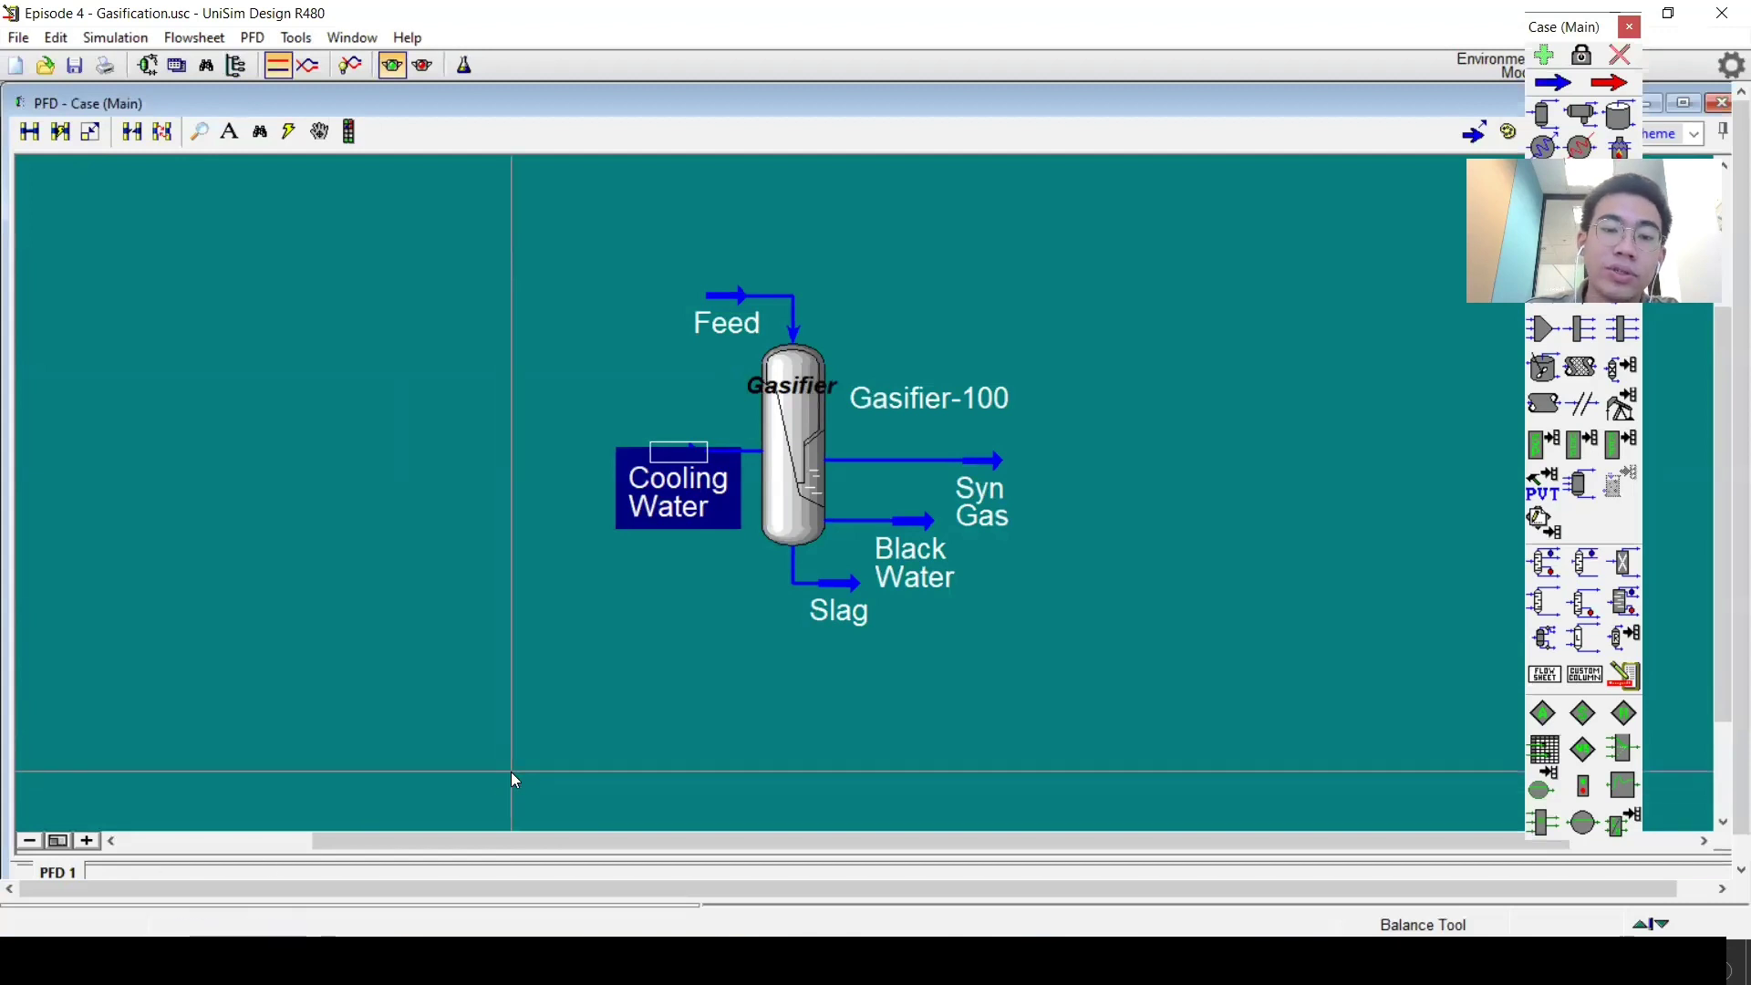
pyautogui.click(647, 402)
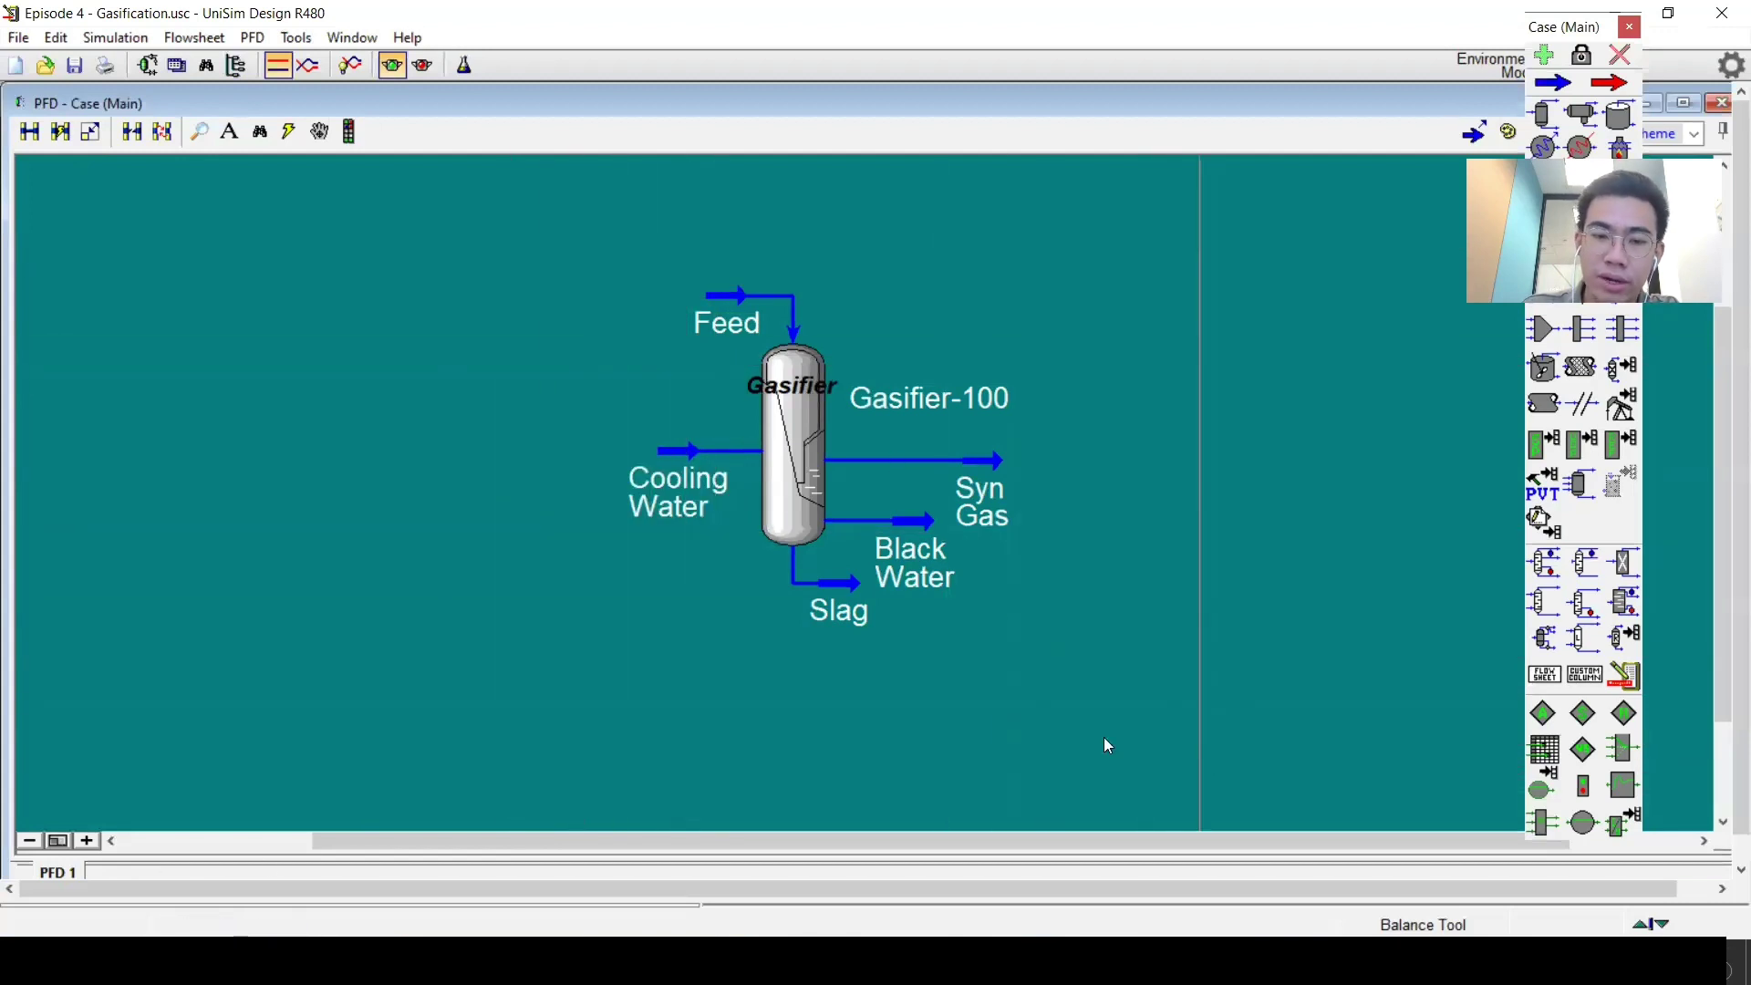
# Examine the Syn Gas, Black Water and Slag outlet streams of Gasifier-100.
pyautogui.click(1007, 494)
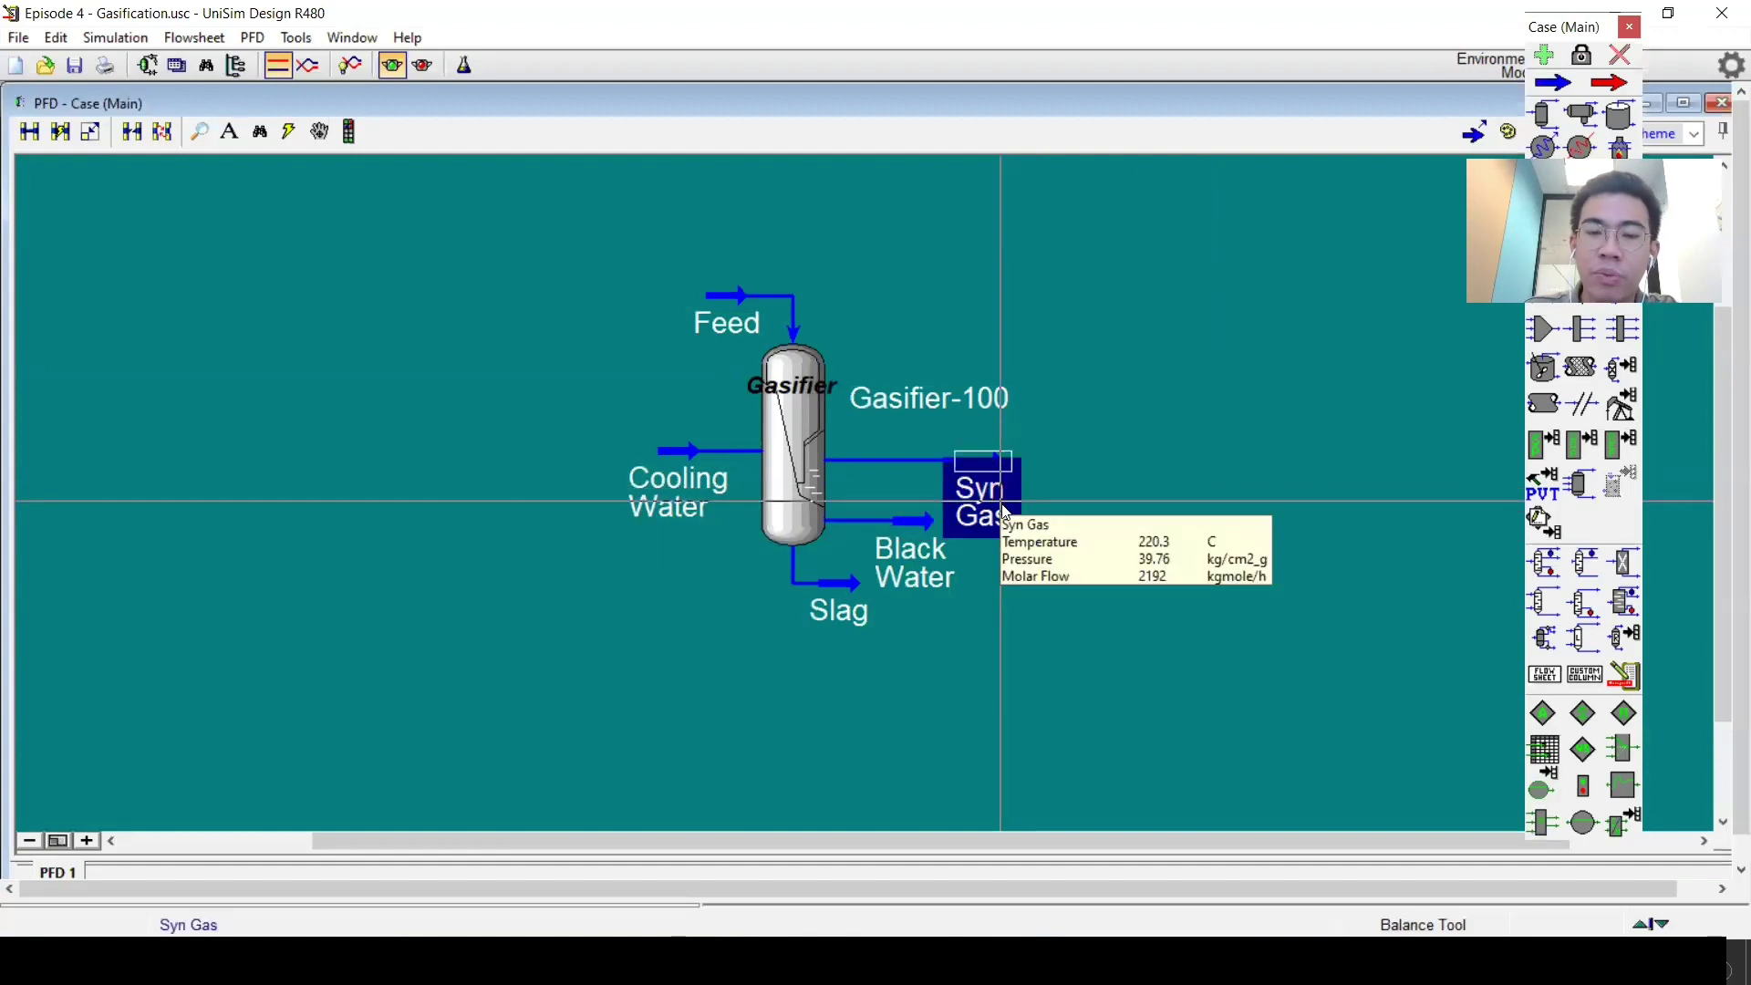
pyautogui.click(939, 561)
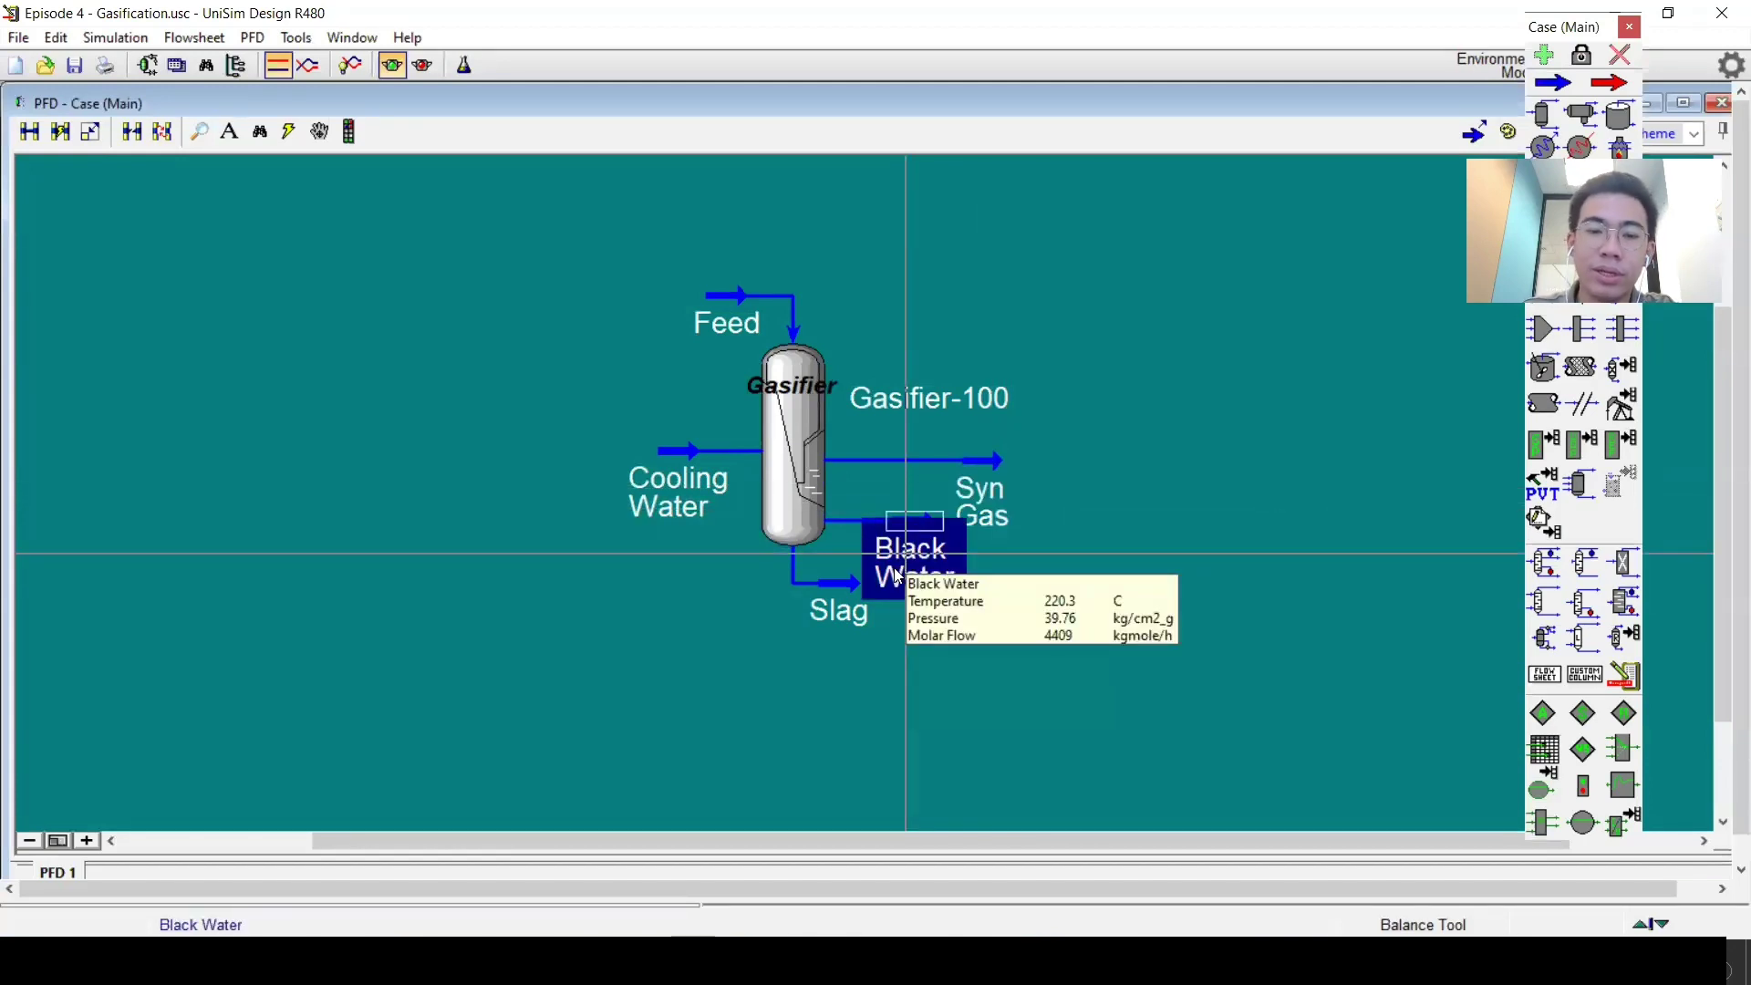
pyautogui.moveTo(850, 589)
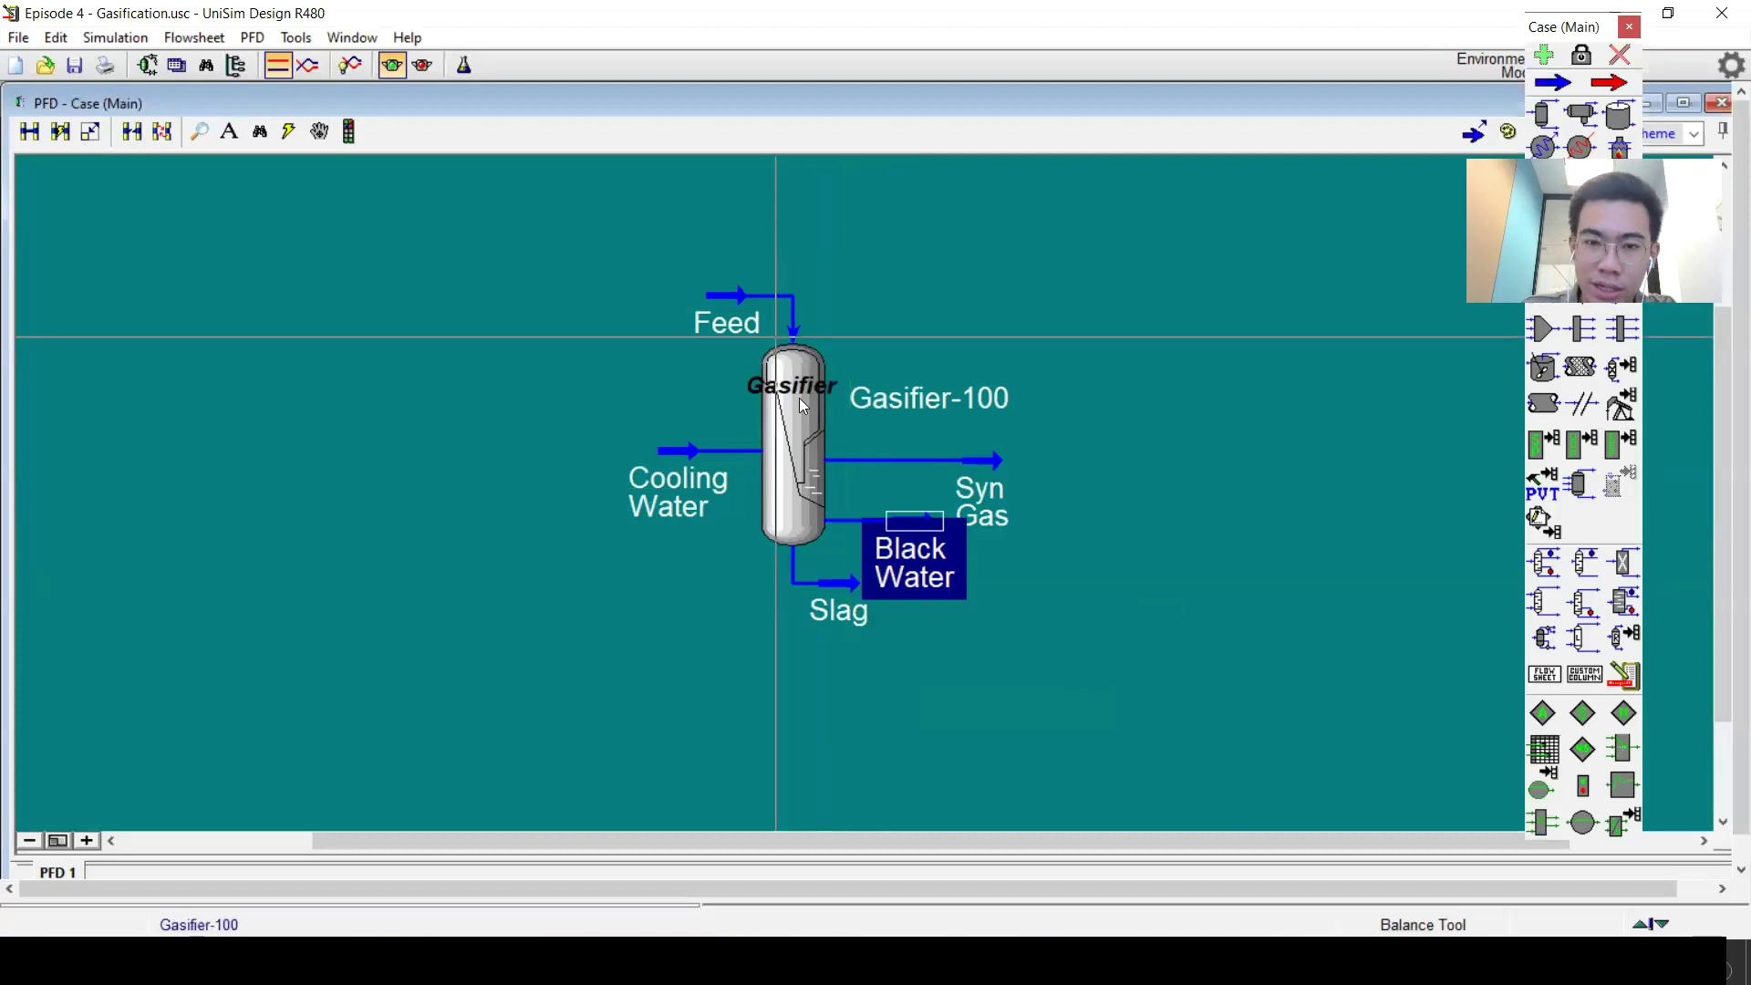
# View the stream conditions and compositions in the worksheet of Gasifier-100.
pyautogui.doubleClick(797, 492)
pyautogui.click(379, 586)
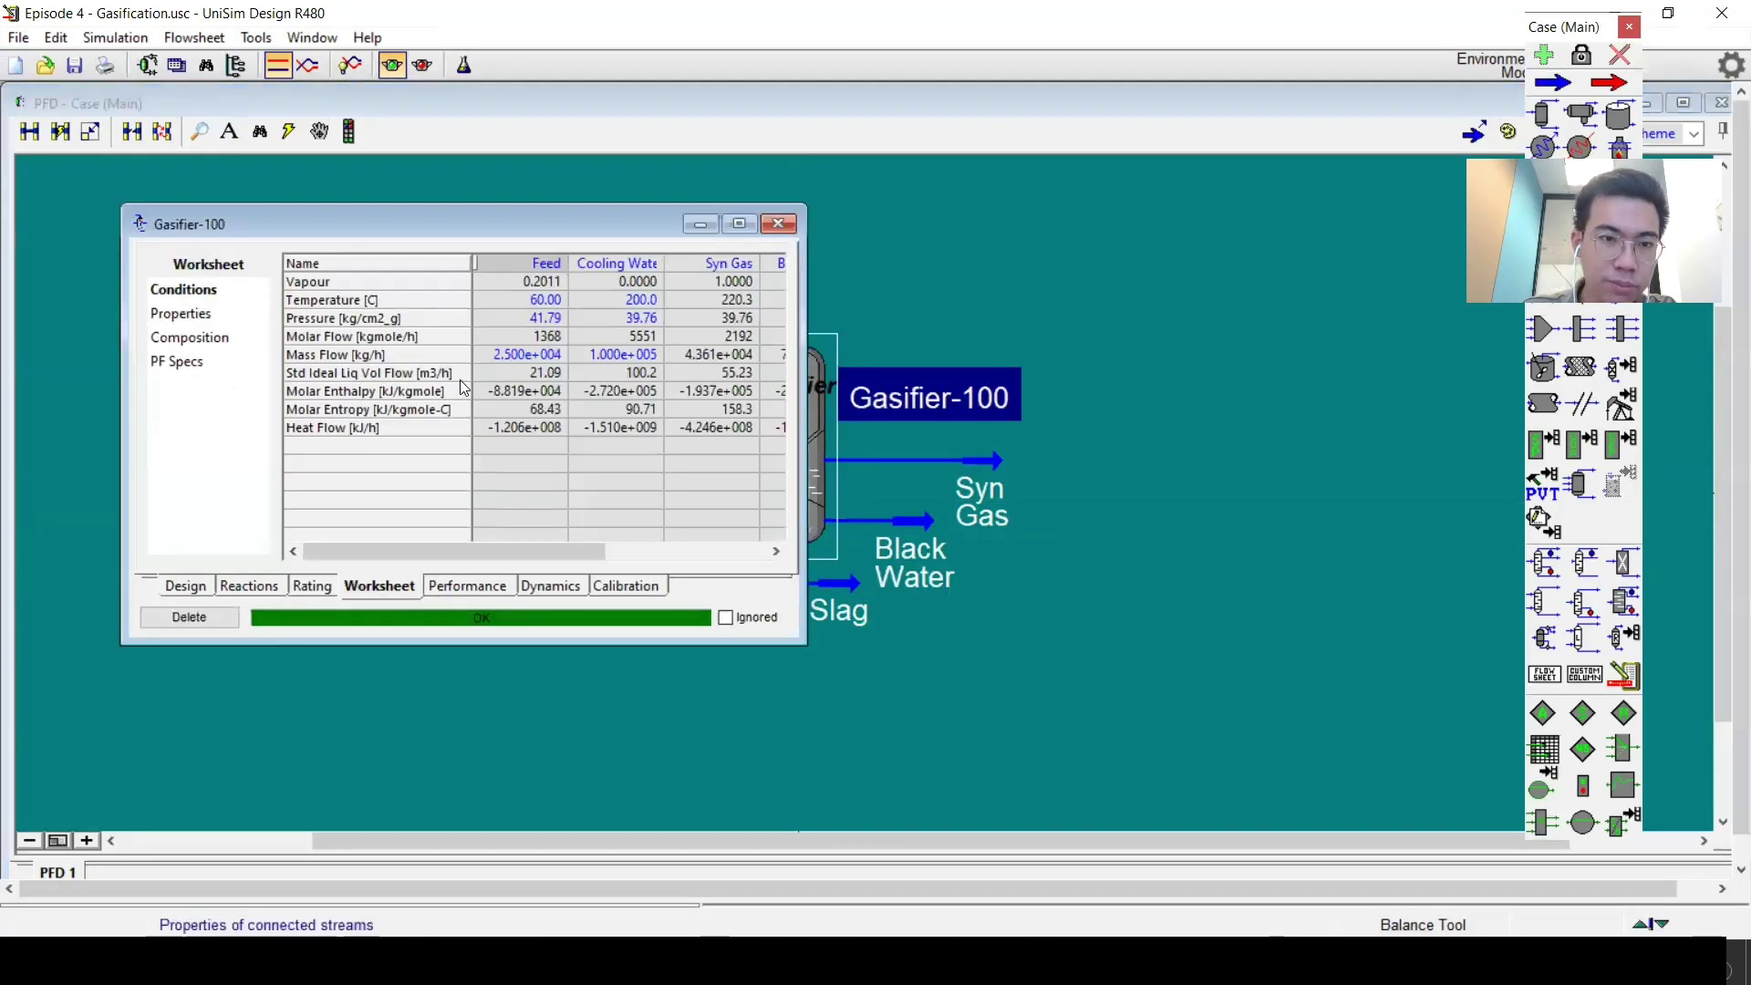
pyautogui.click(190, 338)
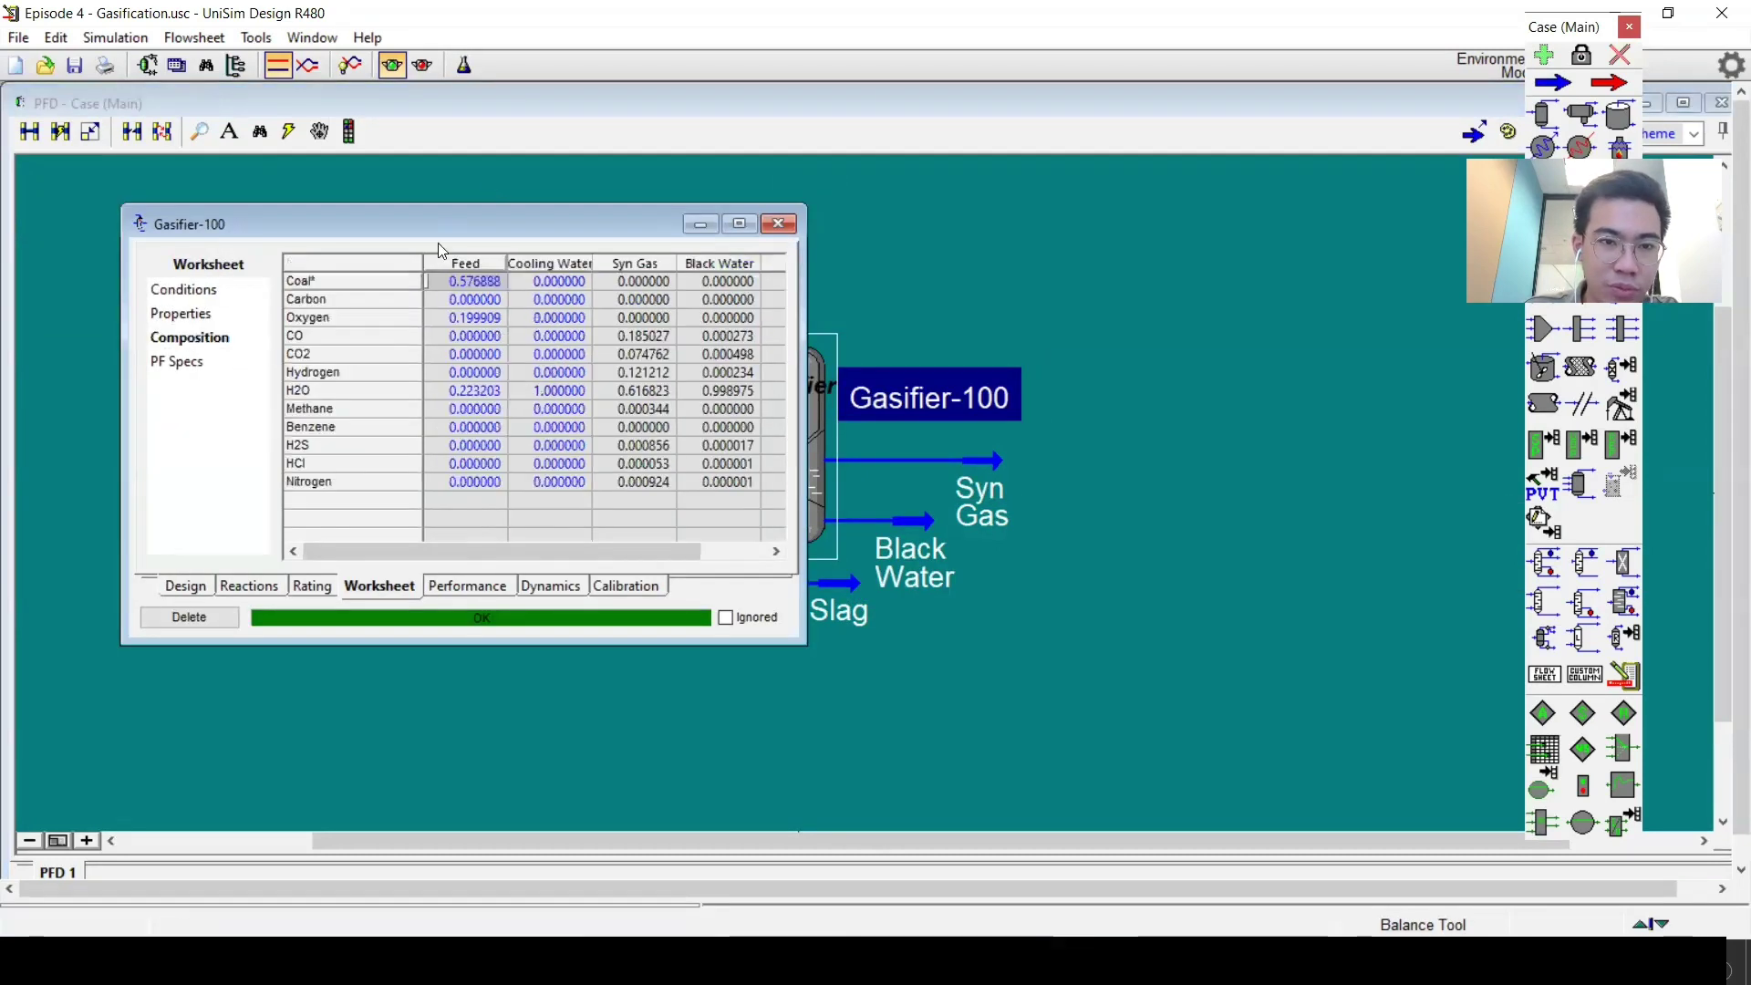
# Examine the component mole fractions of the Feed, Cooling Water and Syn Gas streams.
pyautogui.click(476, 394)
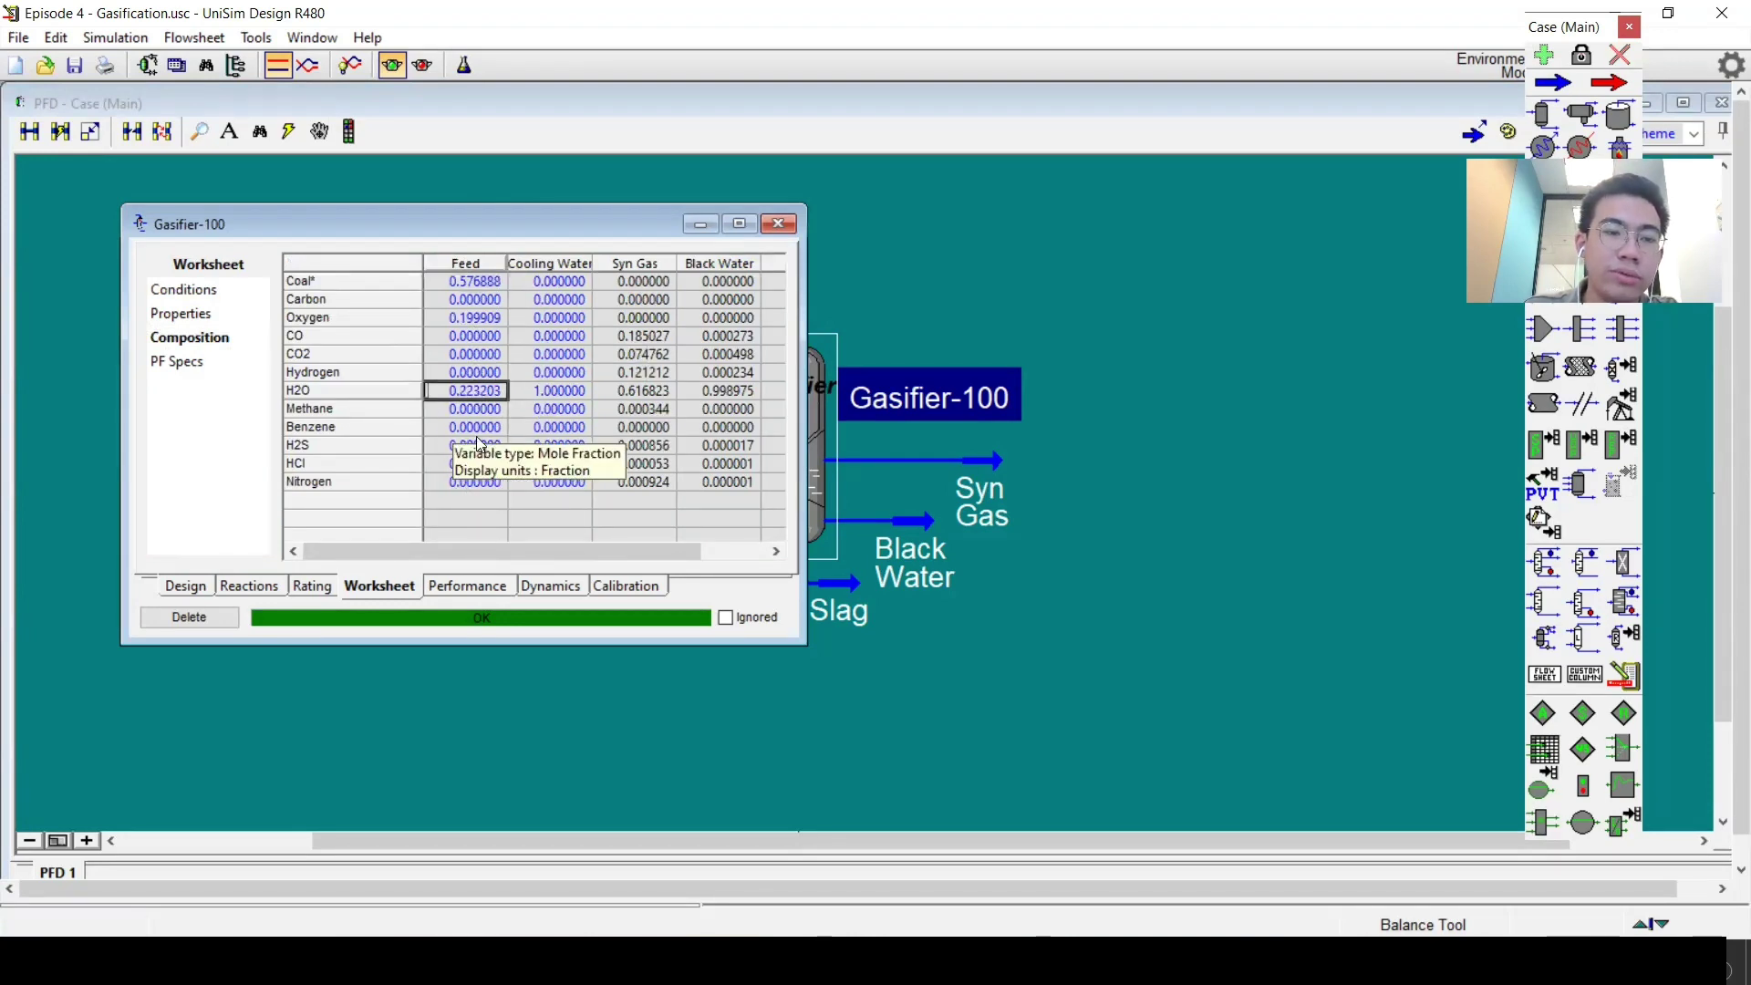
pyautogui.click(476, 429)
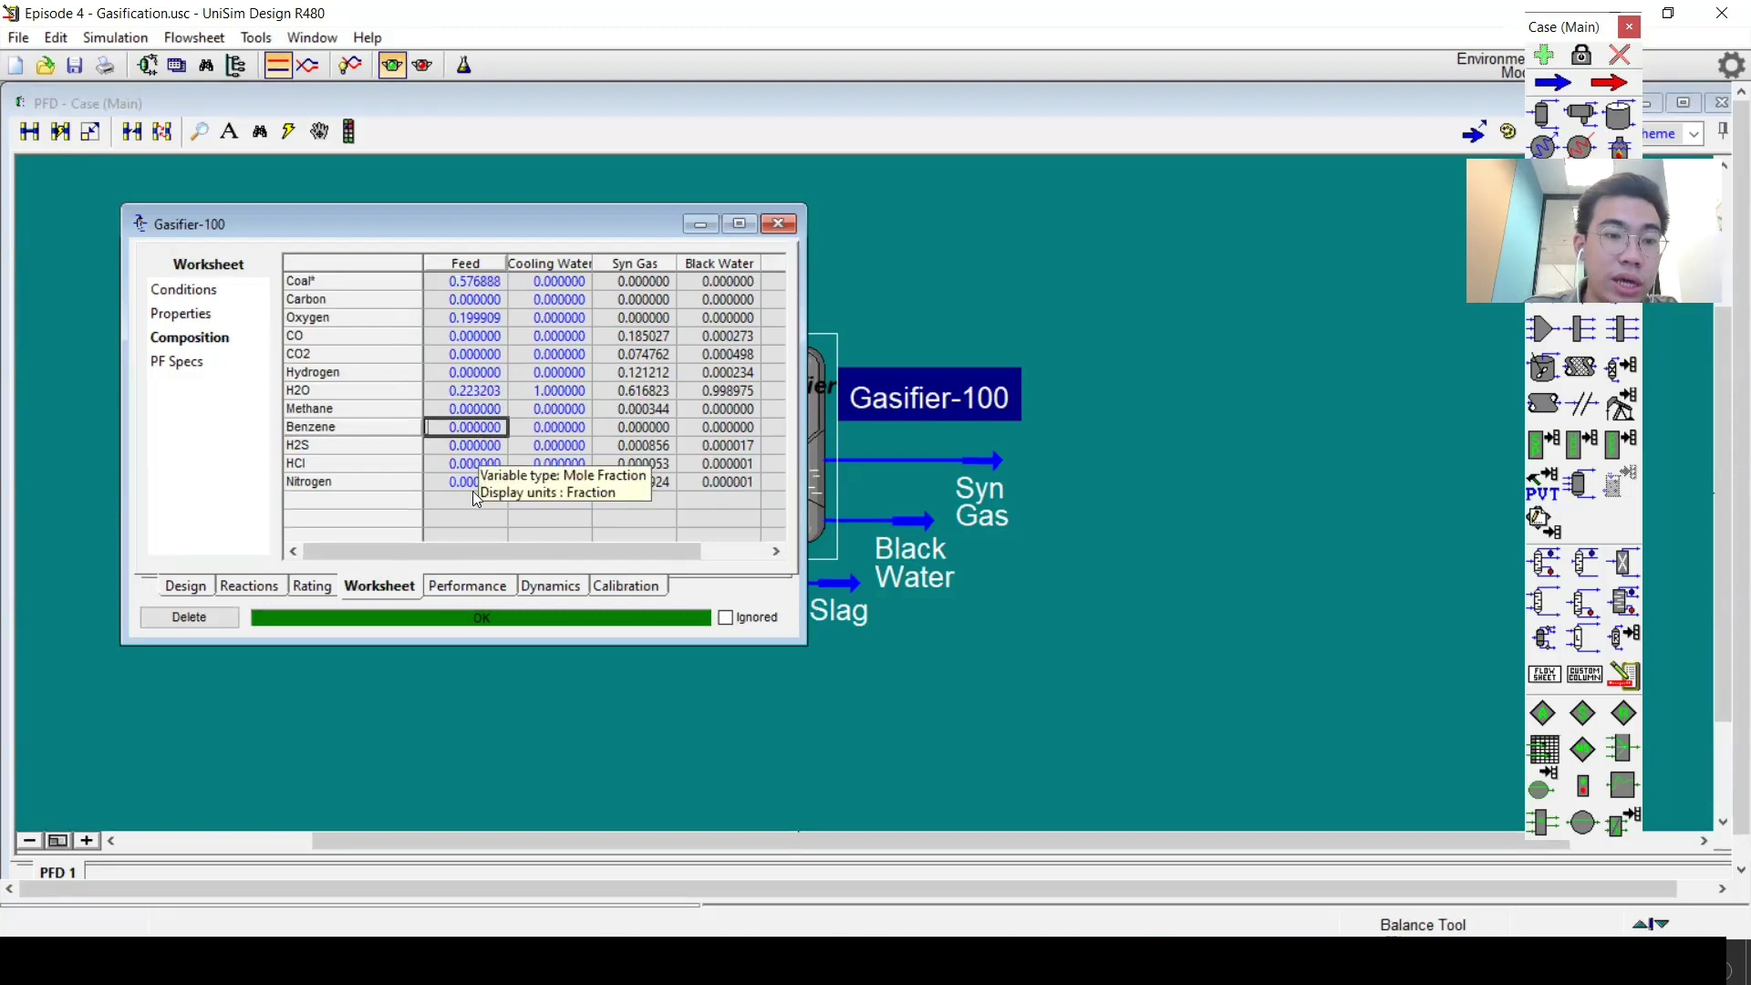
pyautogui.click(484, 319)
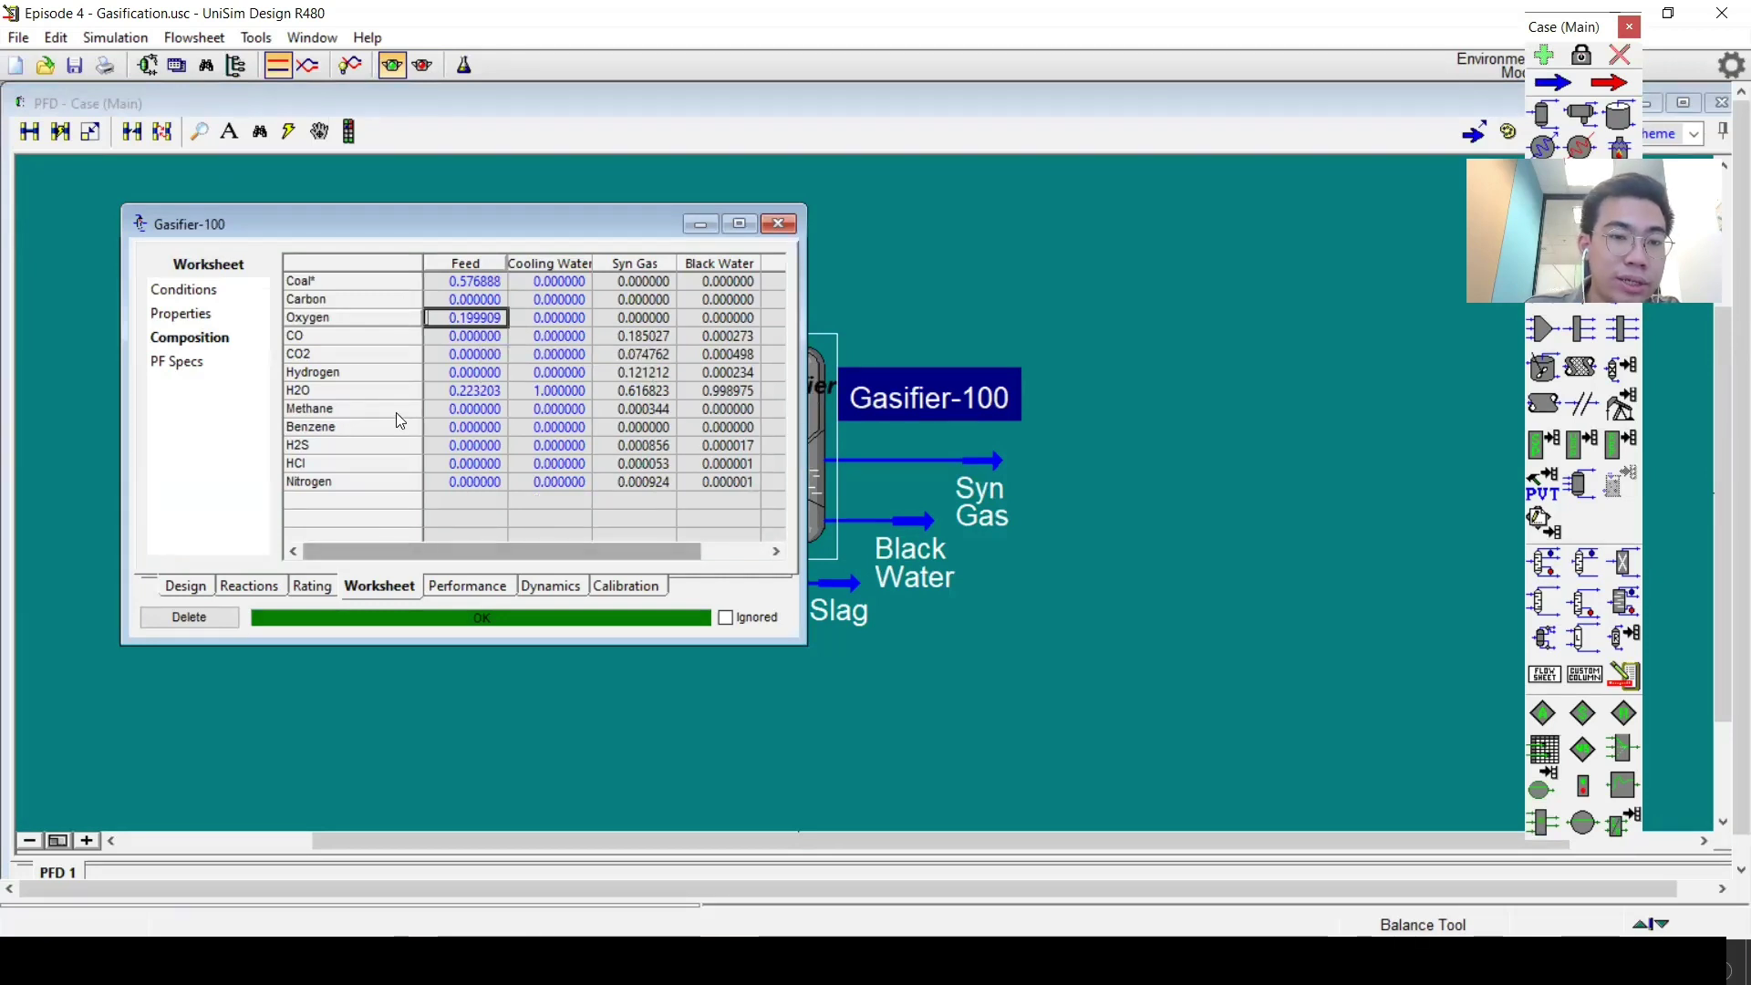
pyautogui.click(552, 392)
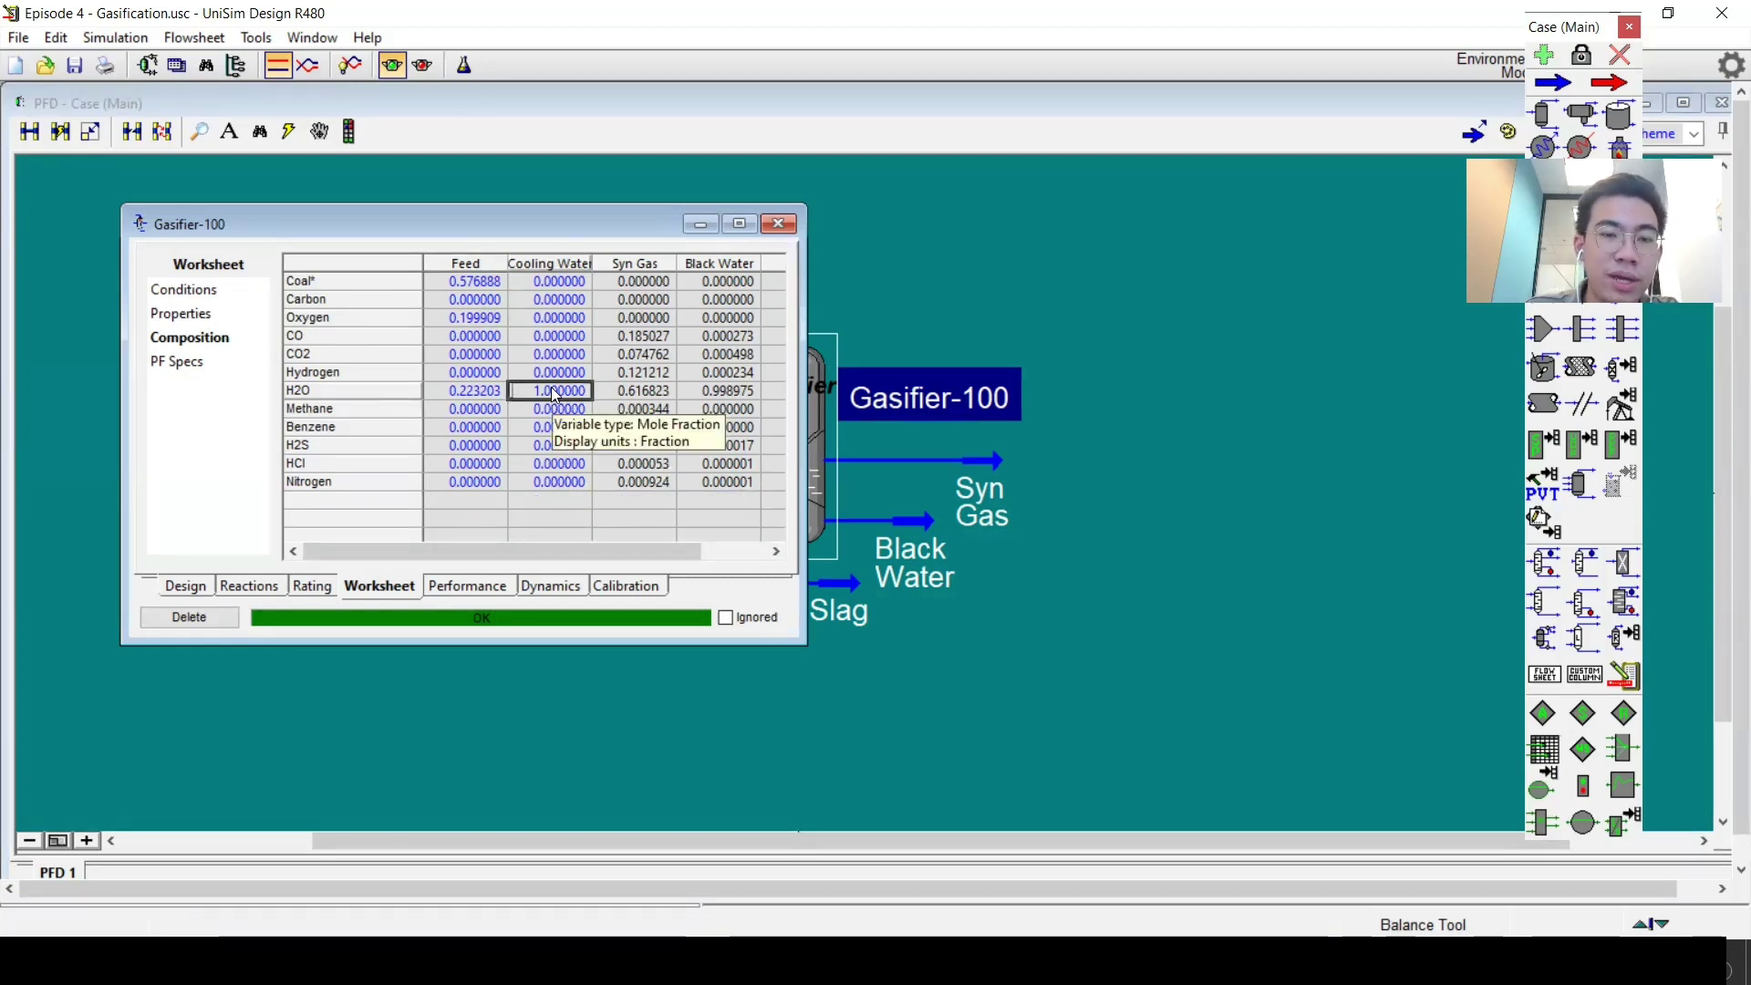
pyautogui.moveTo(549, 555); pyautogui.dragTo(624, 556)
pyautogui.click(587, 354)
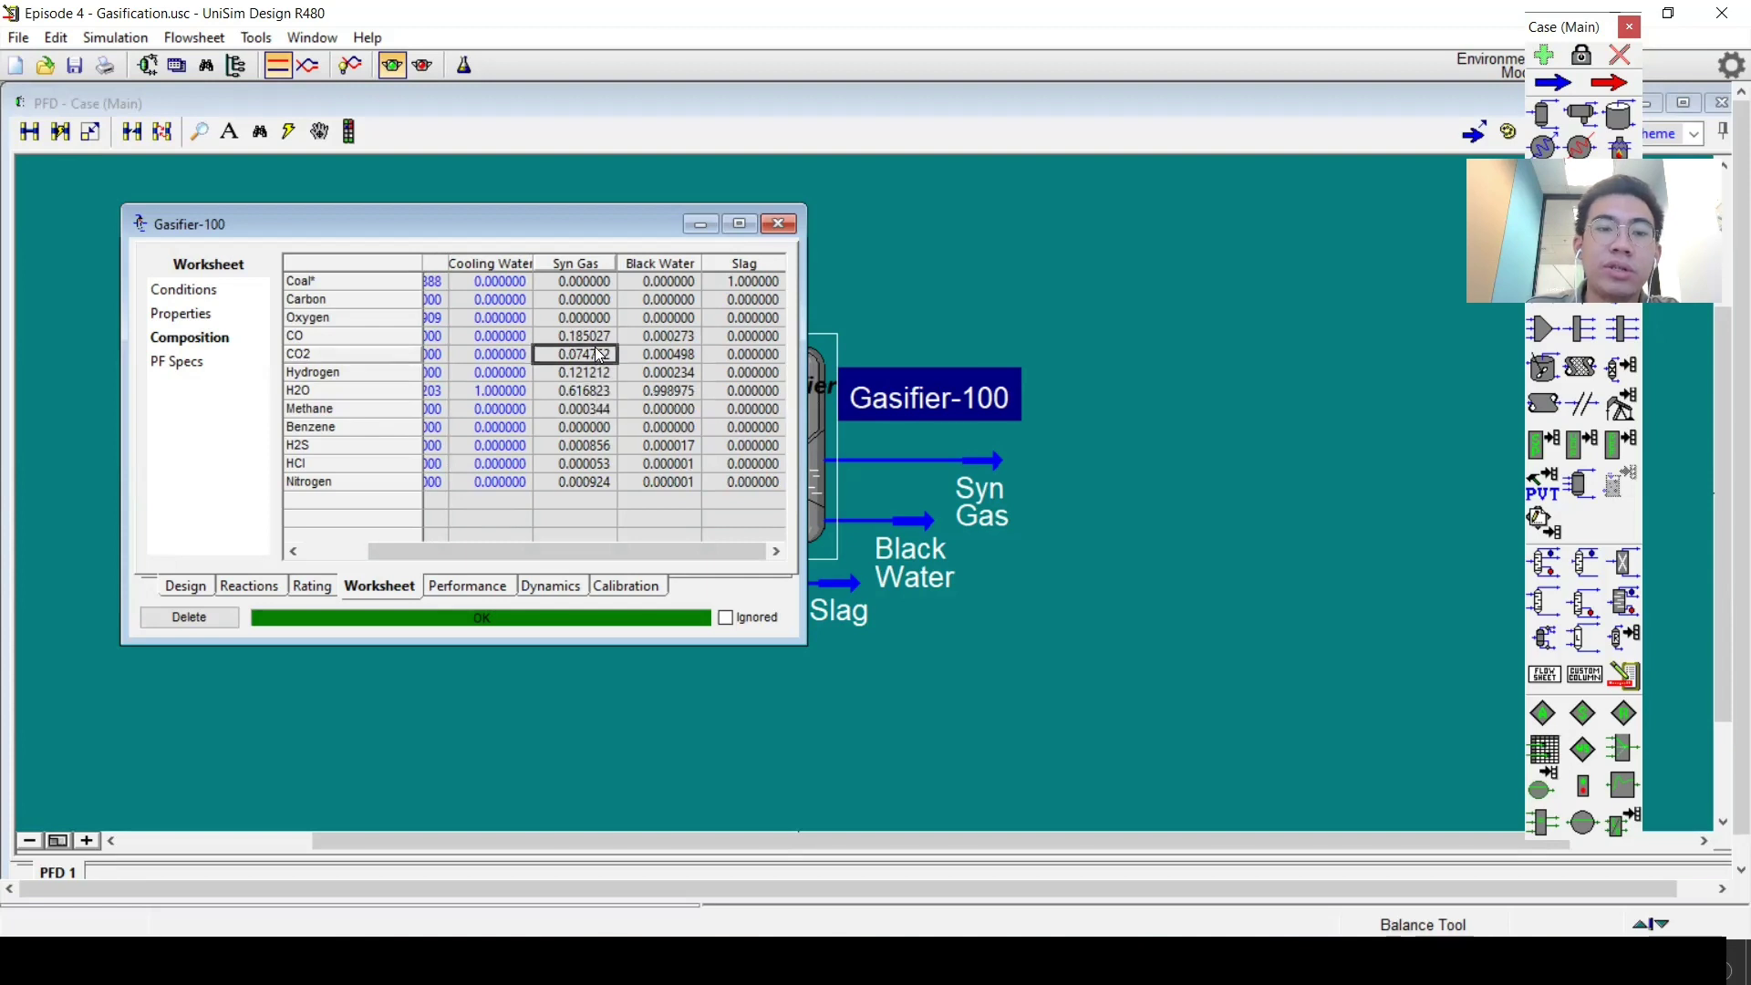
# Examine the H2O fraction of Syn Gas and the component mole fractions of the Black Water and Slag streams.
pyautogui.click(585, 390)
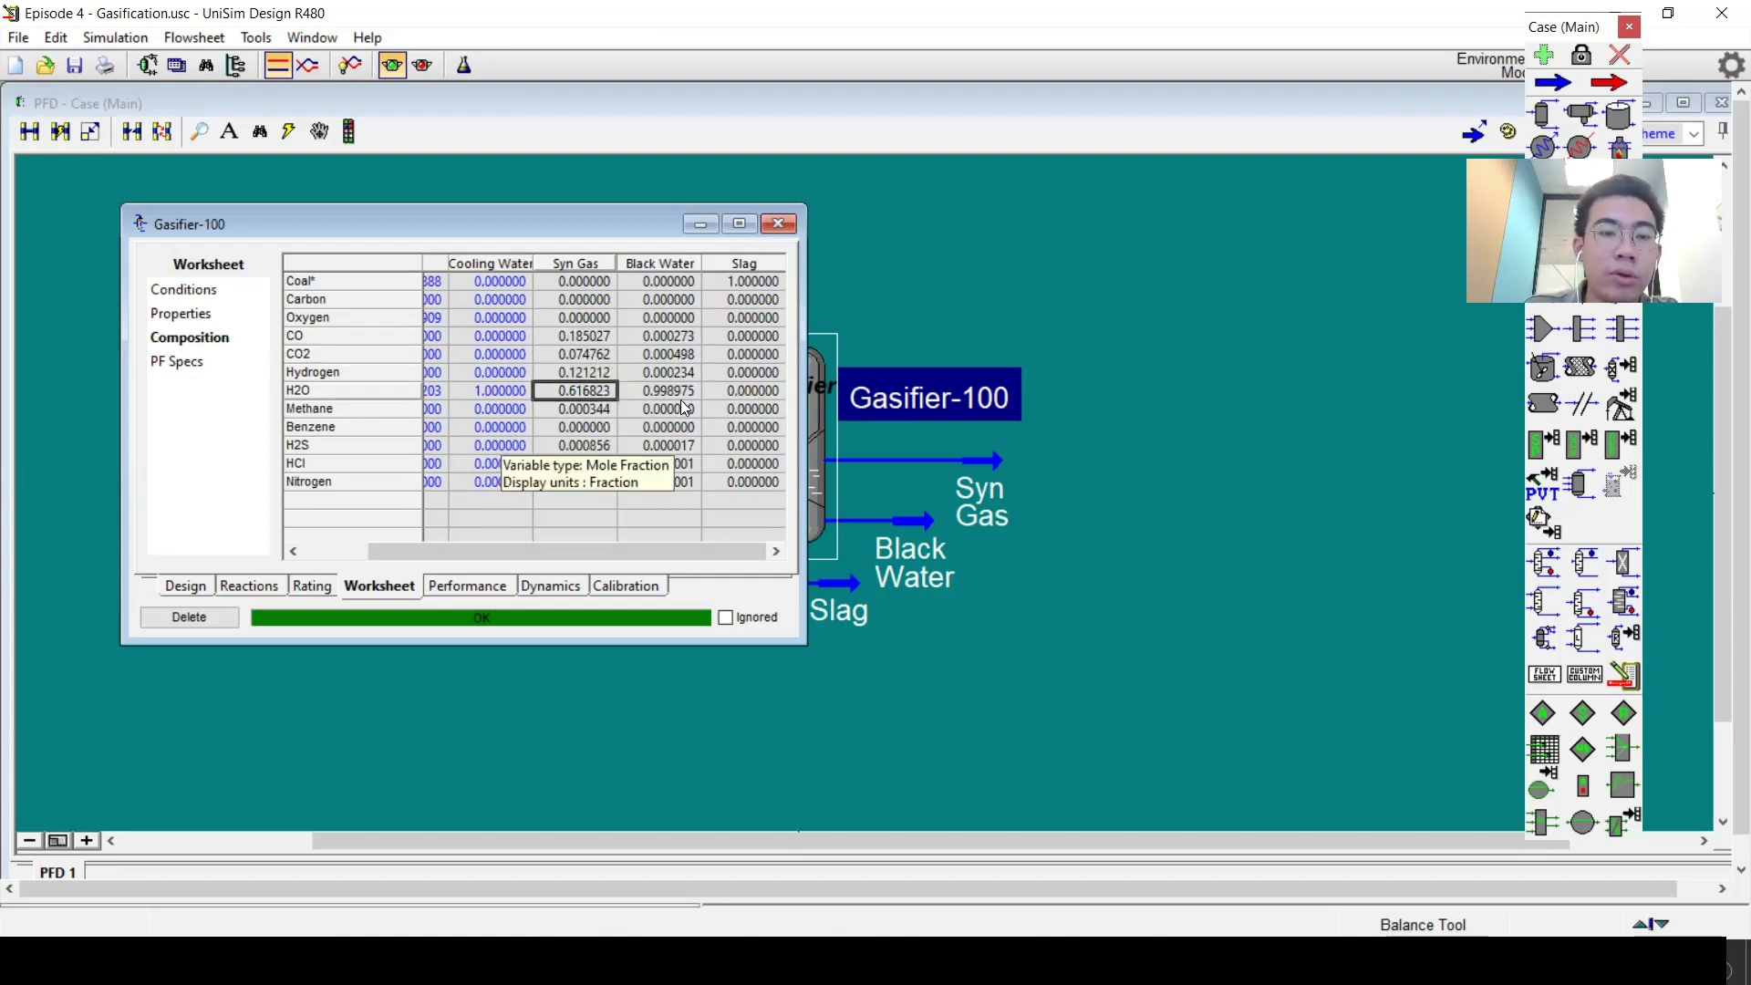
pyautogui.click(660, 262)
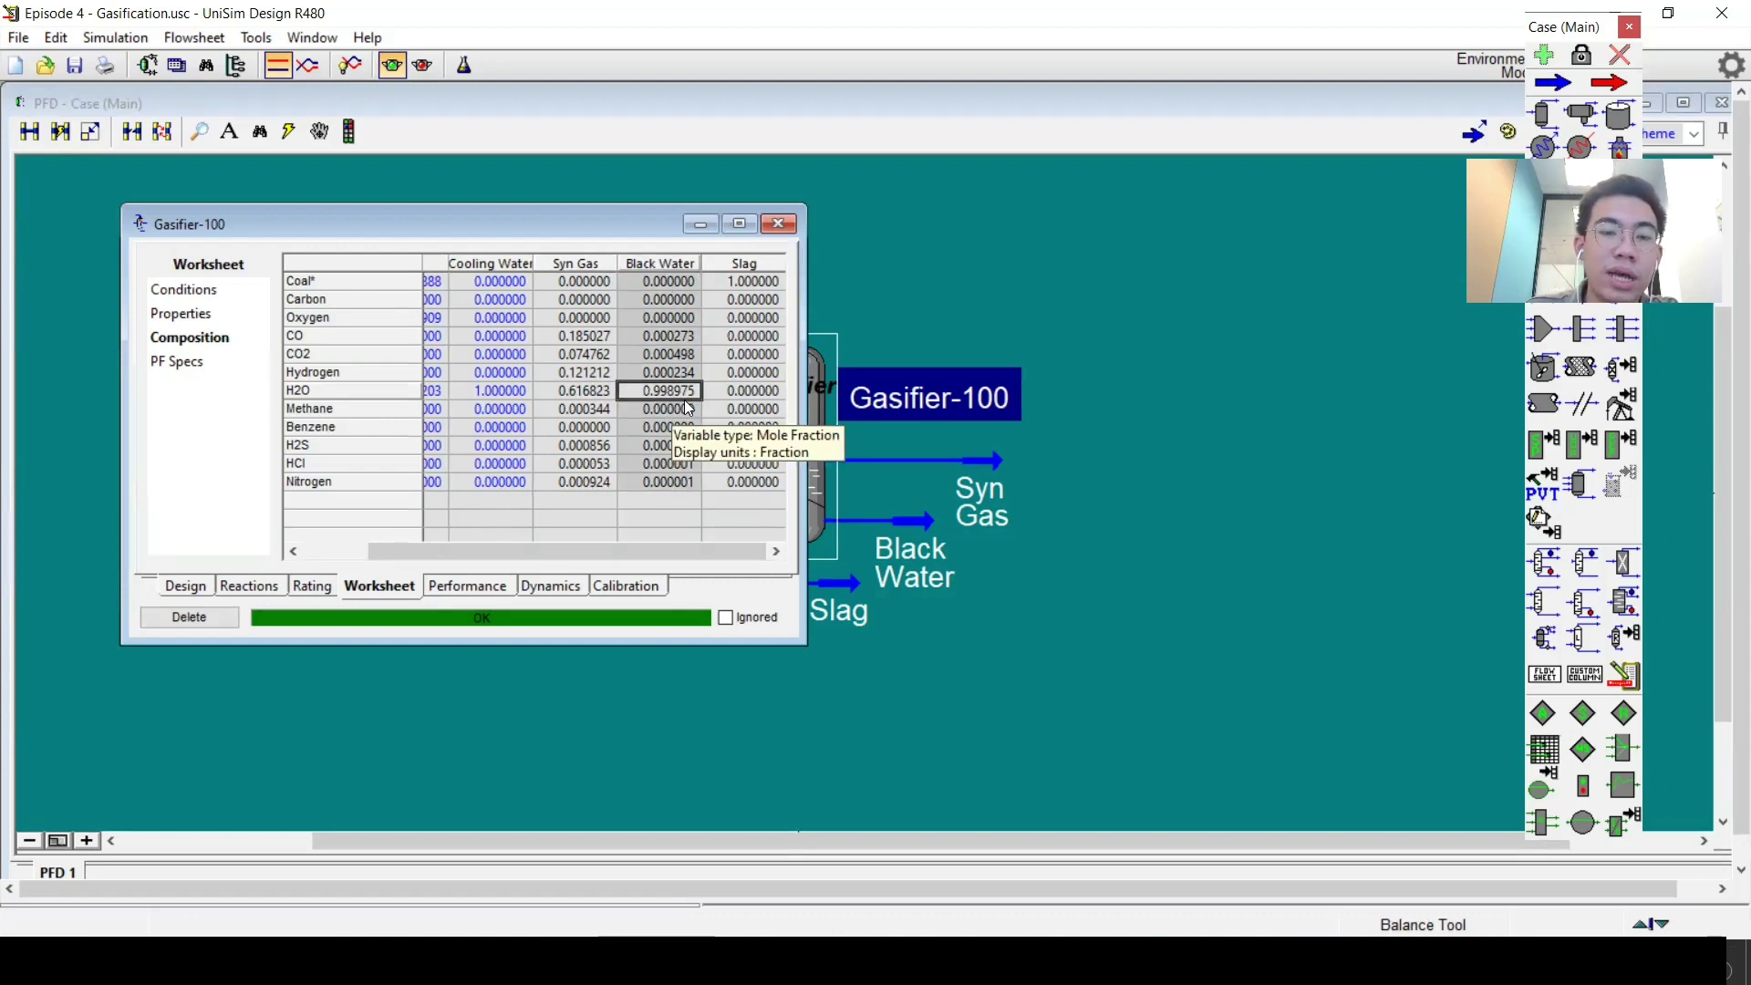
pyautogui.click(682, 336)
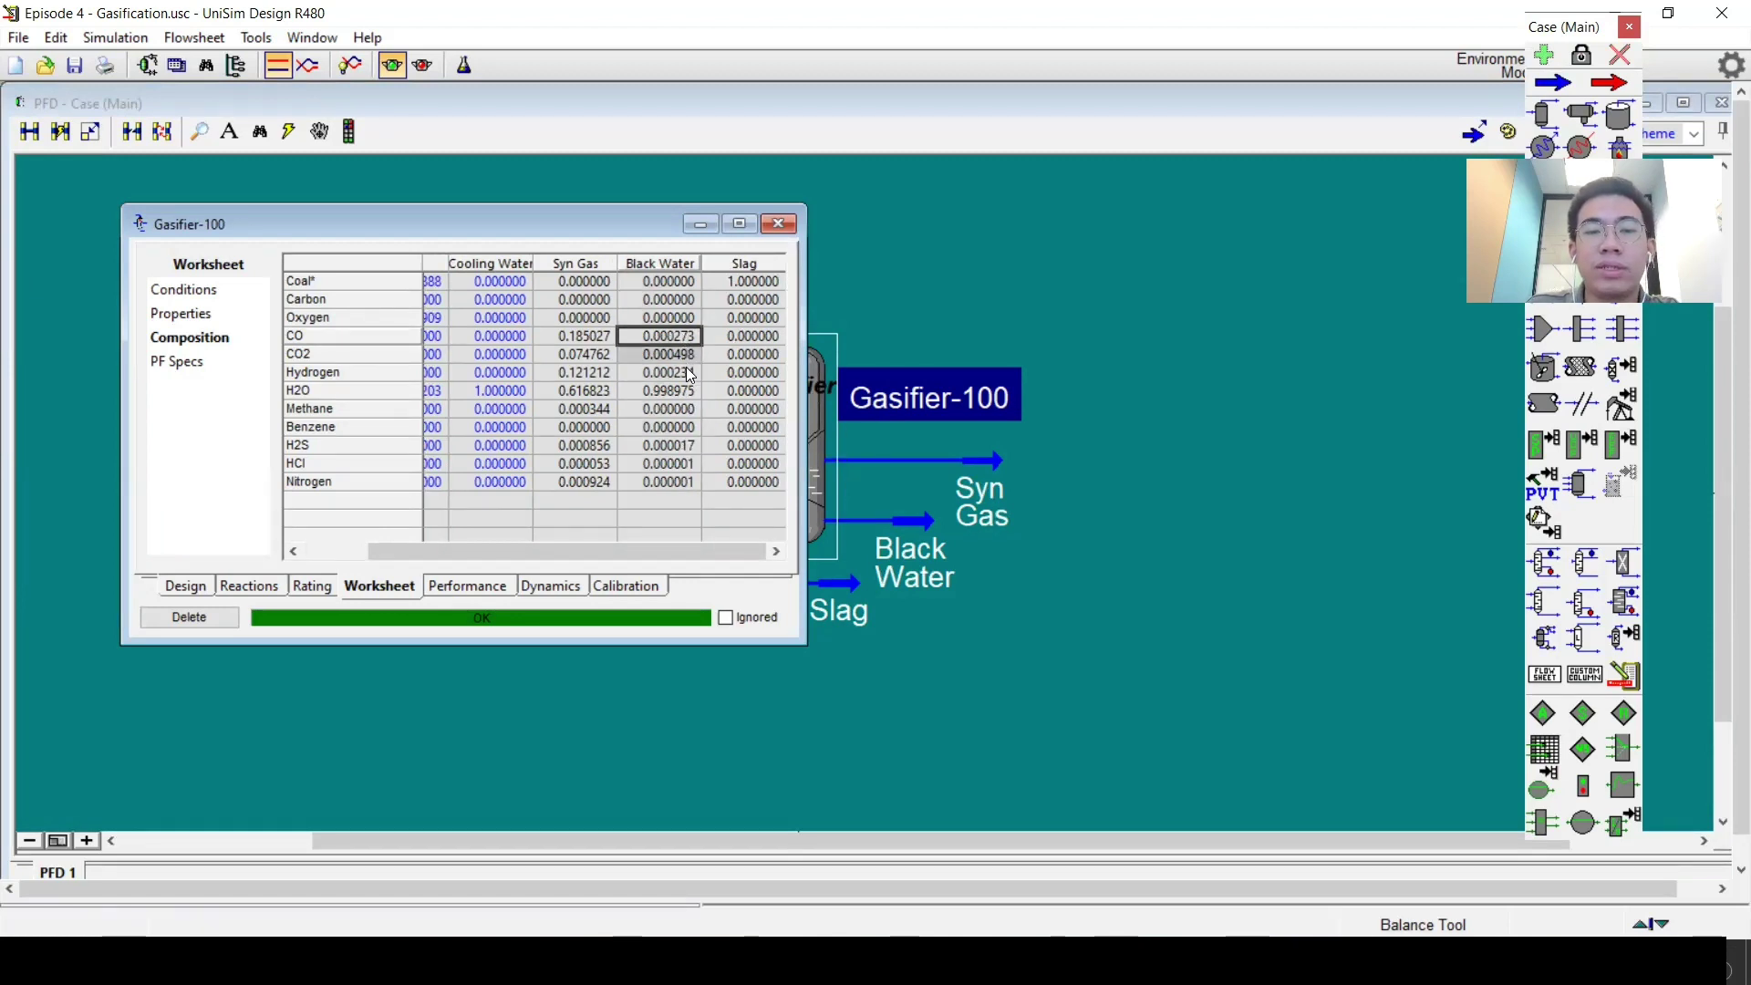
pyautogui.click(686, 372)
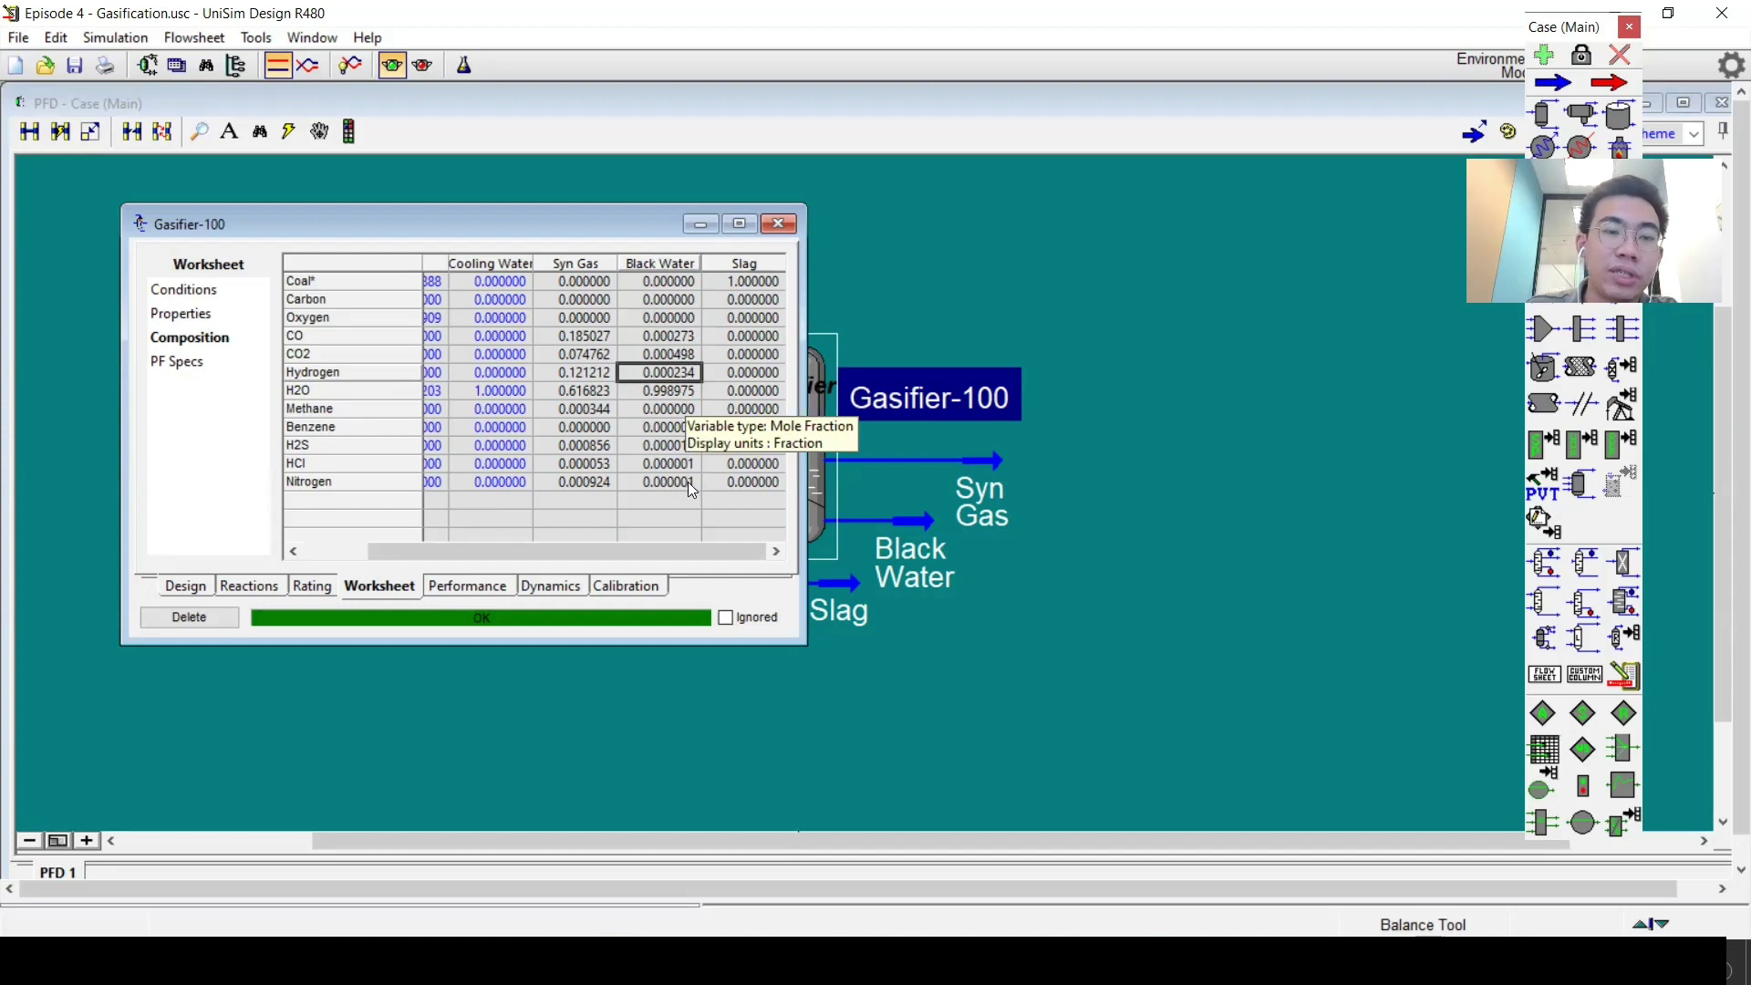
pyautogui.click(755, 265)
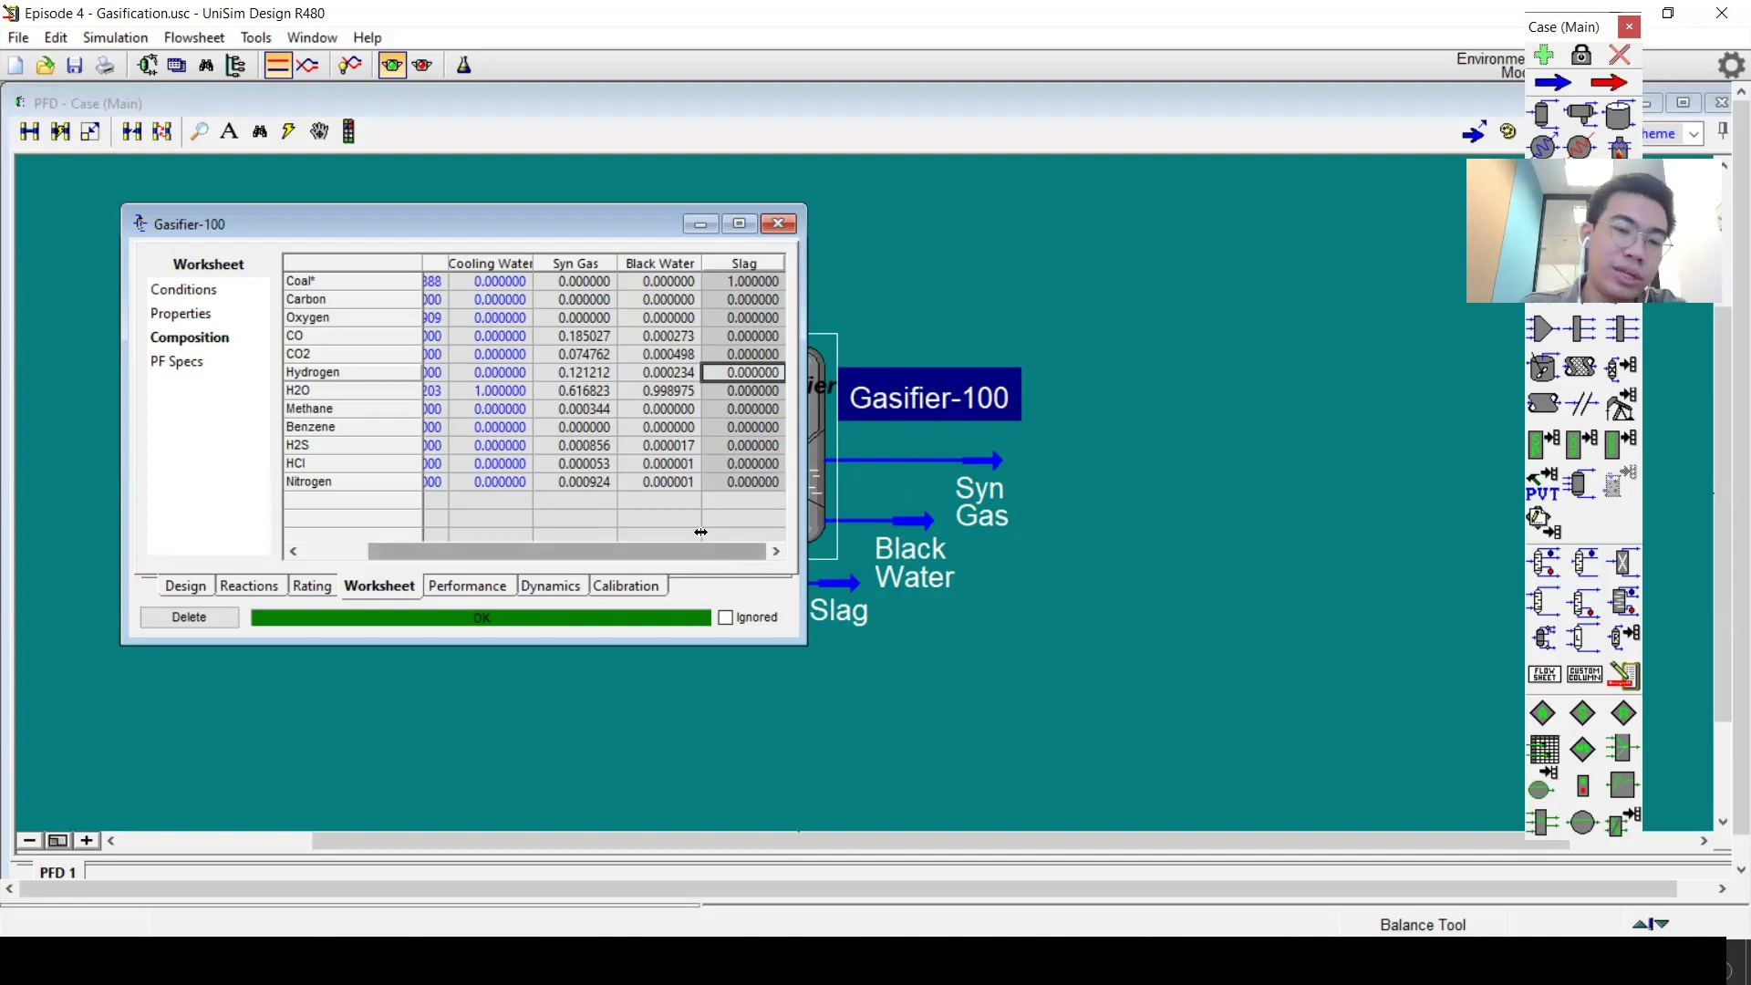
# Compare the coal mole fraction of the Feed stream with that of the Slag stream and close the gasifier's worksheet.
pyautogui.moveTo(717, 551); pyautogui.dragTo(652, 550)
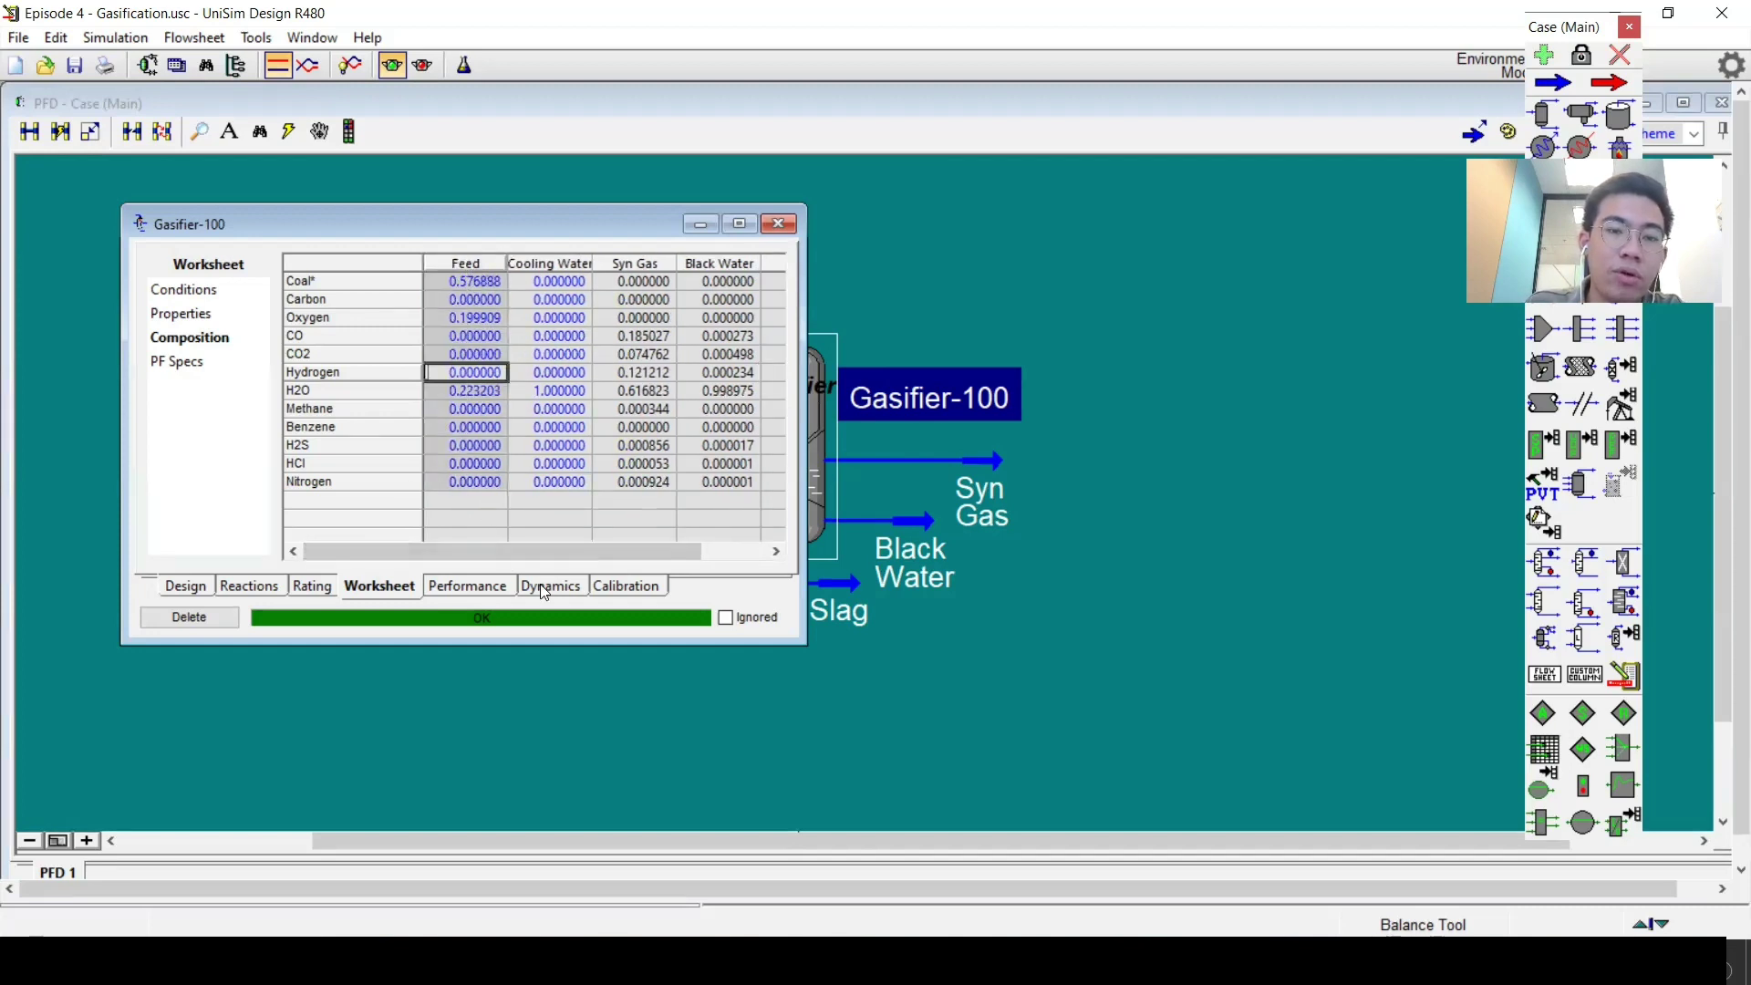
pyautogui.moveTo(595, 547); pyautogui.dragTo(661, 550)
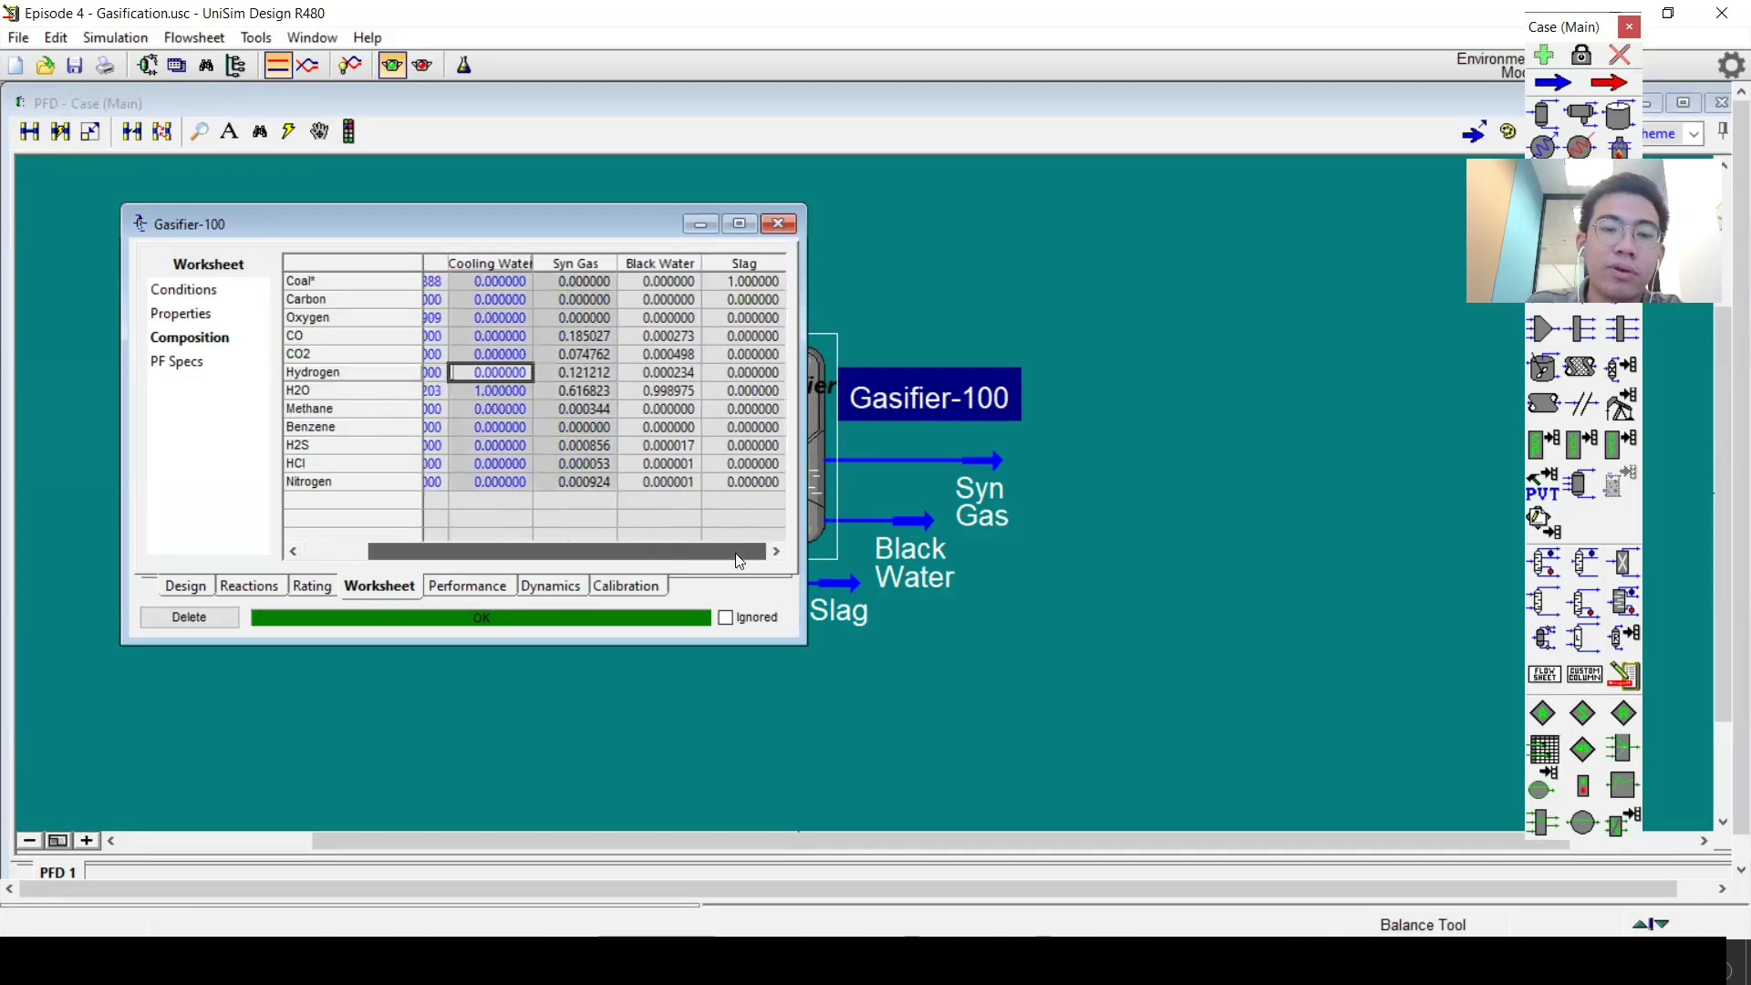
pyautogui.click(744, 282)
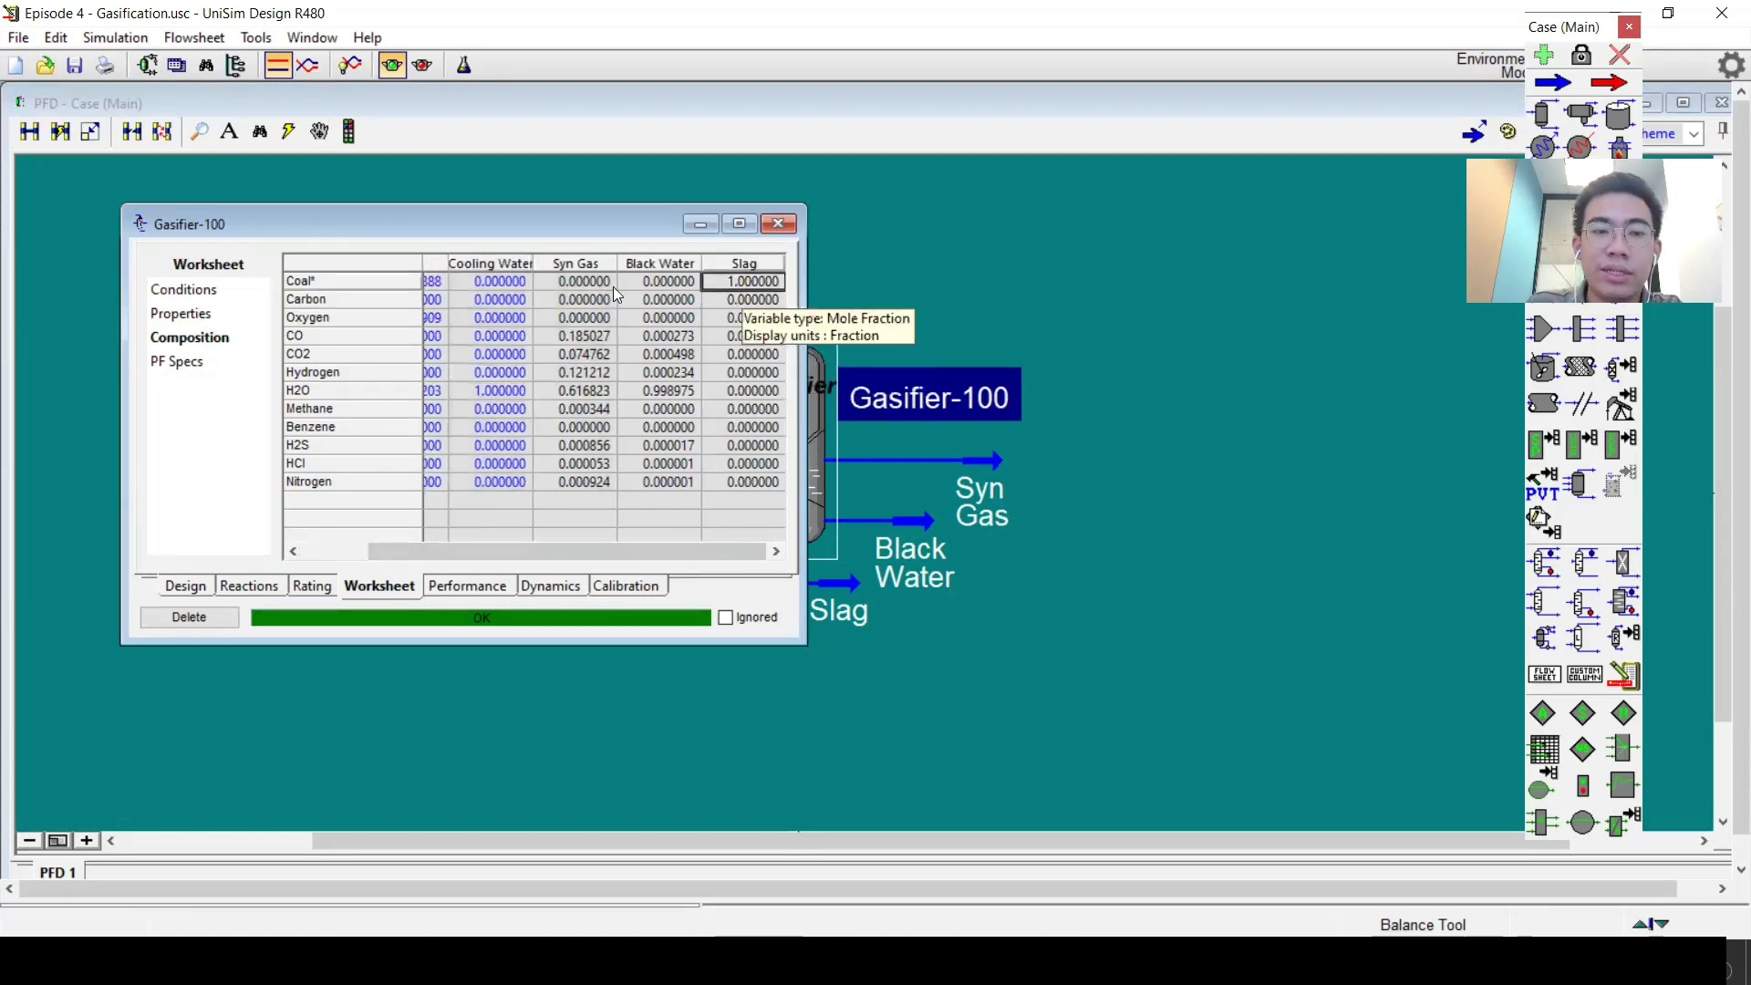
pyautogui.click(431, 282)
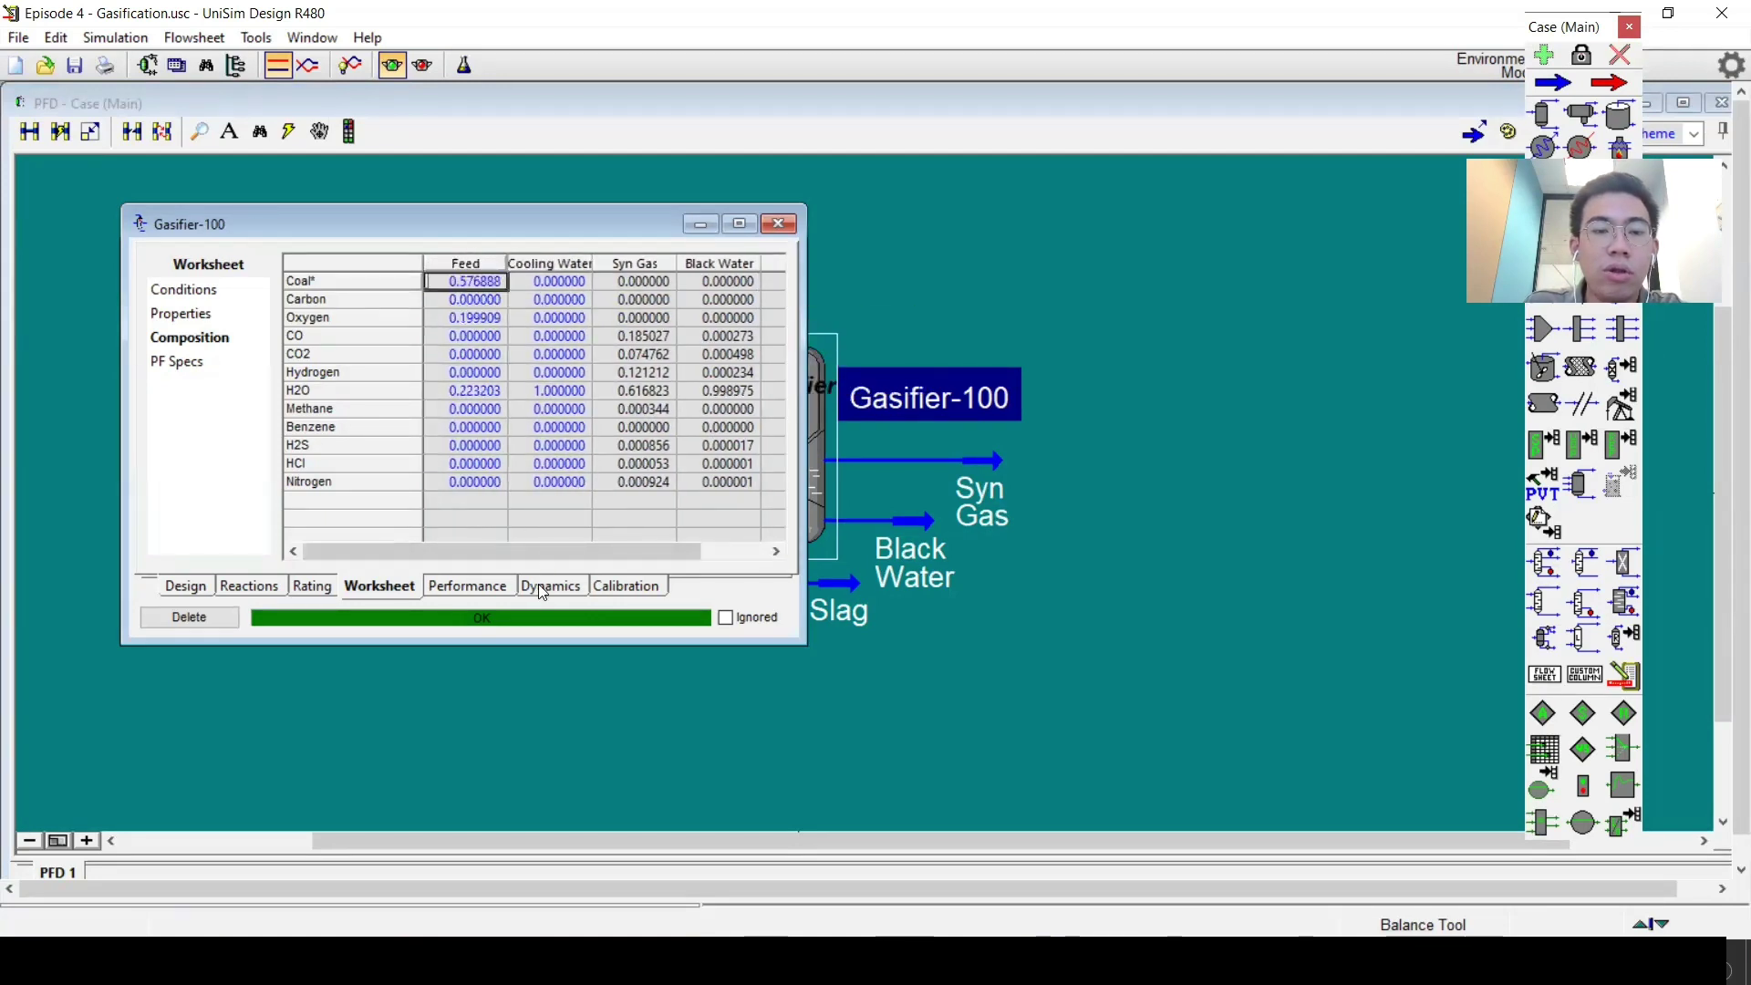
pyautogui.moveTo(545, 548); pyautogui.dragTo(671, 547)
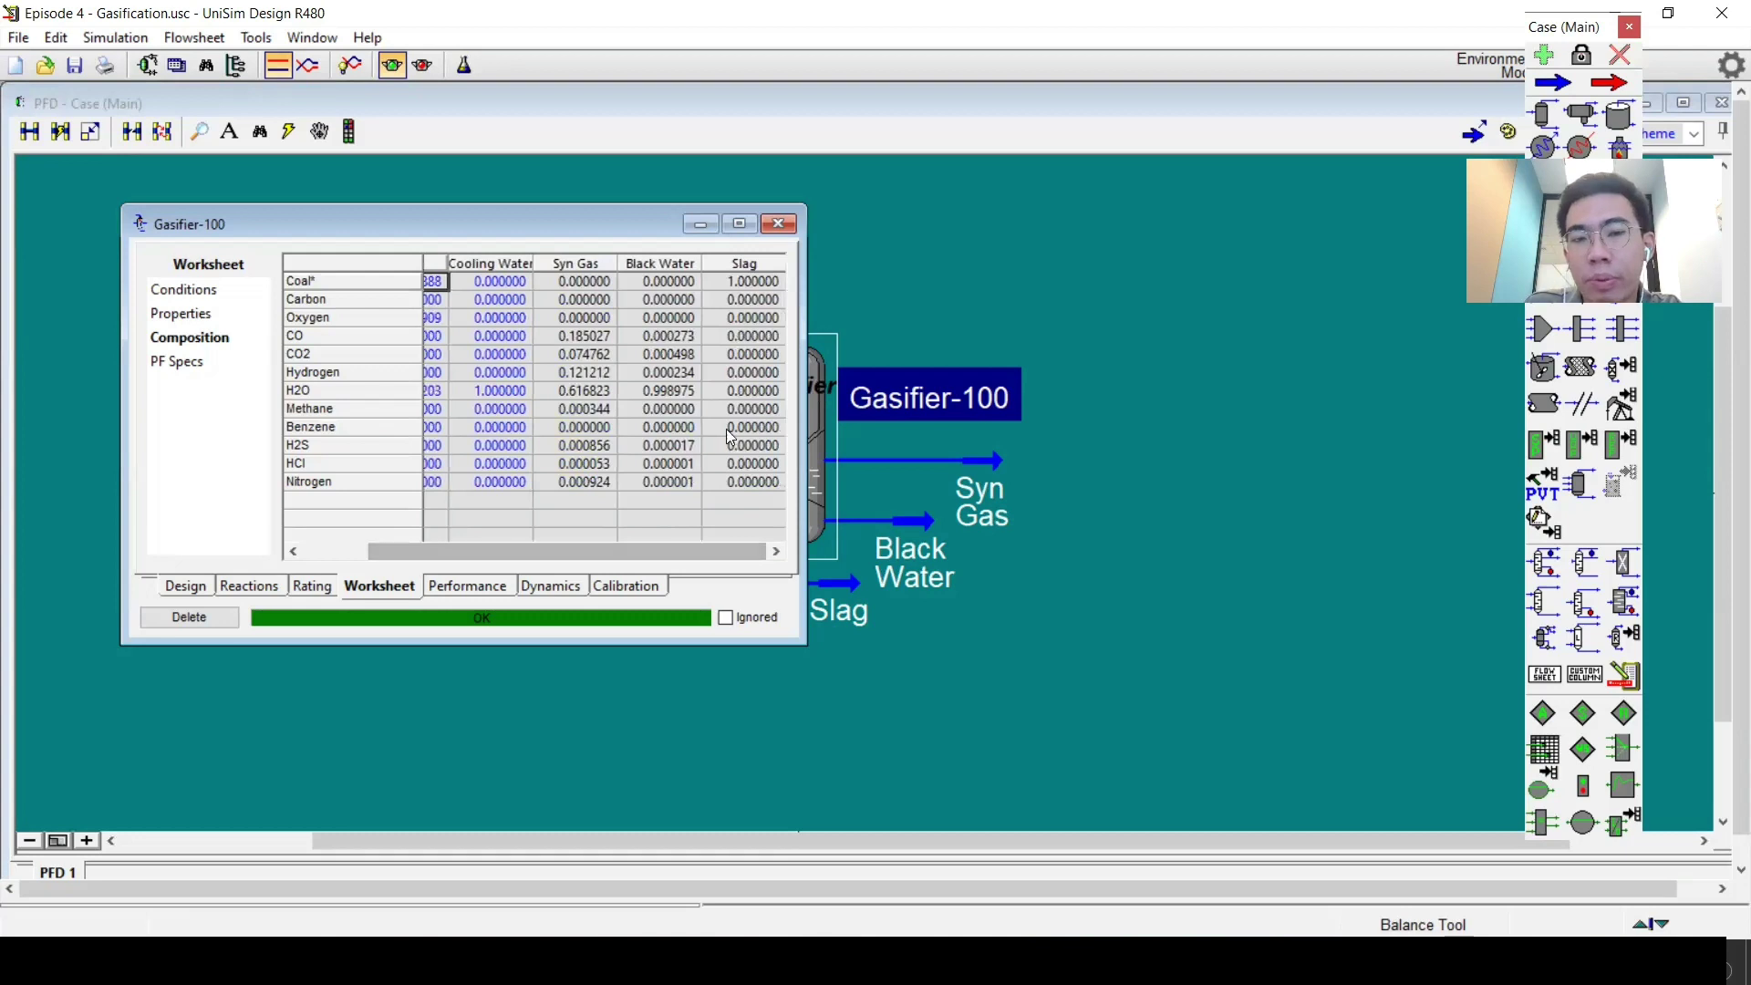
pyautogui.click(778, 224)
# View the detailed coal properties of the Slag stream, including its element and industry analysis mass fractions.
pyautogui.doubleClick(845, 584)
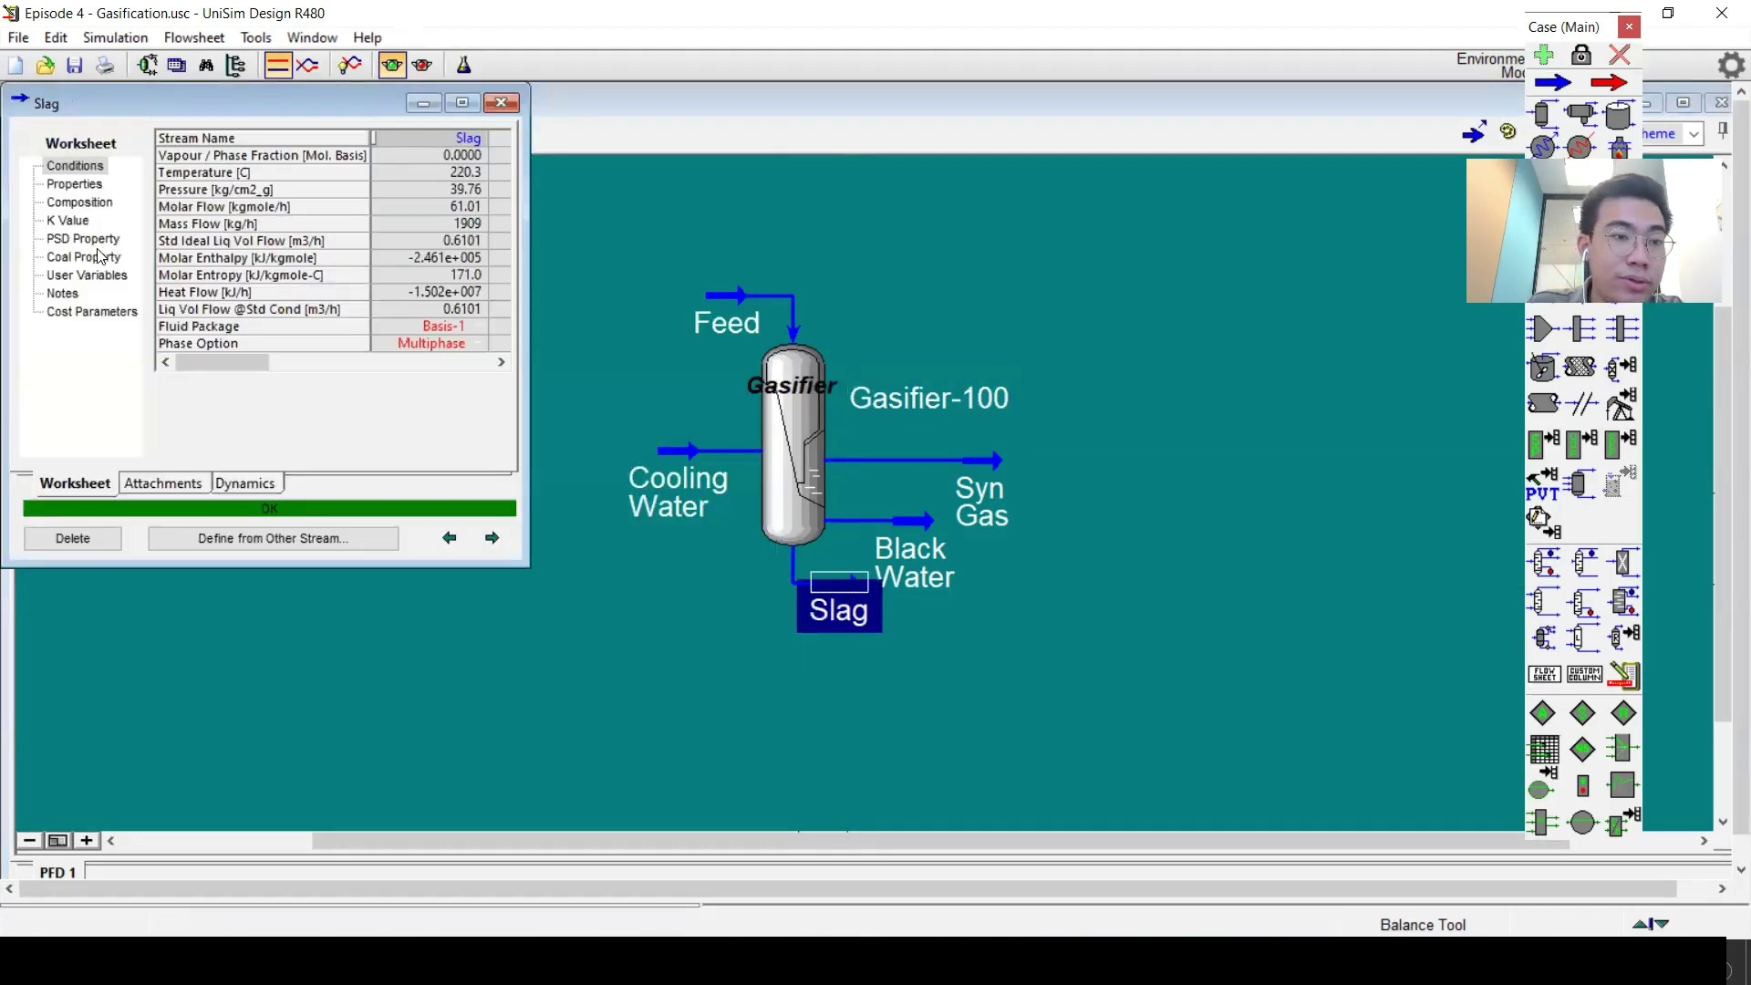
pyautogui.click(83, 256)
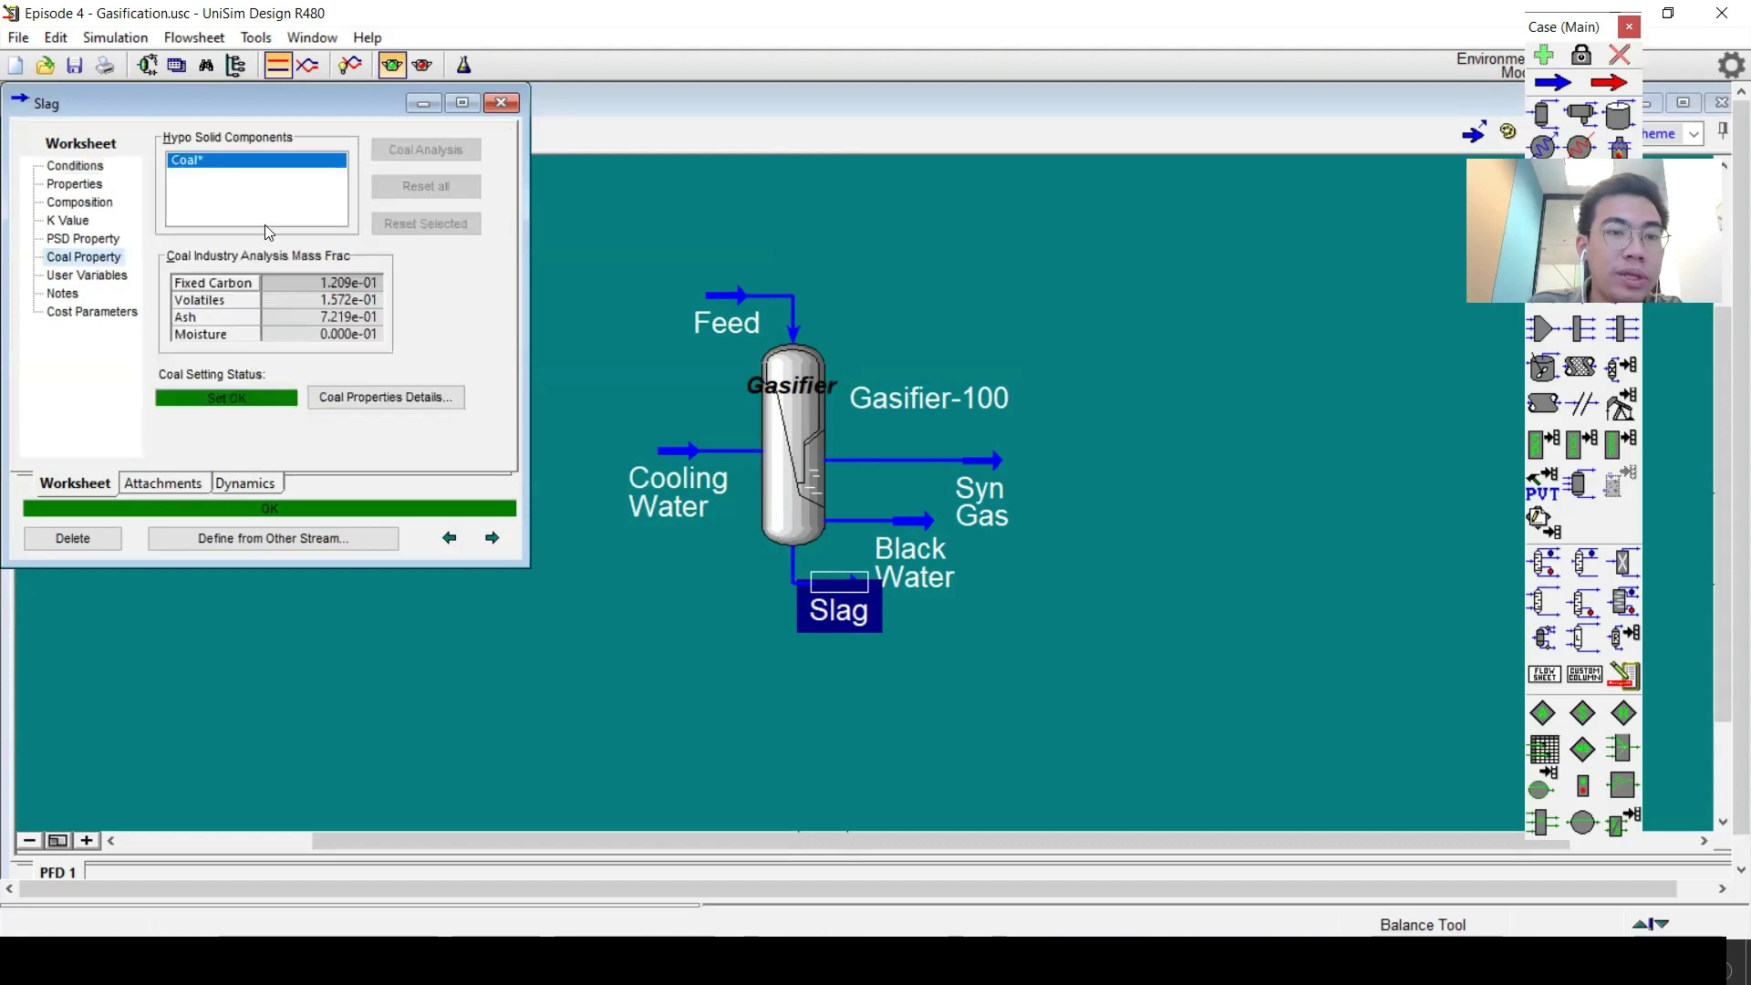
pyautogui.click(351, 395)
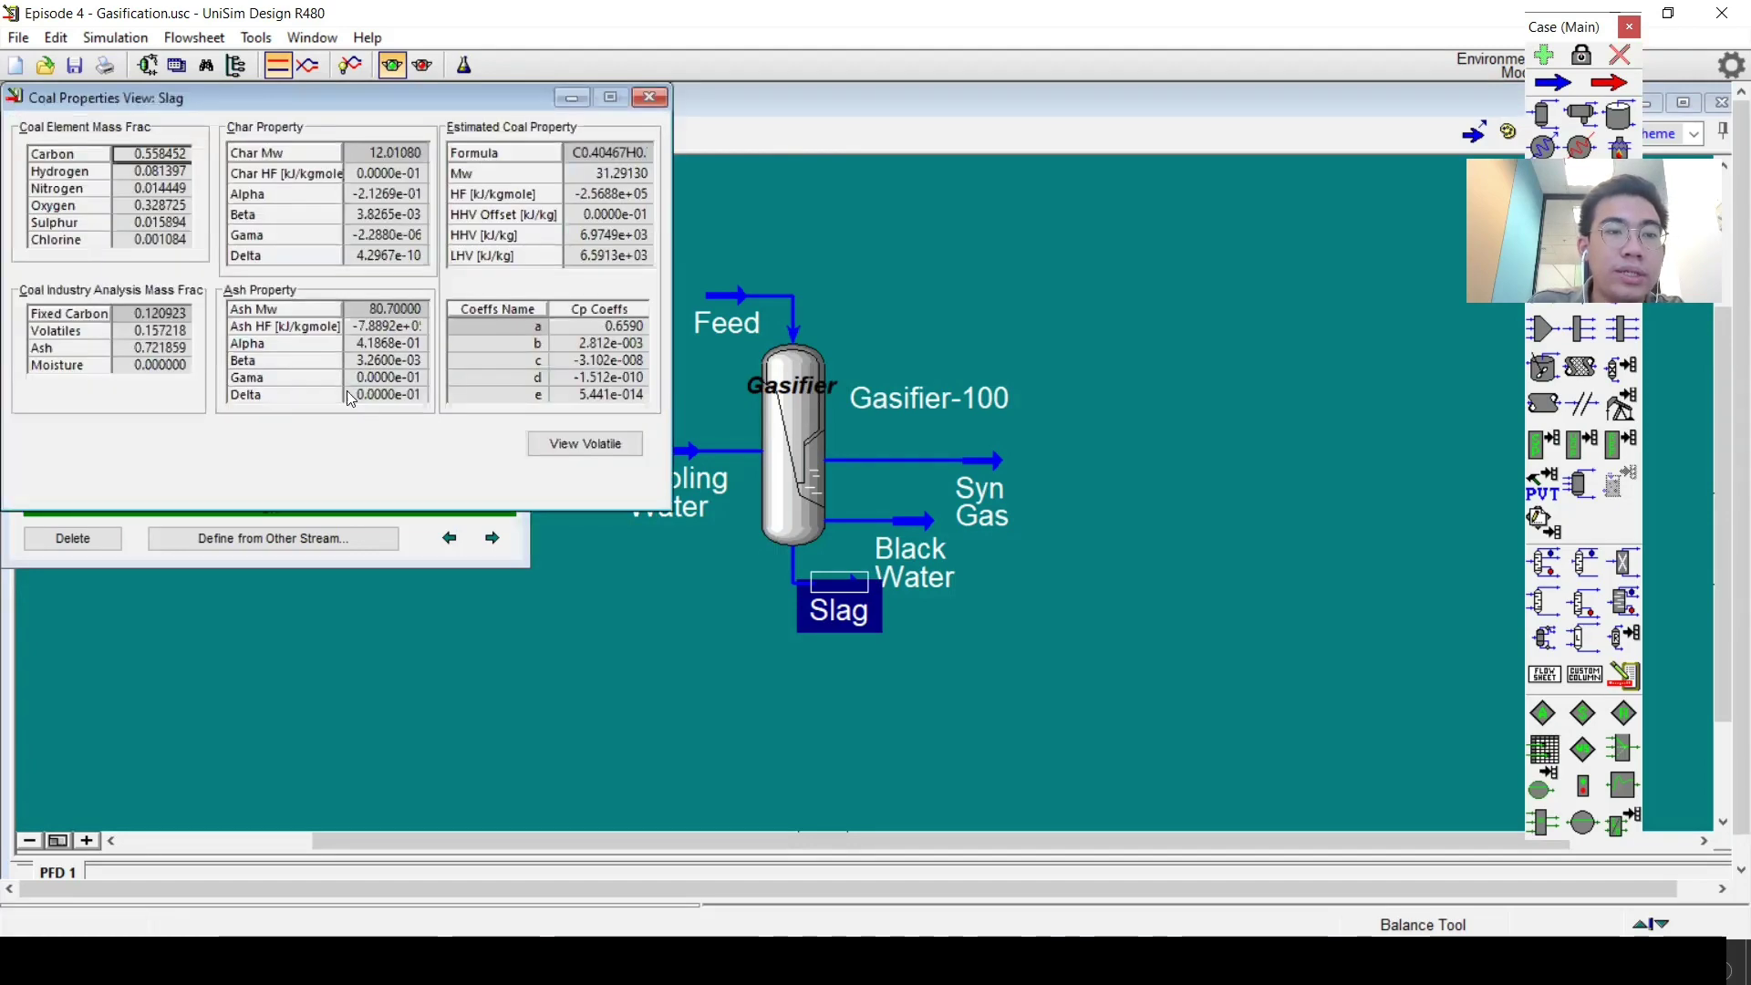
pyautogui.moveTo(243, 105); pyautogui.dragTo(430, 161)
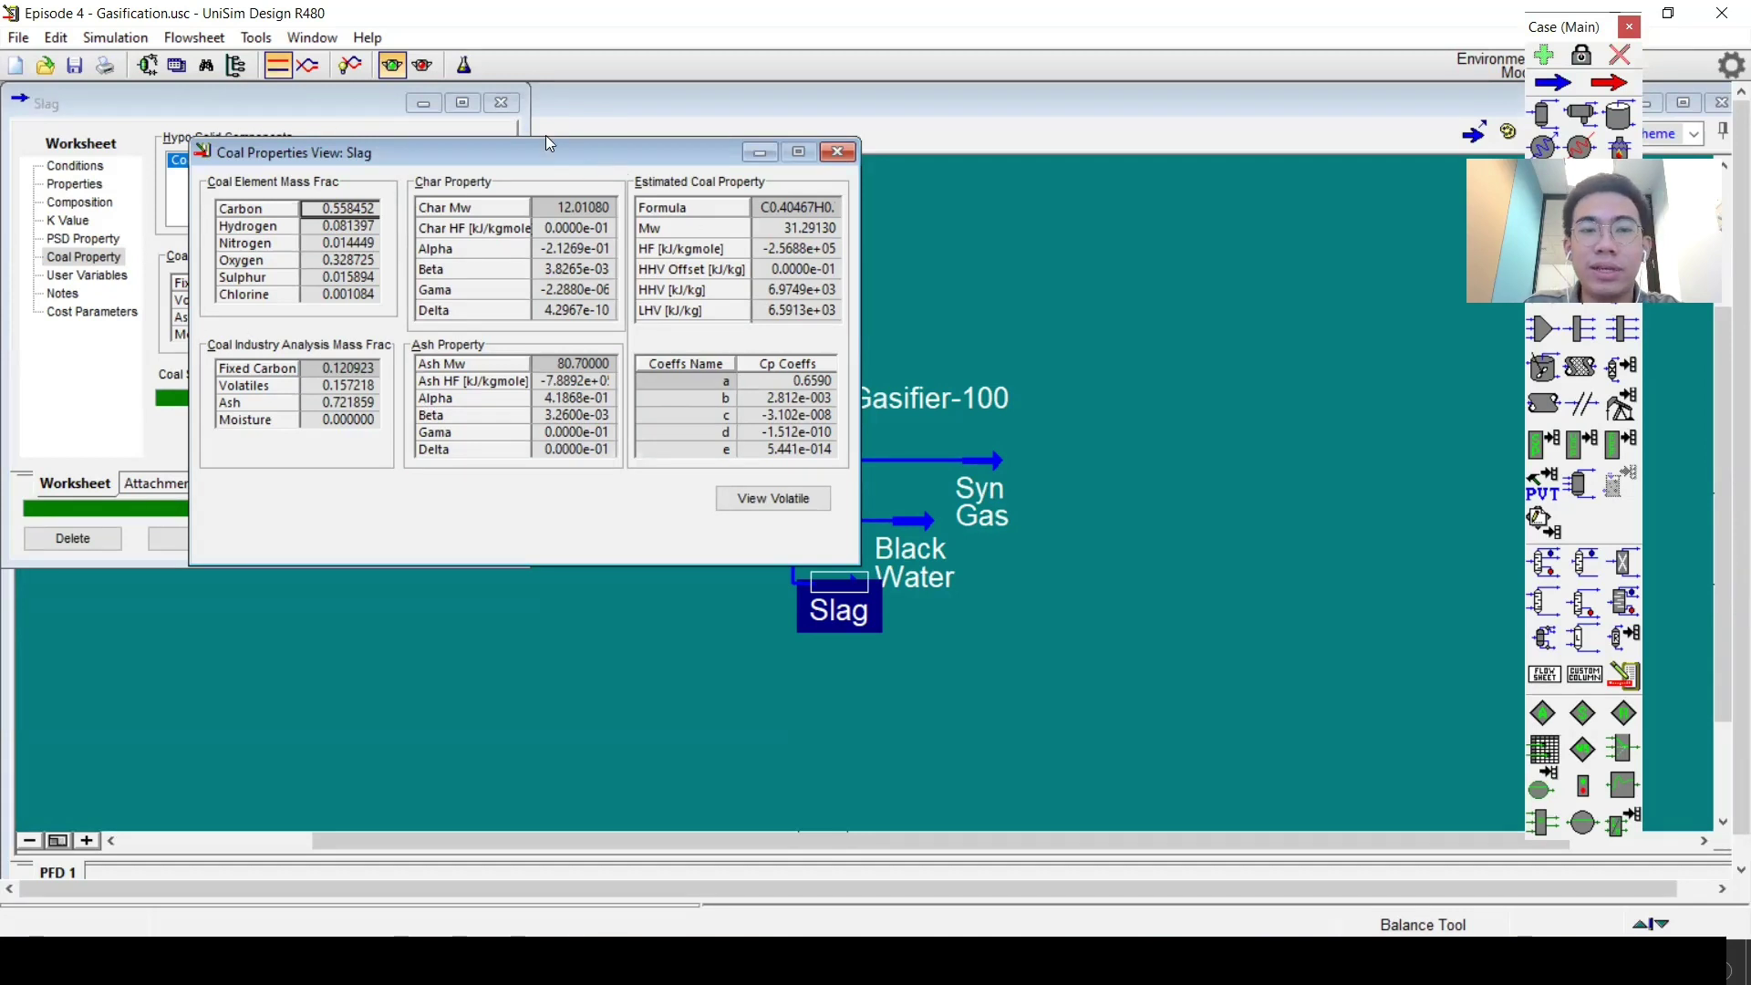
pyautogui.click(509, 105)
pyautogui.moveTo(465, 153); pyautogui.dragTo(943, 179)
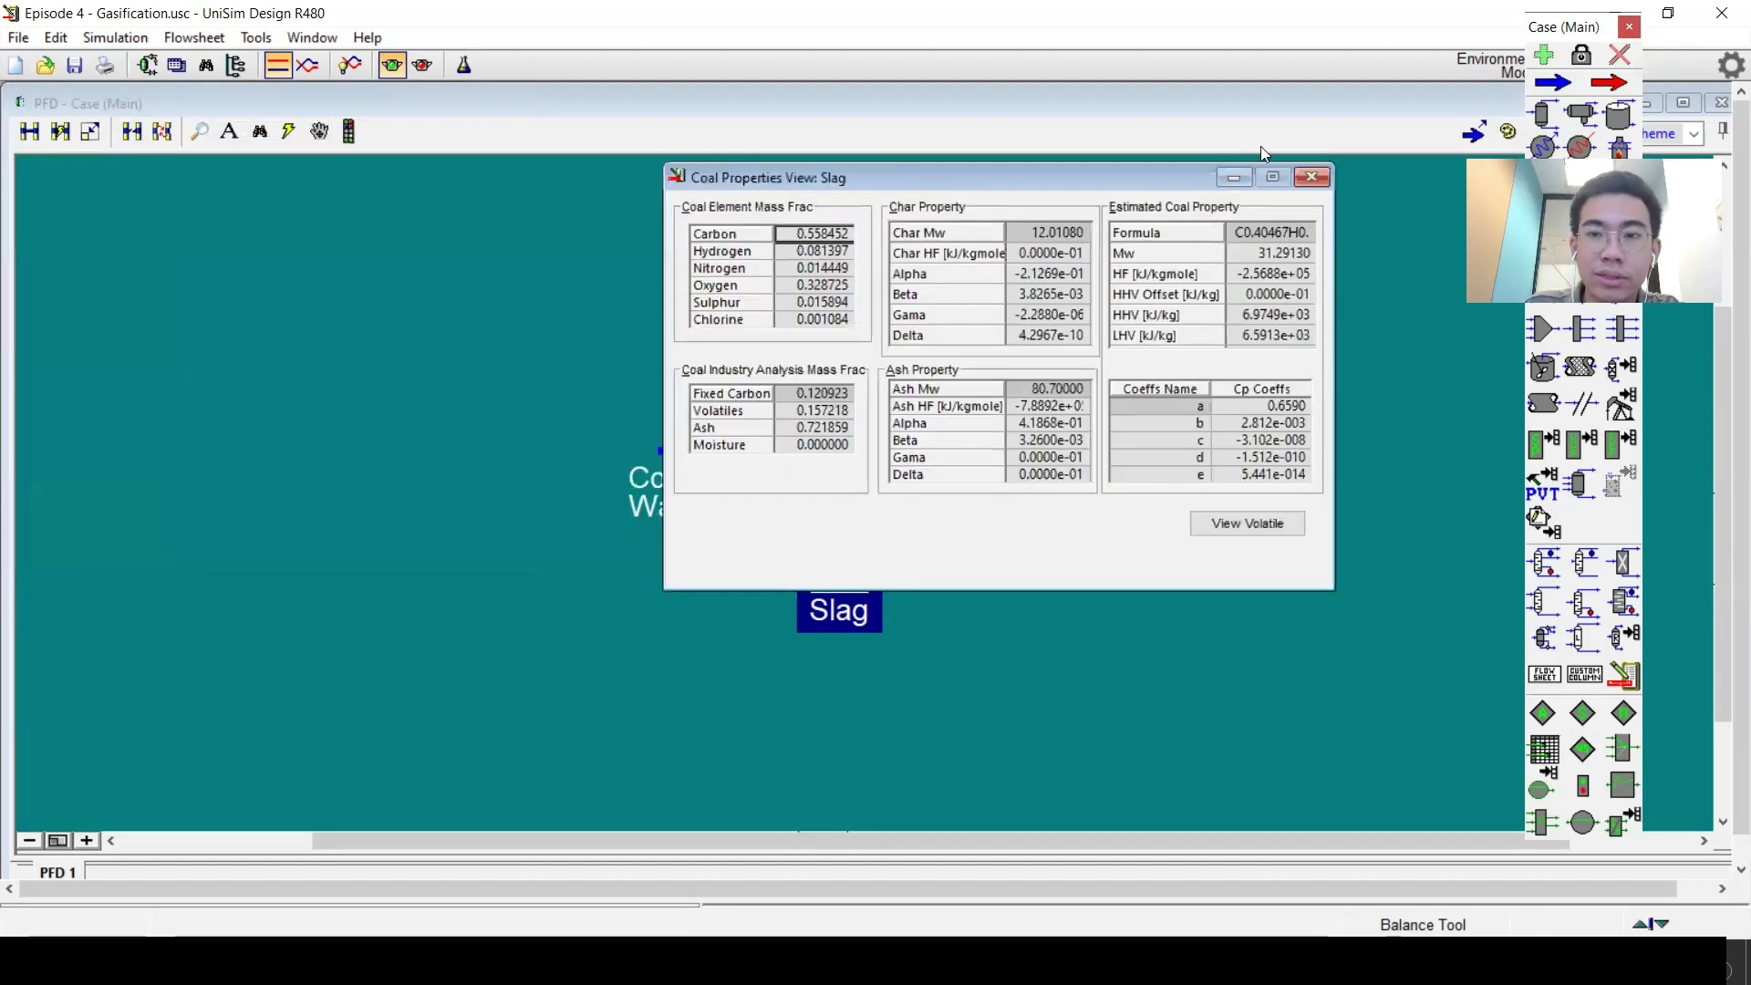
pyautogui.click(1314, 176)
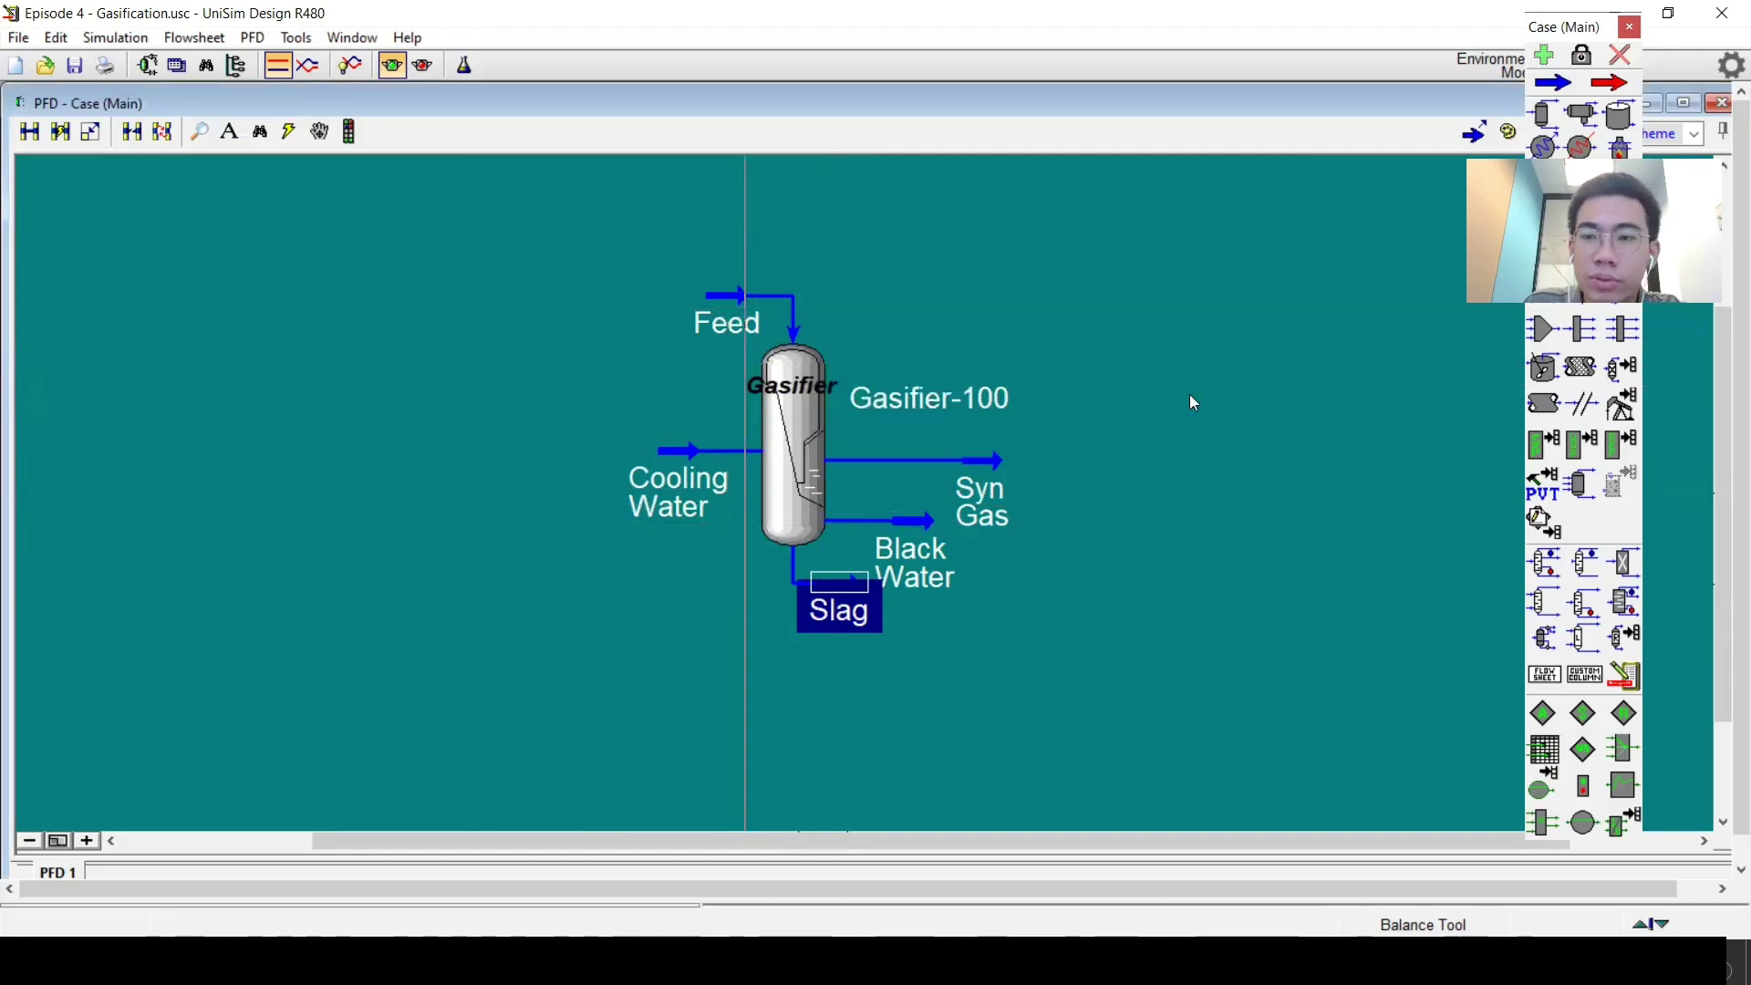
# View the coal analysis of the Feed stream, including its element mass fractions and estimated heat of formation.
pyautogui.doubleClick(727, 295)
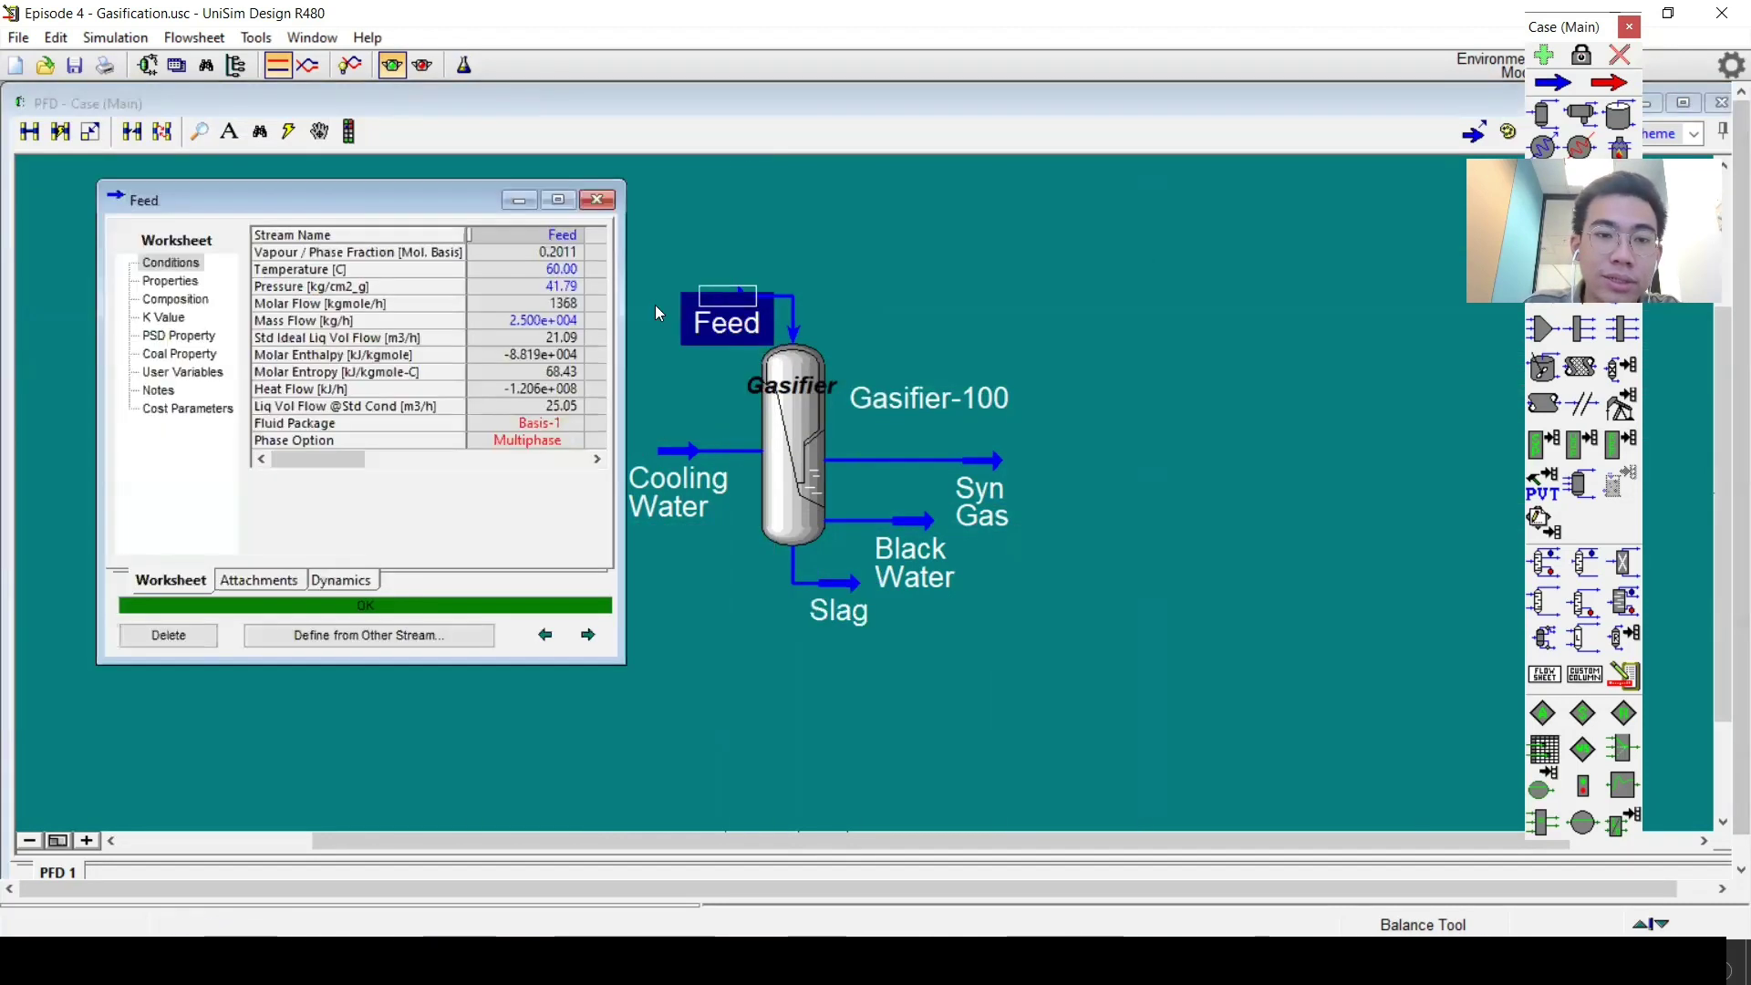
pyautogui.click(179, 353)
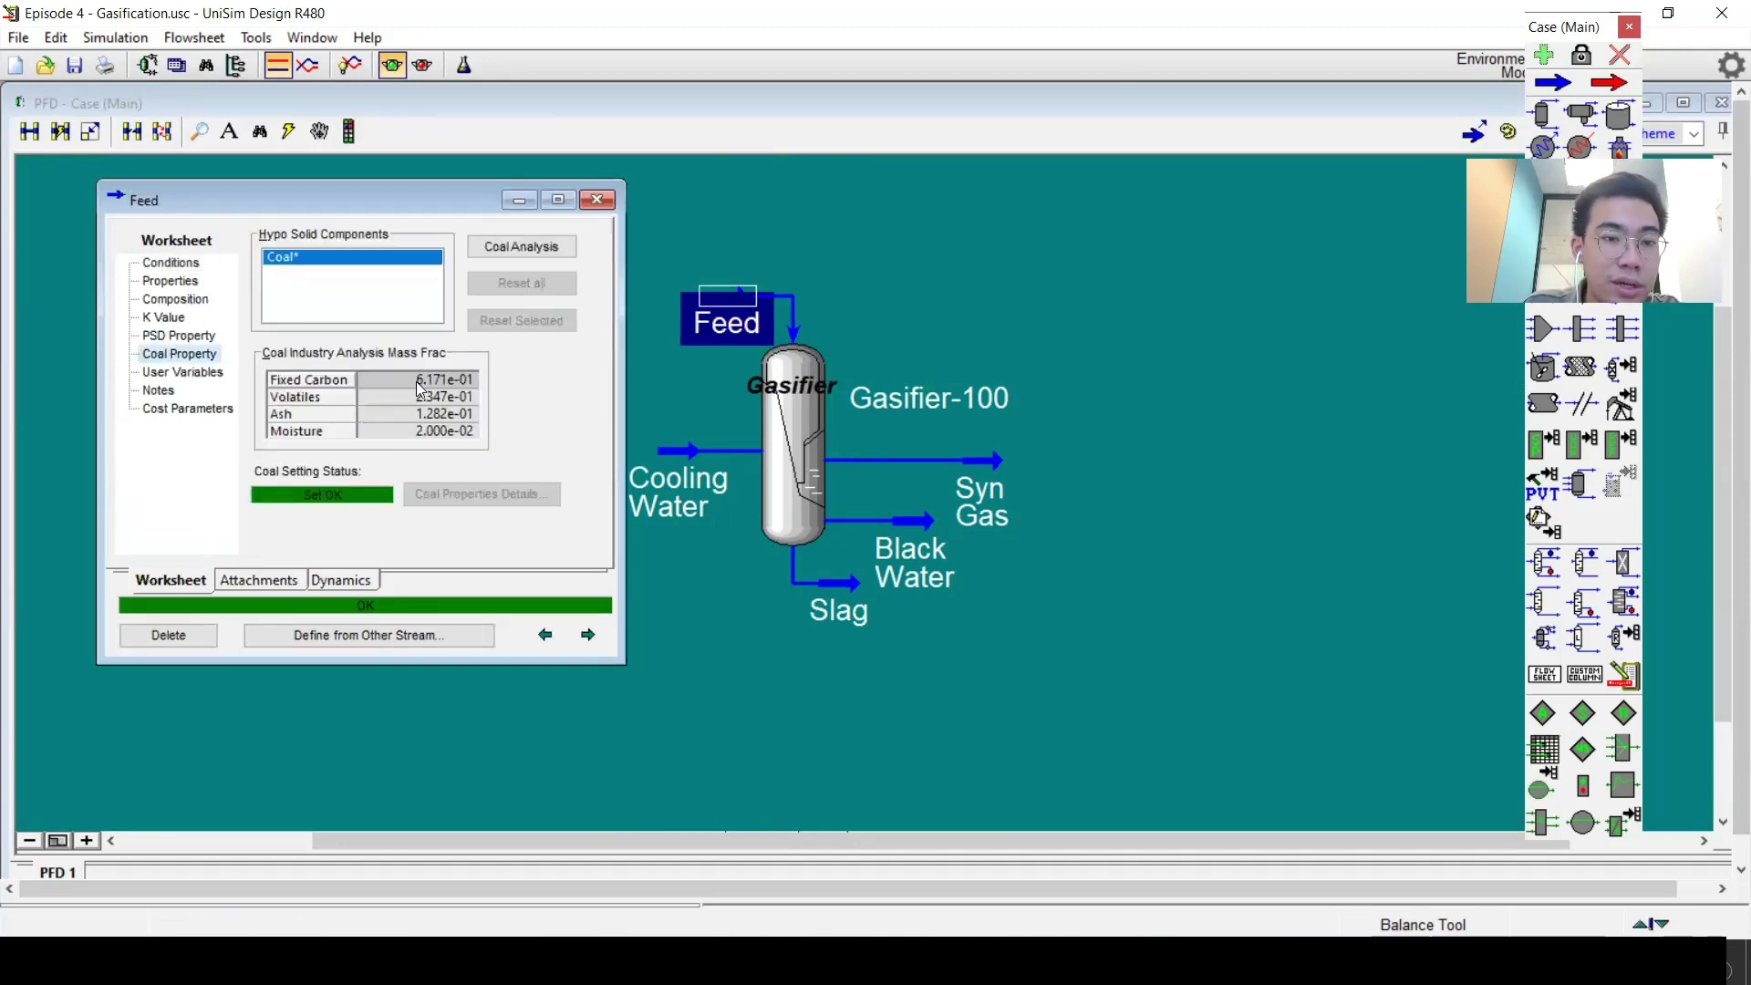
pyautogui.click(497, 256)
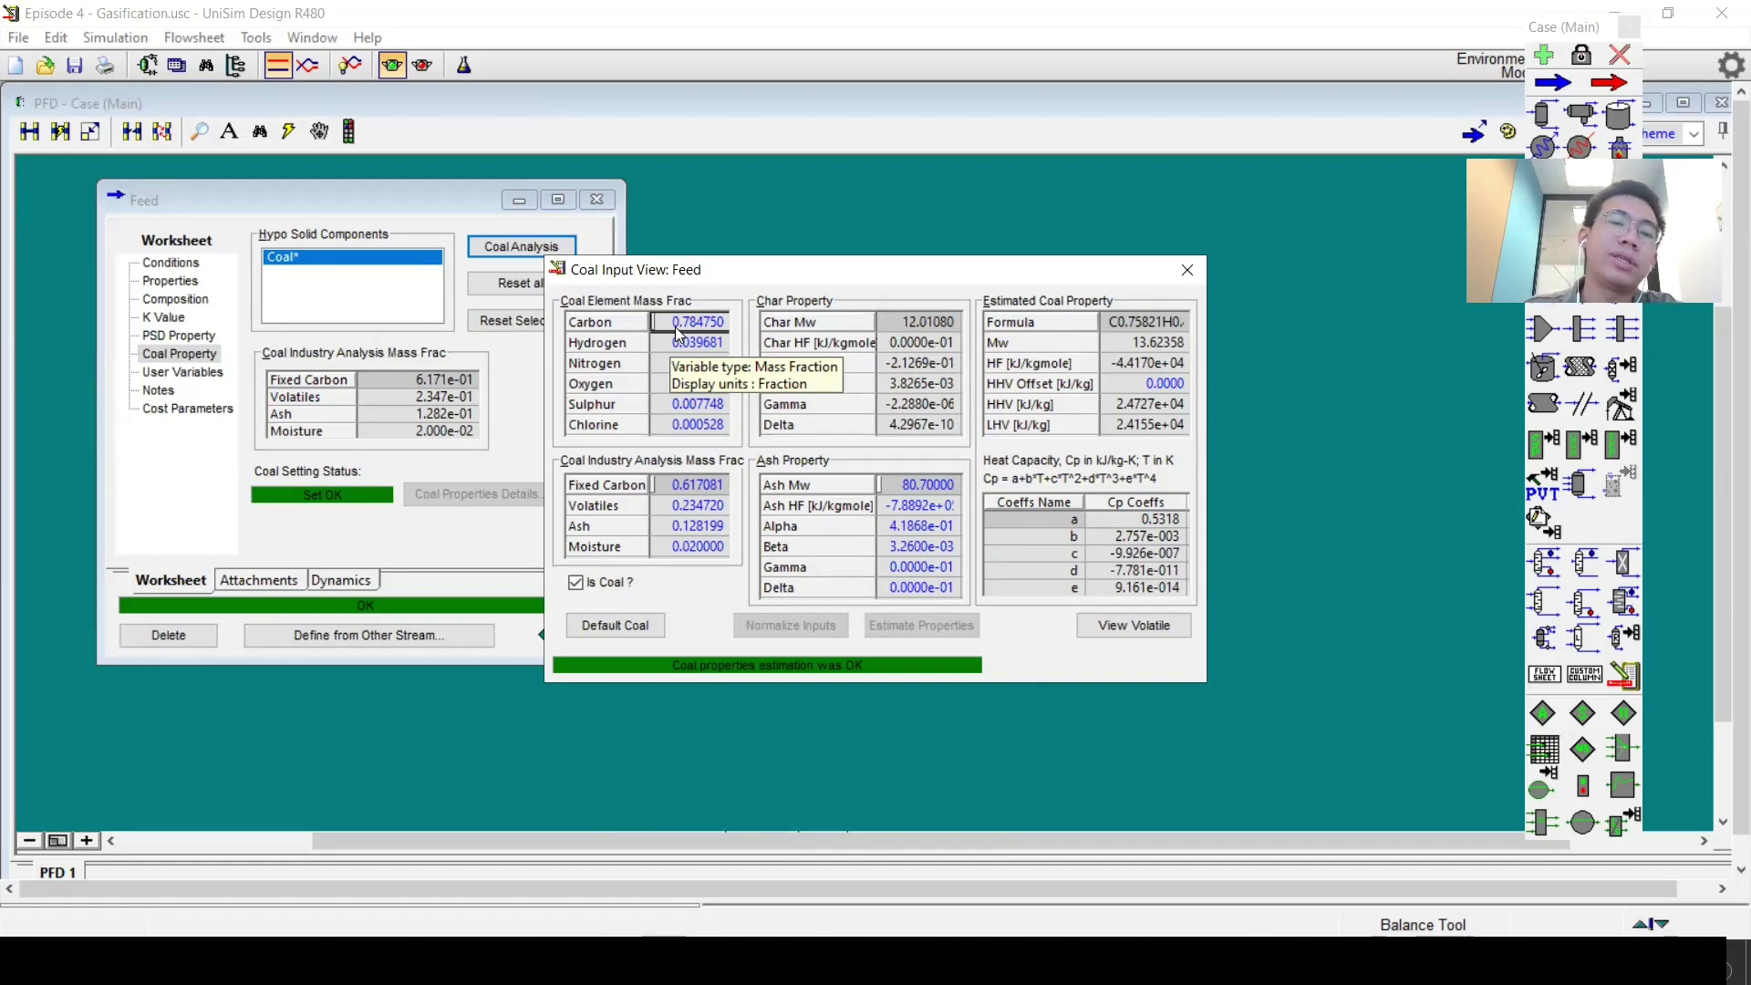
pyautogui.rightClick(1107, 365)
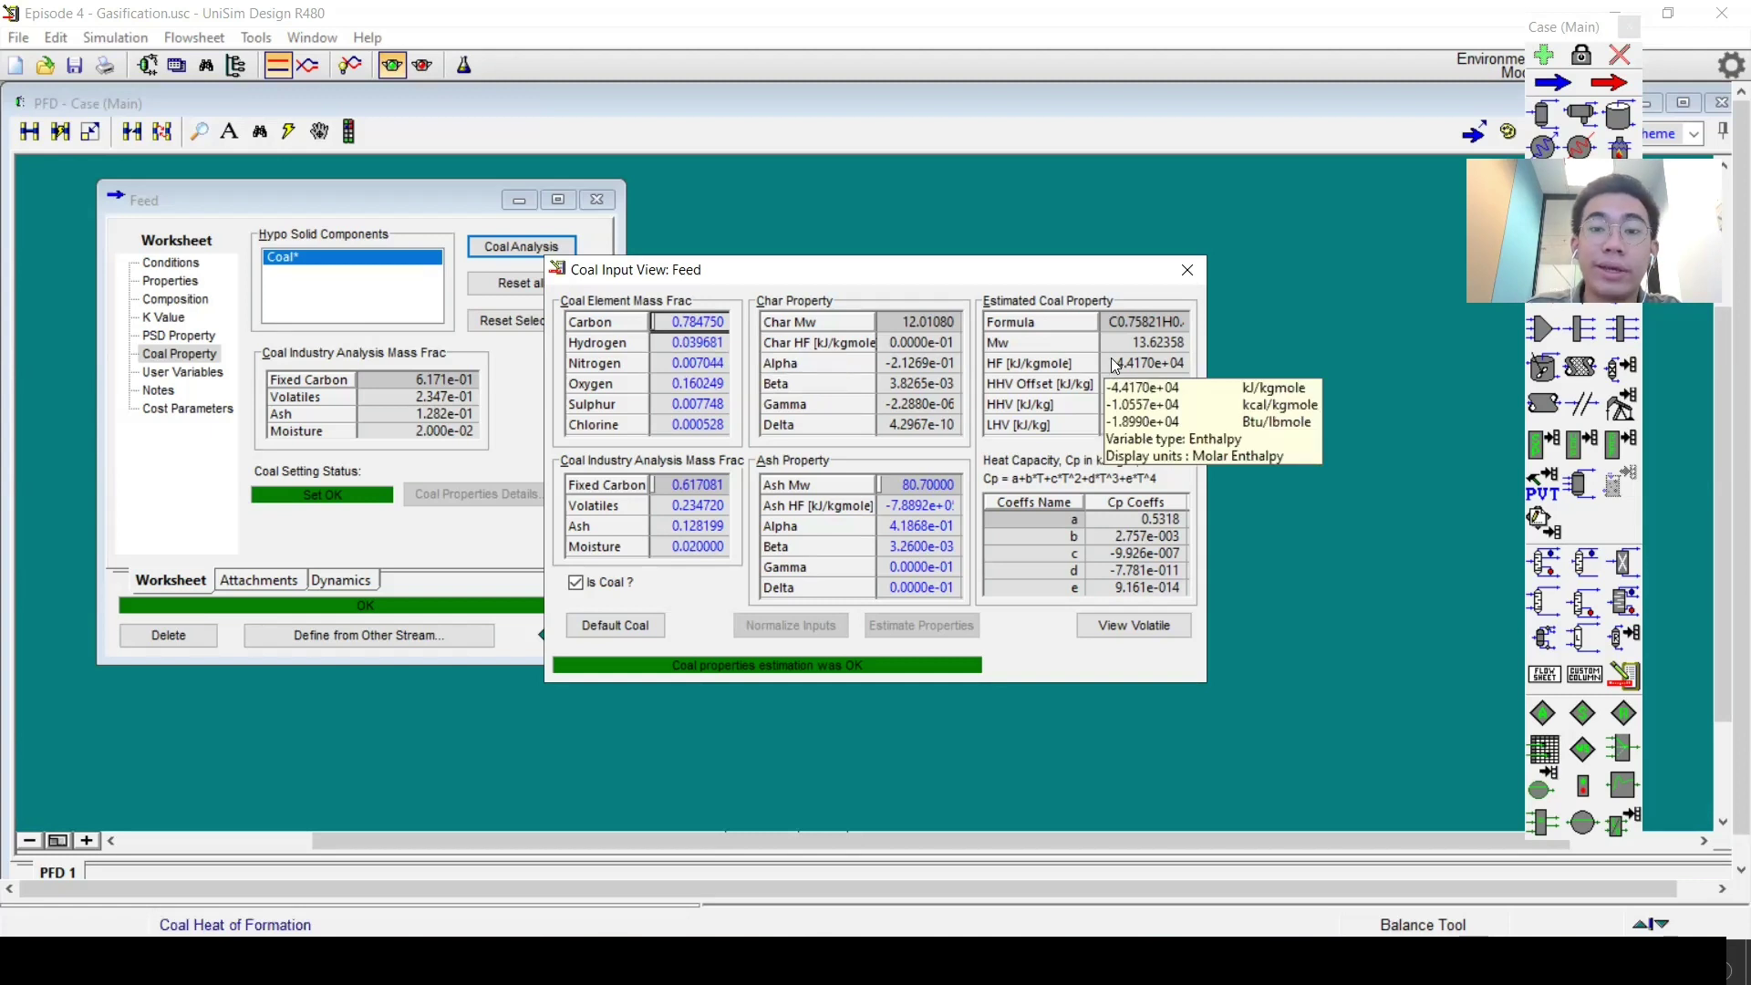
pyautogui.press('Escape')
pyautogui.click(1188, 270)
pyautogui.click(819, 672)
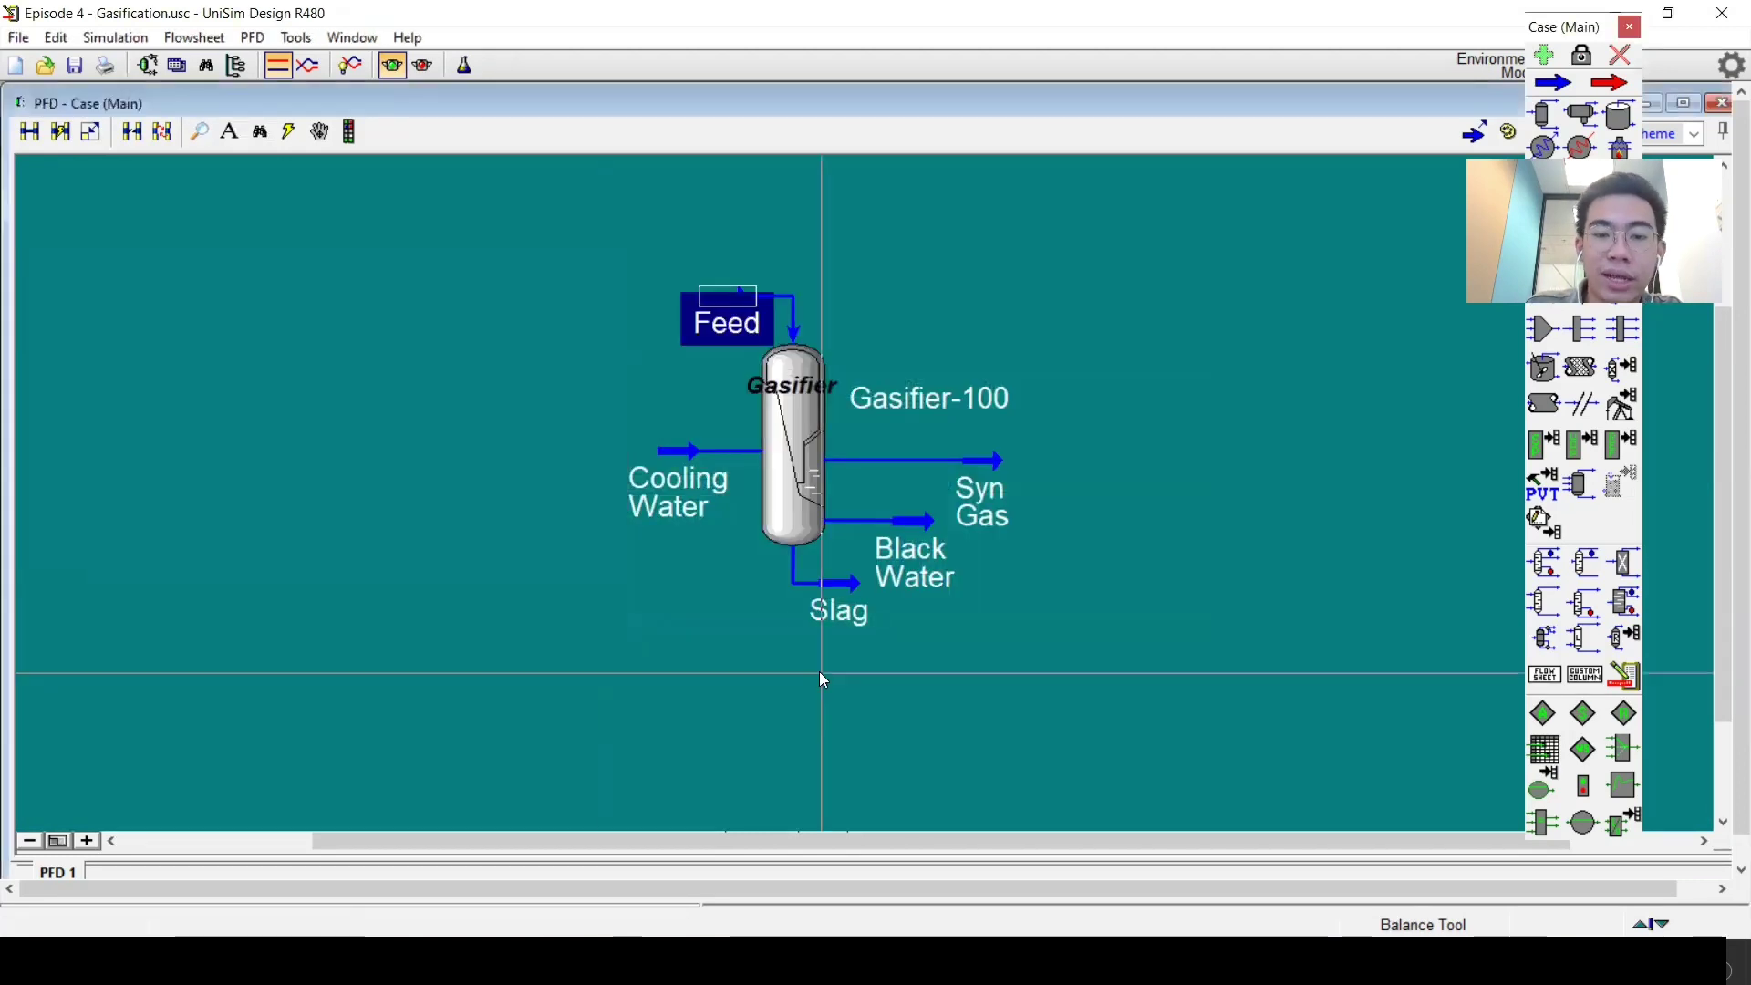
# Point out the Slag outlet on the flowsheet and briefly view the conditions of the Feed stream.
pyautogui.click(819, 621)
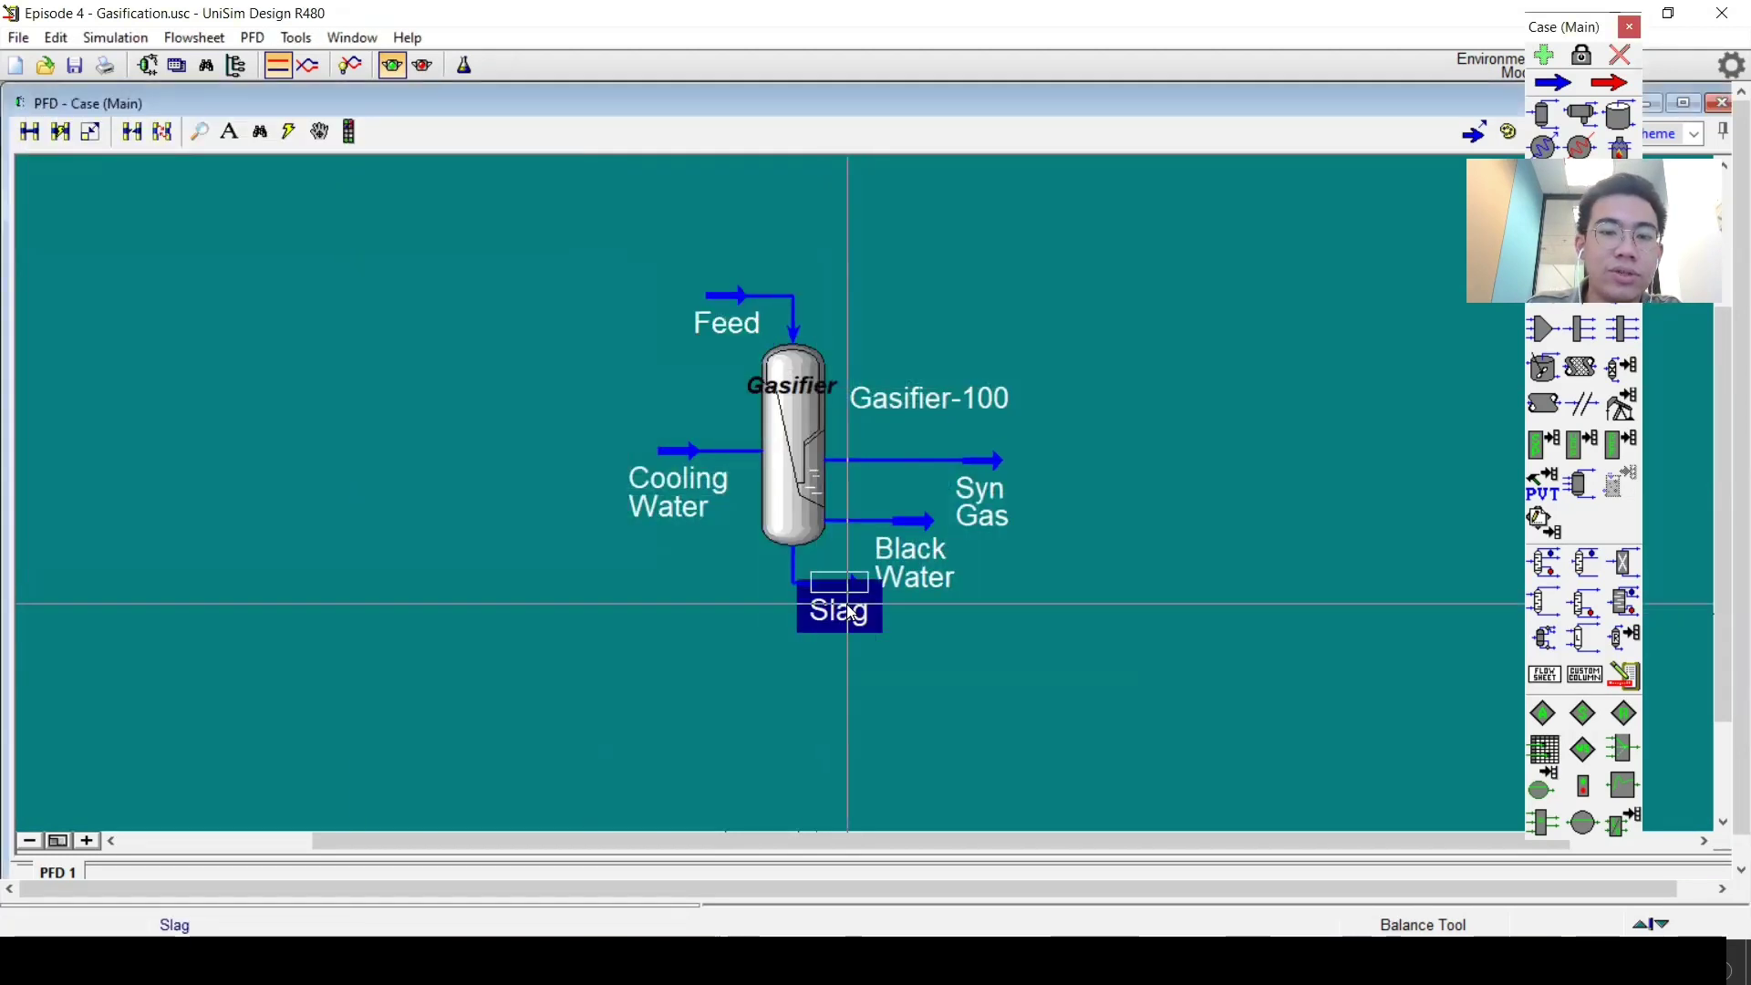
pyautogui.moveTo(849, 613)
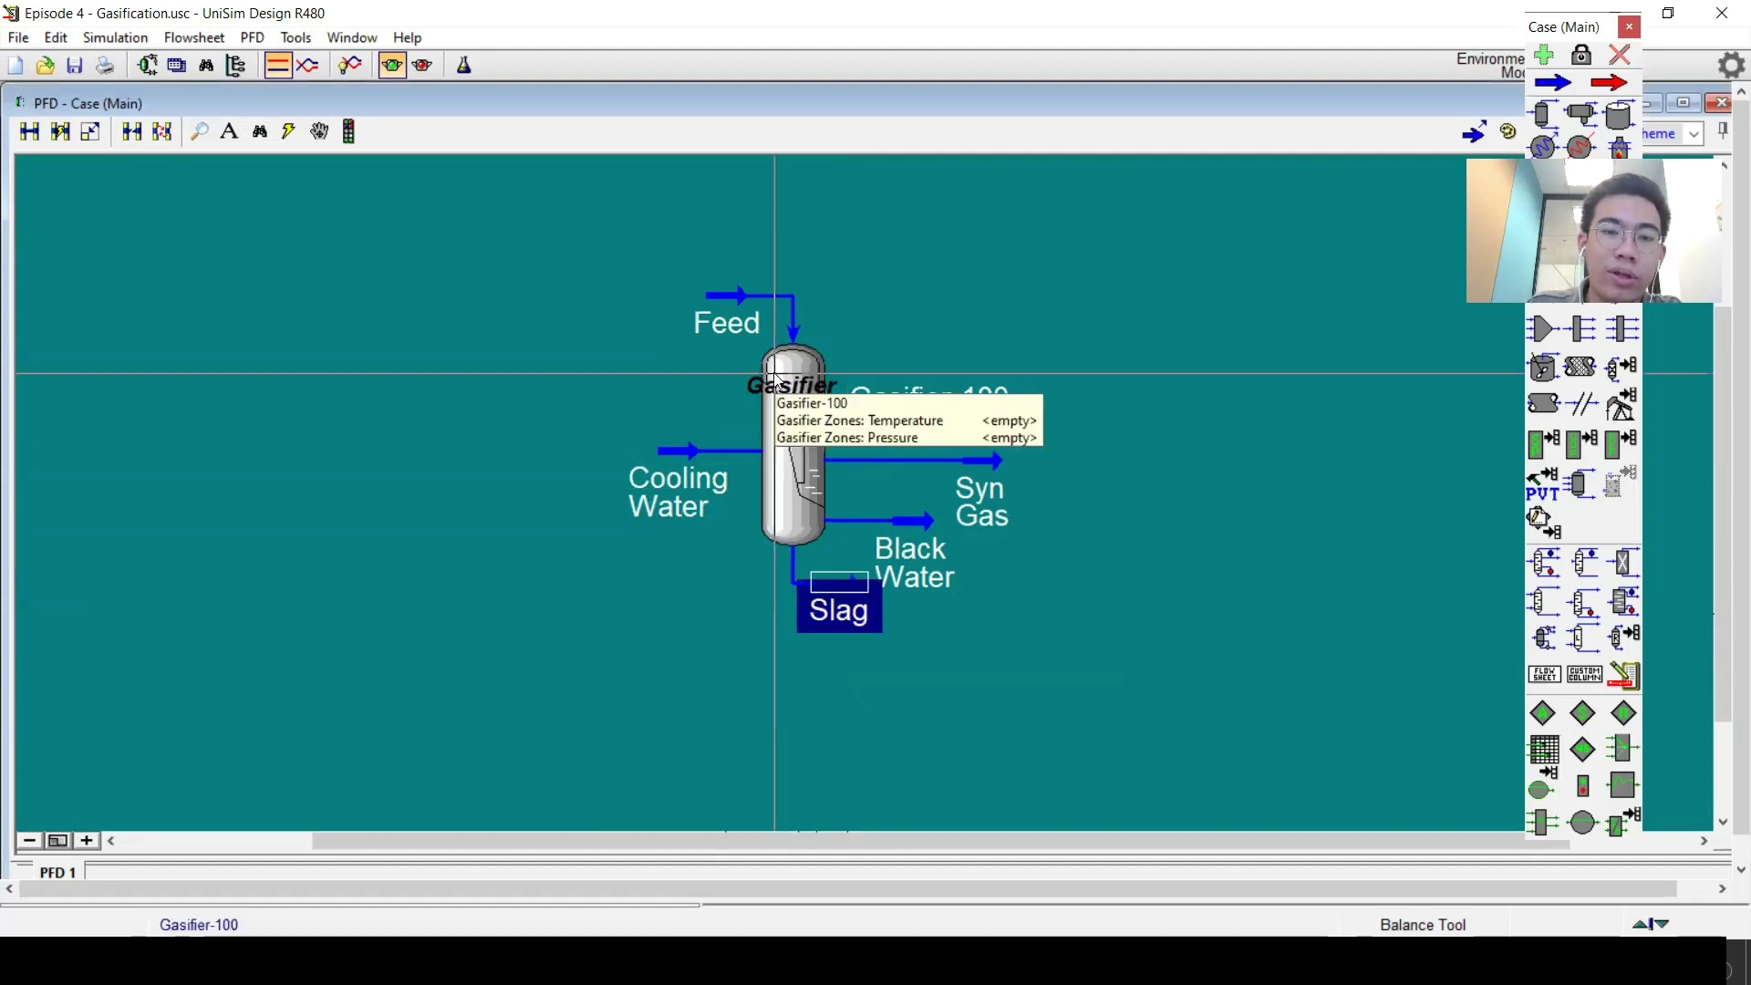
pyautogui.doubleClick(729, 322)
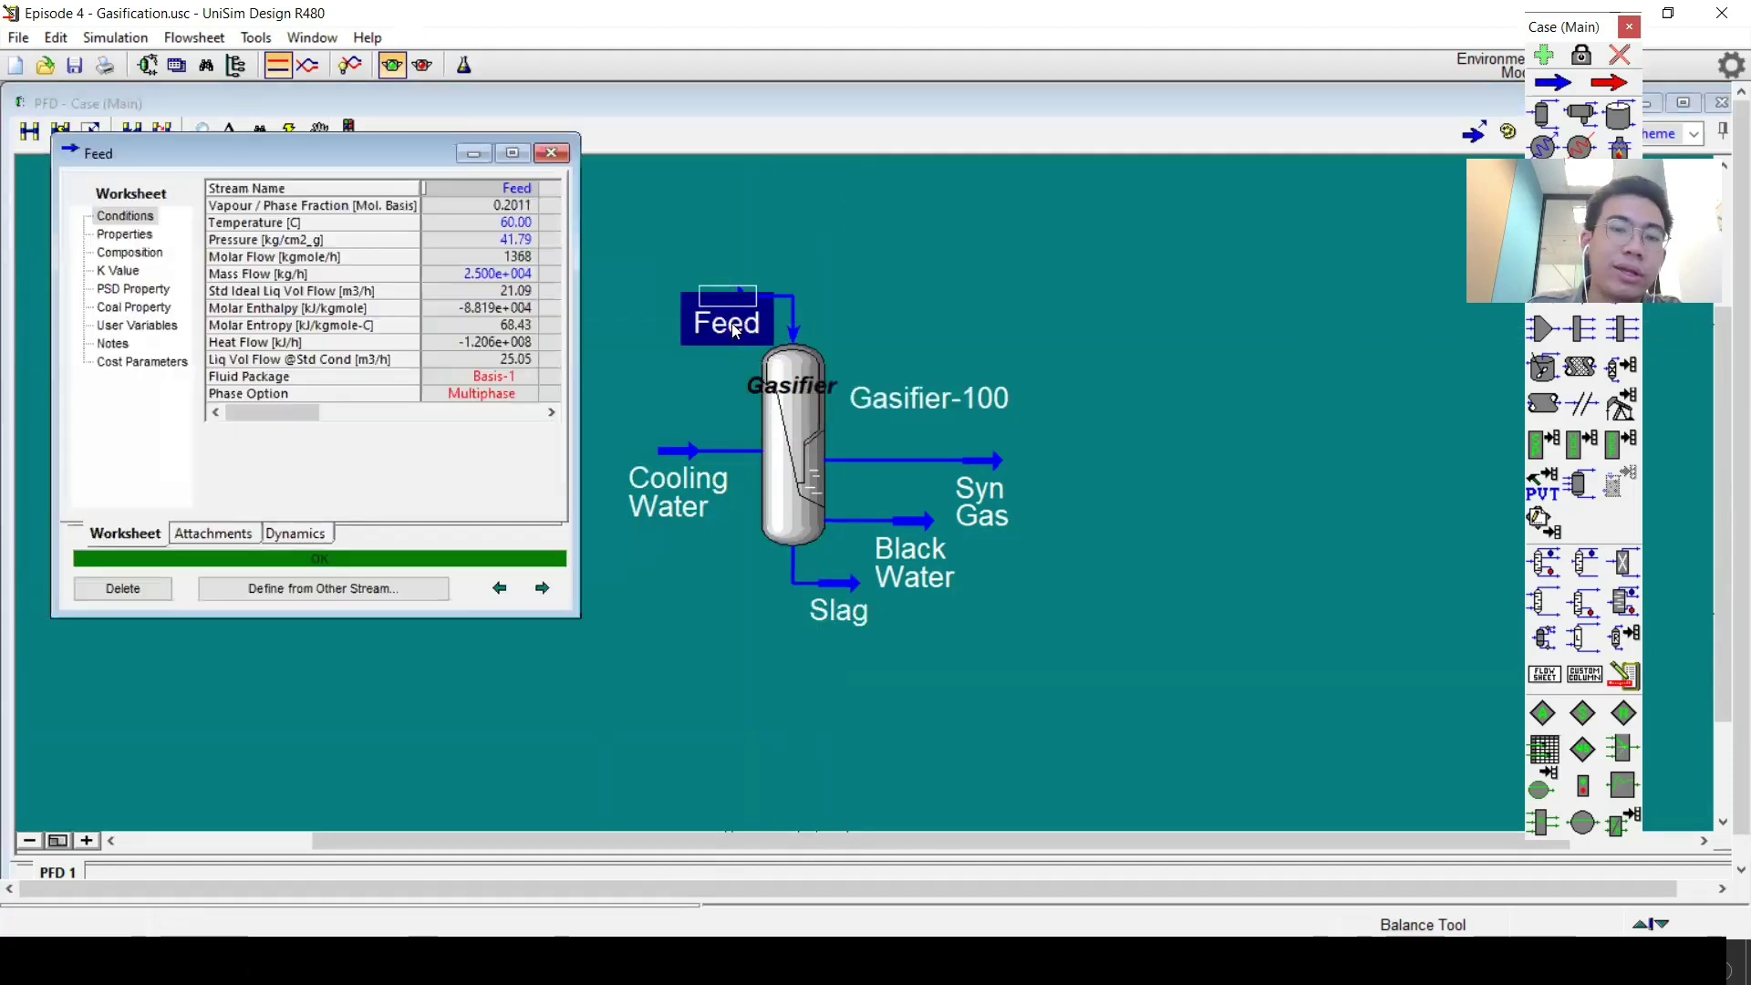
pyautogui.click(551, 152)
# View the design connections of Gasifier-100 and the pressure drop and operation mode of its pyrolysis zone.
pyautogui.doubleClick(786, 440)
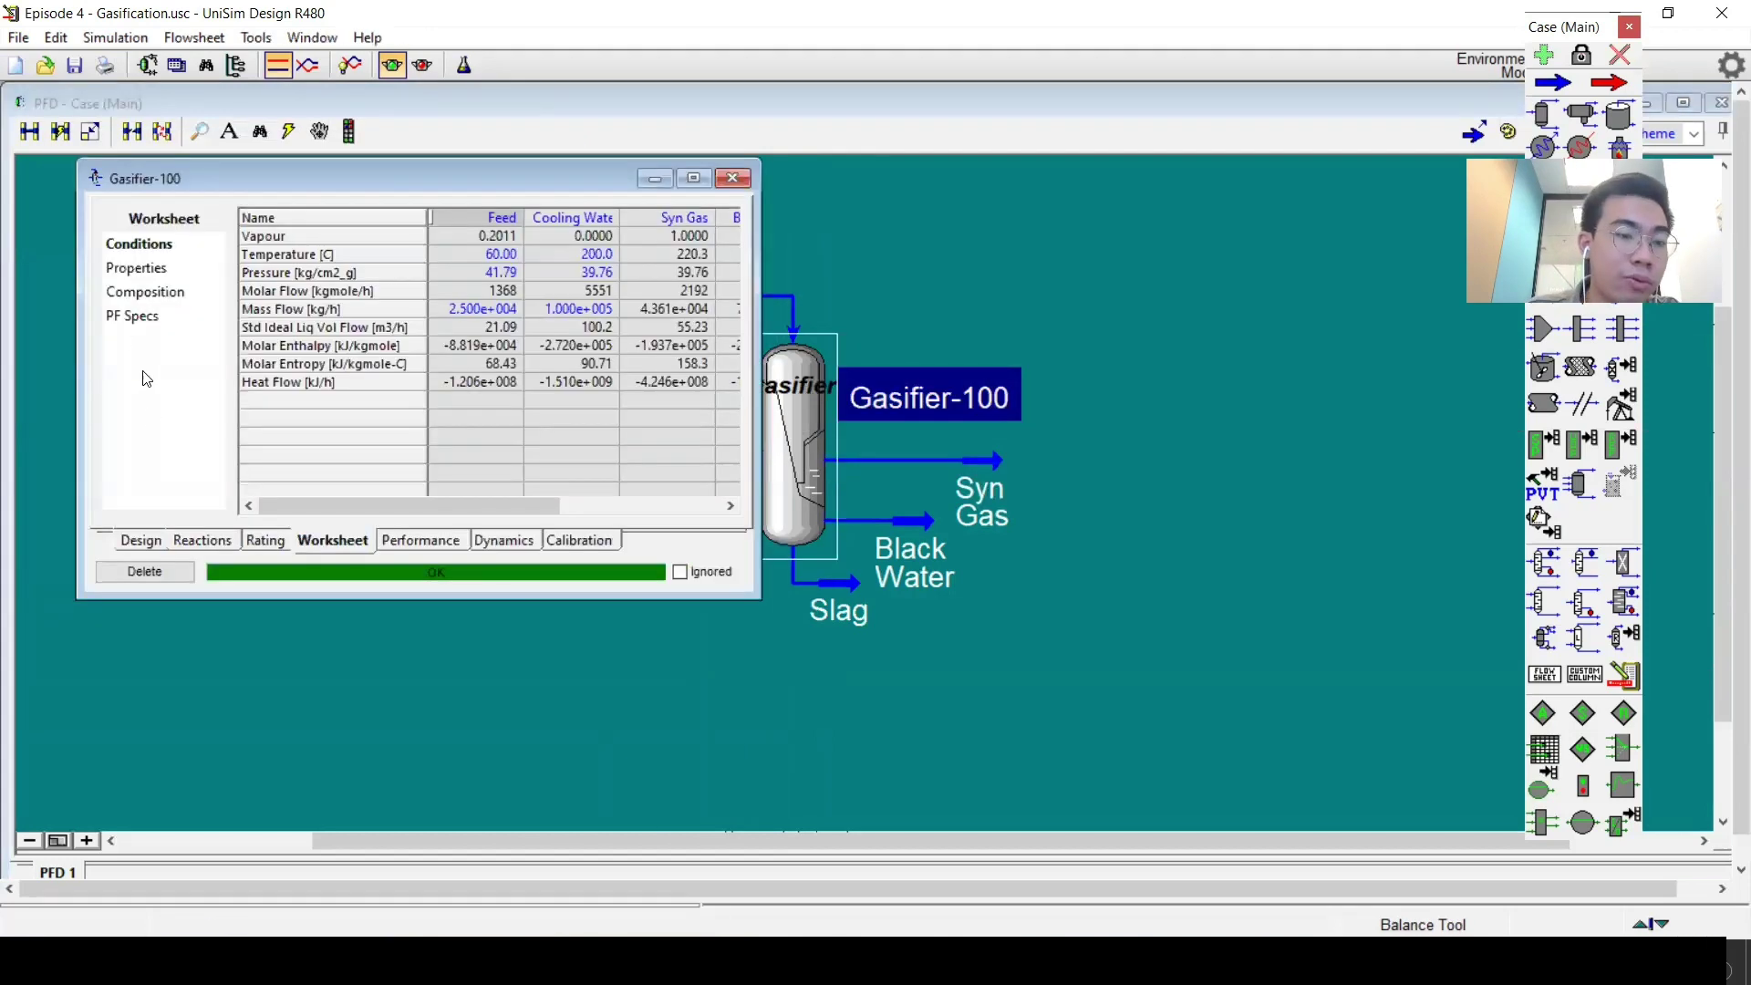
pyautogui.click(151, 539)
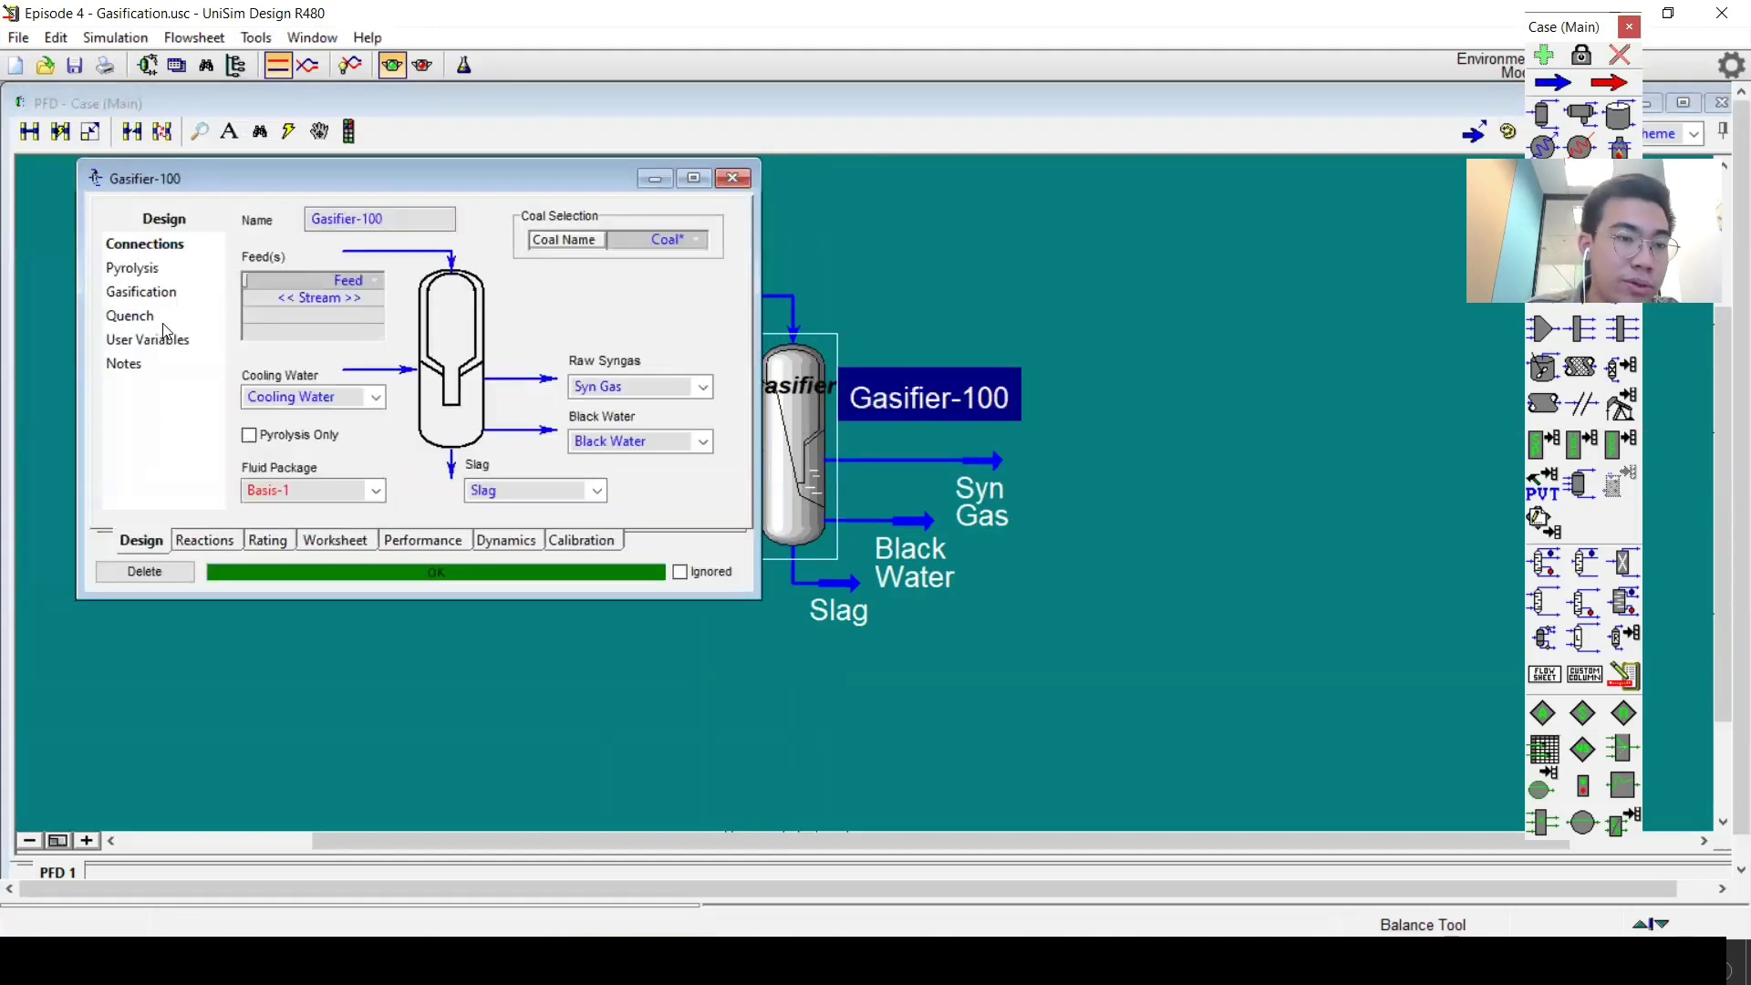
pyautogui.click(141, 267)
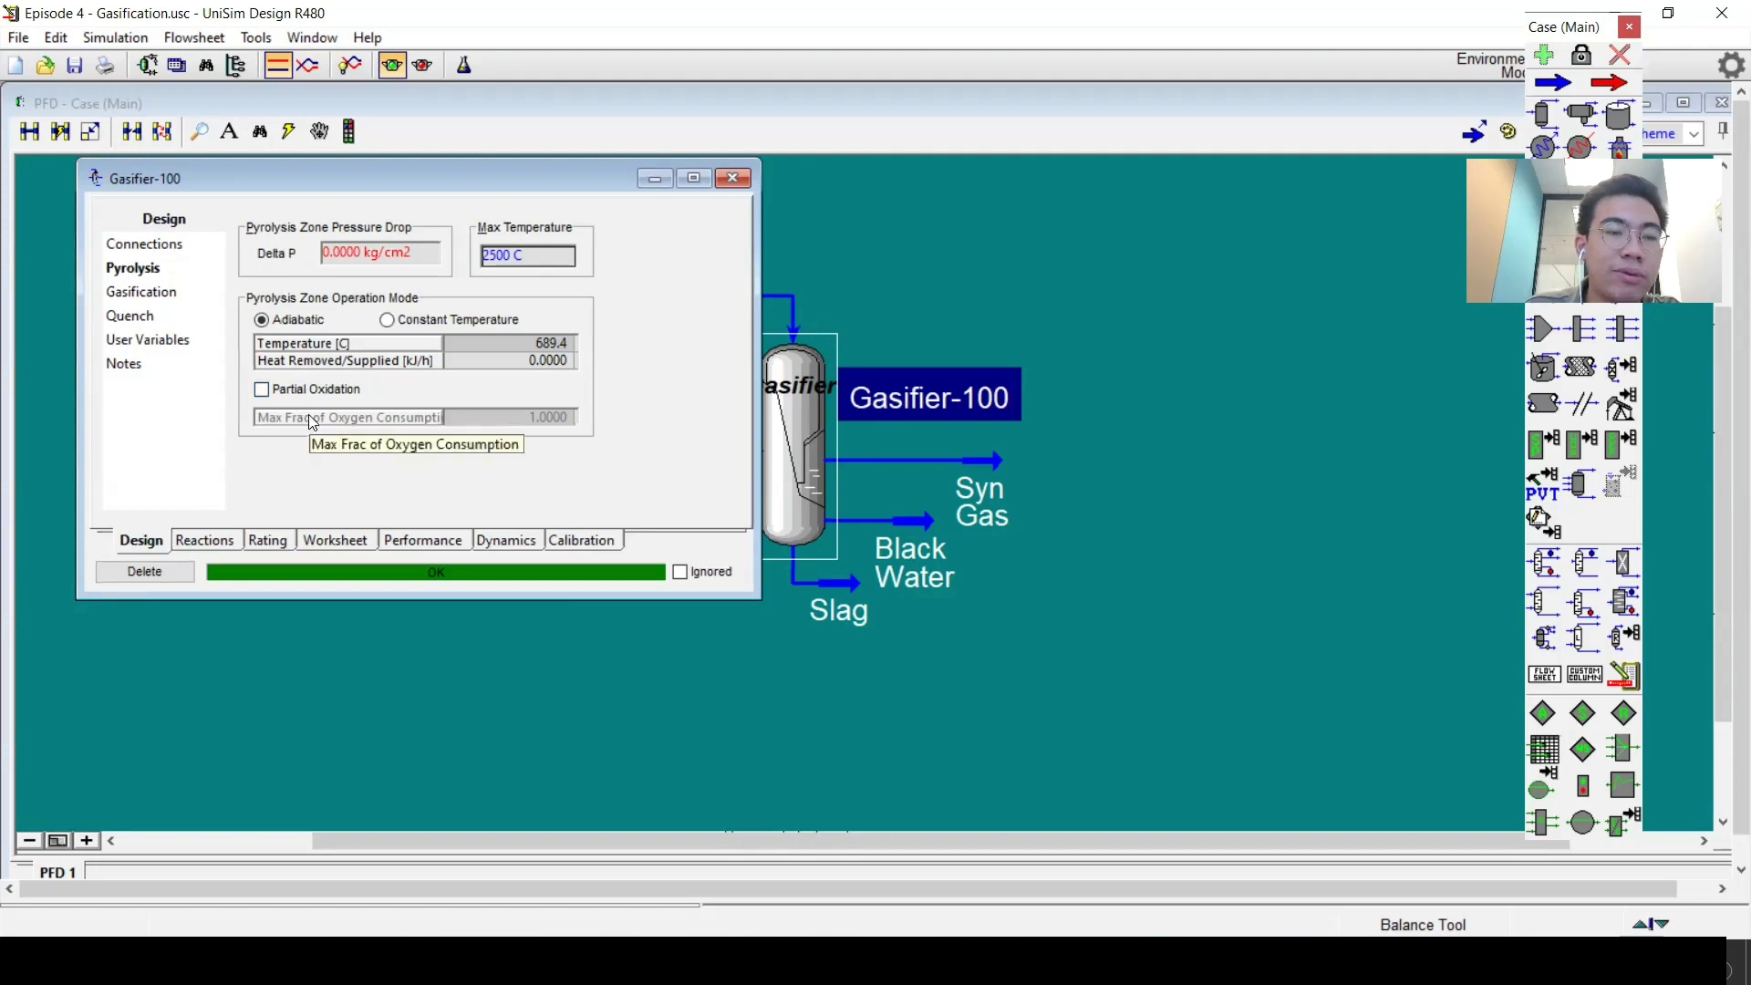
pyautogui.click(365, 262)
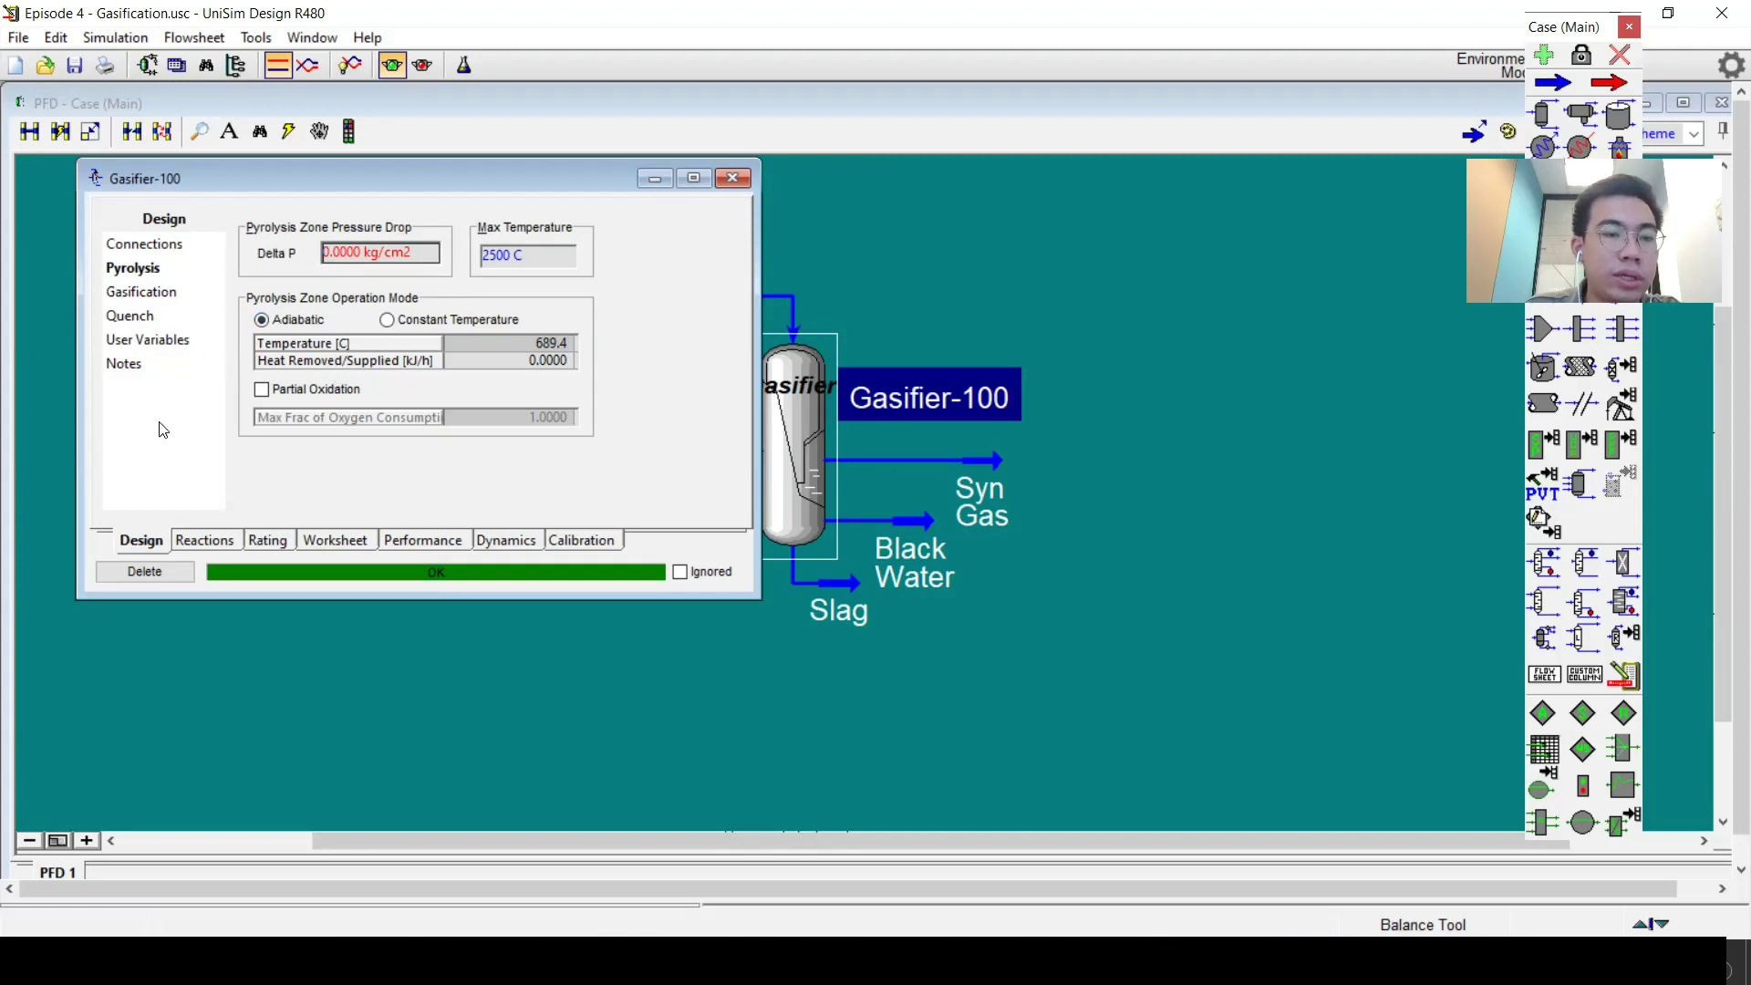
# Examine the pyrolysis reaction settings of Gasifier-100: temperature and pressure factors, tolerance and maximum number of iterations.
pyautogui.click(199, 536)
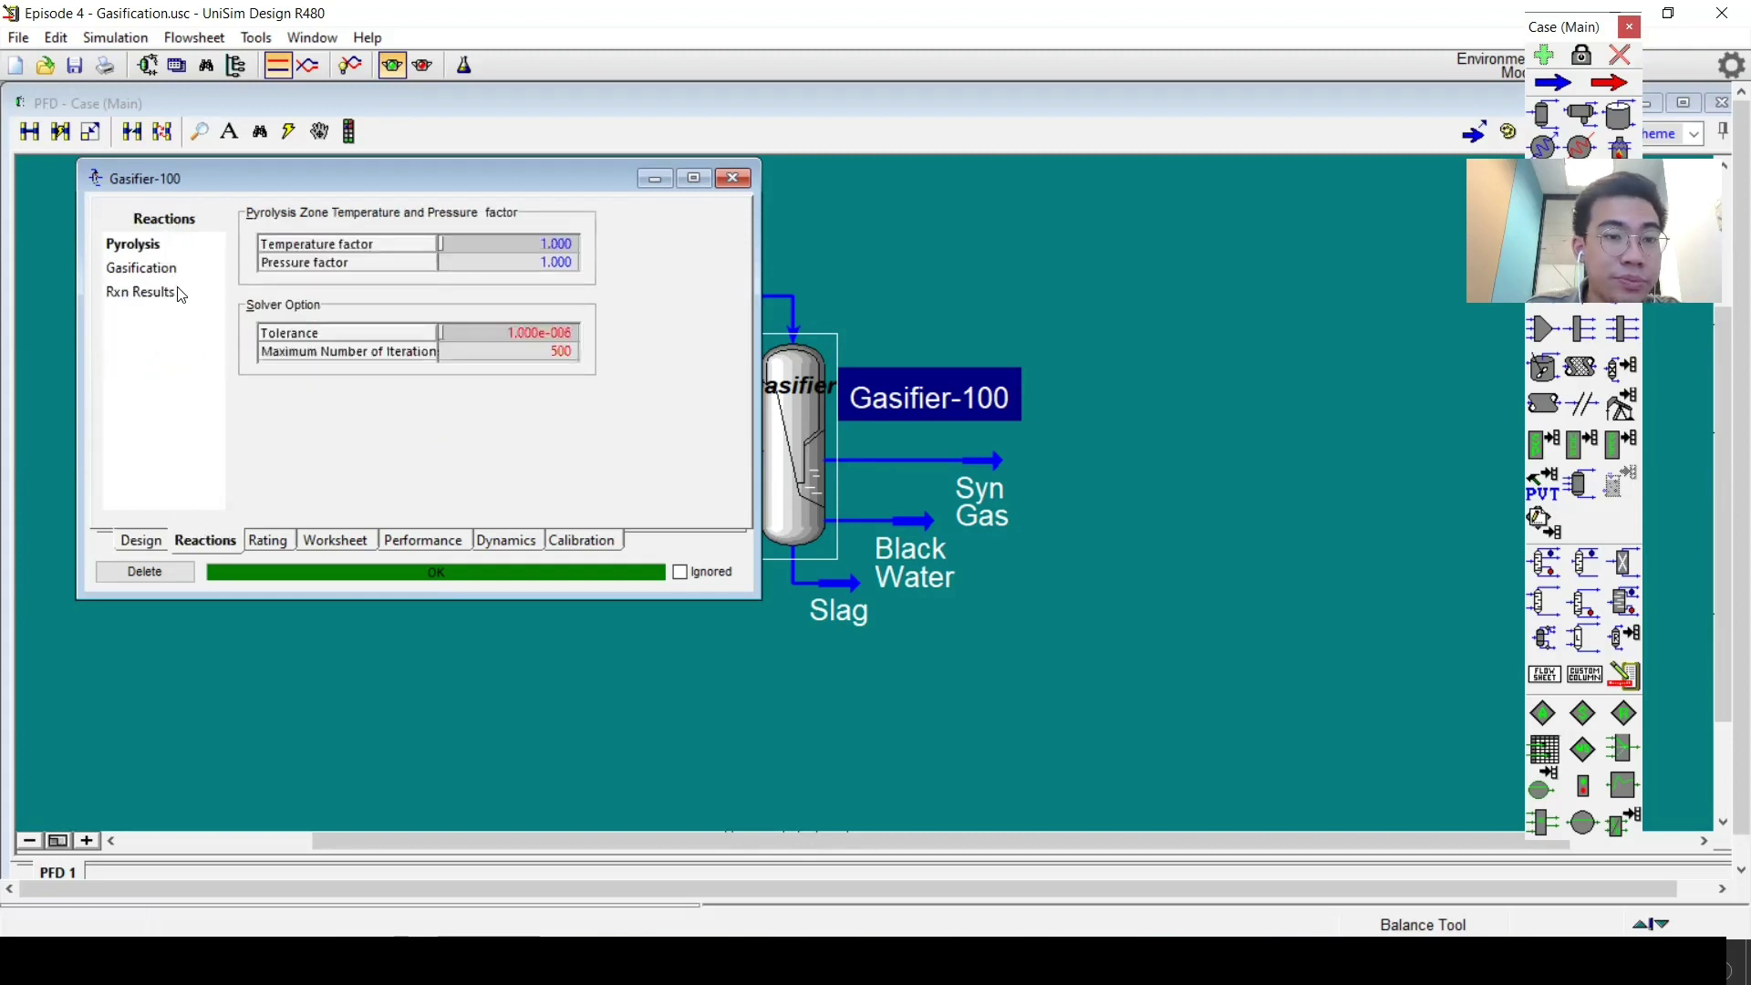
pyautogui.click(480, 339)
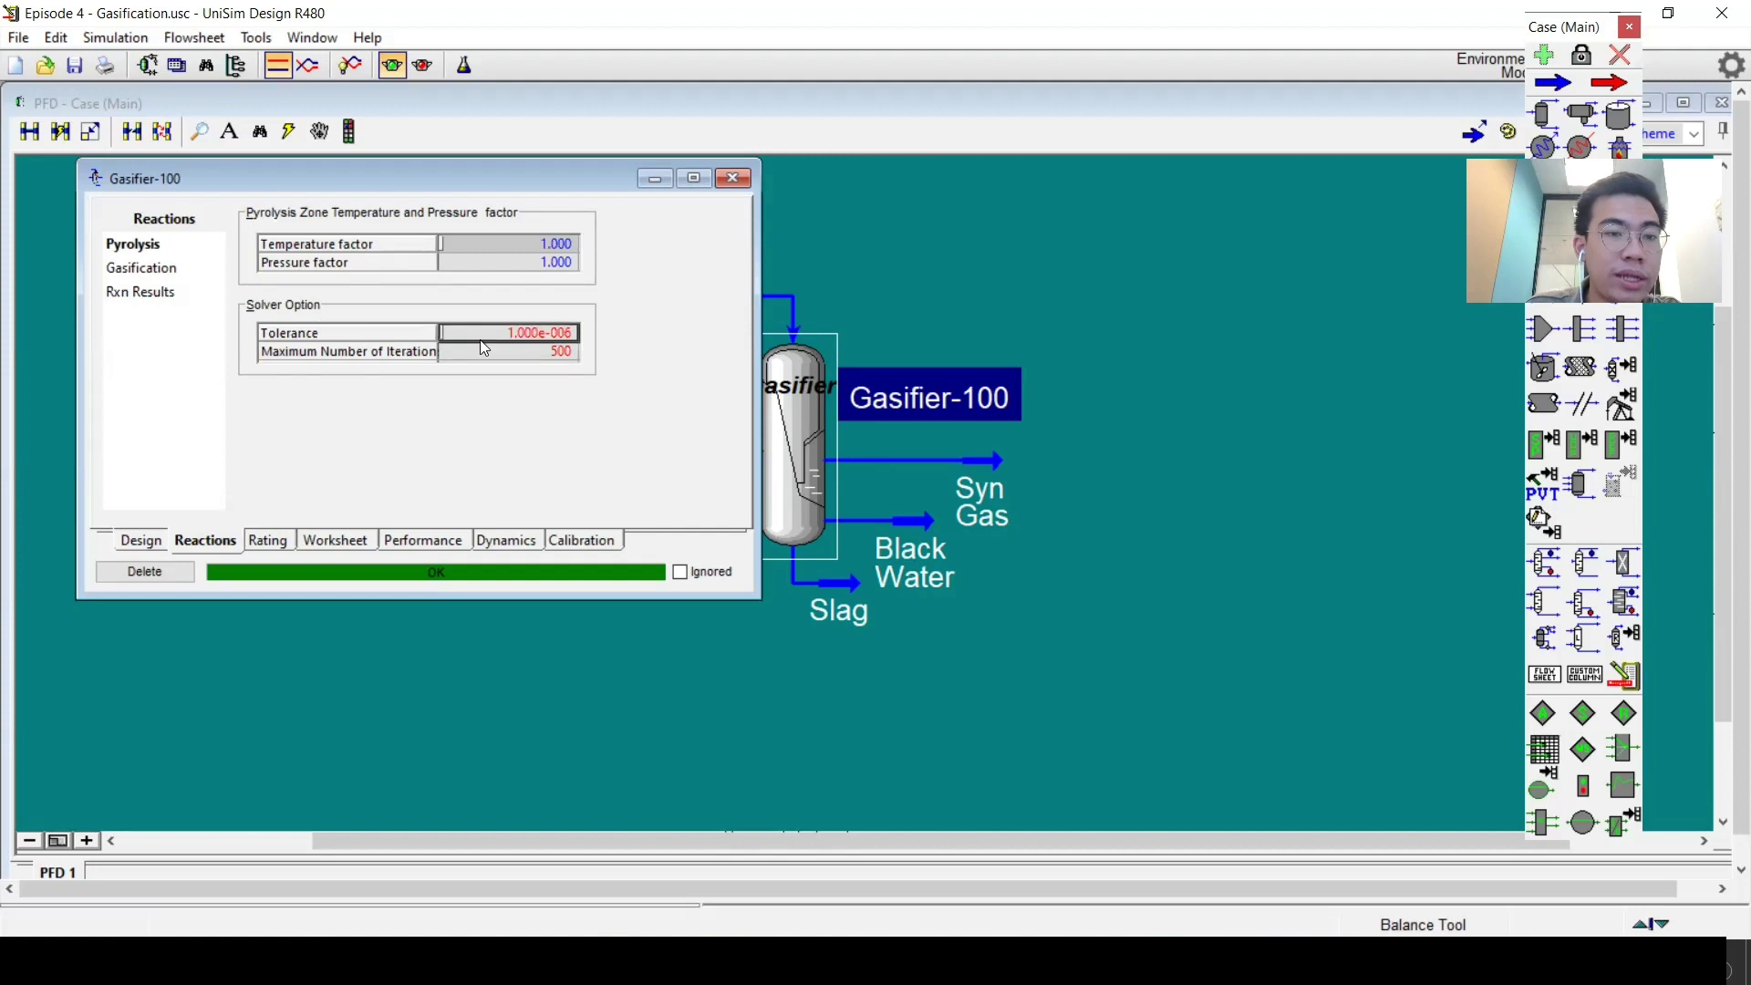
pyautogui.click(317, 247)
pyautogui.click(501, 264)
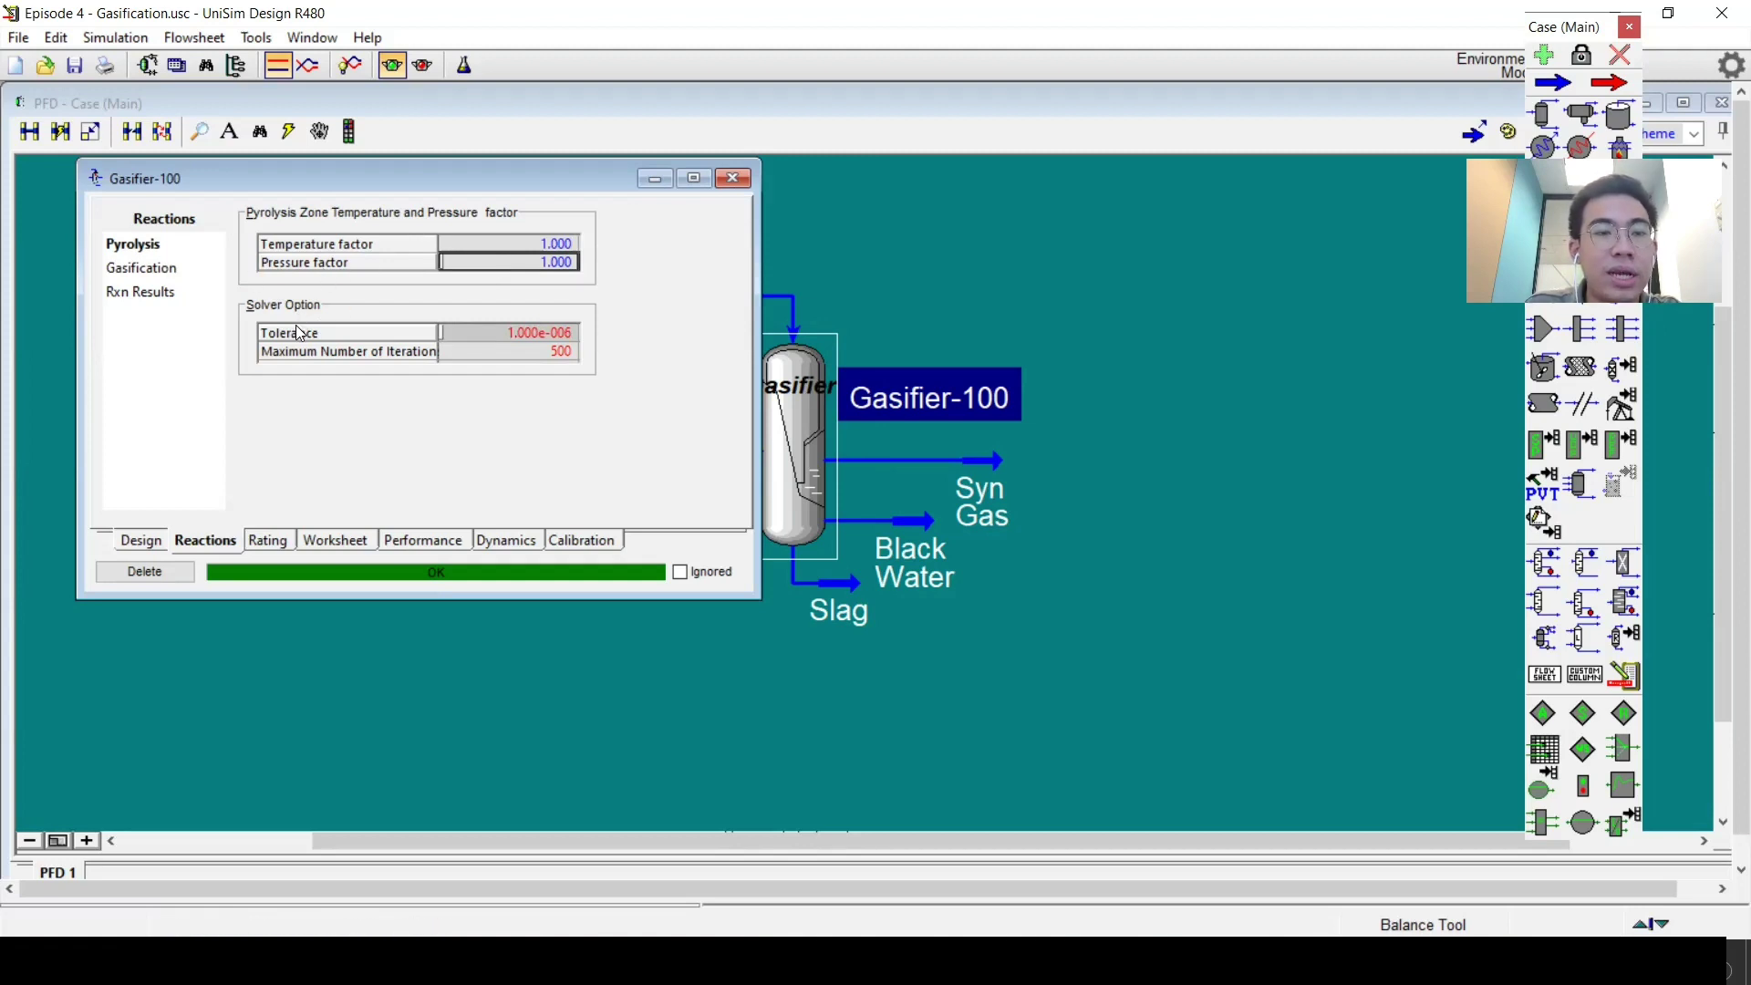
pyautogui.click(354, 352)
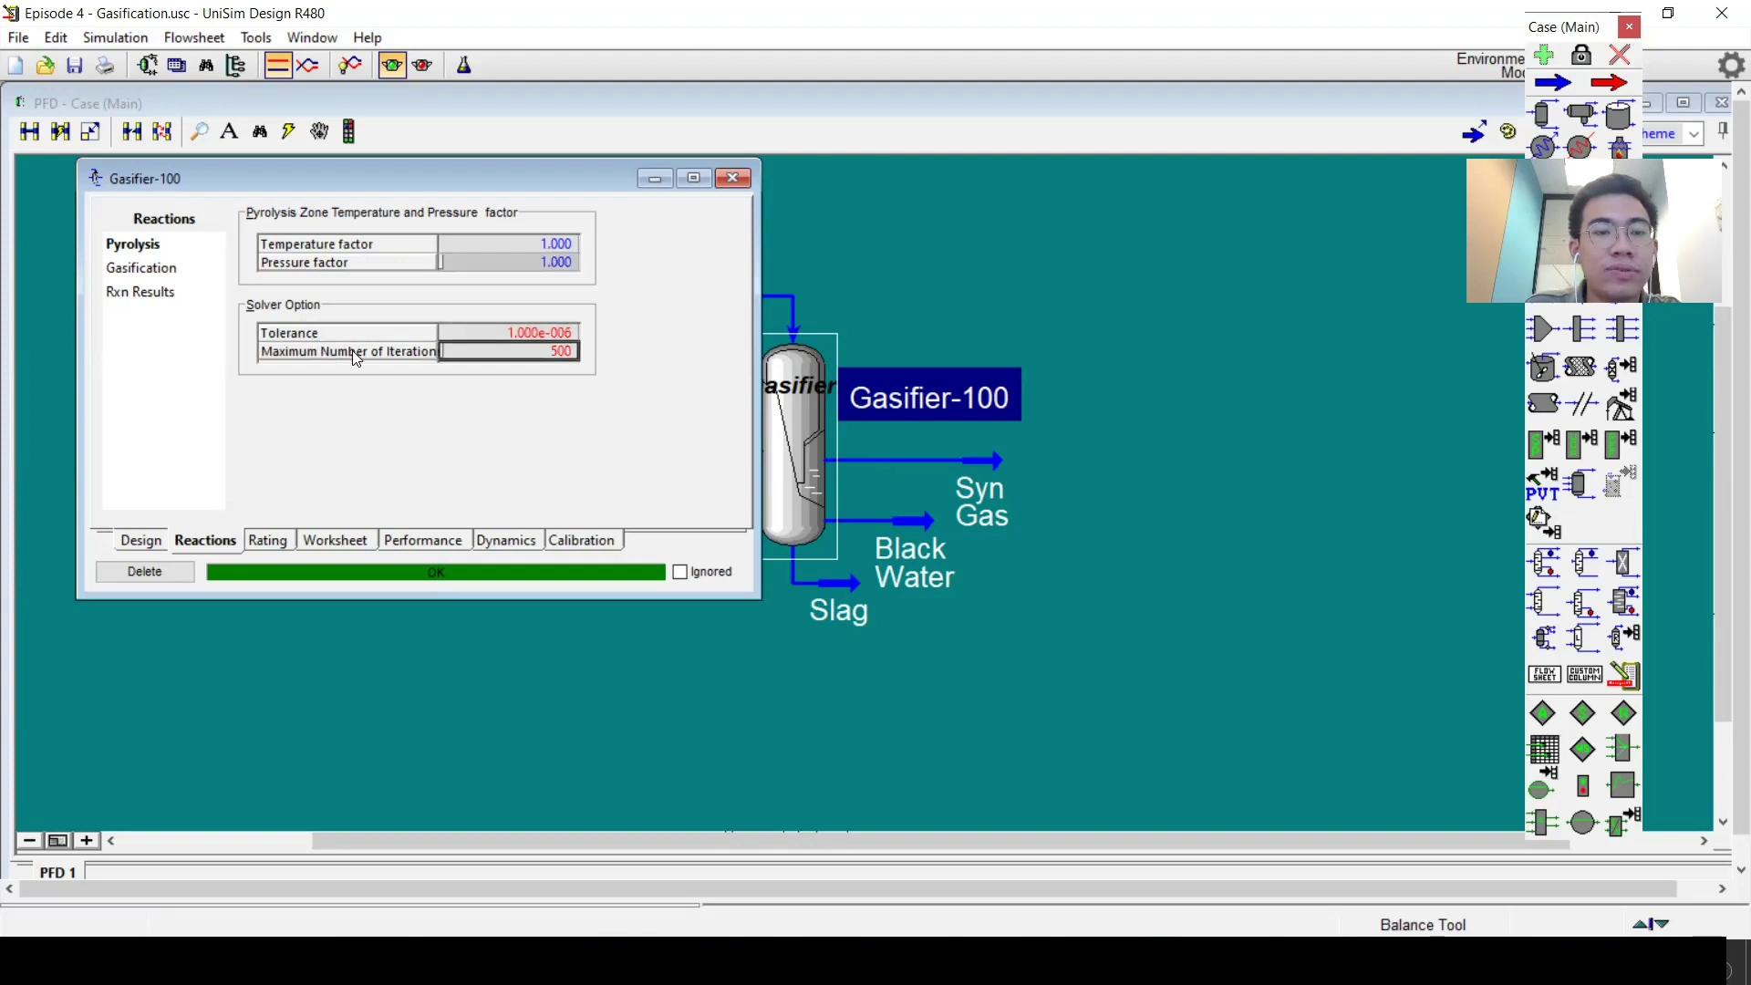
# Examine the gasification reaction solver options of Gasifier-100, from the number of segments to the calculation state.
pyautogui.click(171, 278)
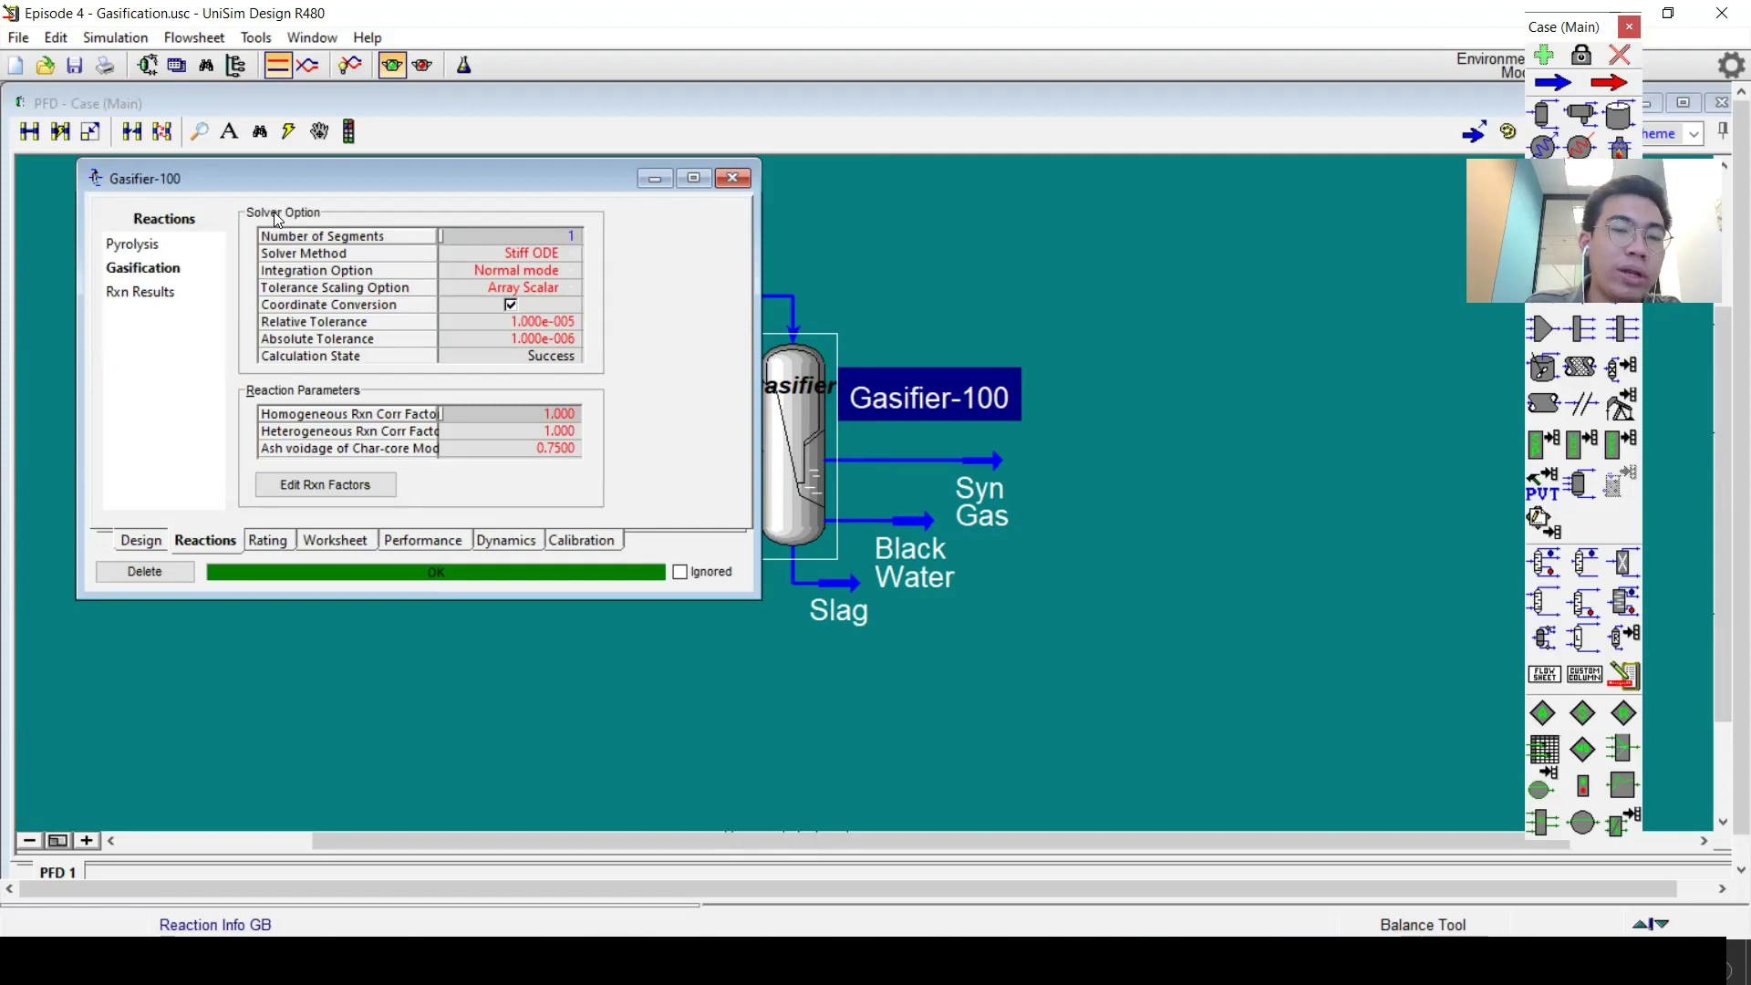
pyautogui.click(278, 240)
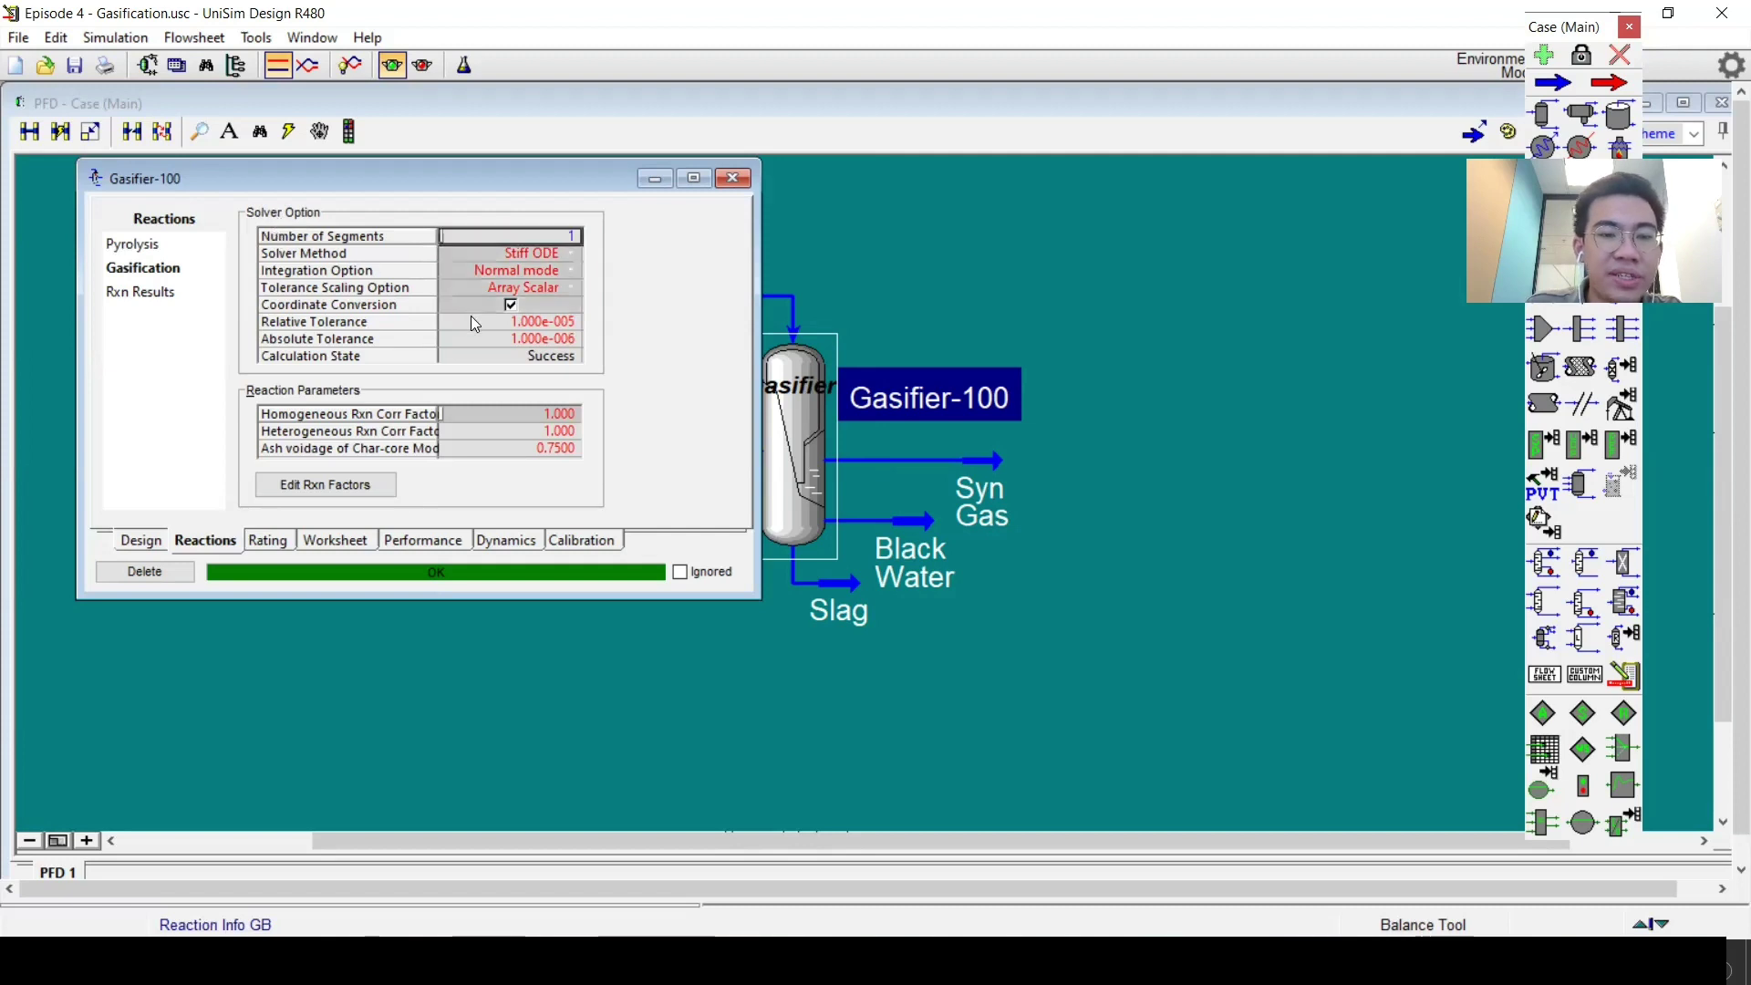
pyautogui.click(503, 354)
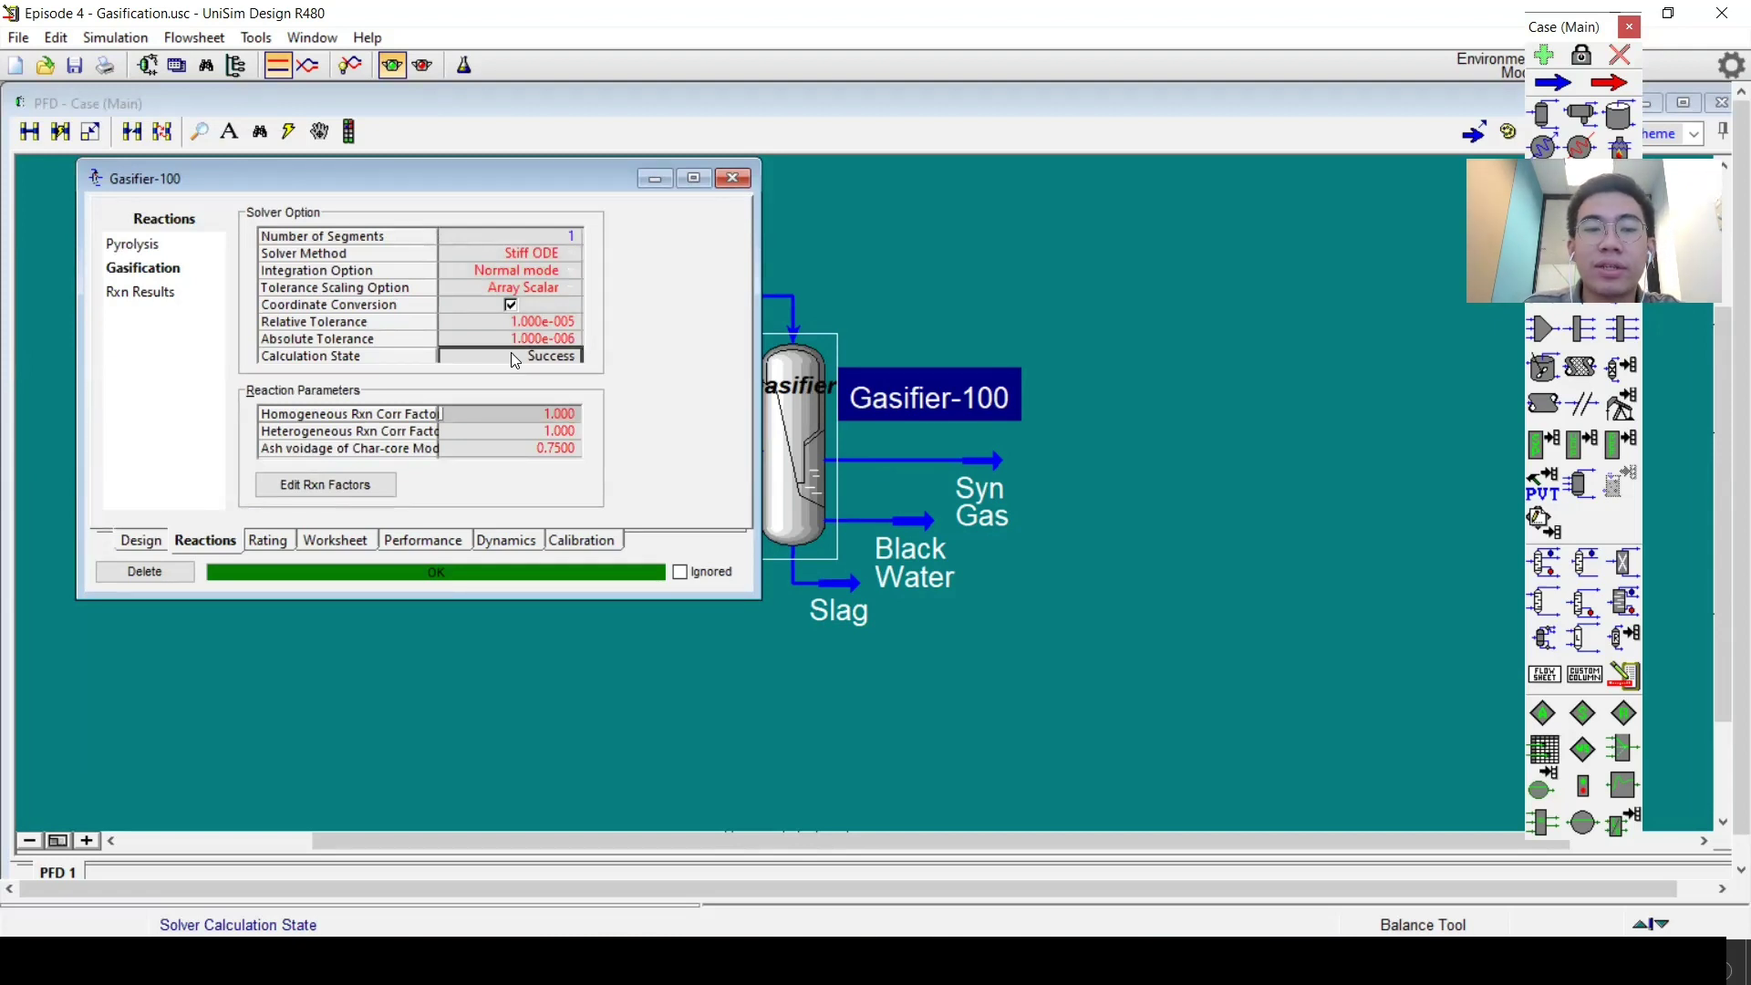
# Compare the pyrolysis and gasification reaction settings of Gasifier-100, including the number of segments and the temperature and pressure factors.
pyautogui.click(365, 241)
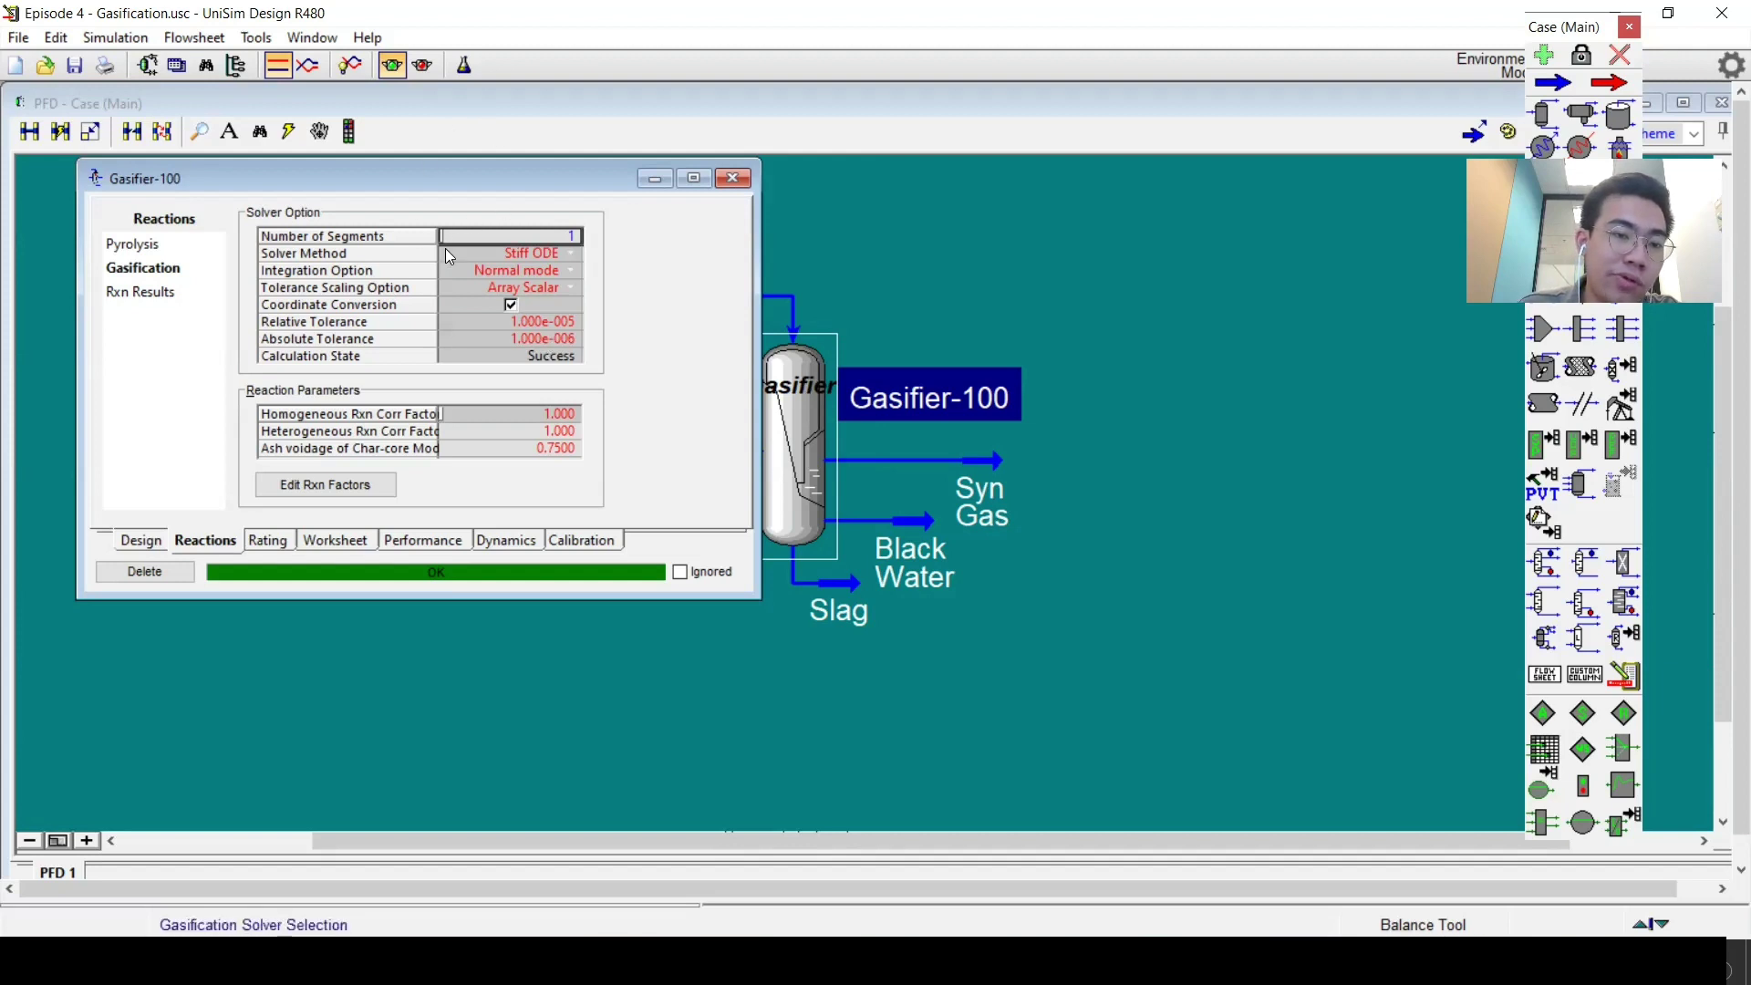
pyautogui.click(135, 245)
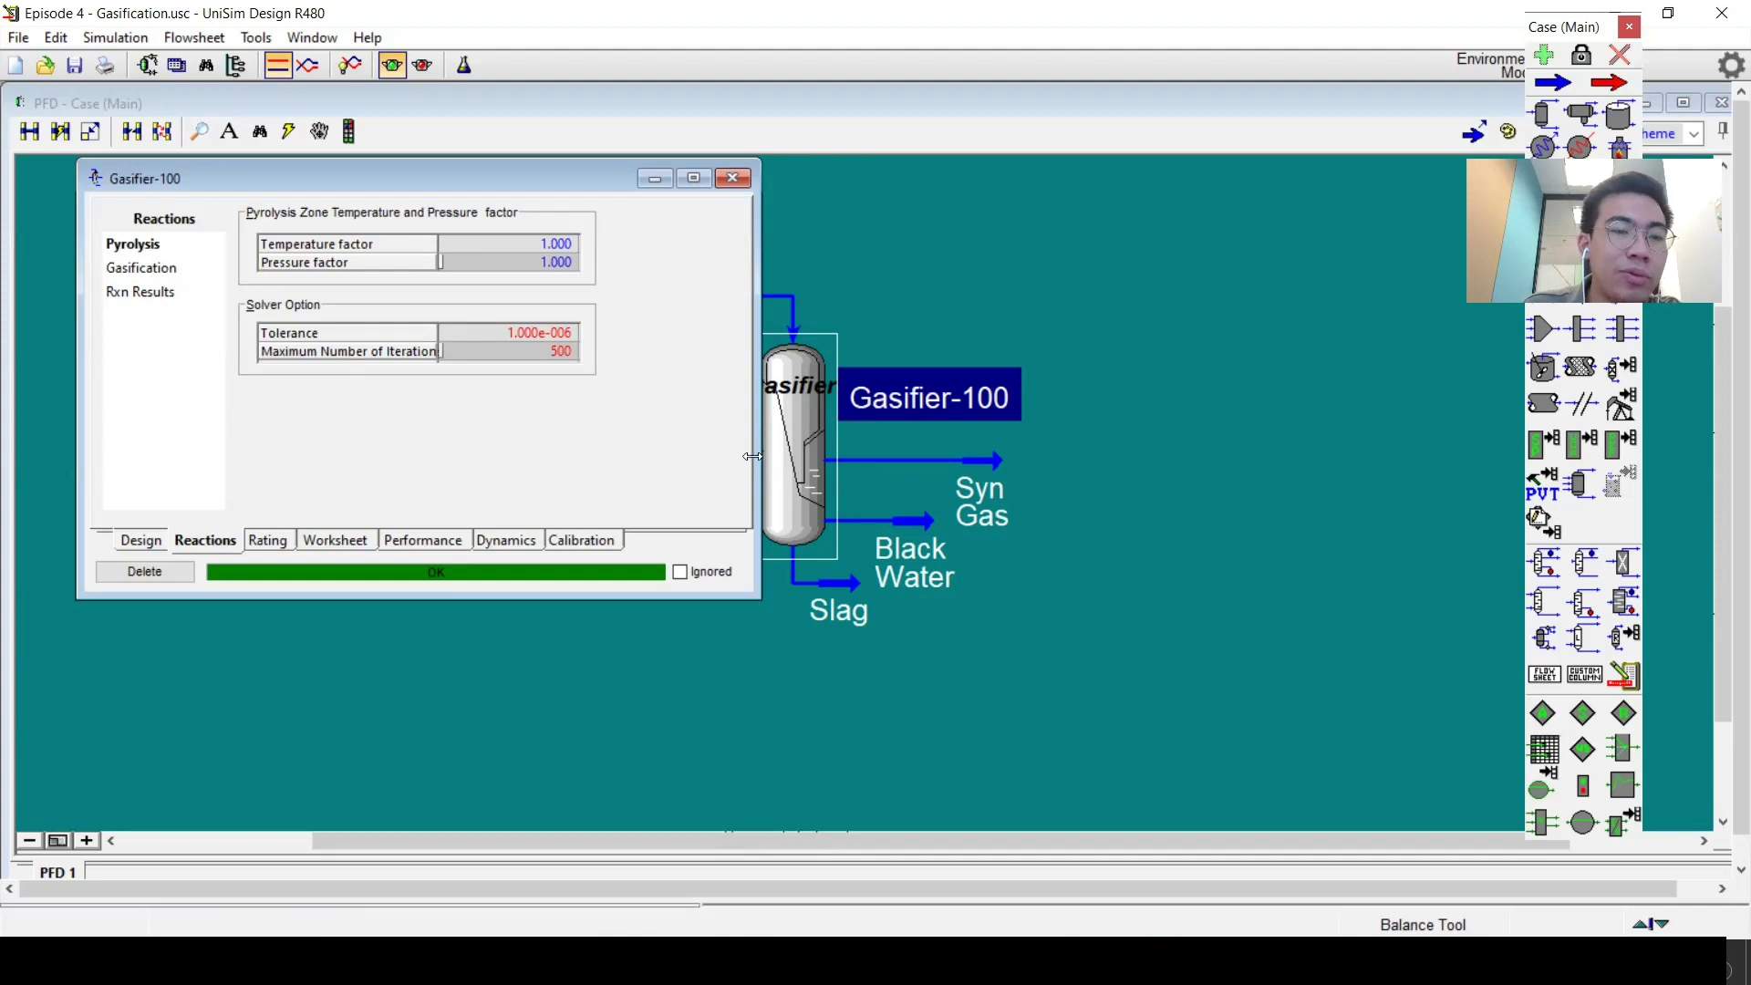
pyautogui.click(142, 268)
pyautogui.click(135, 245)
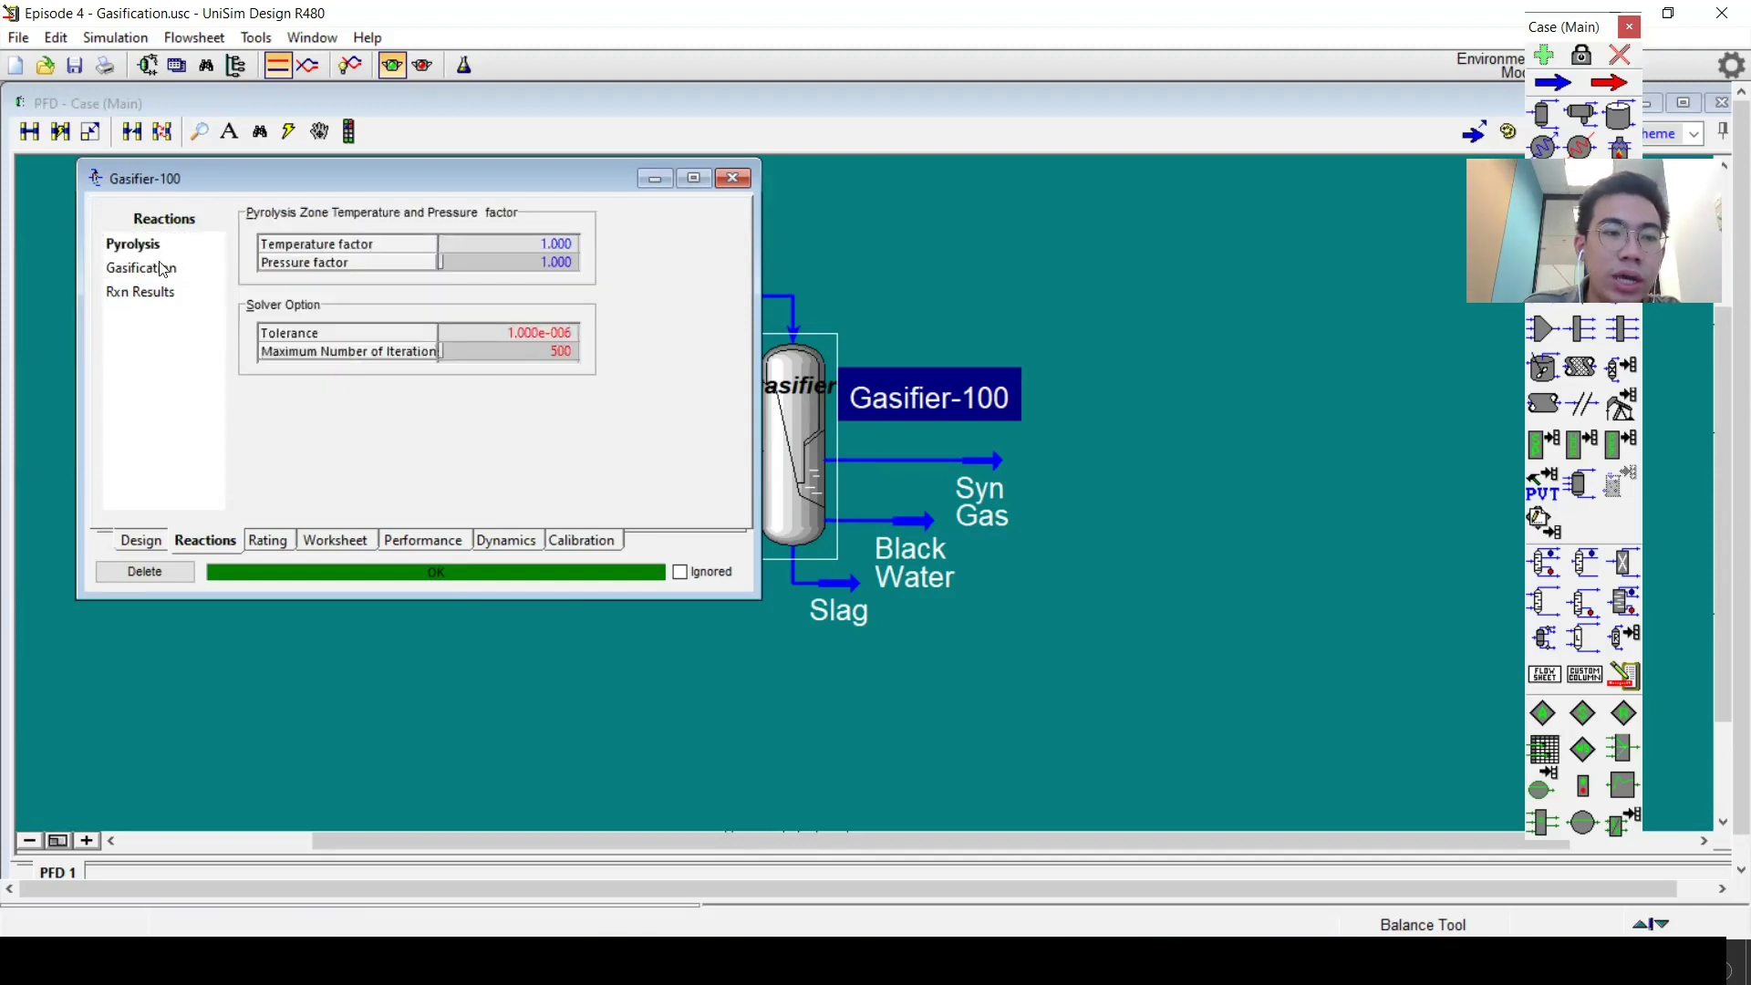
pyautogui.click(146, 267)
pyautogui.click(144, 249)
pyautogui.click(159, 274)
pyautogui.click(155, 243)
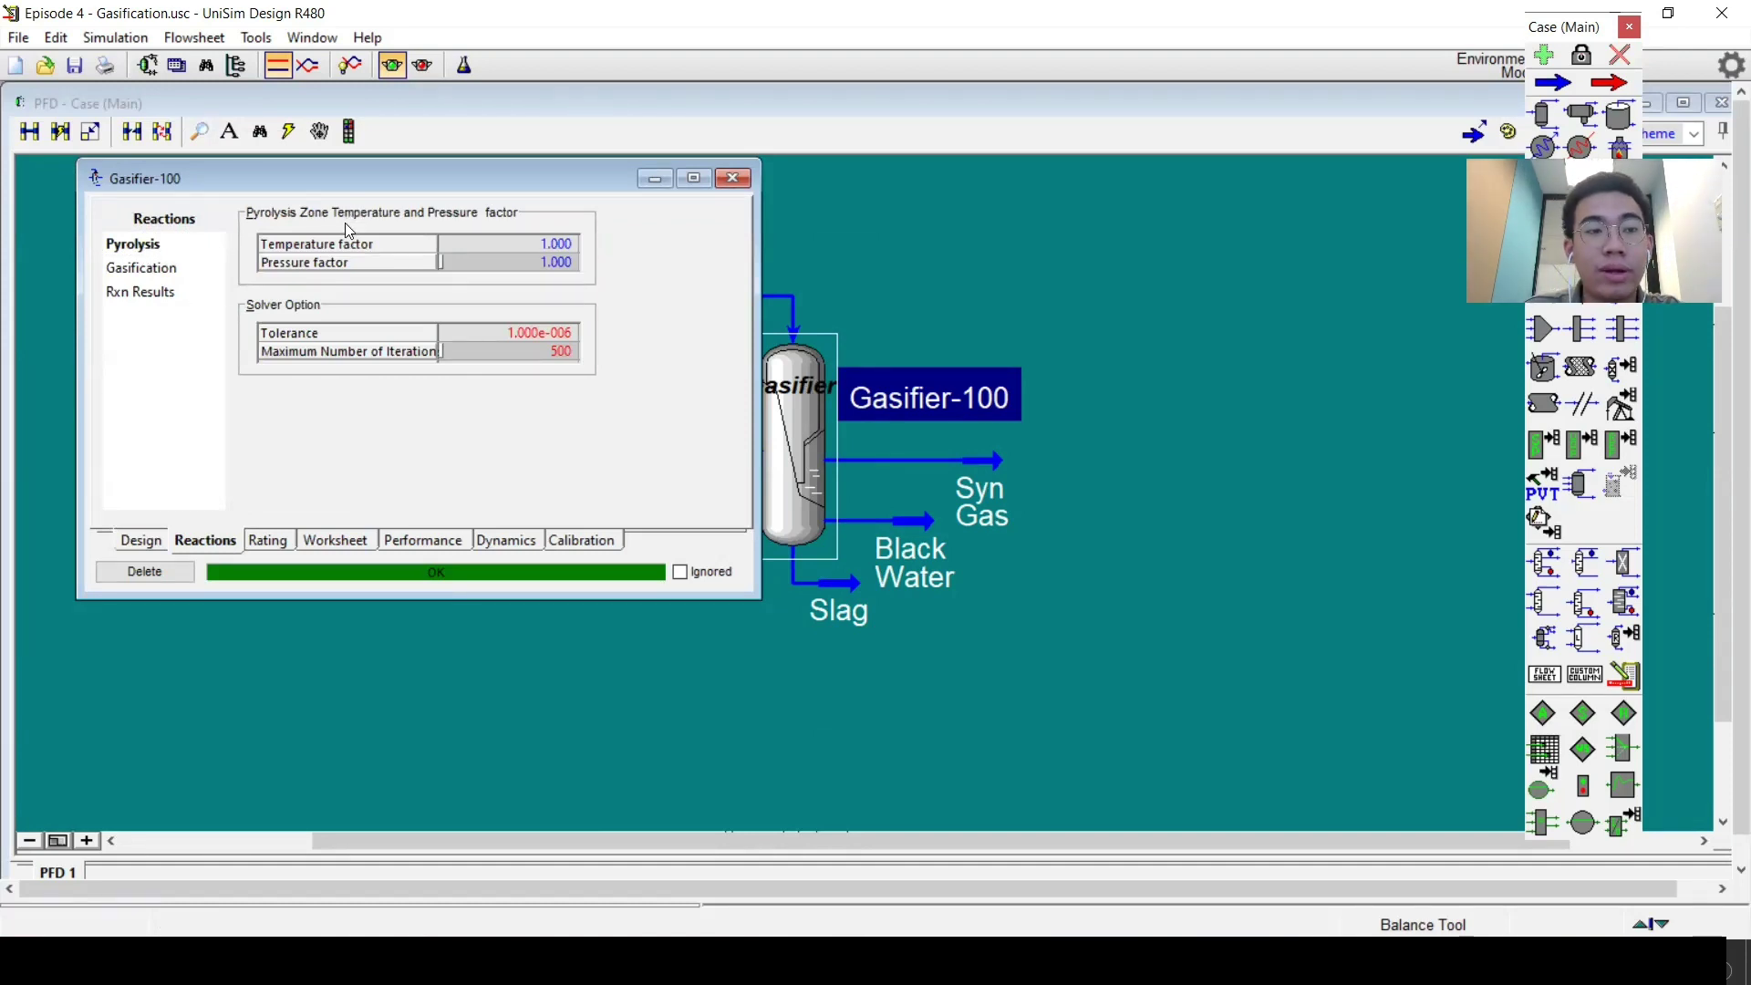
pyautogui.click(172, 269)
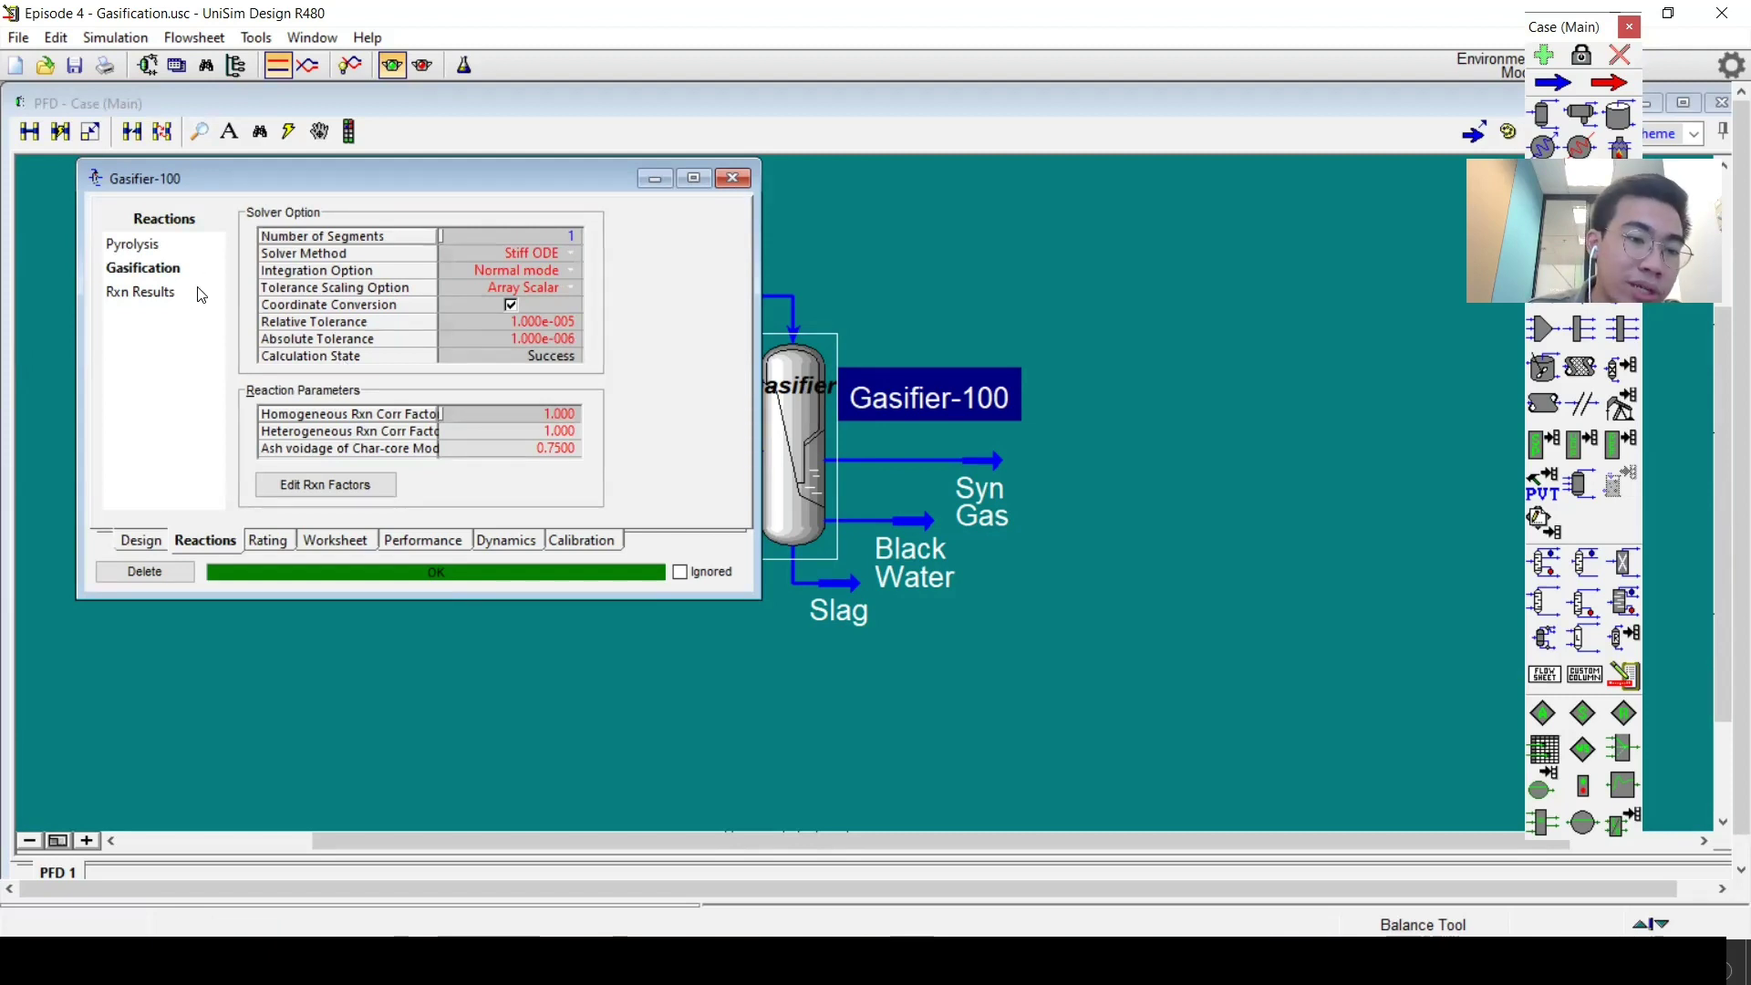
# View the design settings of Gasifier-100's gasification zone and the pressure drop of its quench zone, and close its window.
pyautogui.click(153, 547)
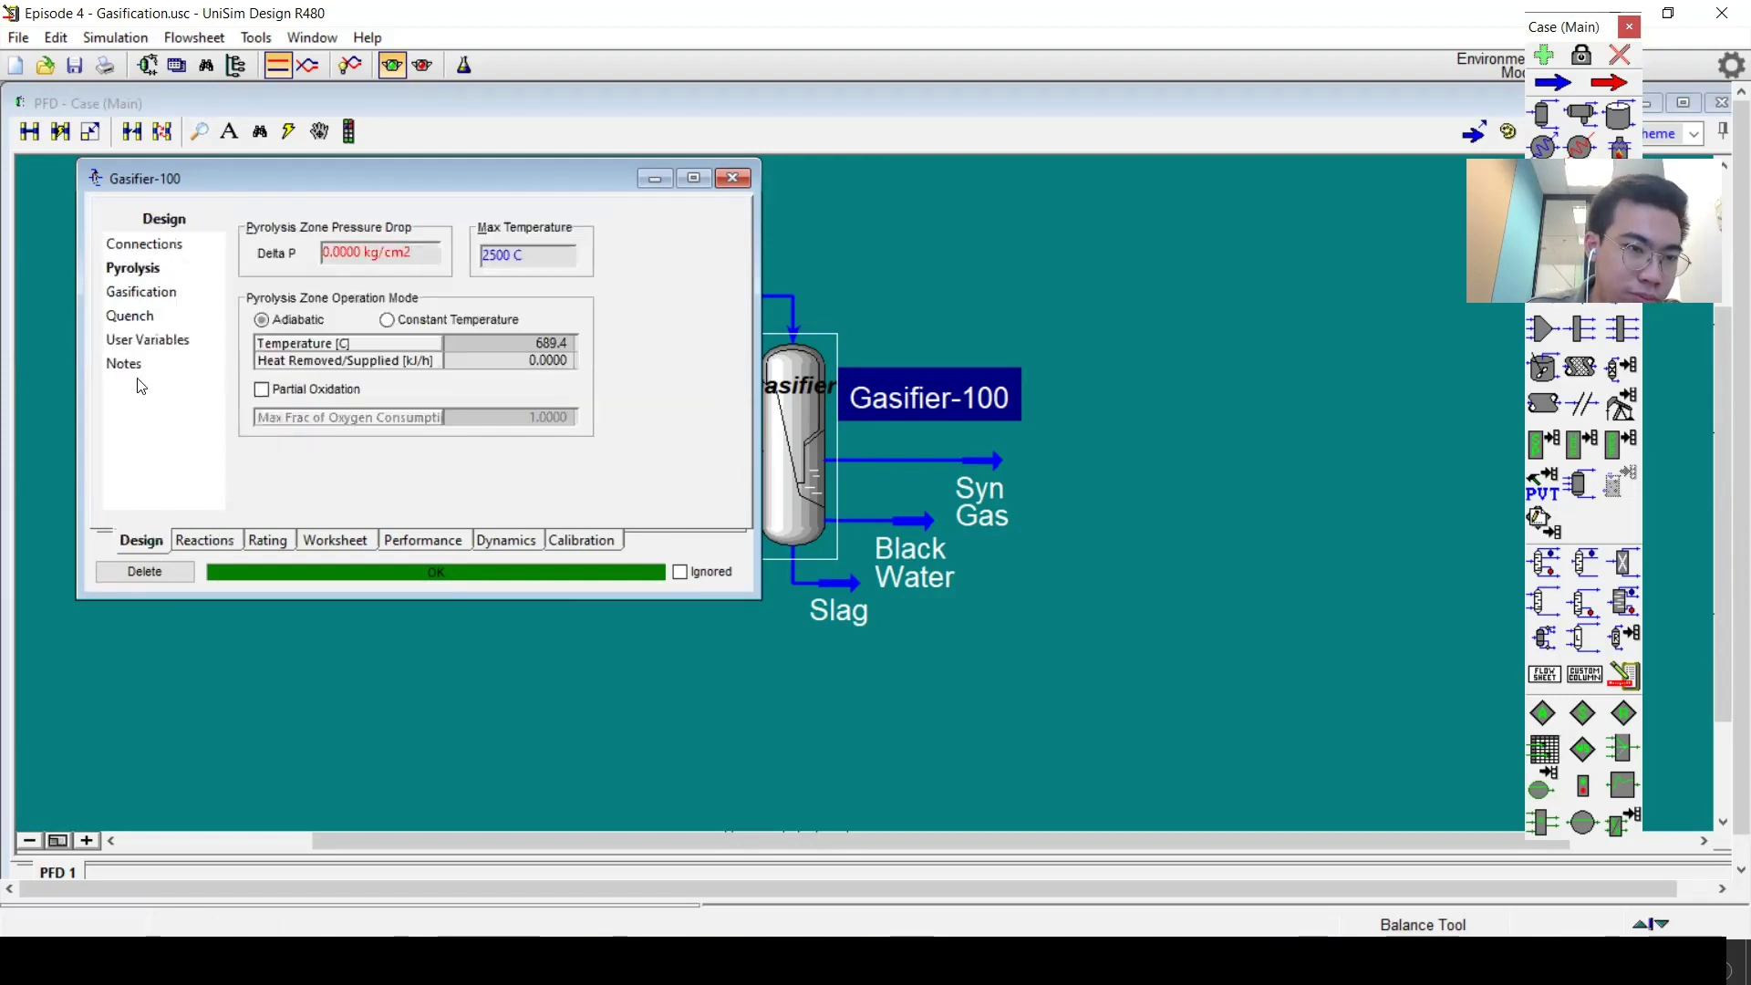
pyautogui.click(141, 294)
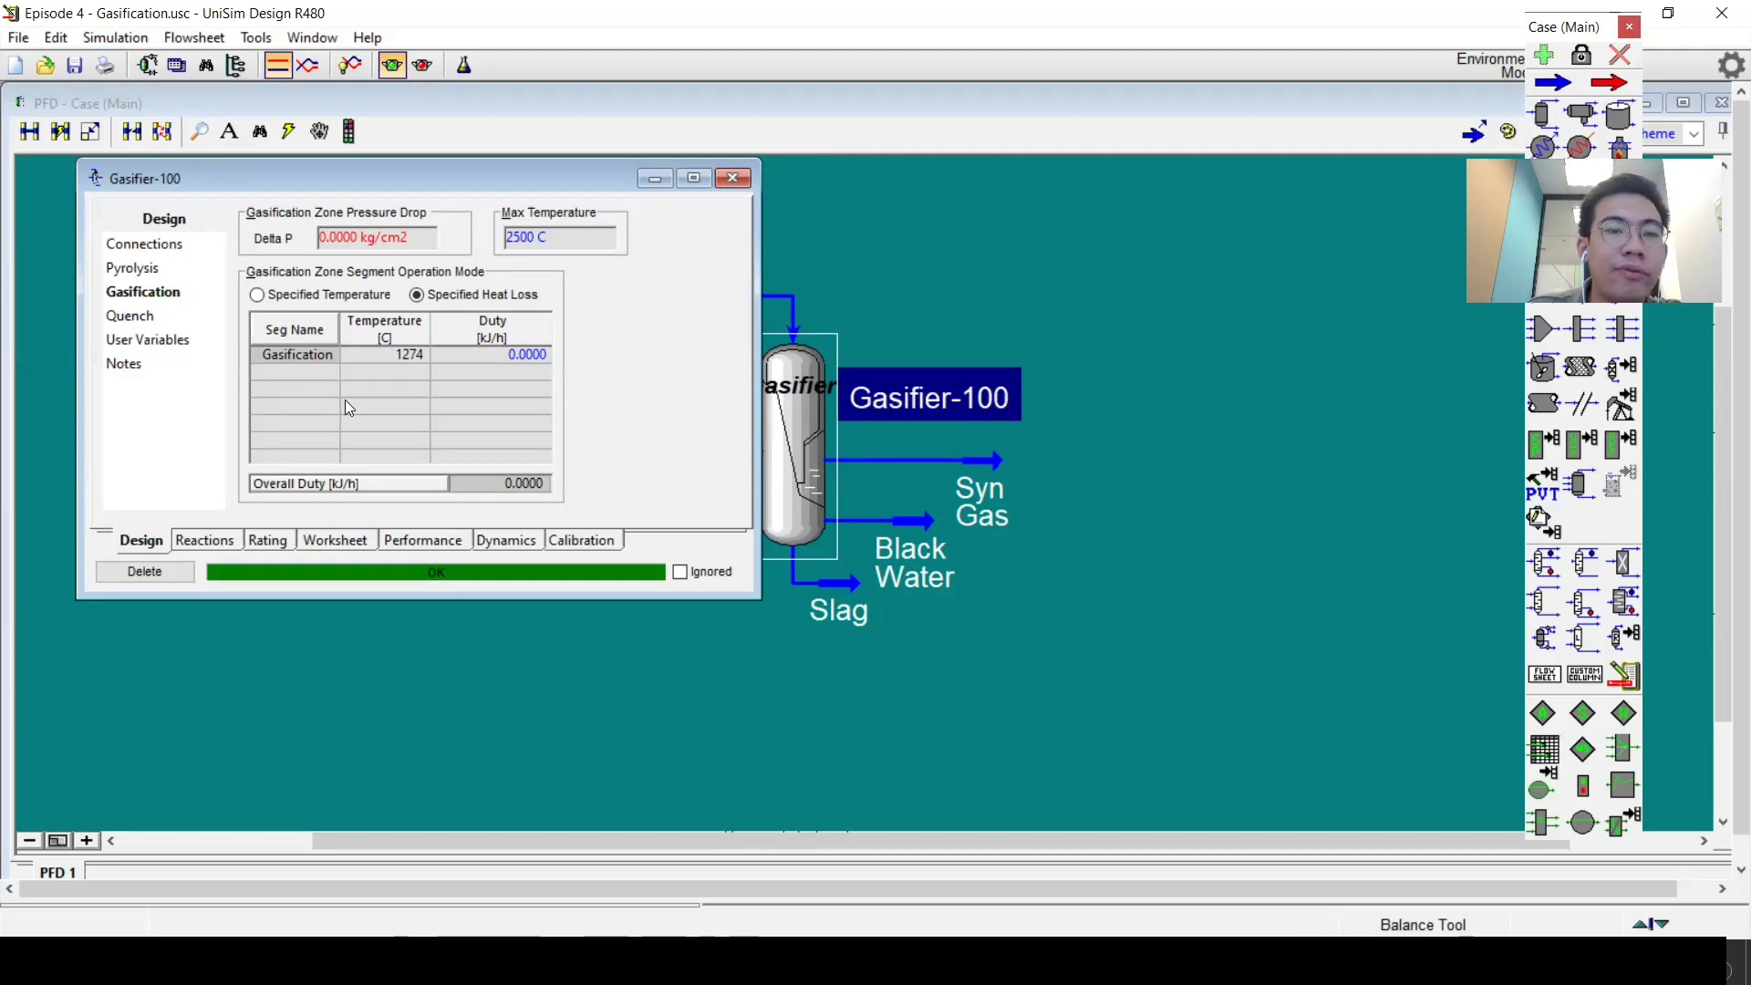
pyautogui.click(425, 235)
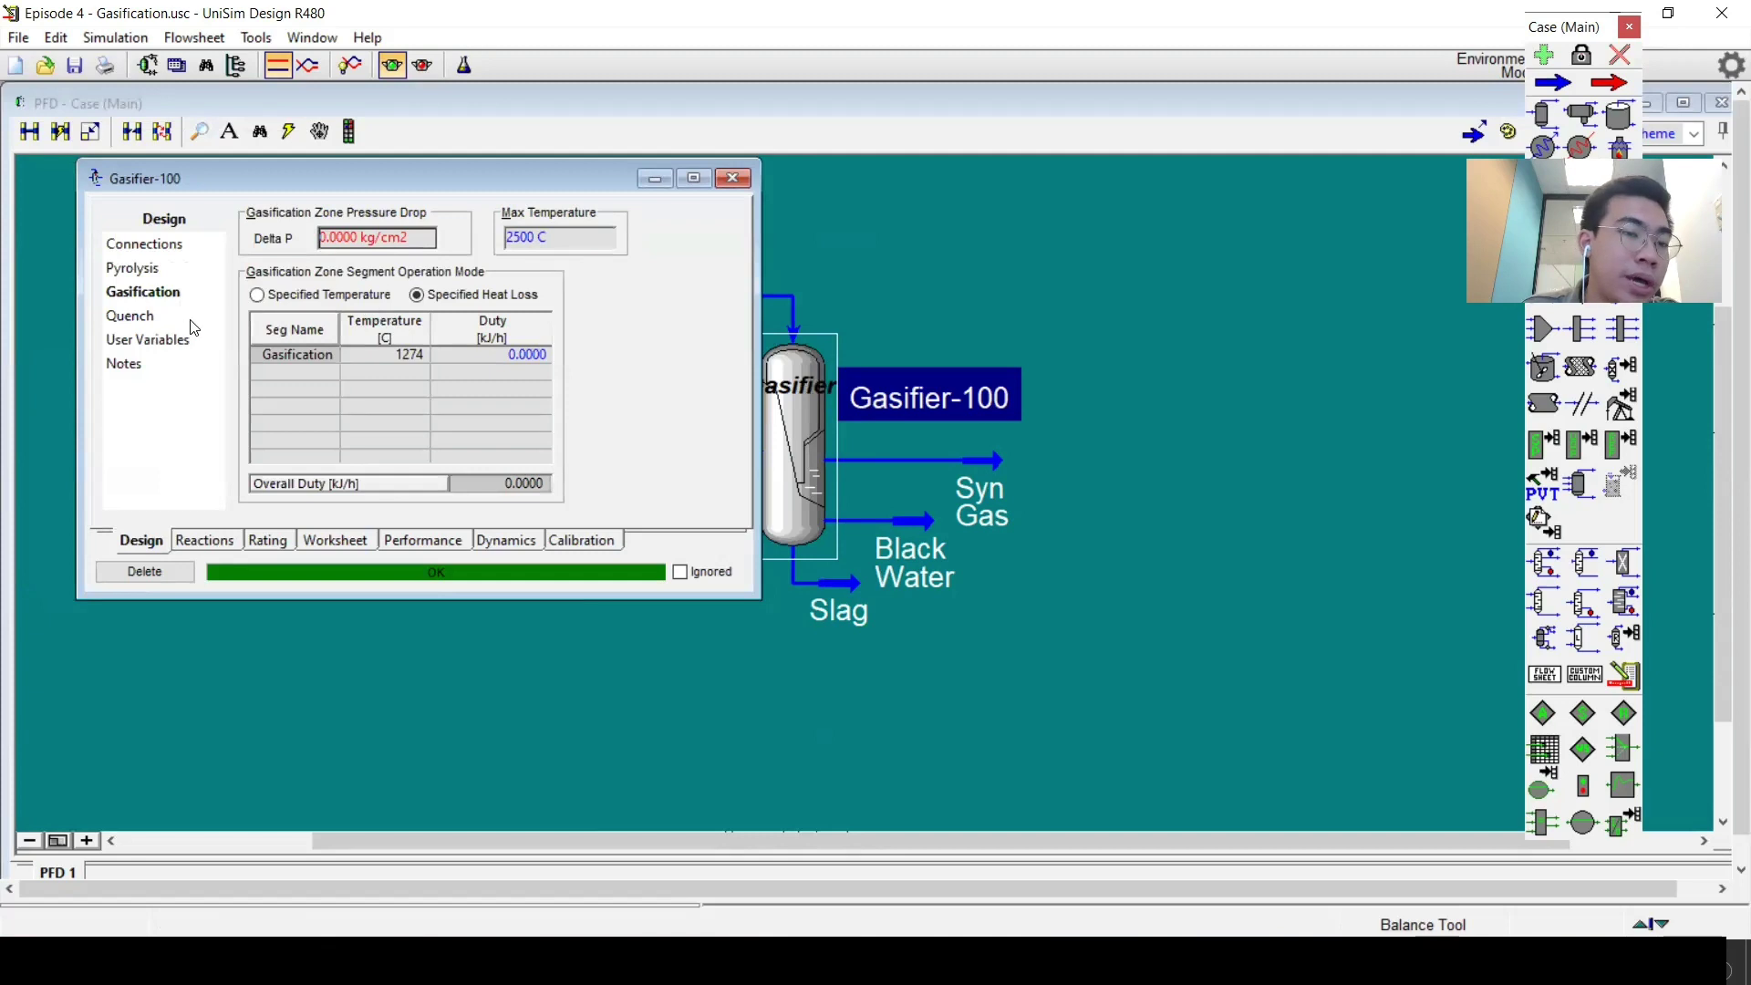
pyautogui.click(154, 317)
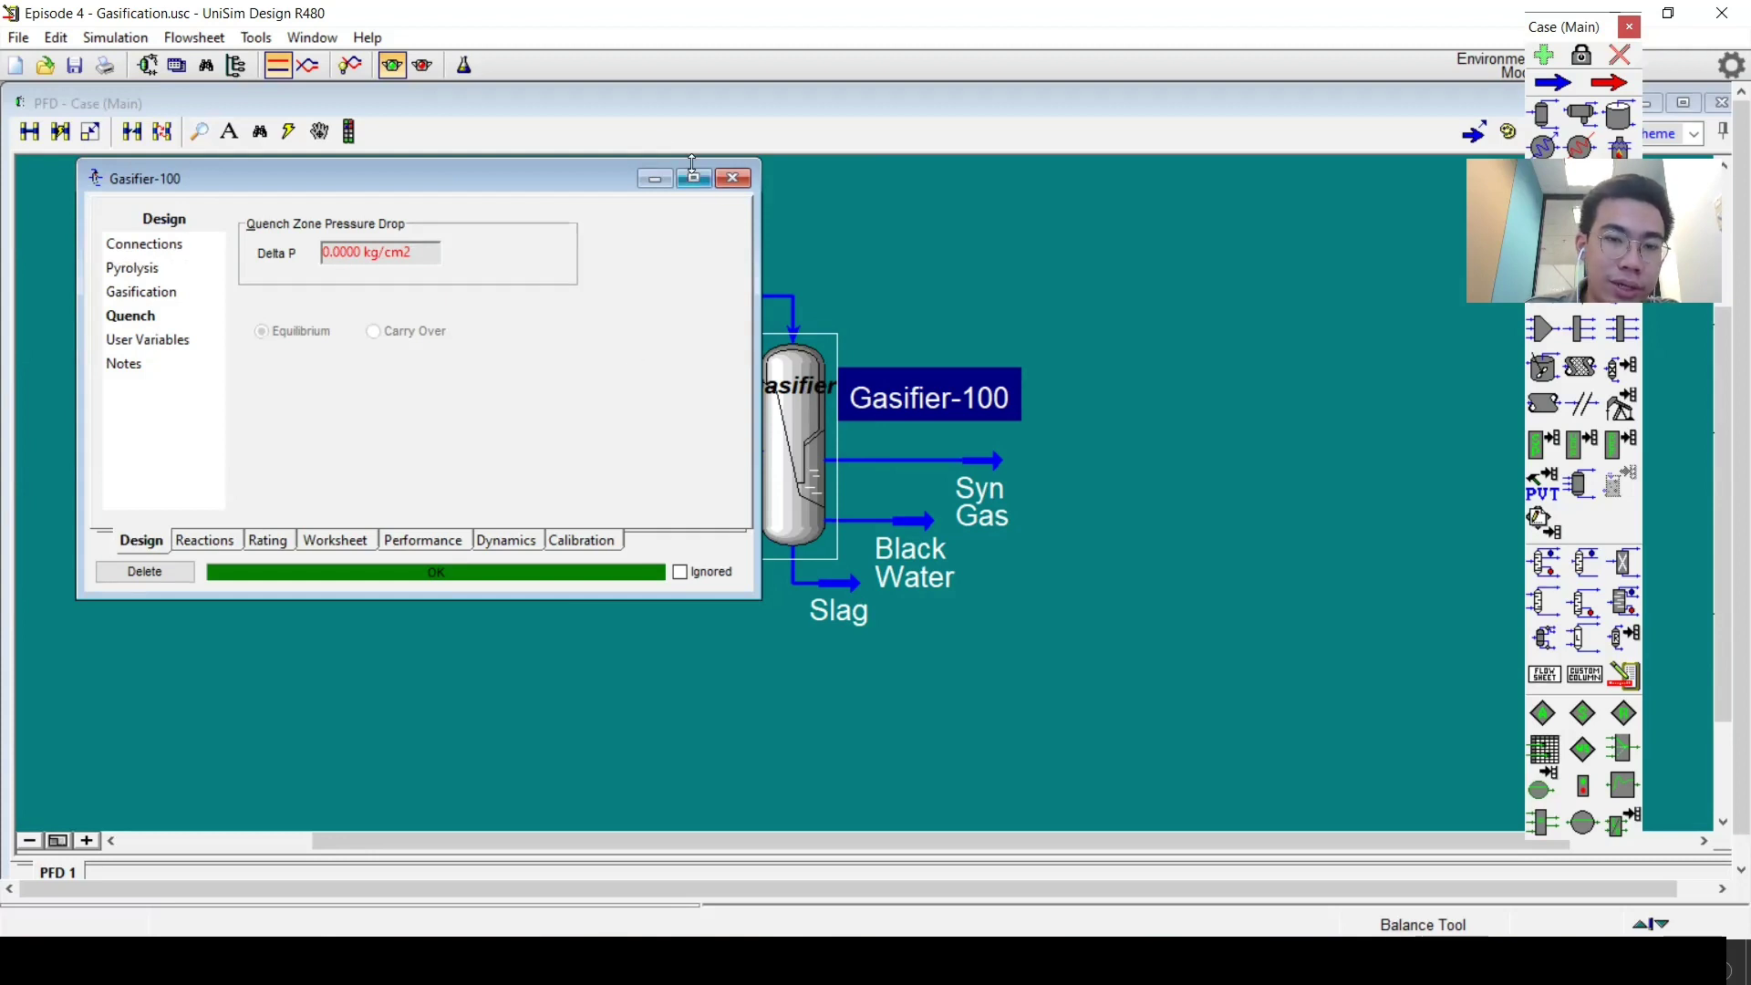
pyautogui.click(721, 177)
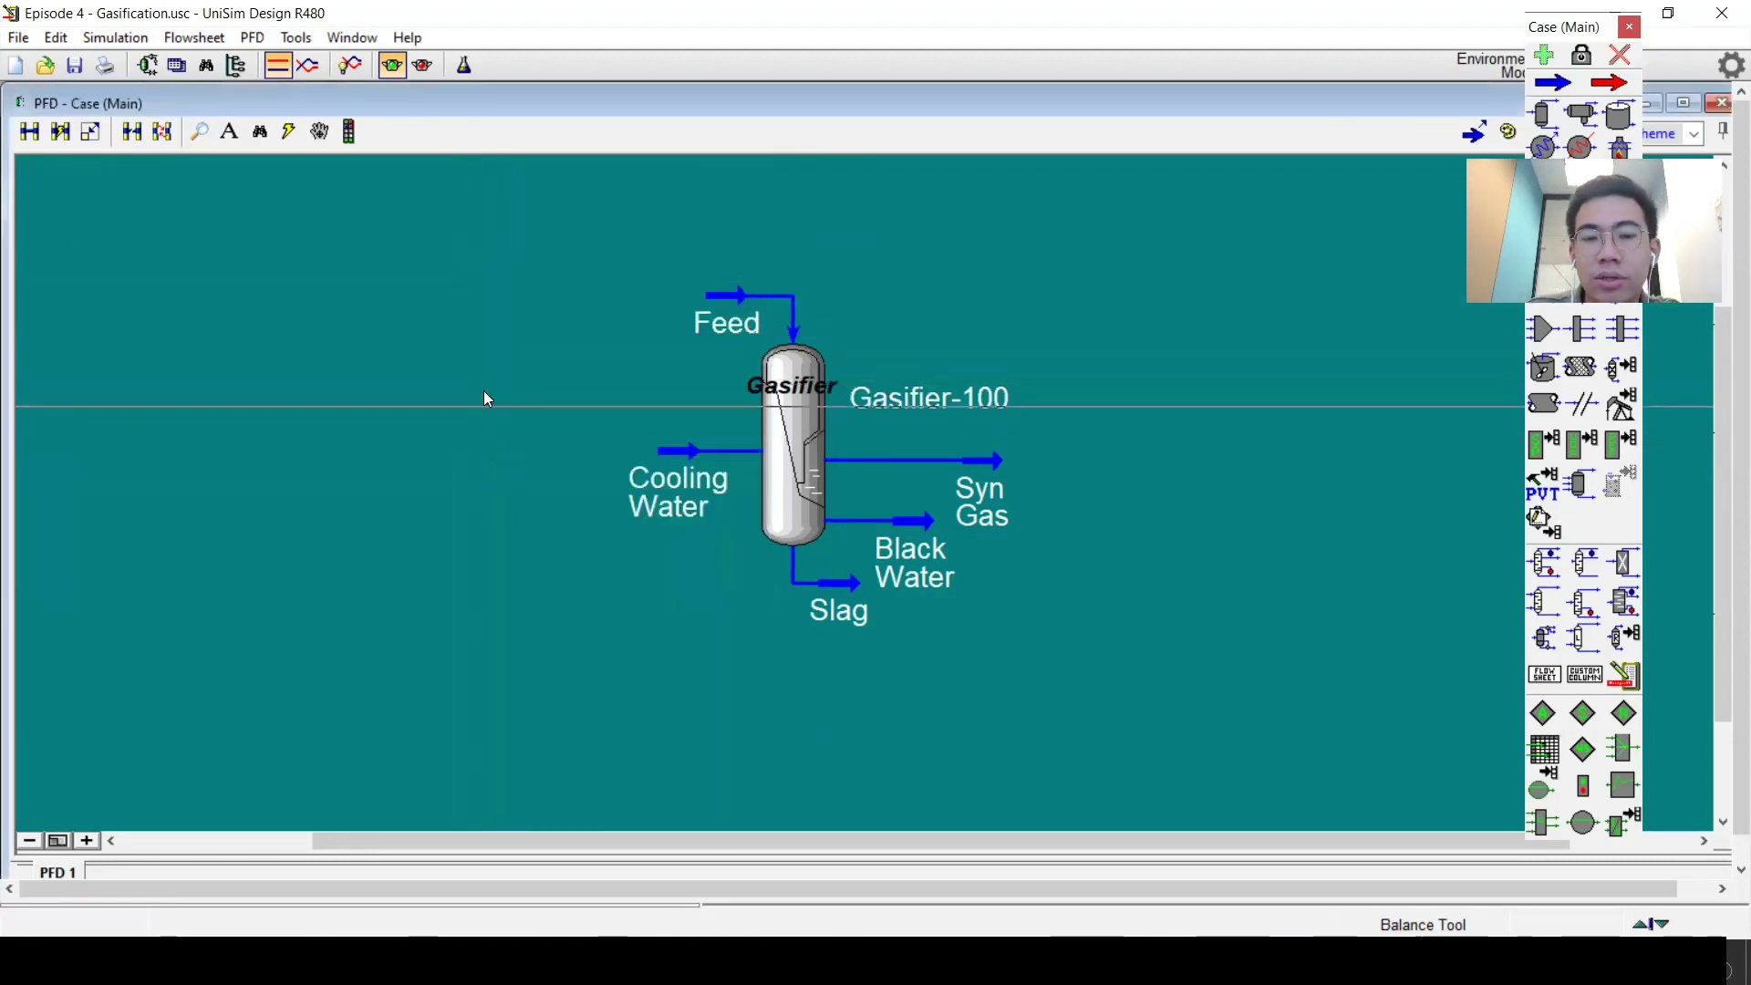
# View the Cooling Water stream's conditions, especially its temperature, and check the summary of the Syn Gas stream on the flowsheet.
pyautogui.doubleClick(680, 468)
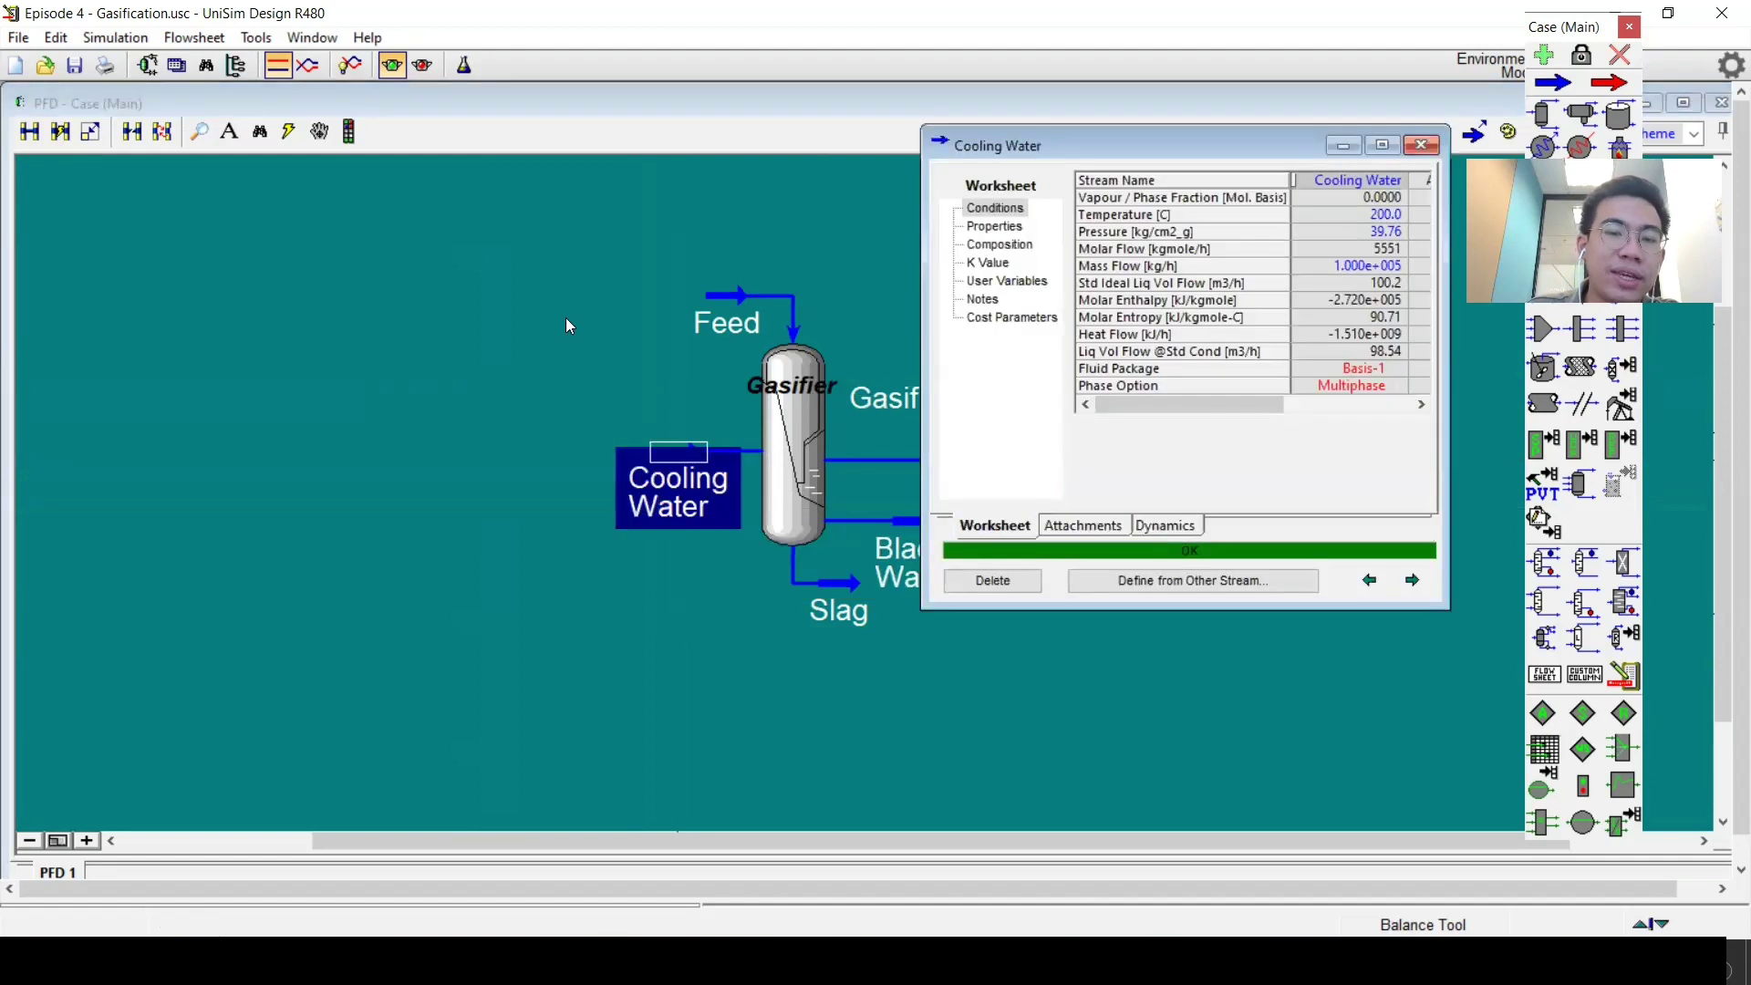
pyautogui.click(1371, 217)
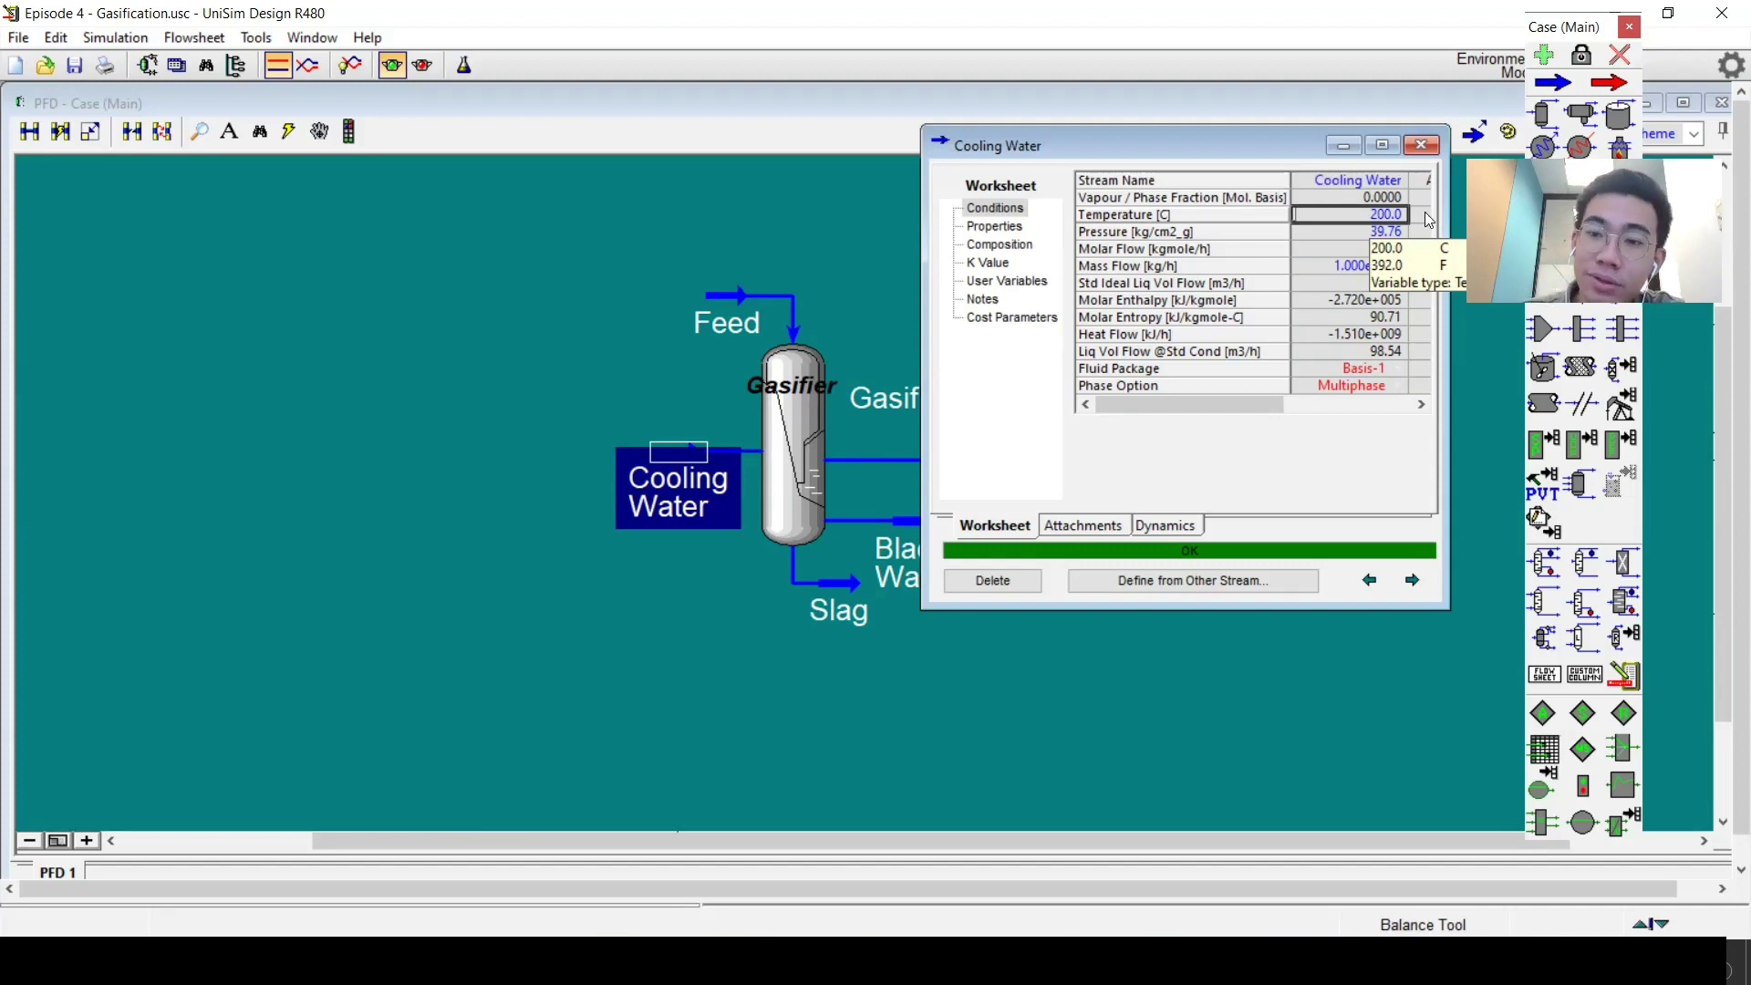
pyautogui.click(1430, 148)
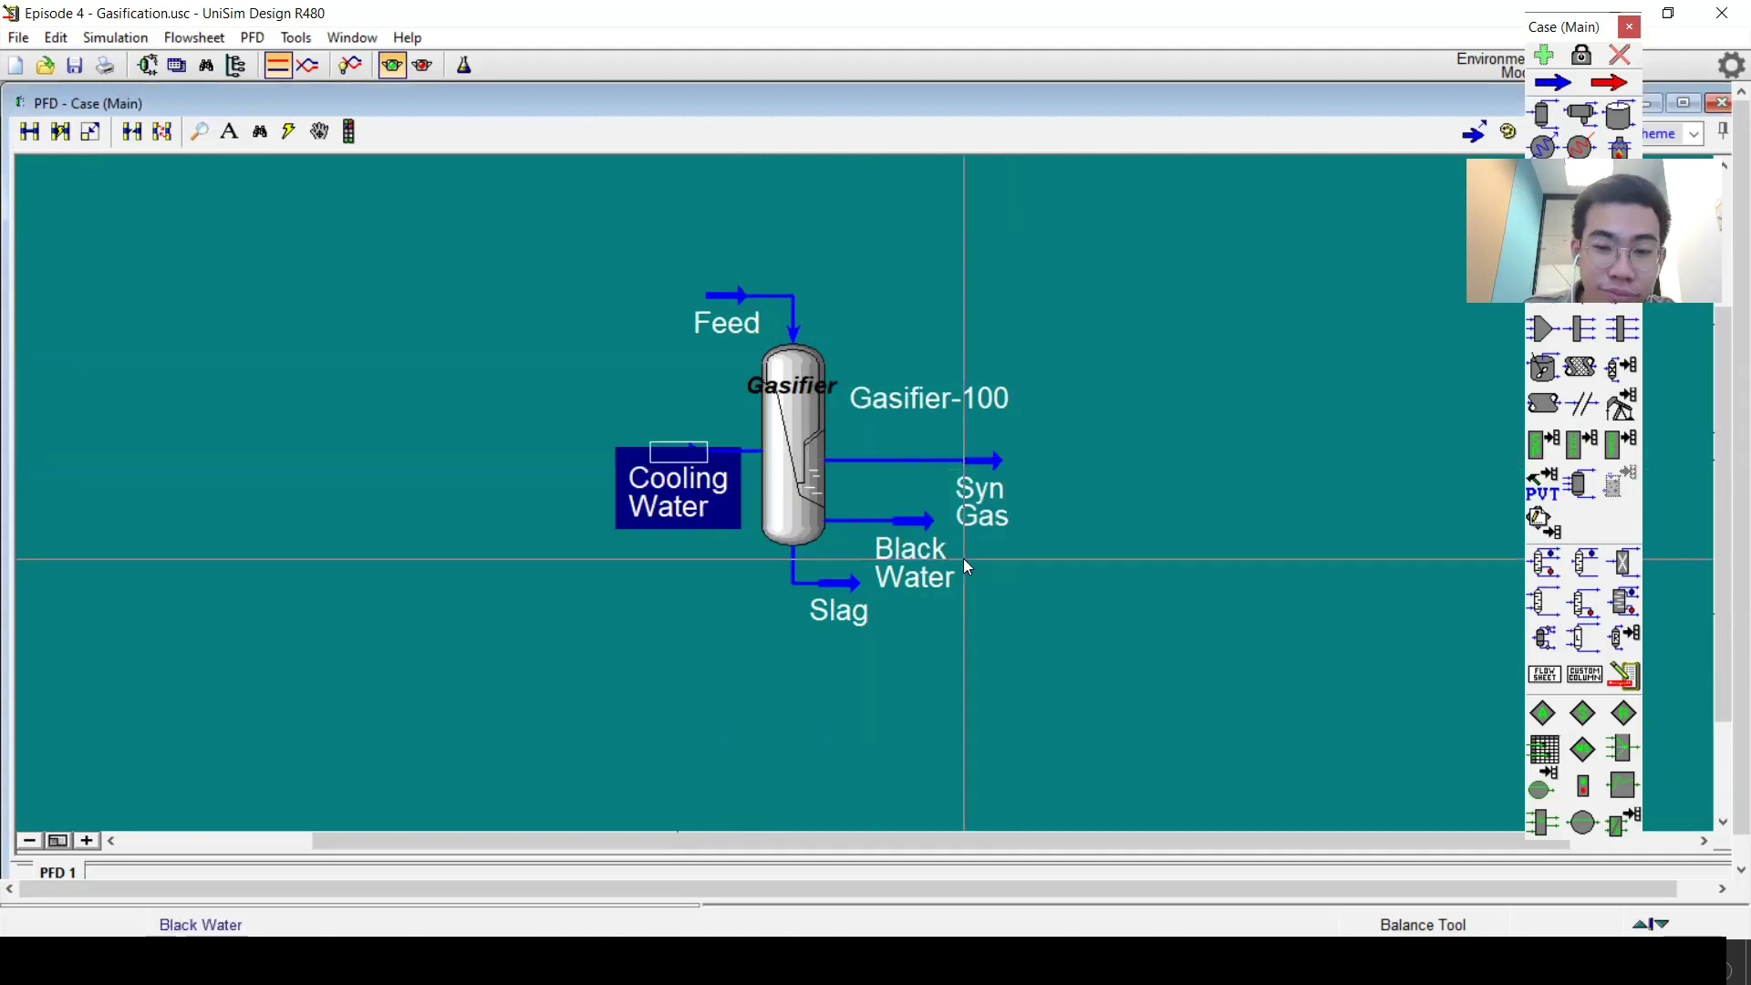
pyautogui.moveTo(984, 504)
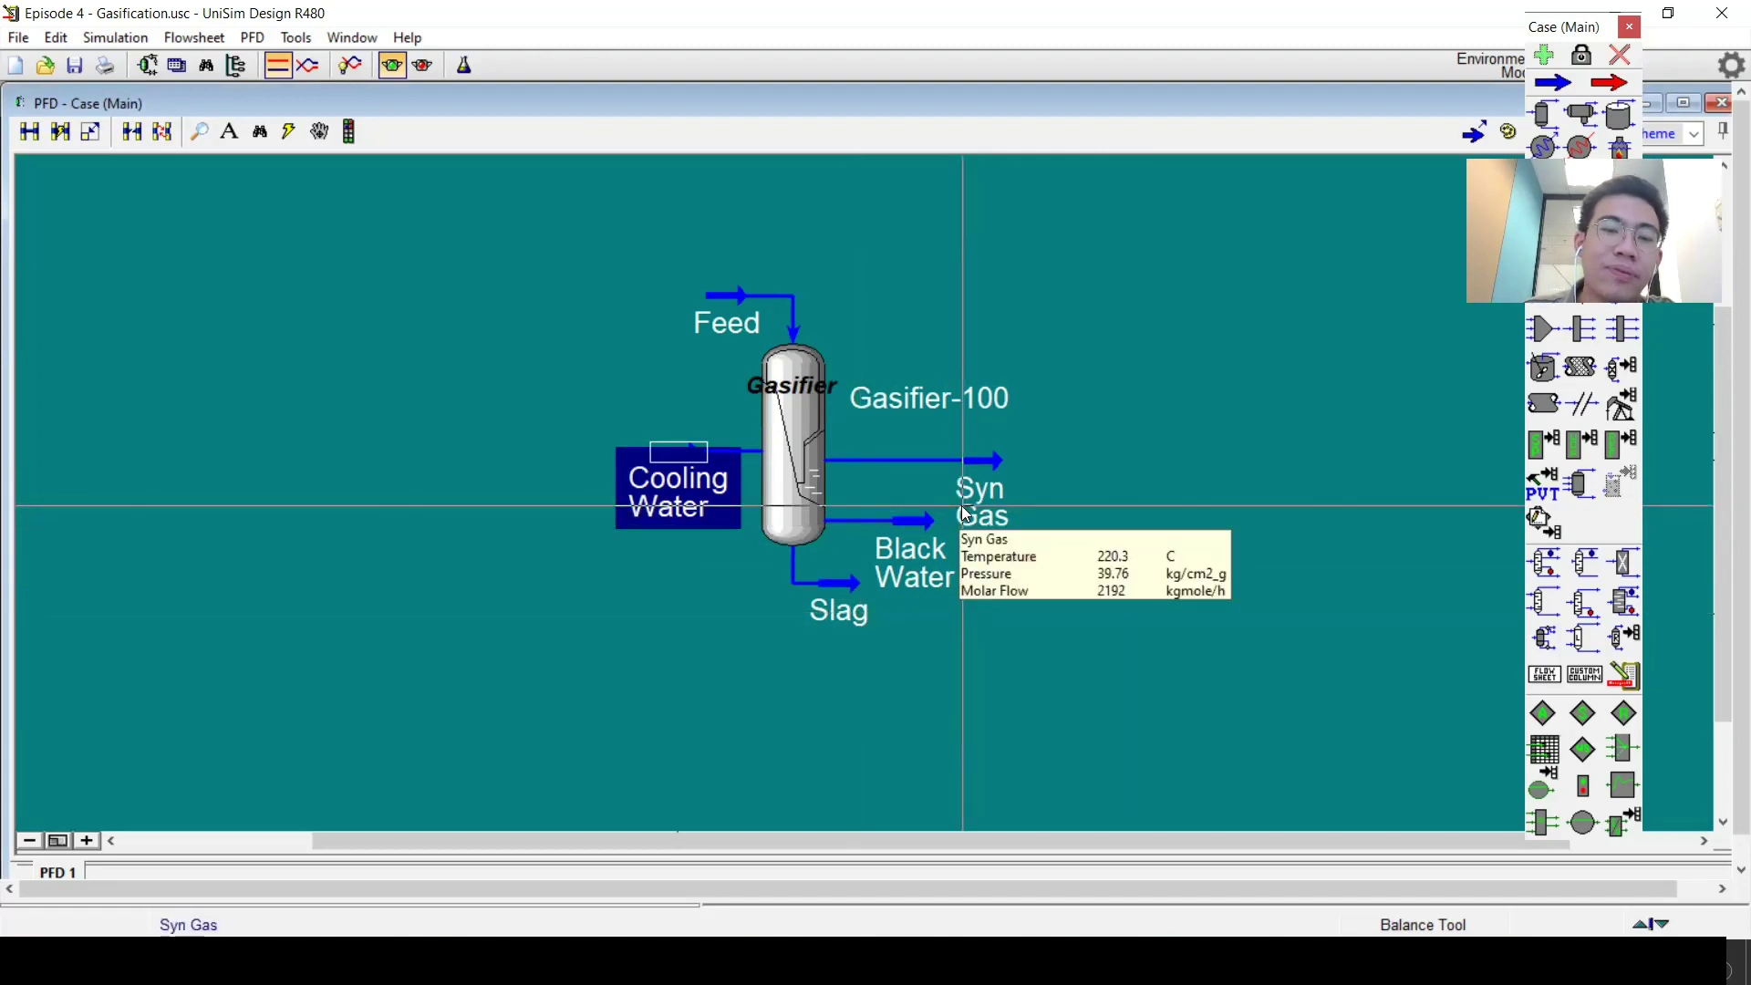
# Examine the performance conditions in each segment of Gasifier-100's gasification zone, focusing on the outlet temperature.
pyautogui.click(830, 443)
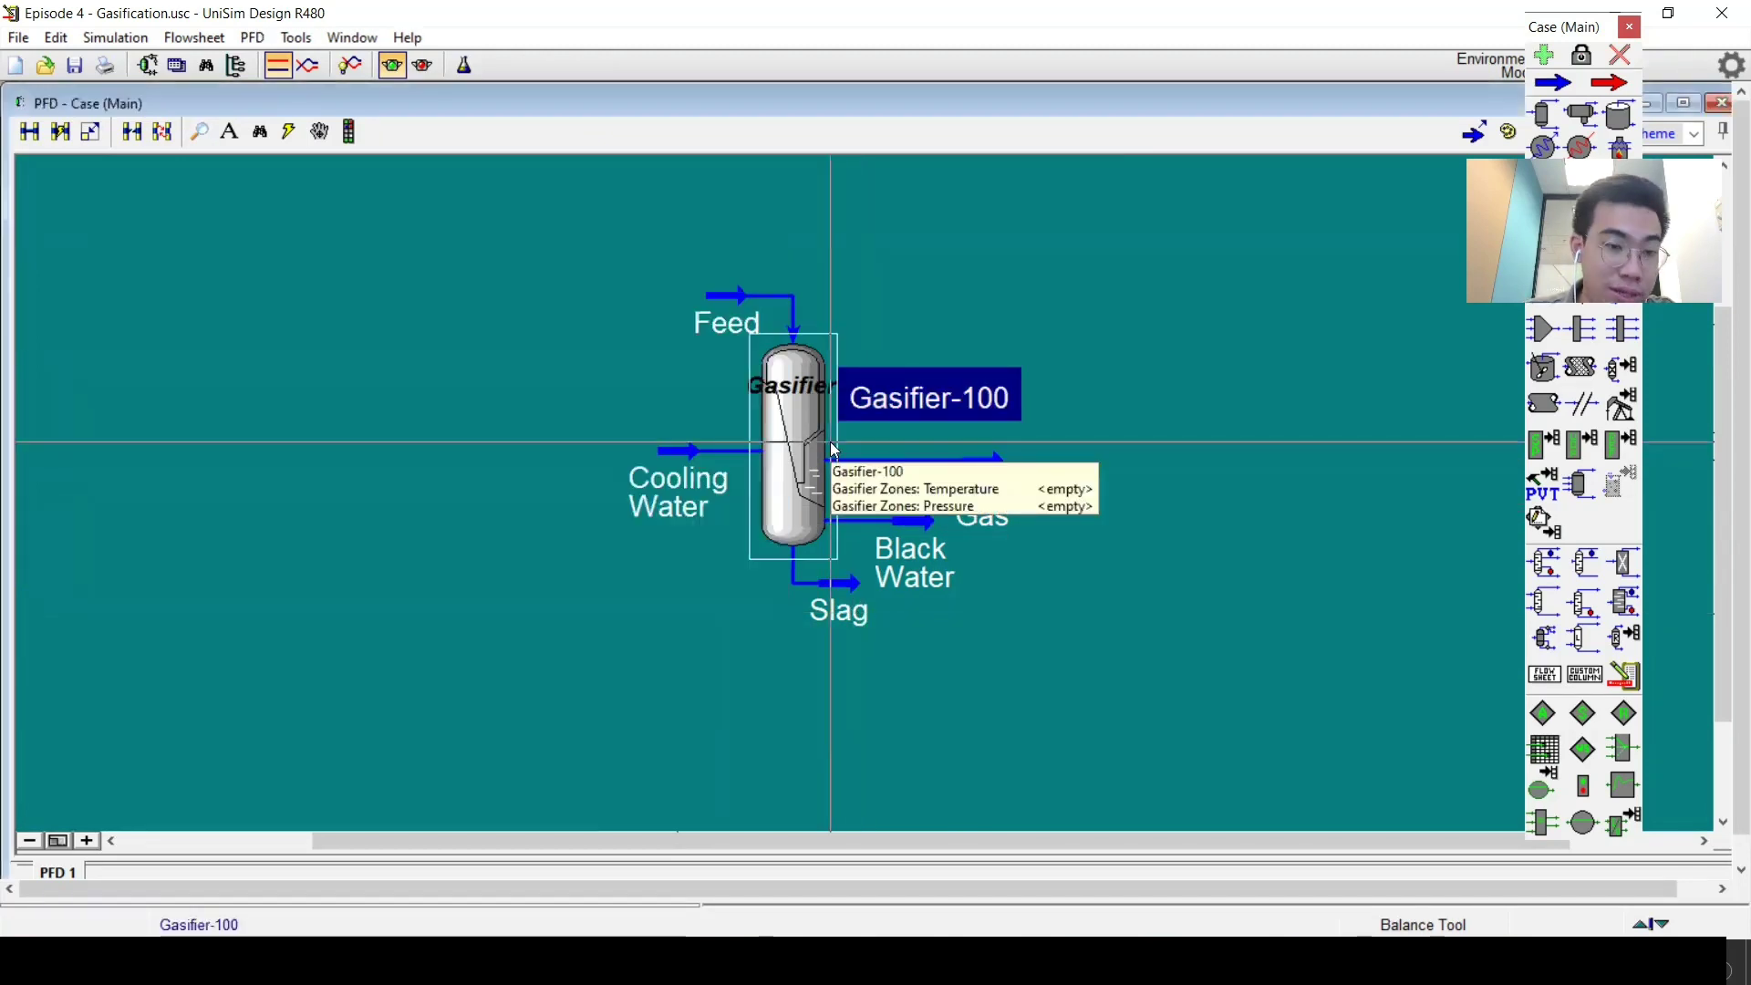
pyautogui.doubleClick(832, 447)
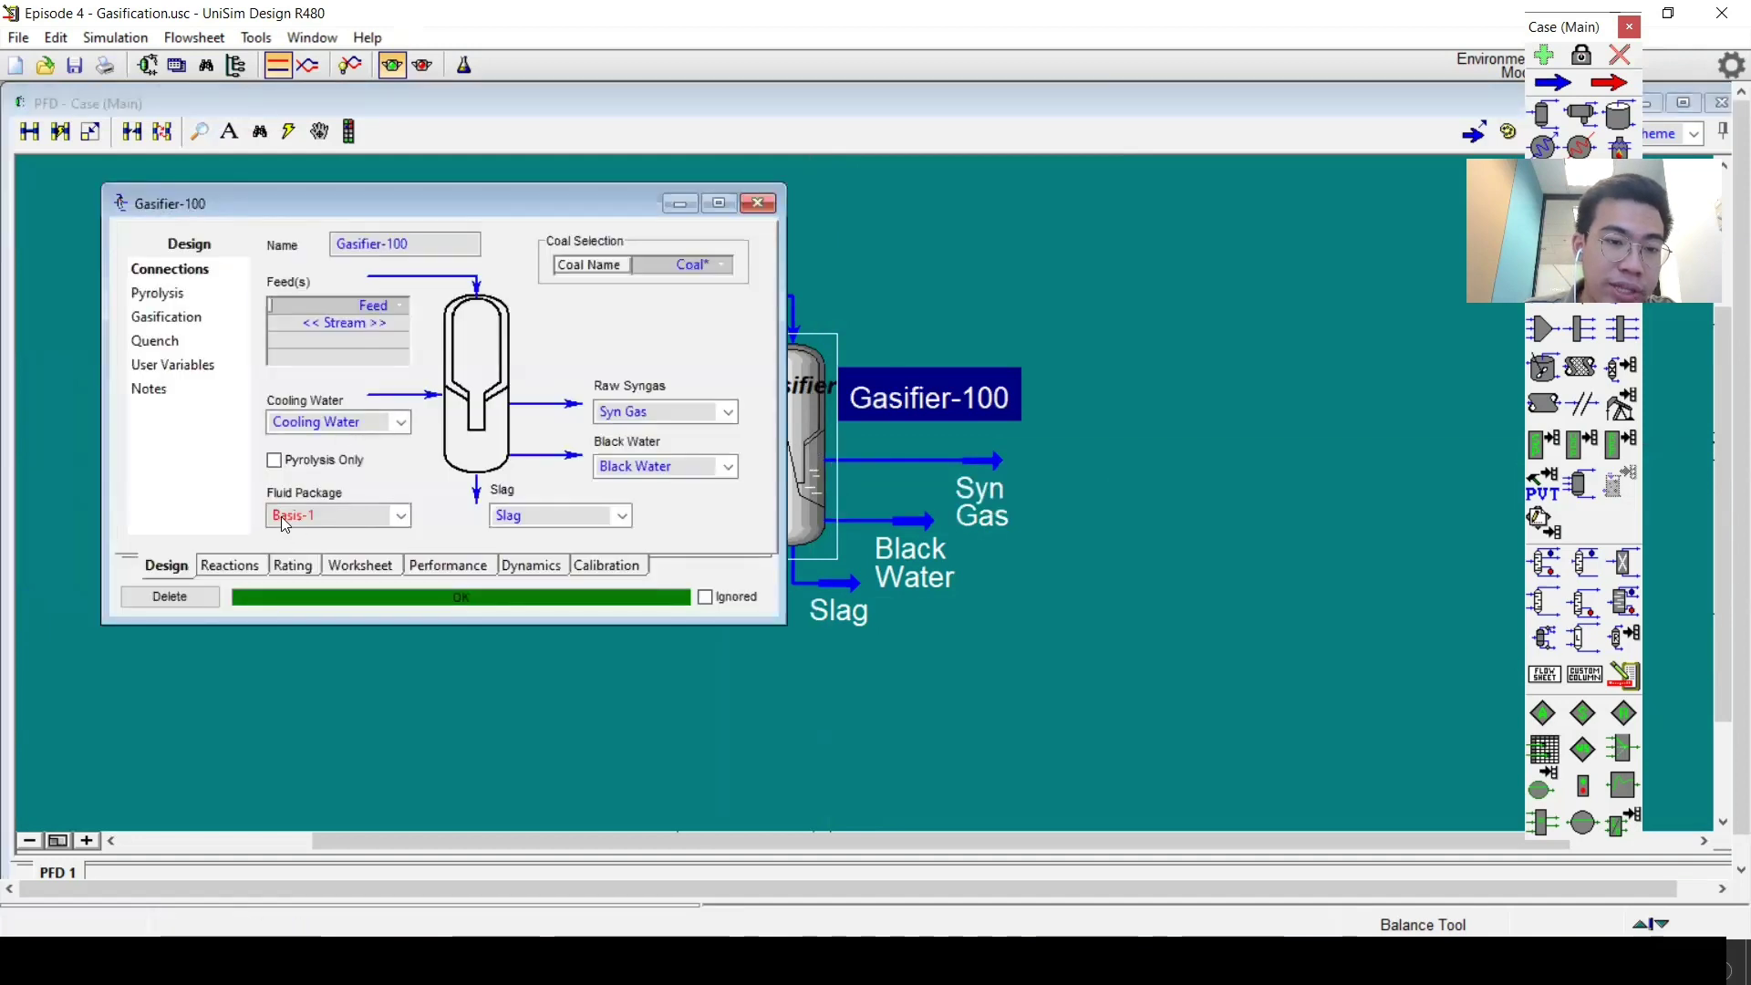
pyautogui.click(449, 565)
pyautogui.click(142, 285)
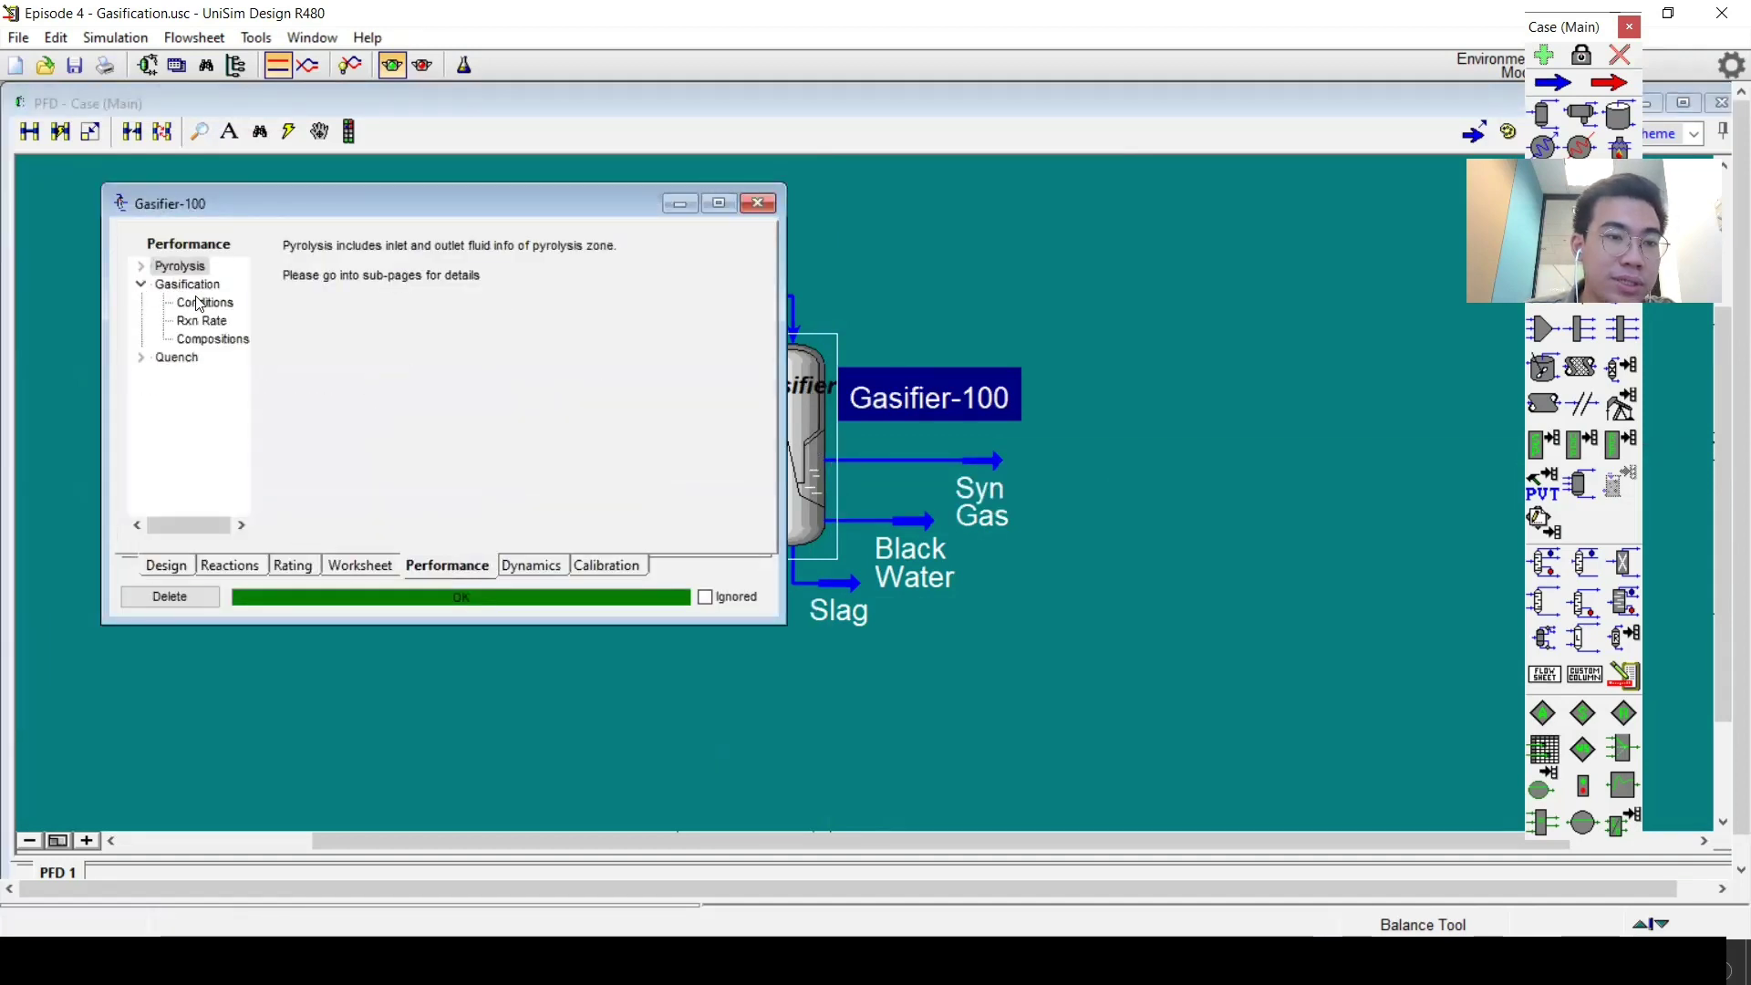
pyautogui.click(205, 302)
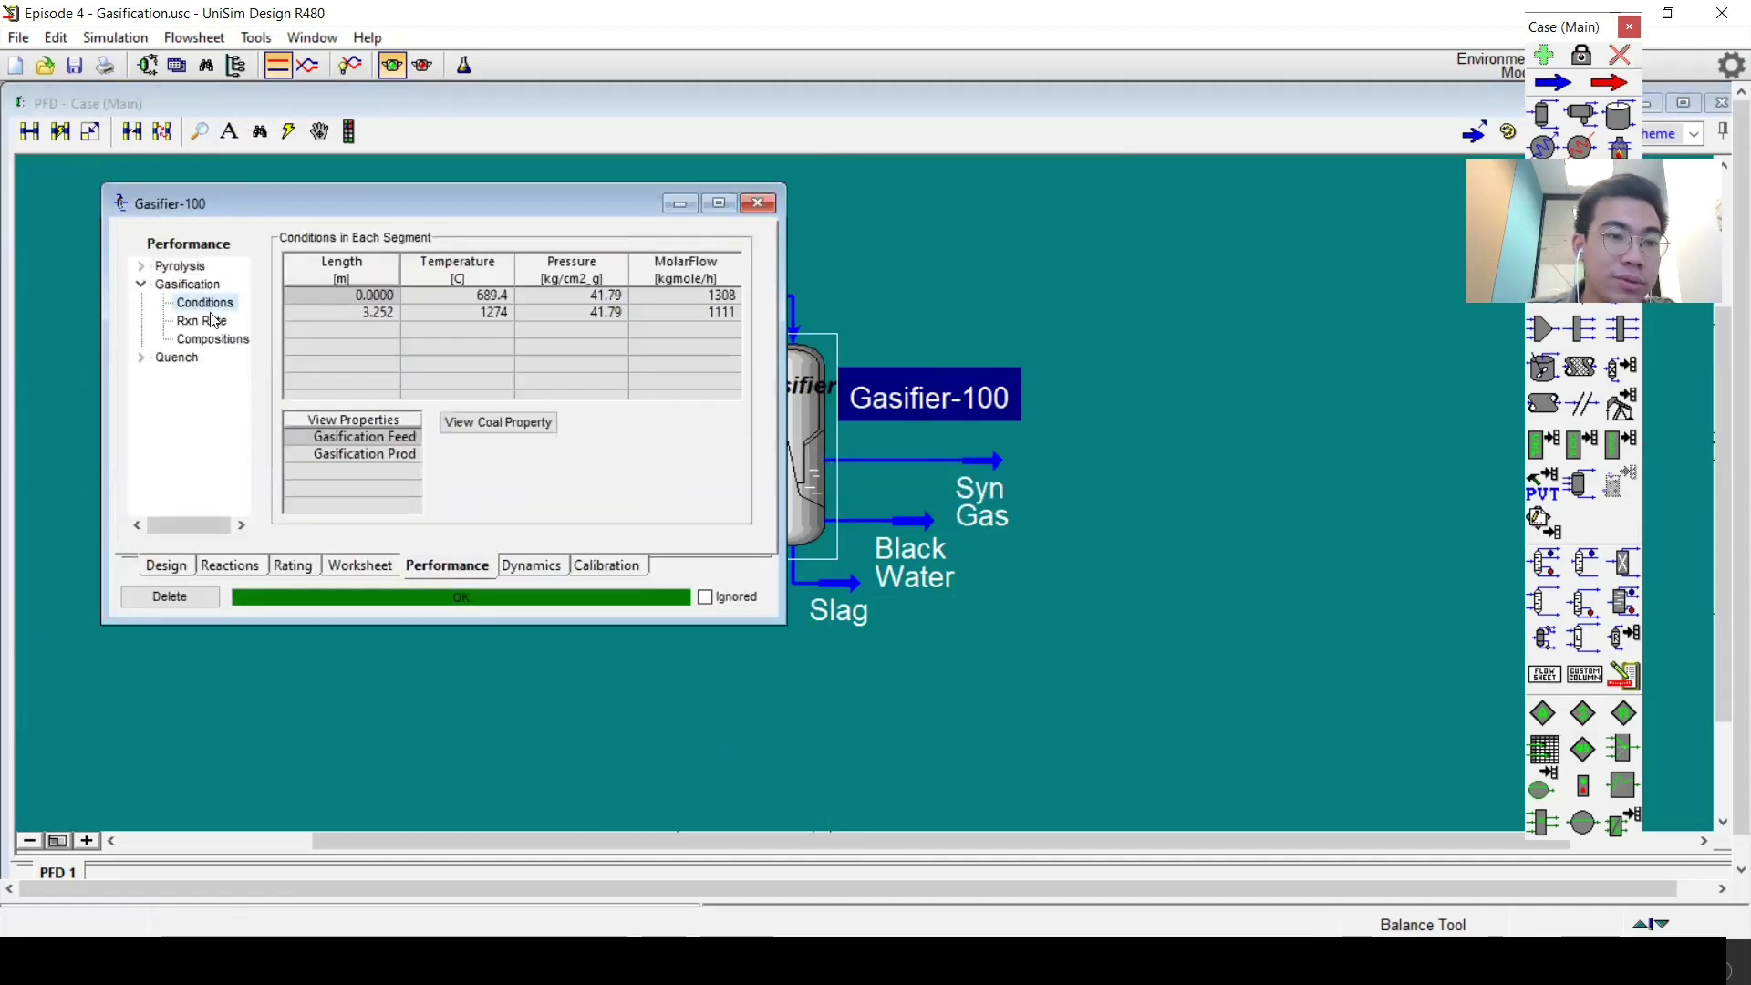
pyautogui.click(448, 318)
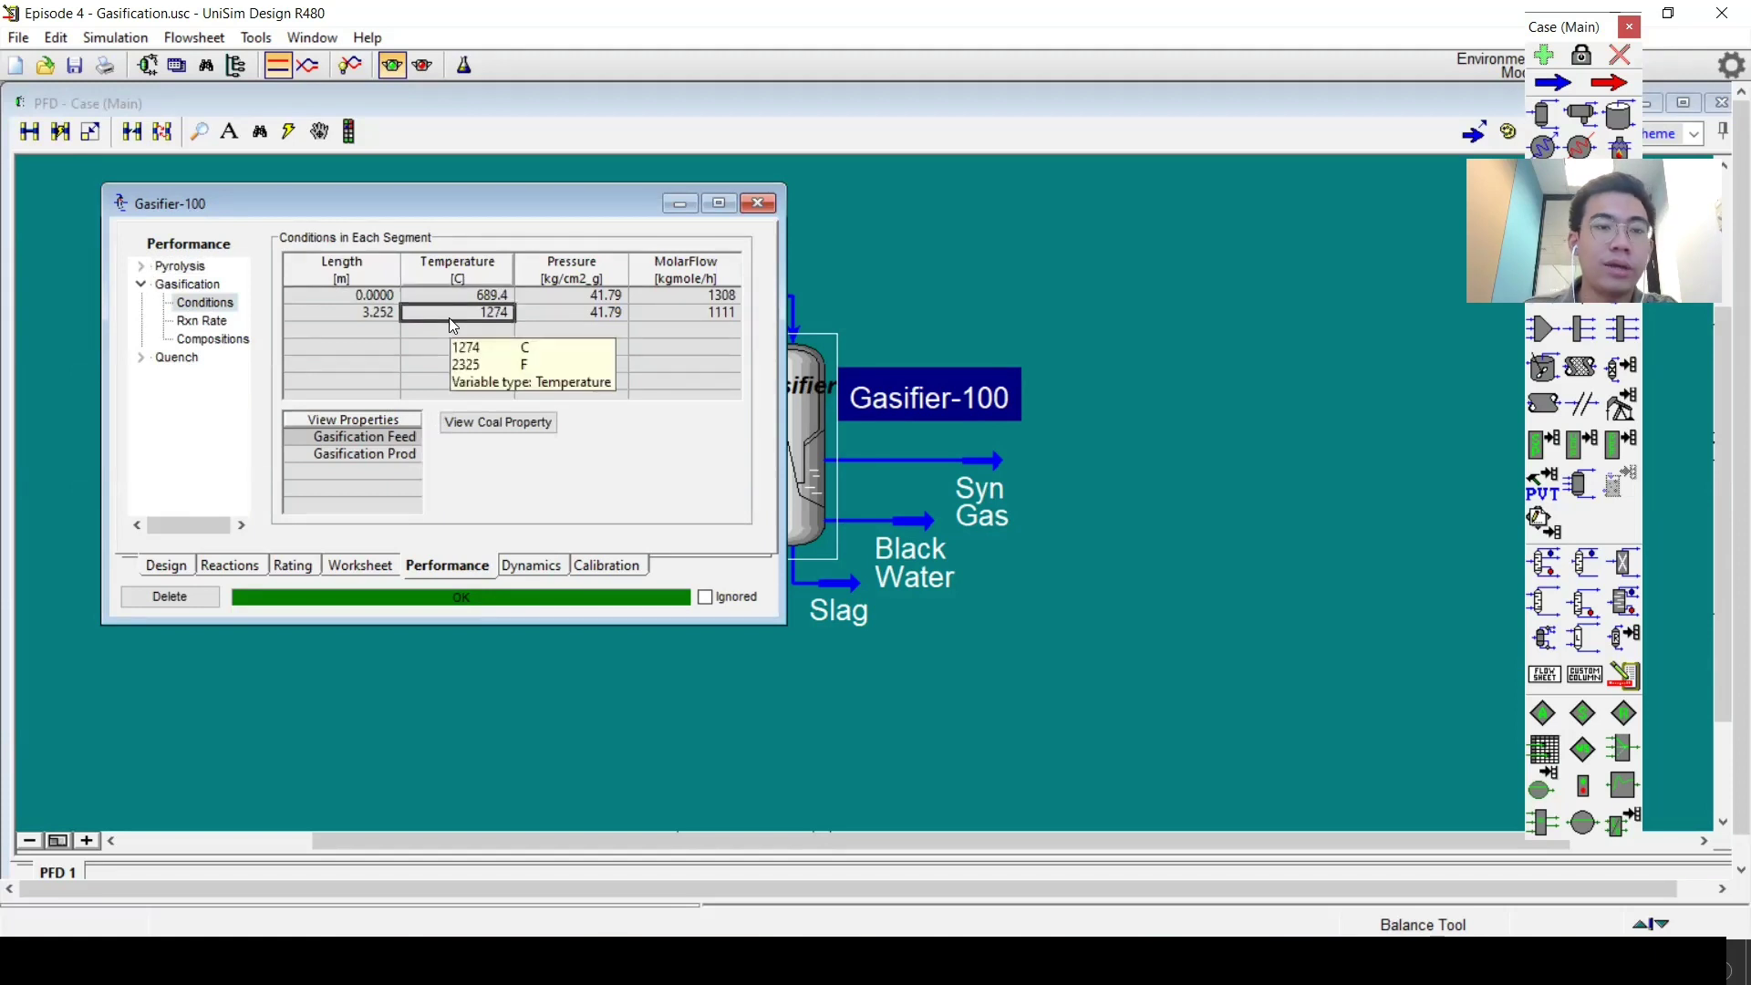
# Examine the inlet and outlet conditions of Gasifier-100's pyrolysis zone, moving its window clear of the Feed stream.
pyautogui.click(181, 266)
pyautogui.click(141, 266)
pyautogui.click(177, 285)
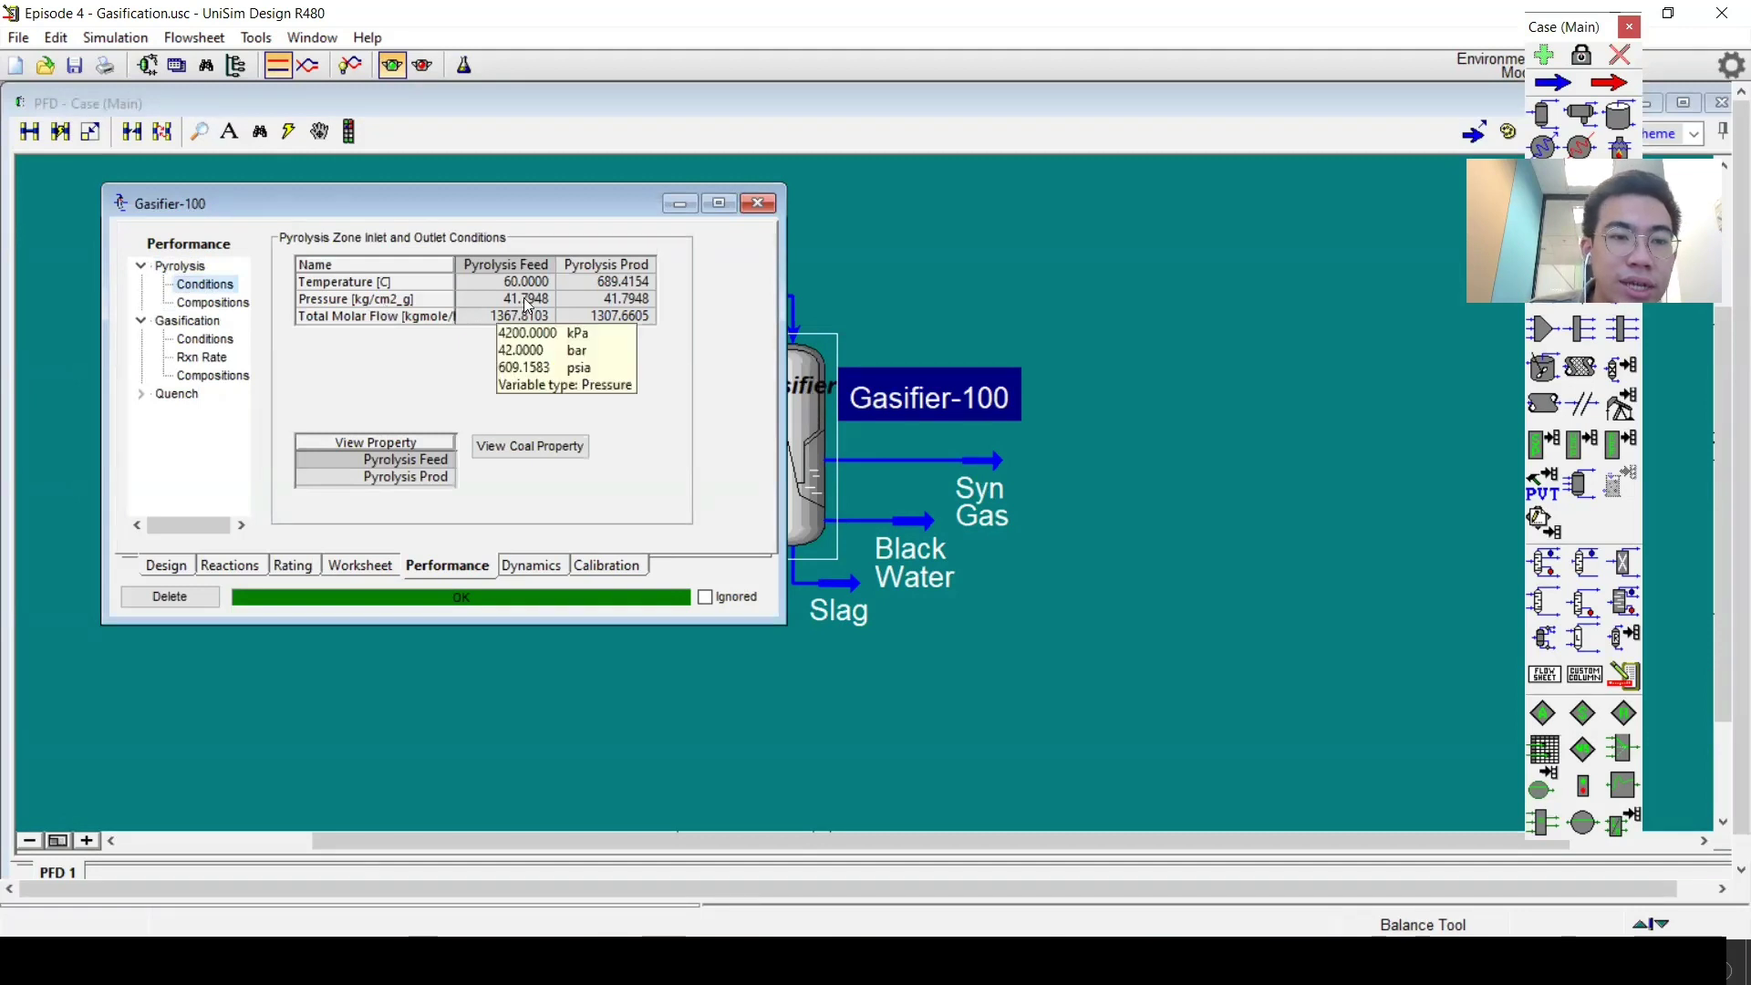
pyautogui.moveTo(529, 288)
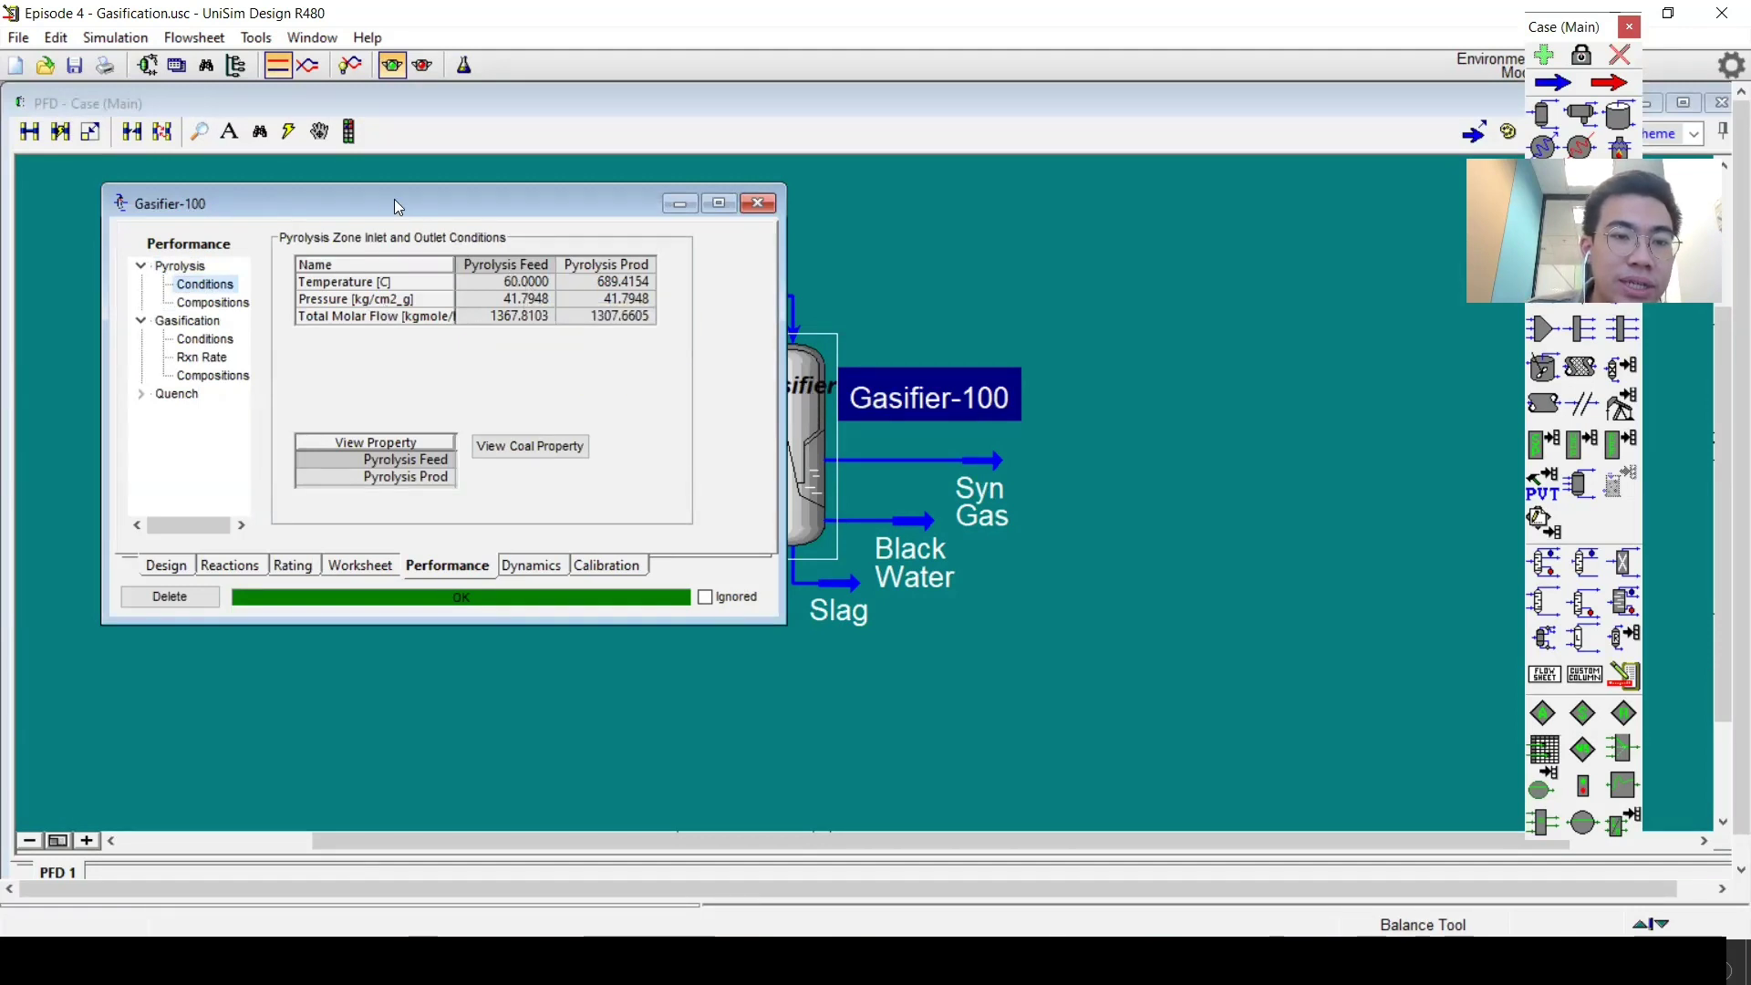
pyautogui.moveTo(394, 198); pyautogui.dragTo(1074, 298)
pyautogui.click(728, 323)
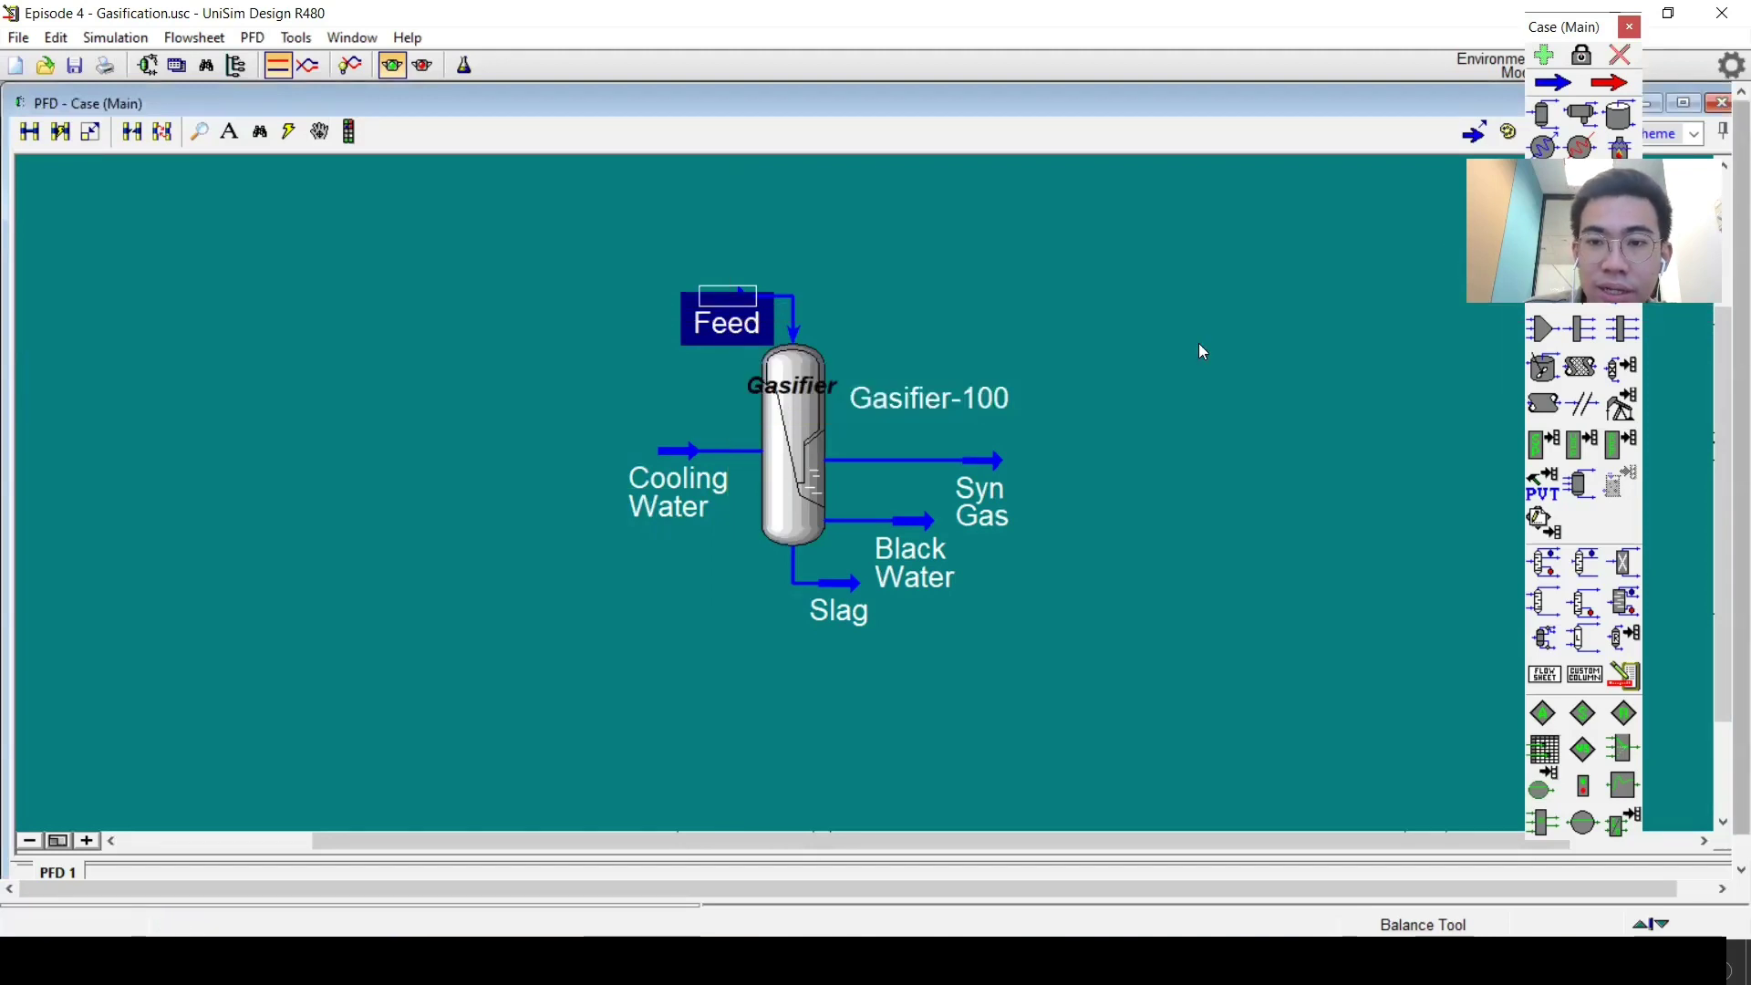
pyautogui.click(1262, 349)
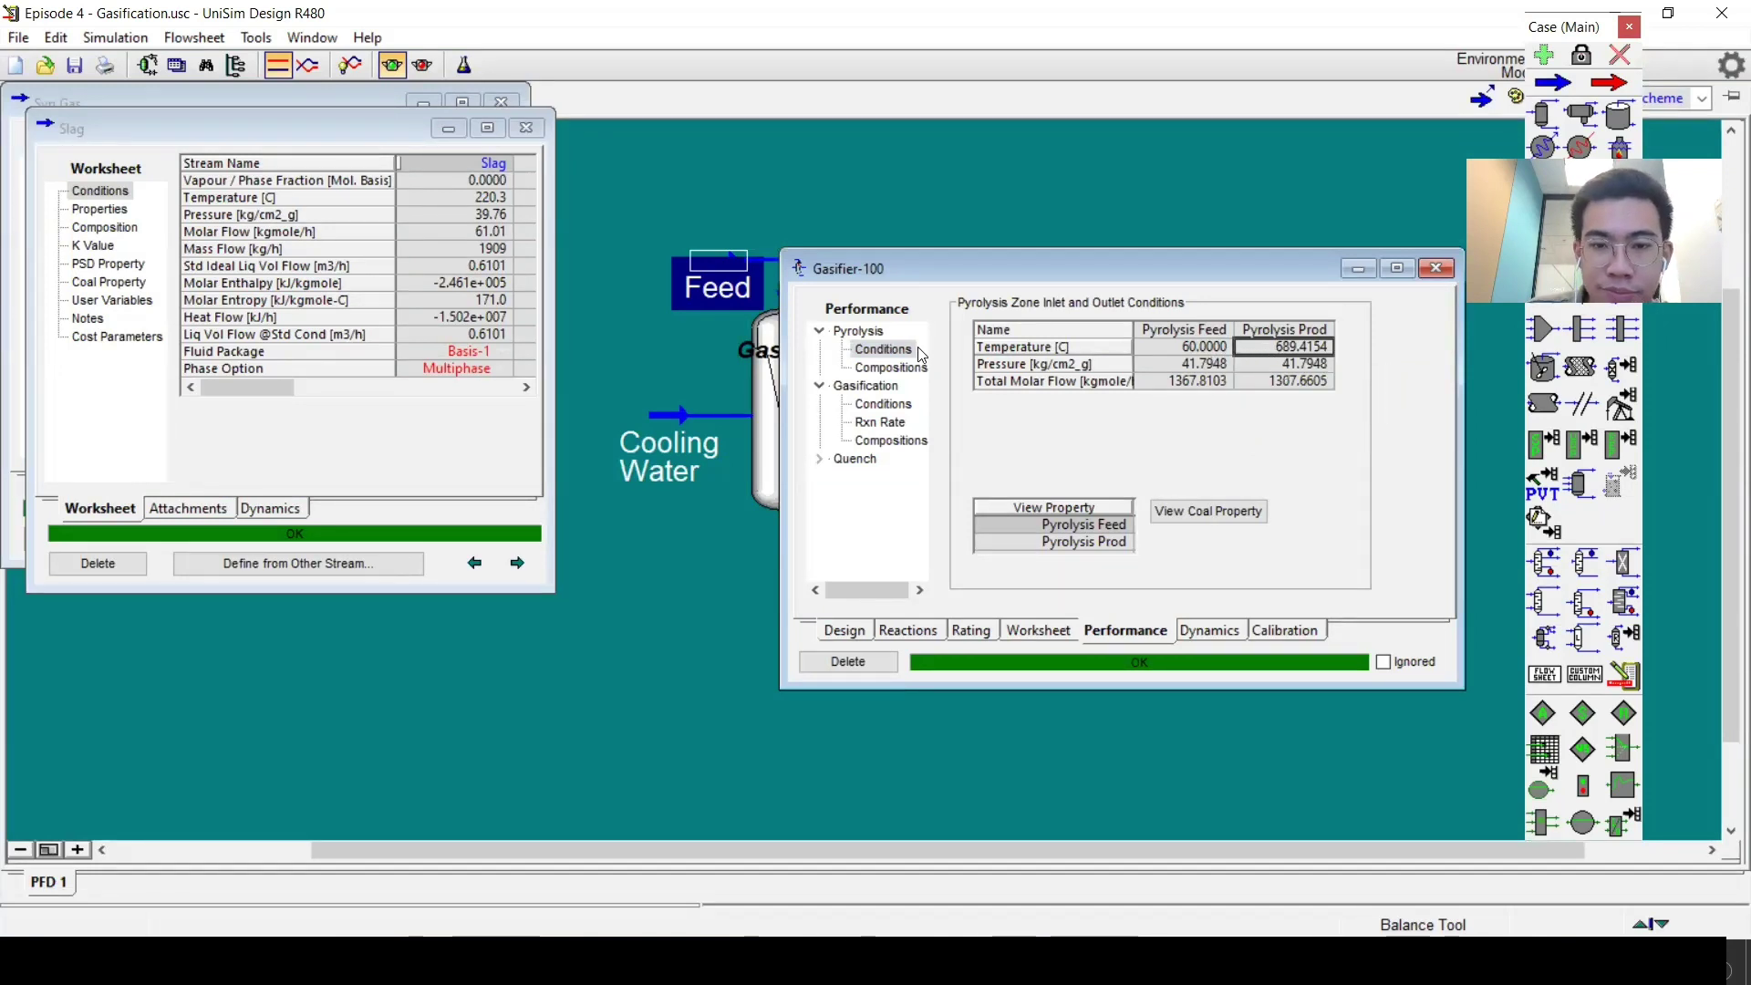
# Compare the coal properties of the pyrolysis feed and the pyrolysis product, including their carbon mass fractions.
pyautogui.click(1107, 543)
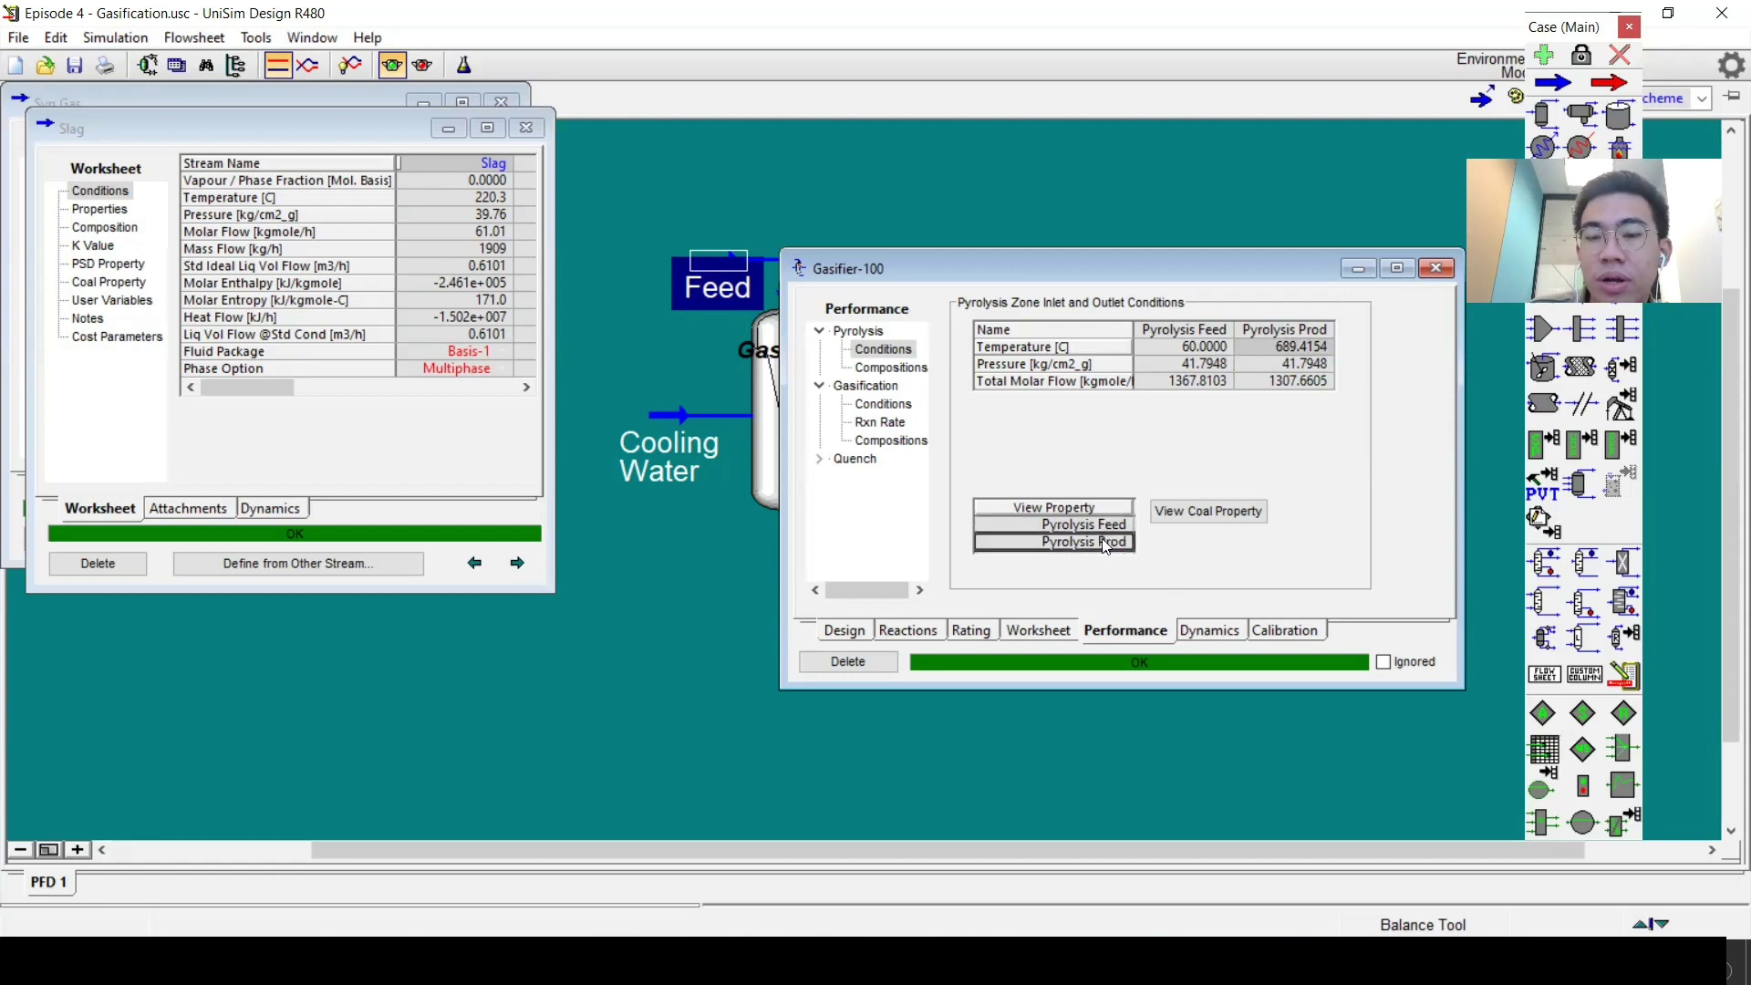
pyautogui.click(1209, 511)
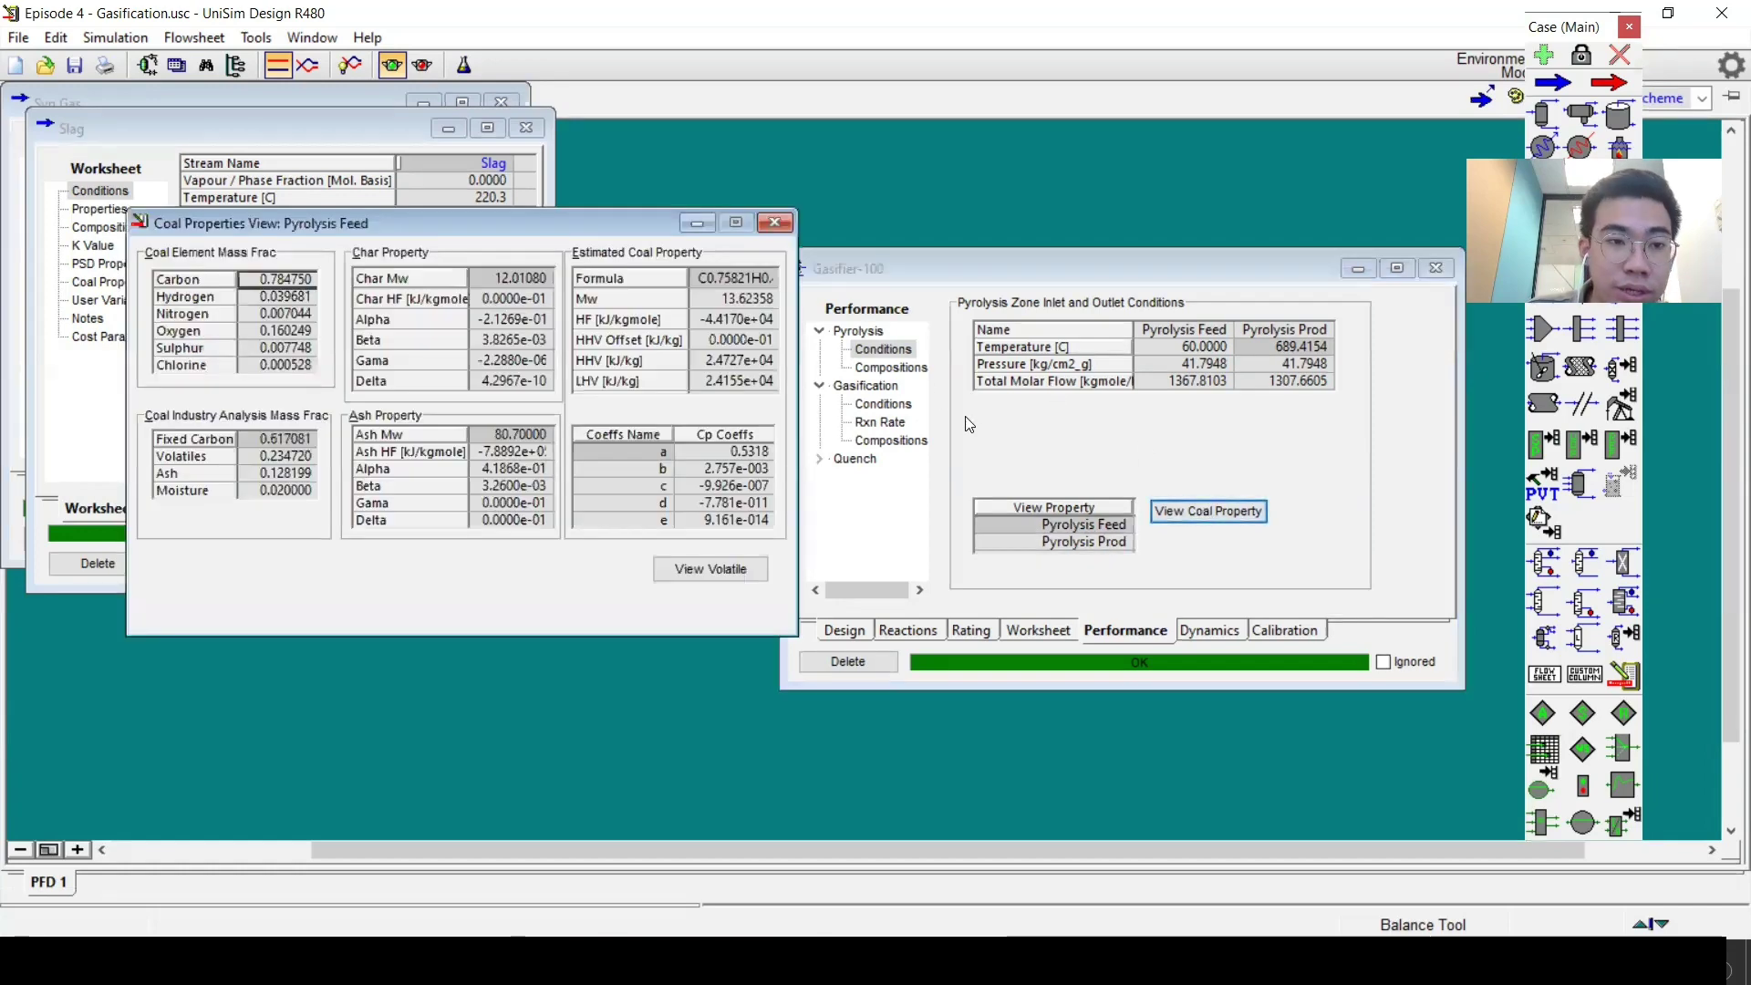
pyautogui.click(774, 221)
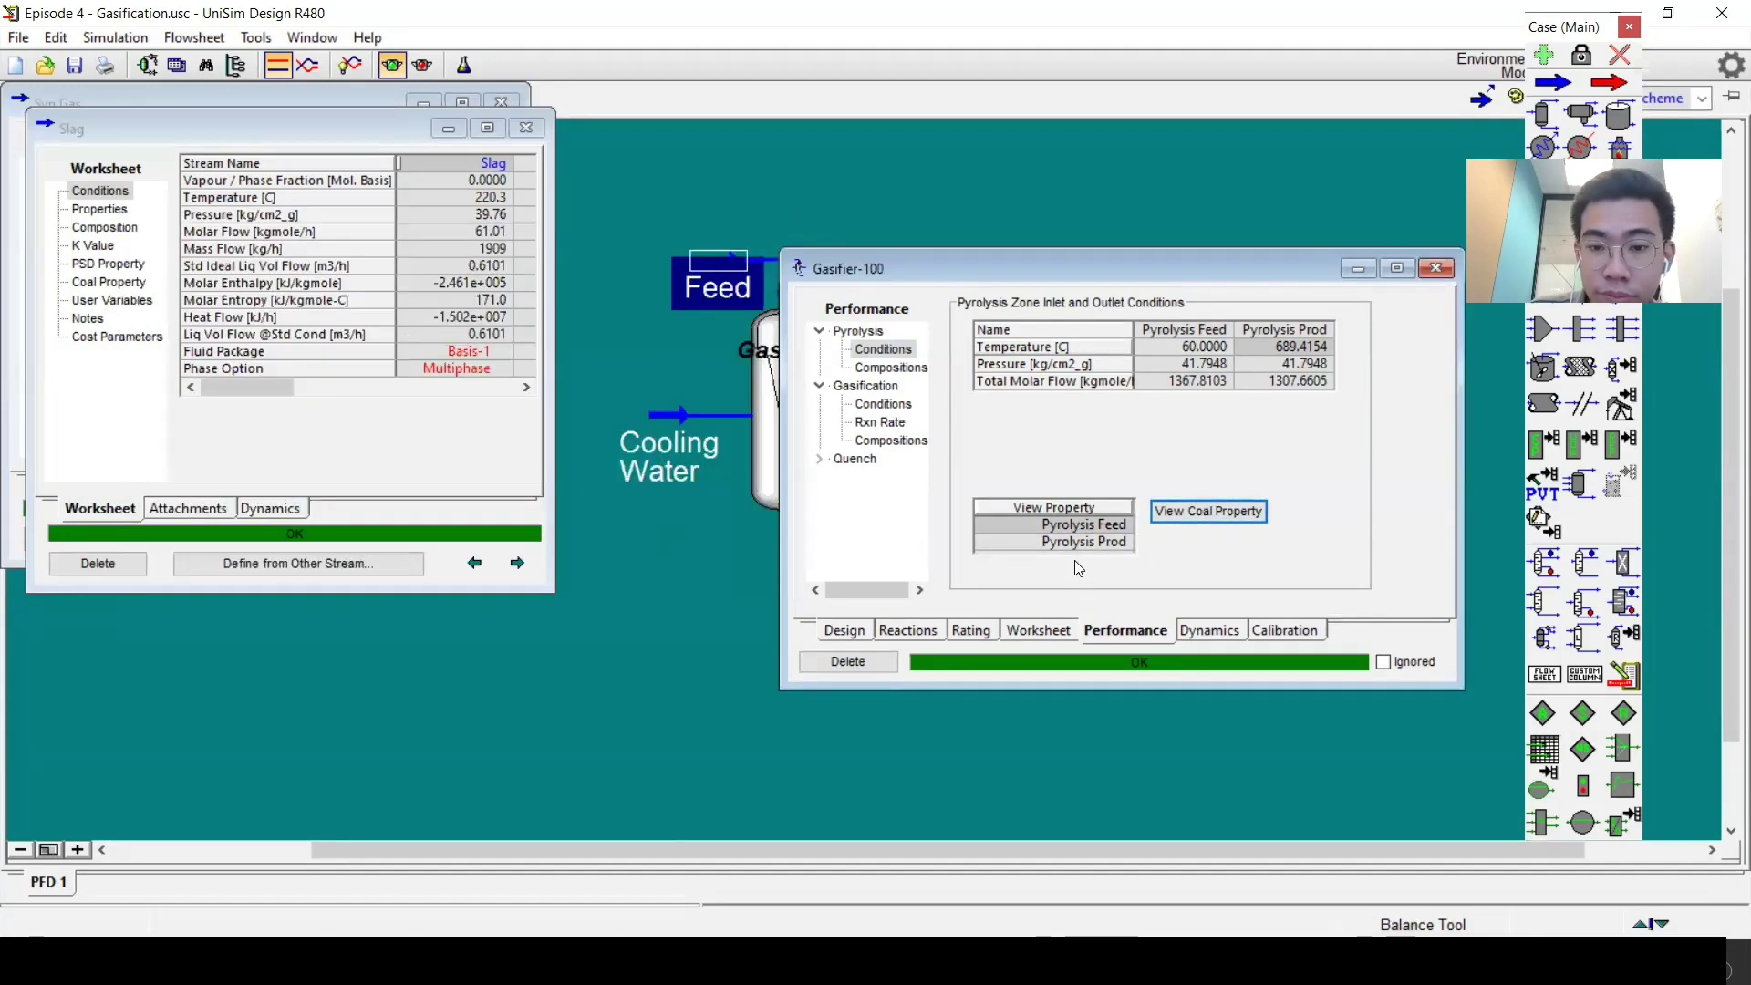
pyautogui.click(1198, 513)
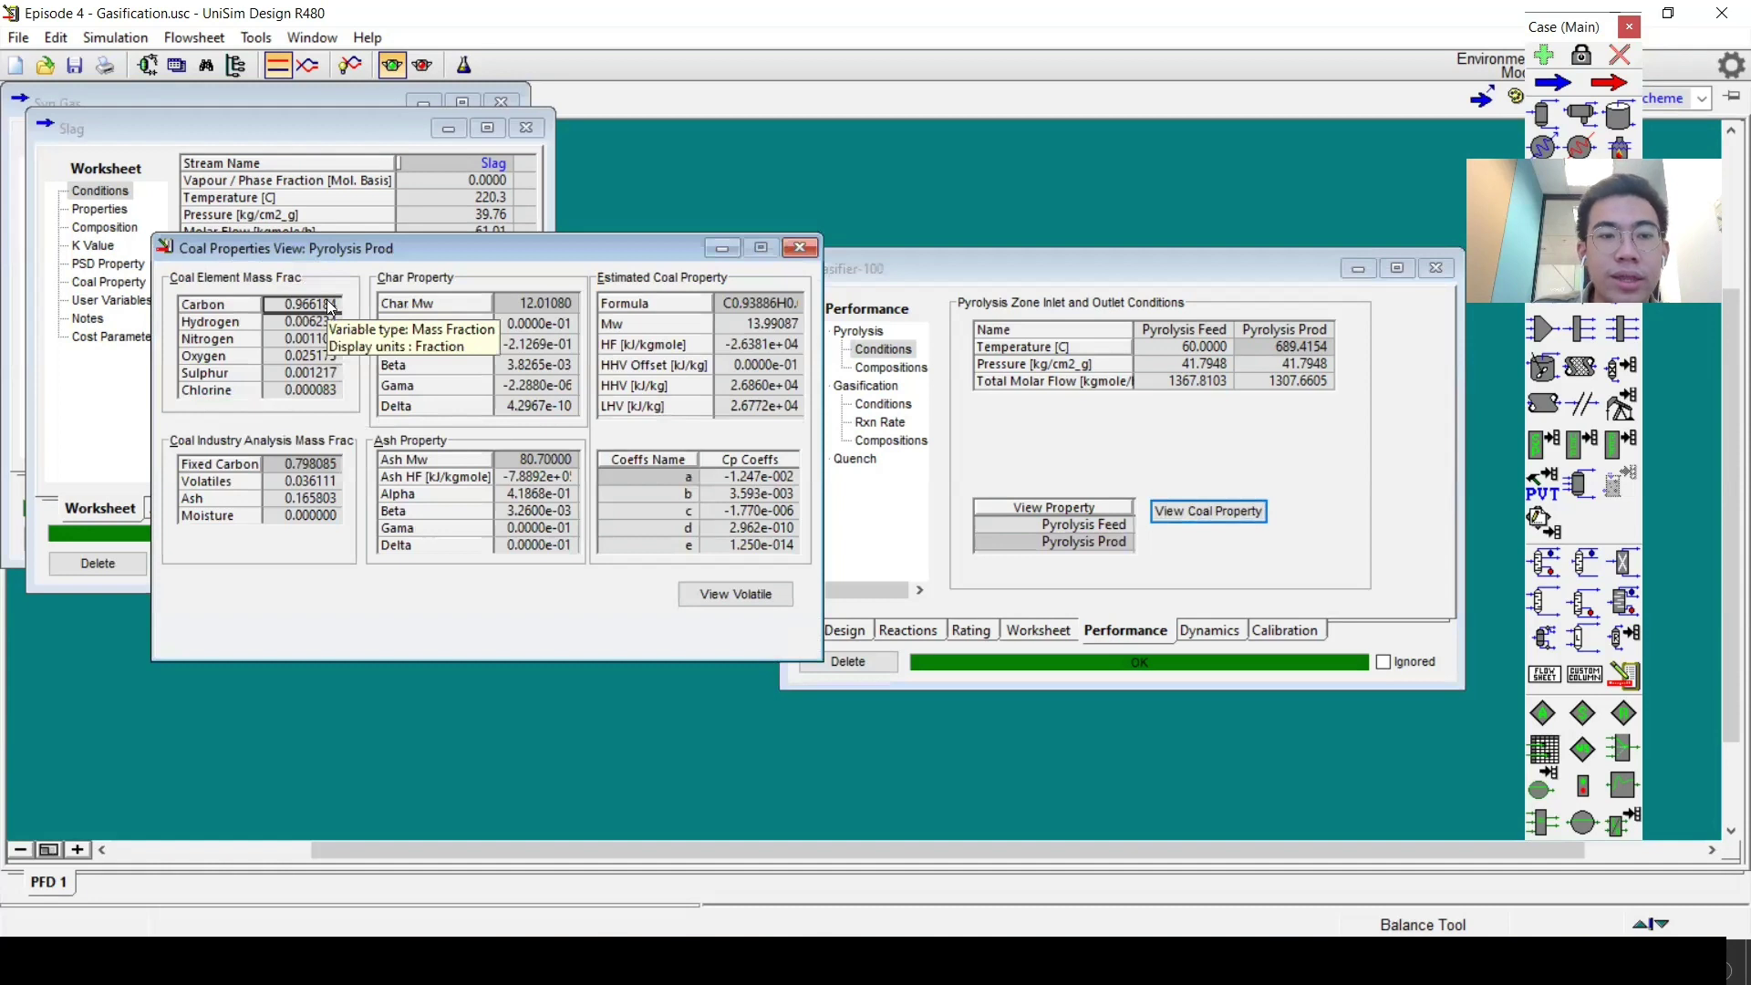
pyautogui.click(801, 248)
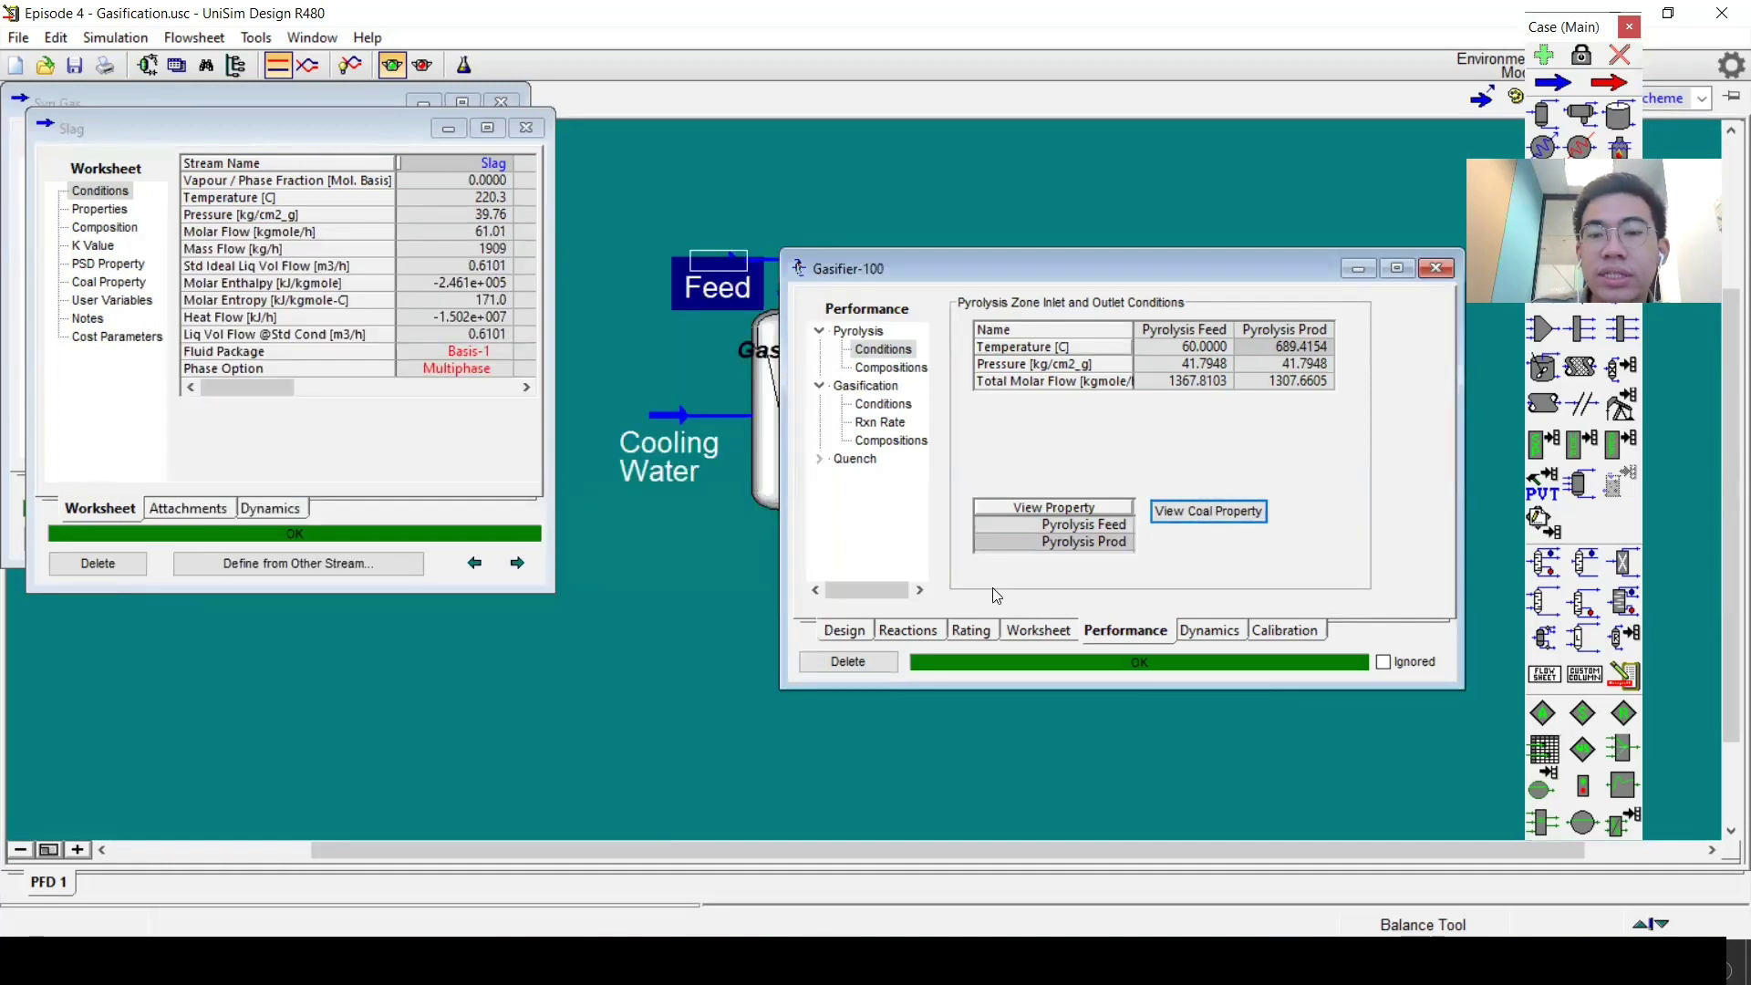
pyautogui.click(1067, 531)
pyautogui.click(1084, 540)
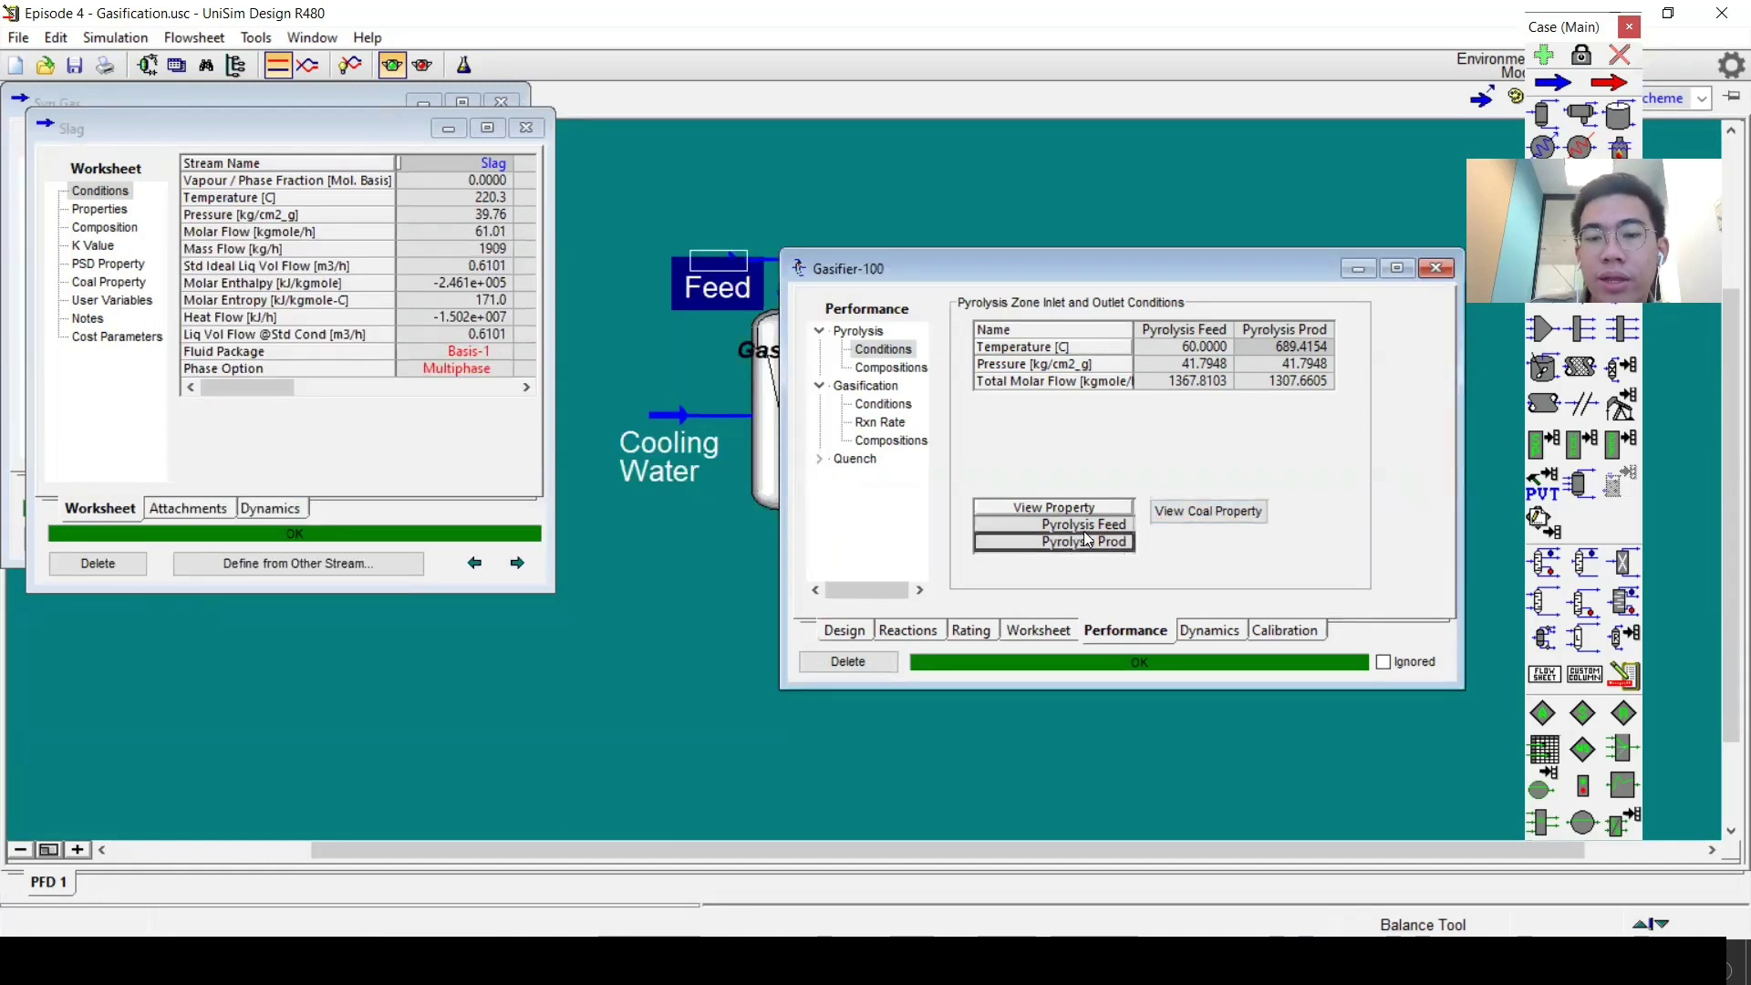
pyautogui.click(1083, 527)
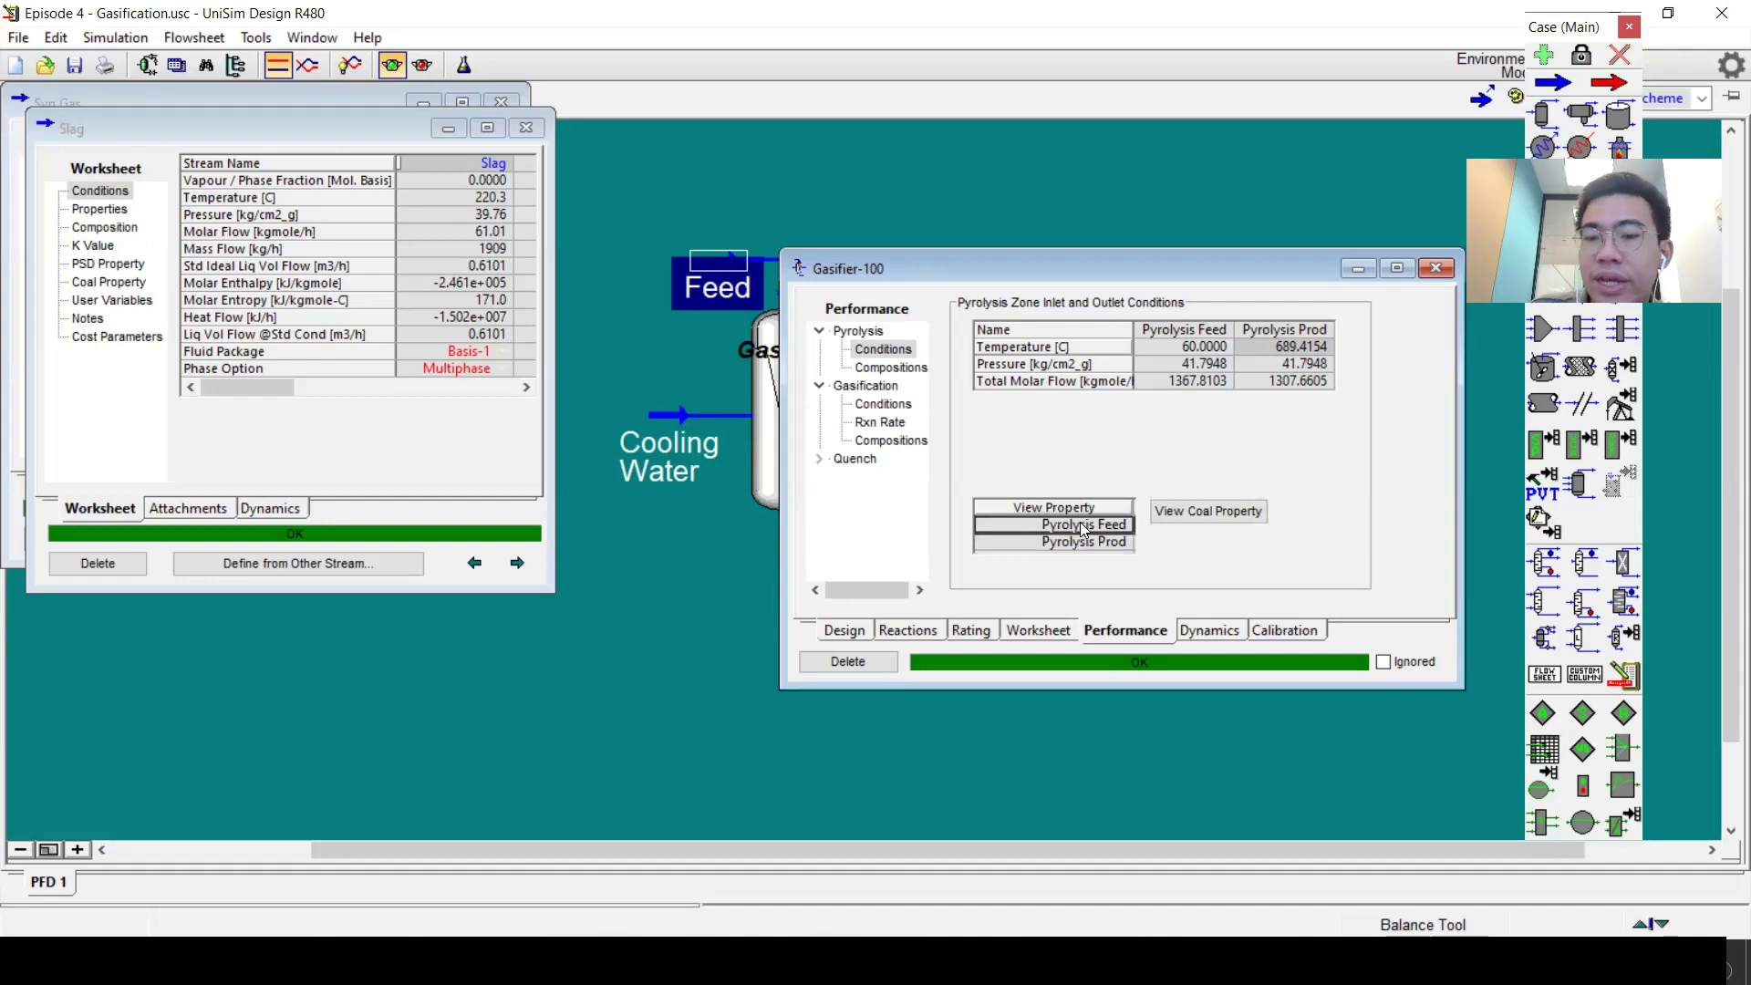
# Close the Slag stream window and compare the inlet and outlet compositions of Gasifier-100's pyrolysis zone, including coal, oxygen, CO2 and hydrogen flows.
pyautogui.click(546, 128)
pyautogui.click(886, 368)
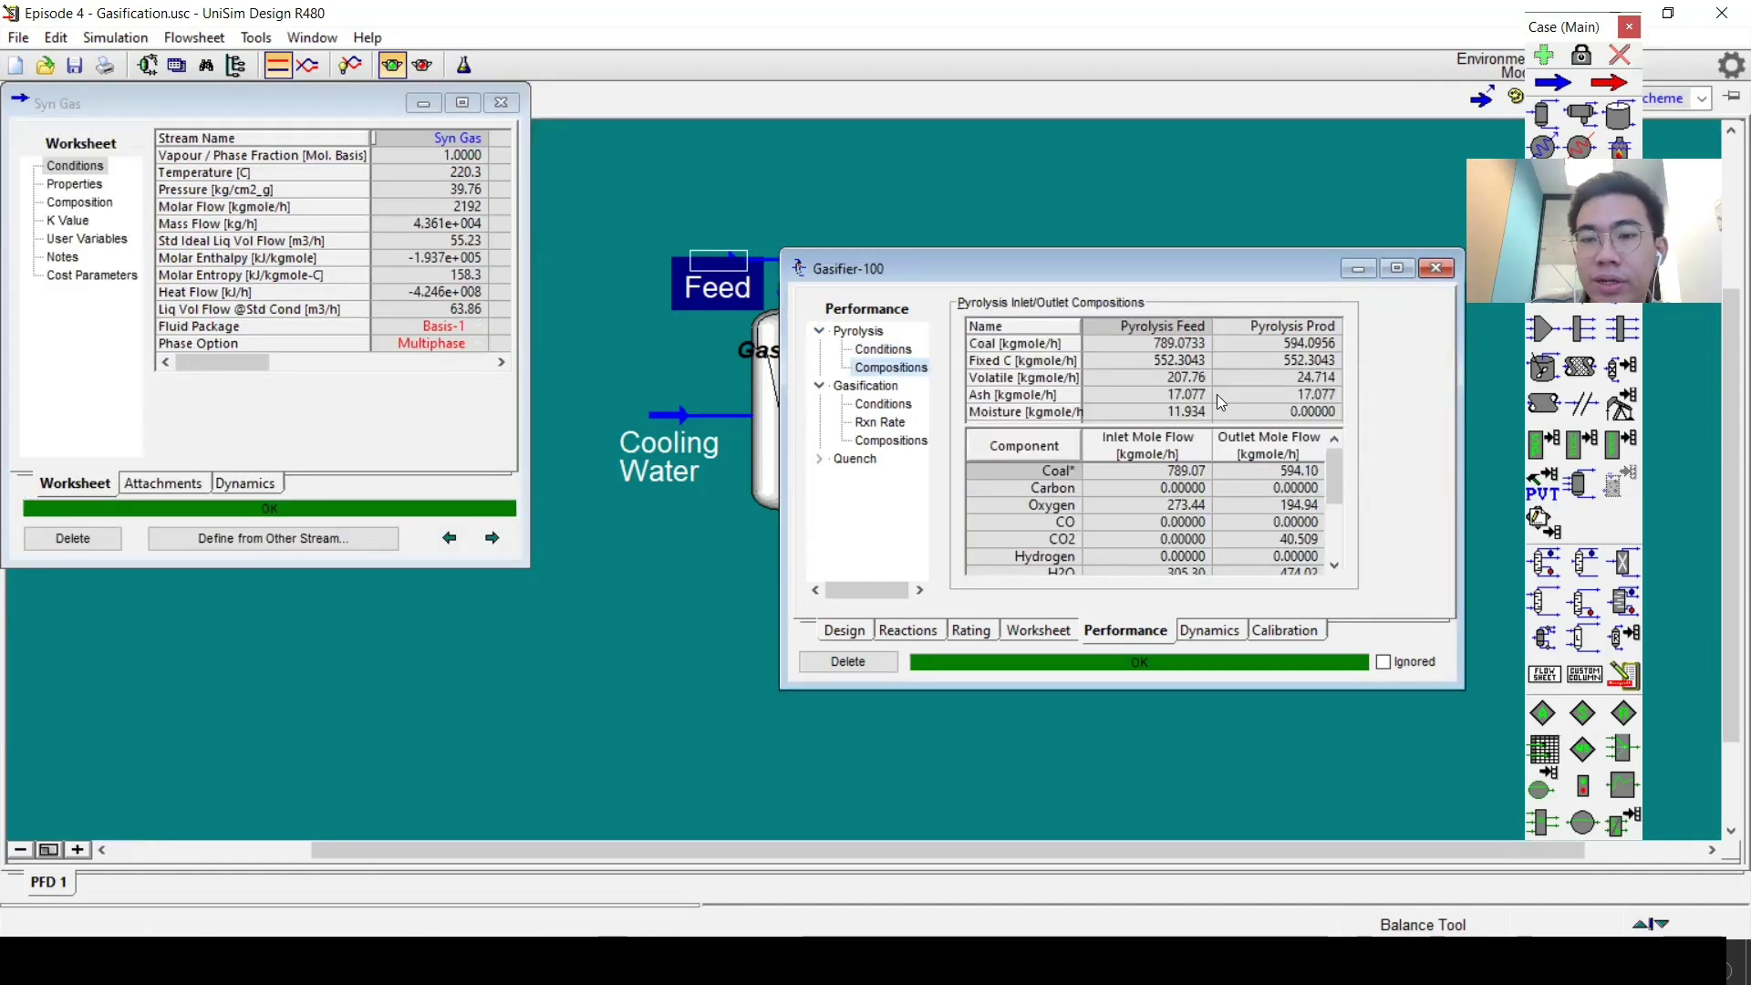
pyautogui.moveTo(1237, 355)
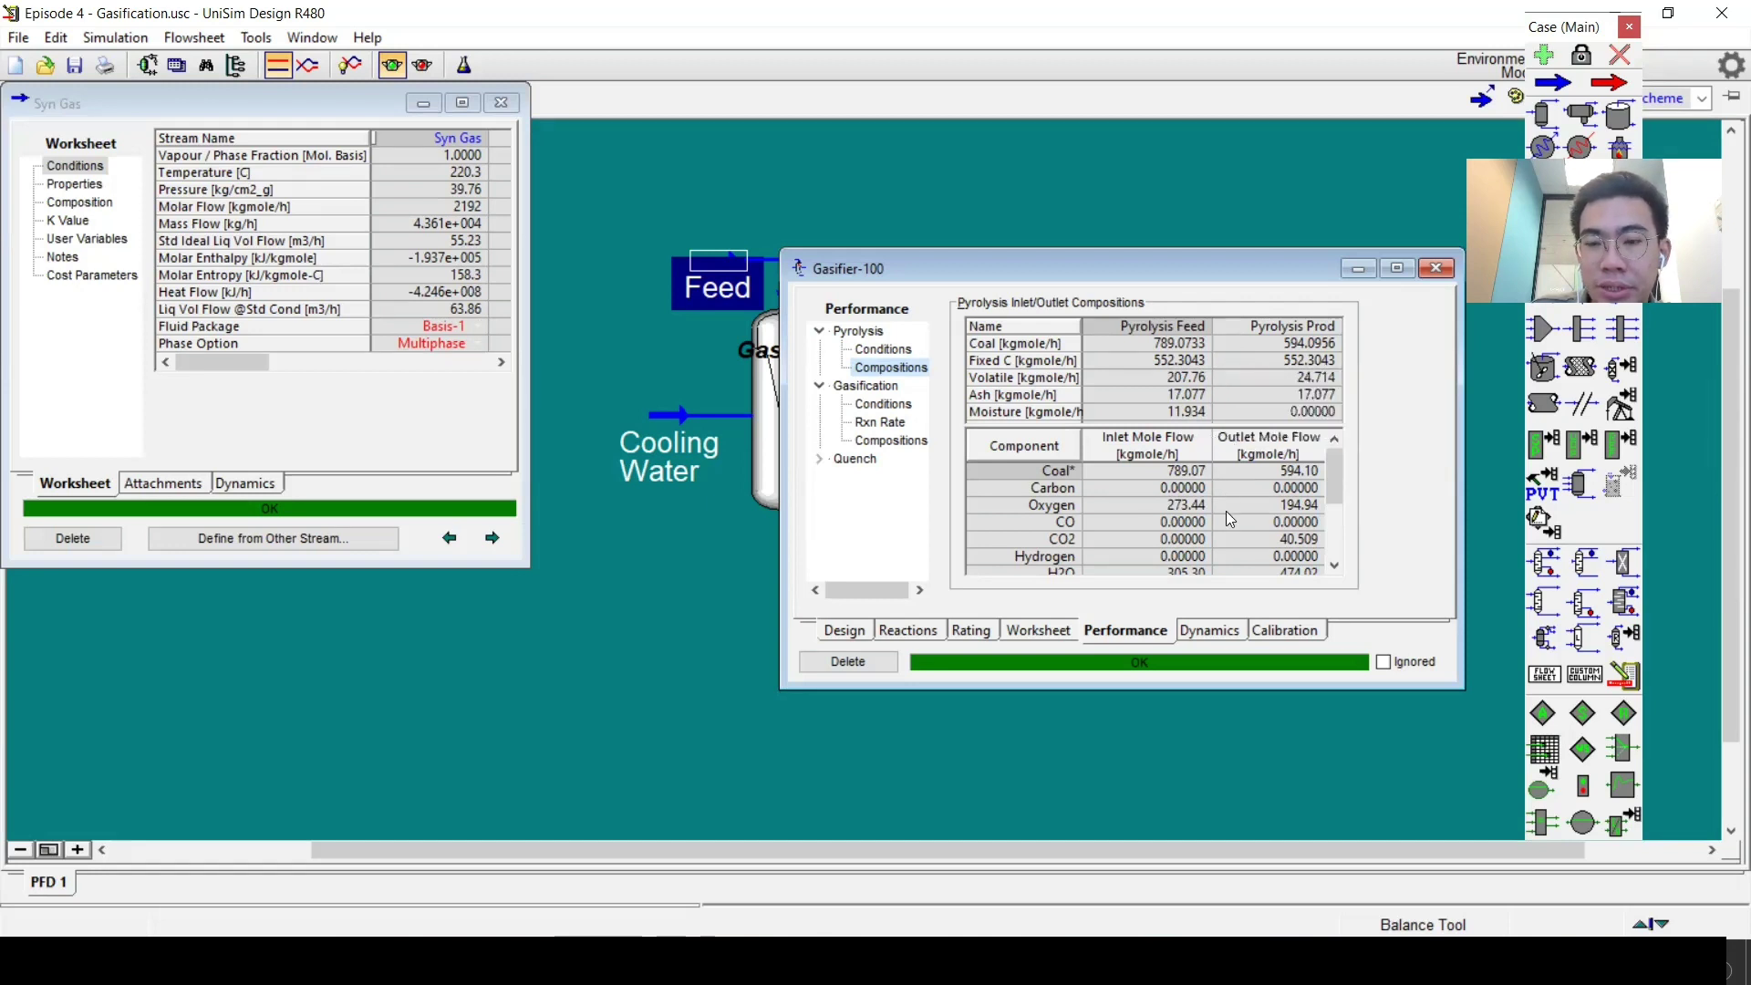
pyautogui.moveTo(1255, 498)
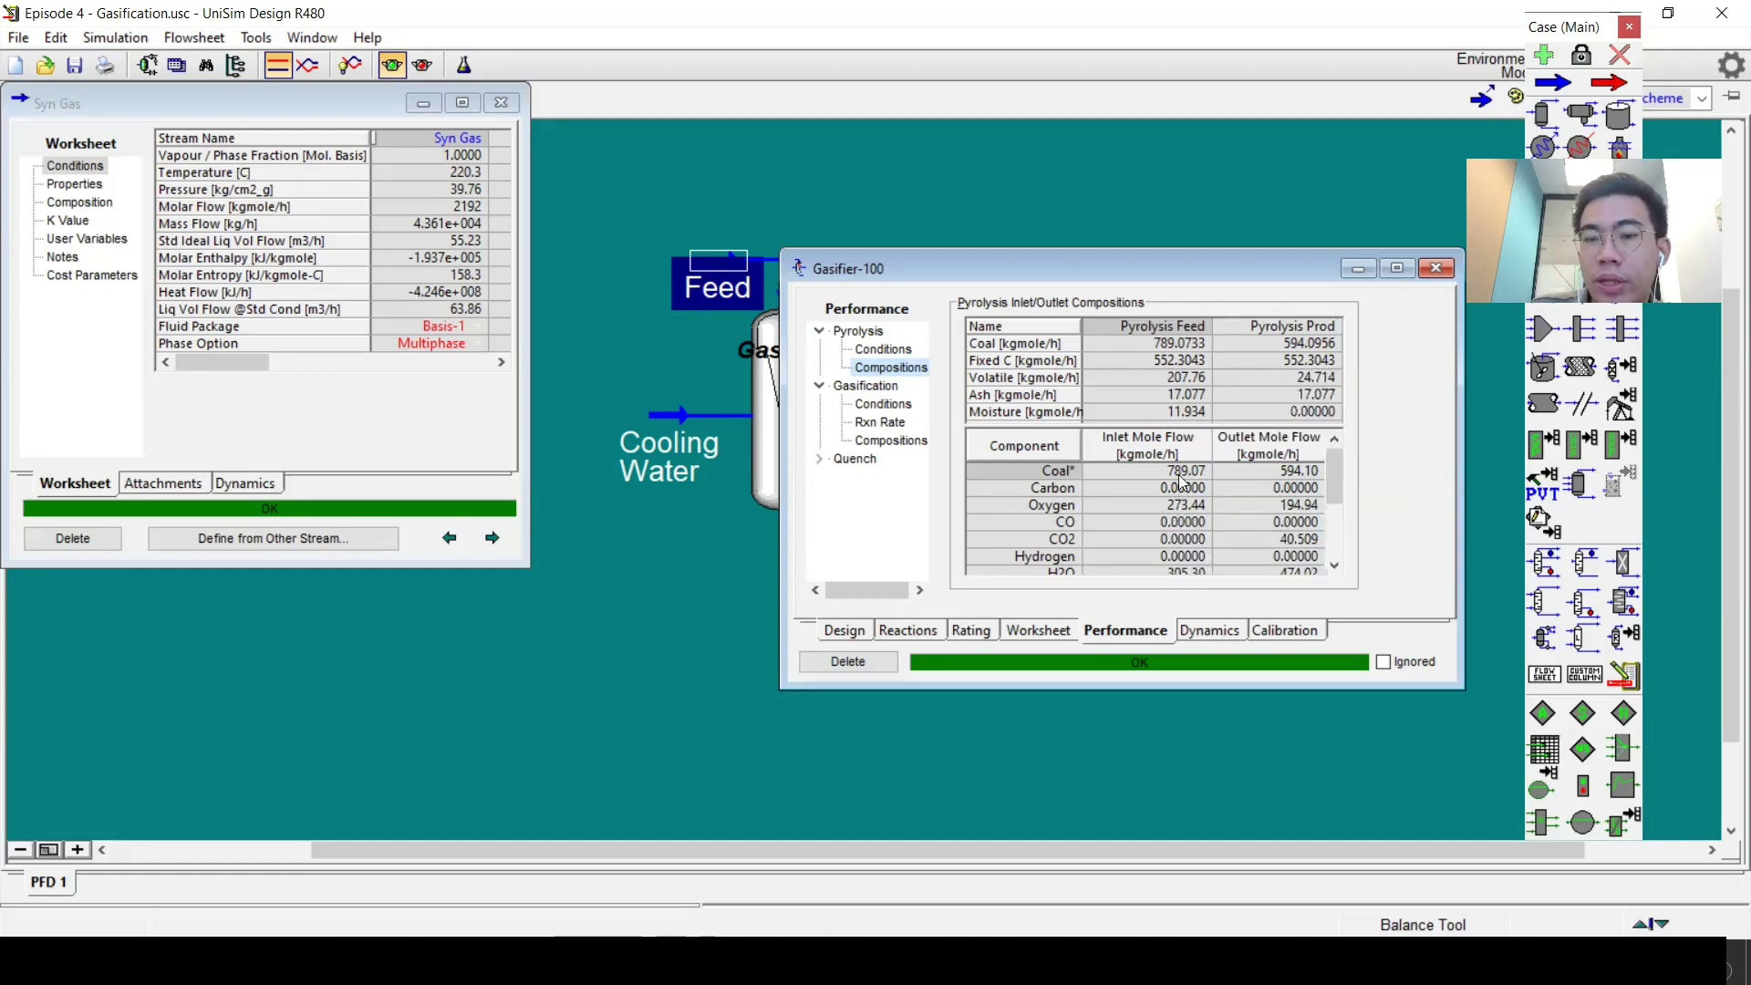
pyautogui.click(1179, 473)
pyautogui.click(1195, 507)
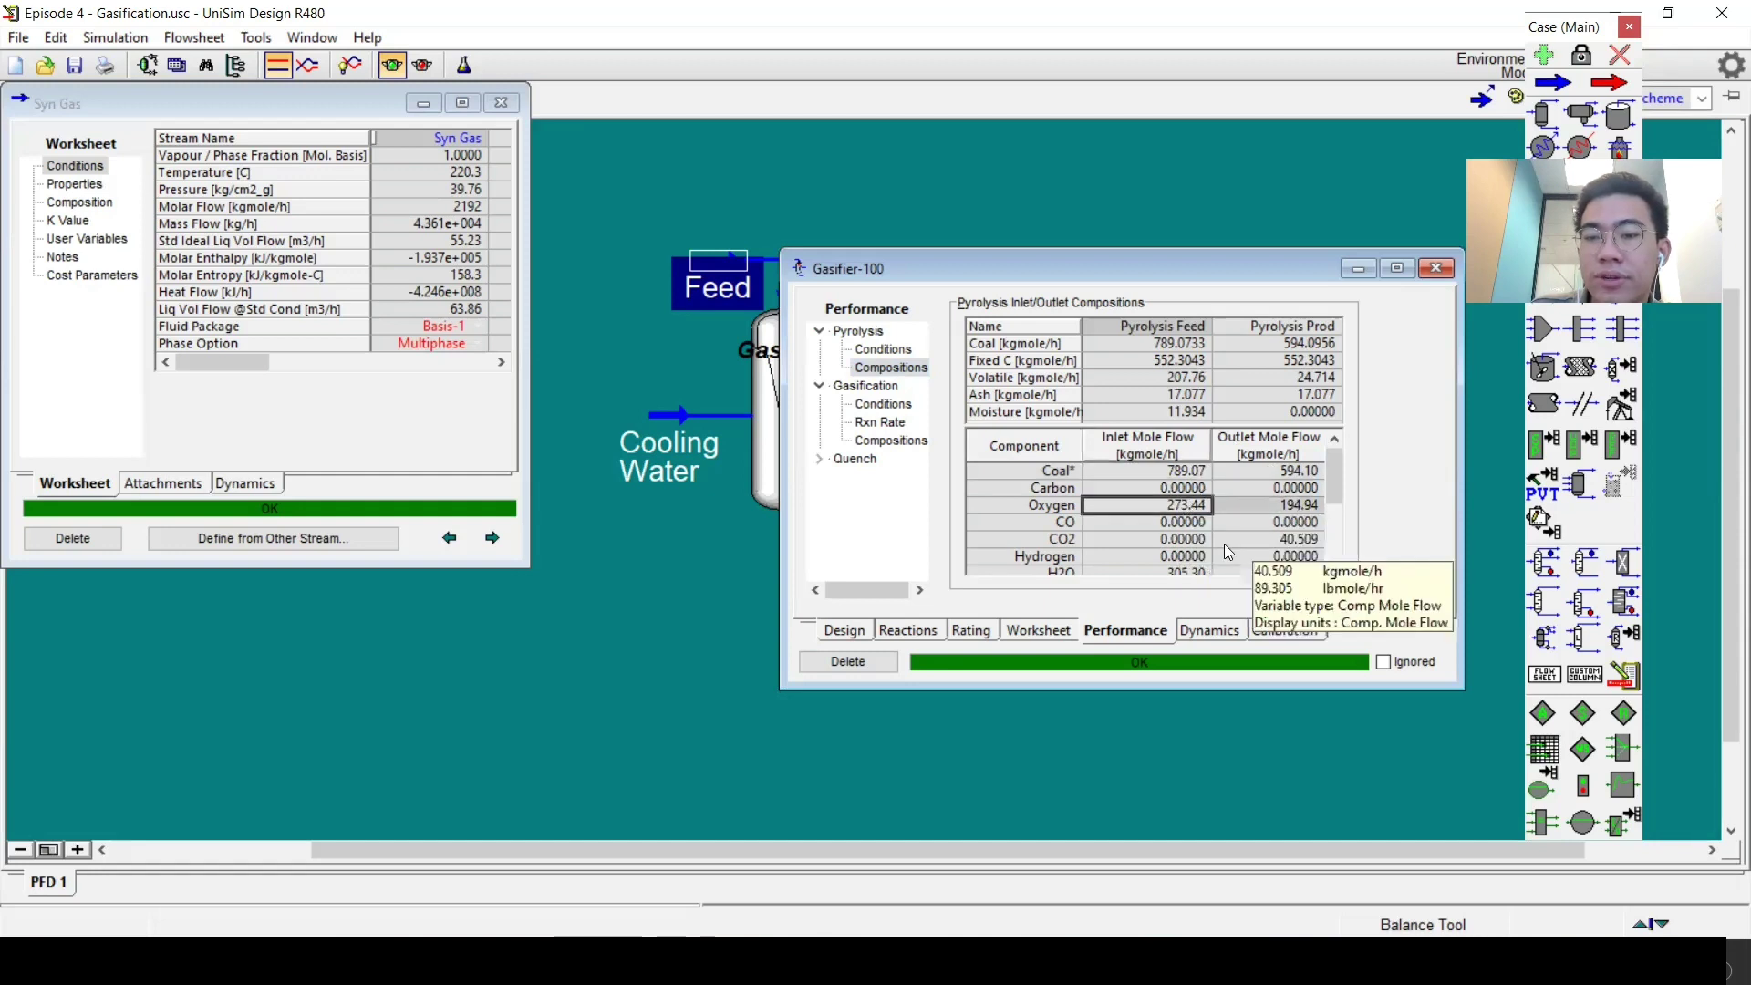
pyautogui.scroll(-2, 1145, 543)
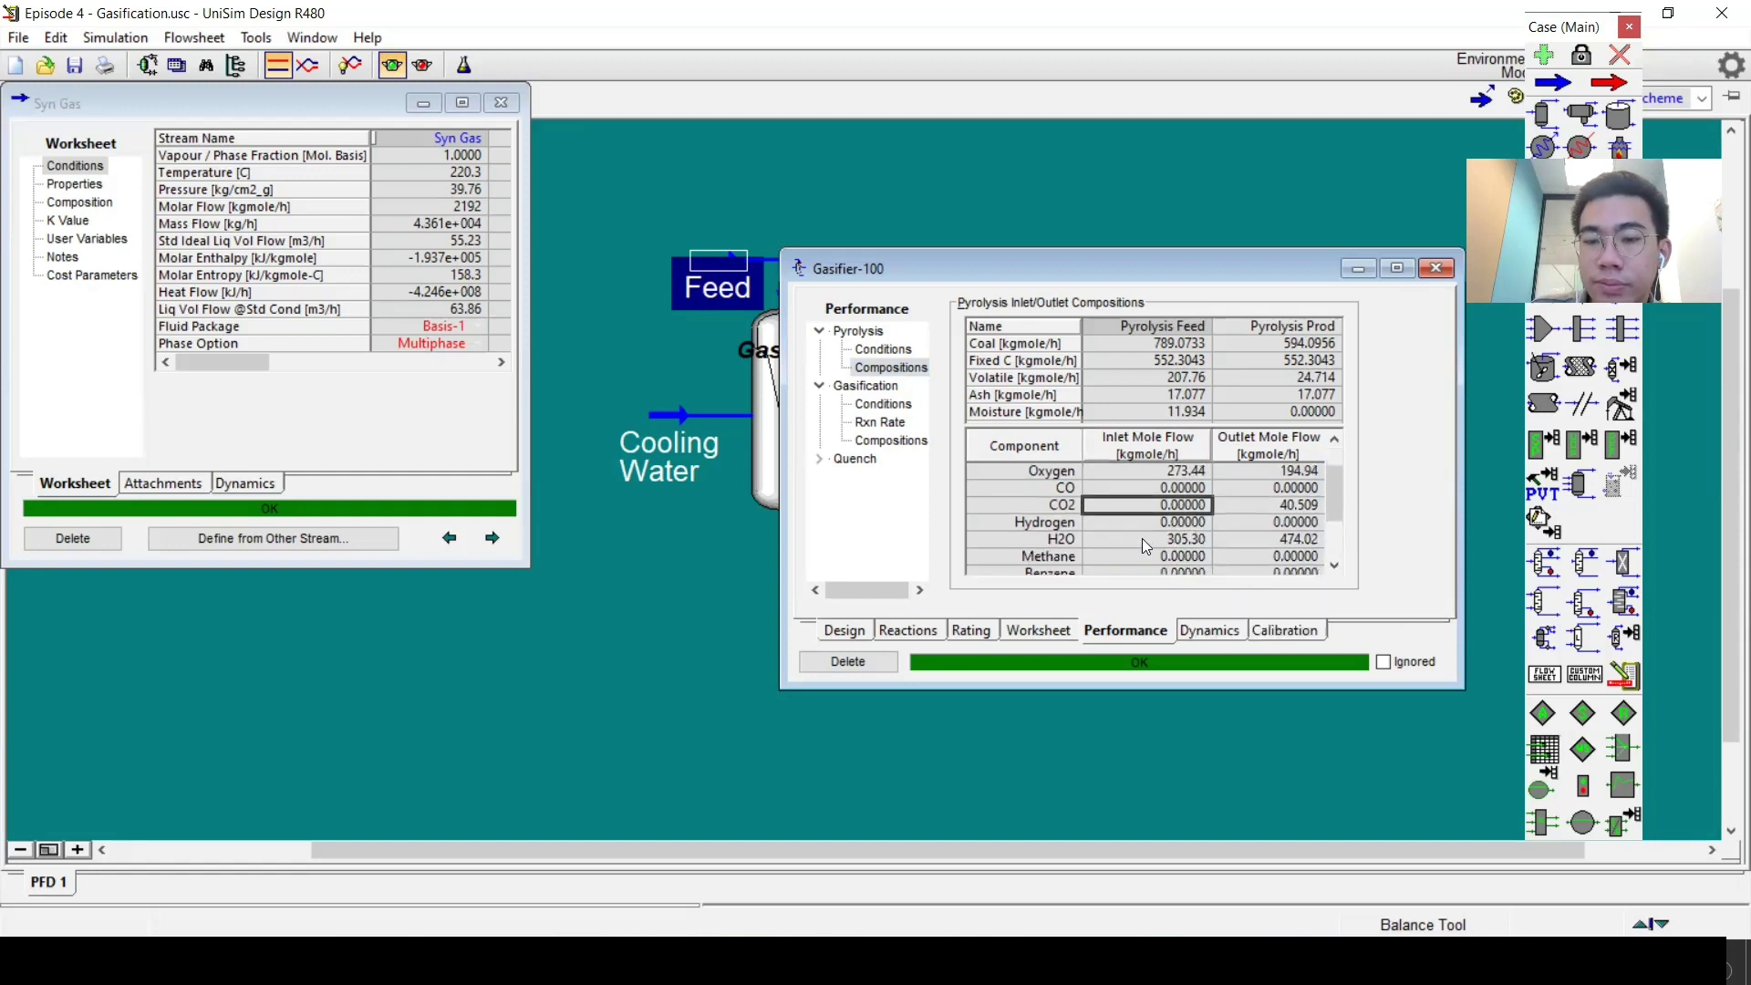
pyautogui.click(1192, 527)
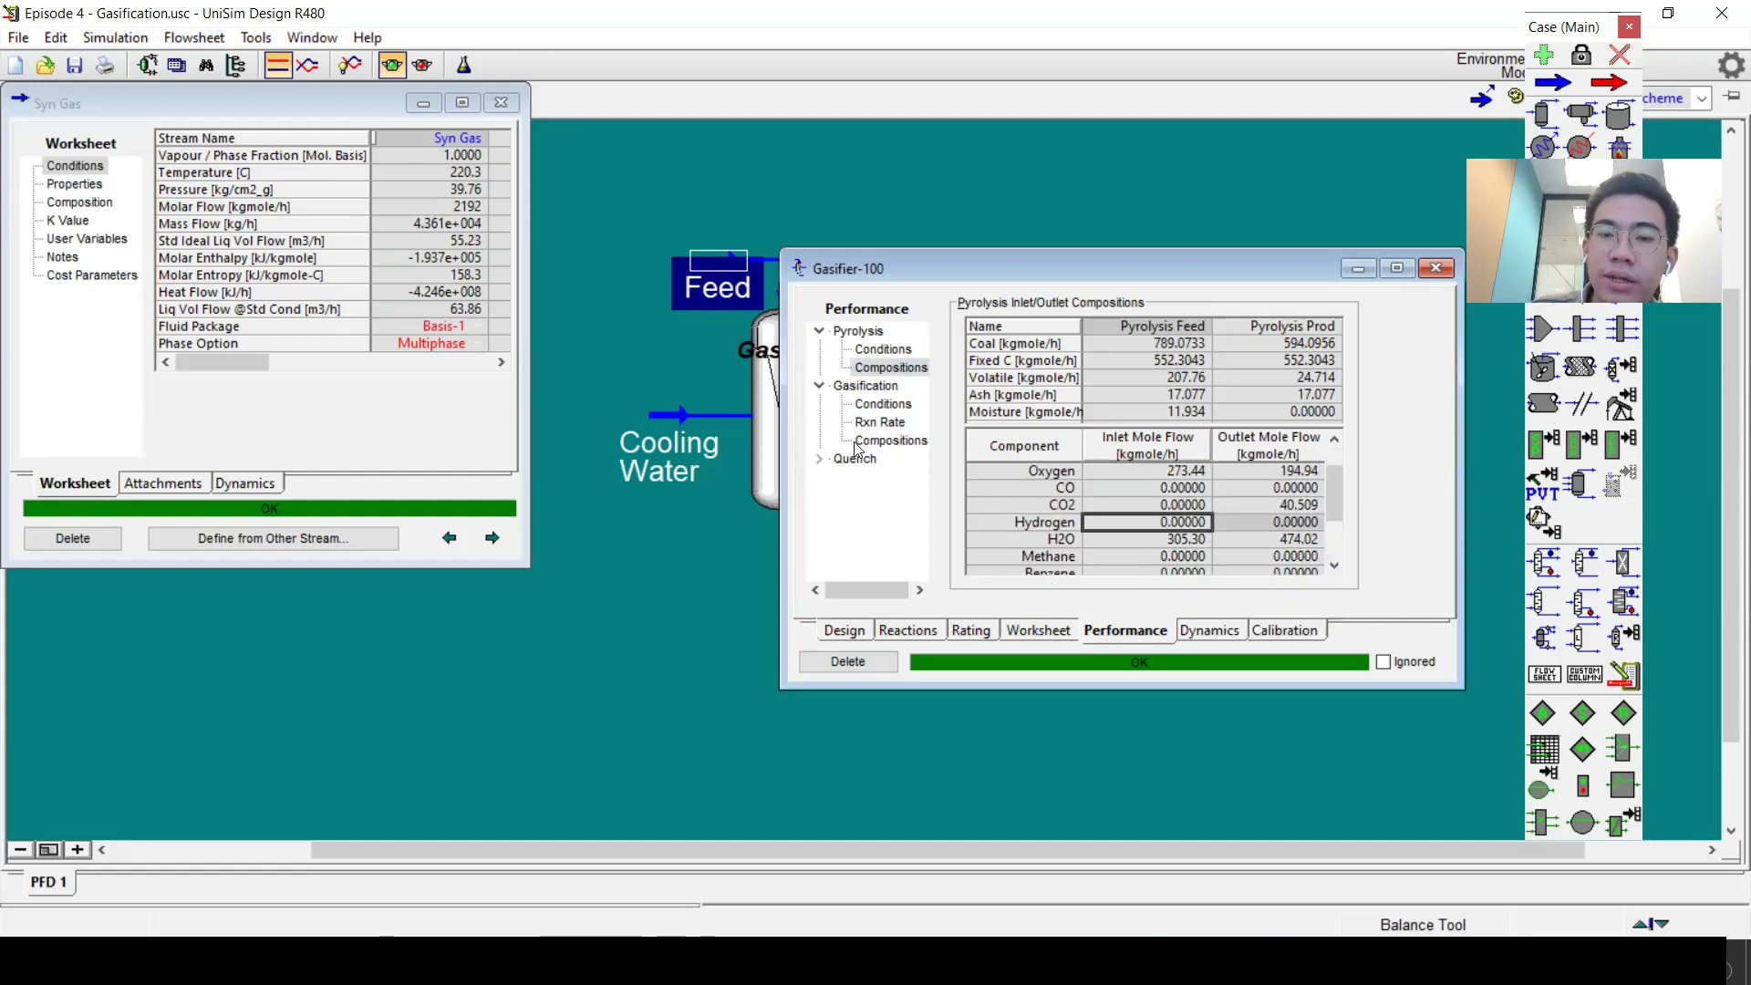
# Compare the inlet and outlet temperatures of Gasifier-100's gasification zone in its segment conditions.
pyautogui.click(871, 406)
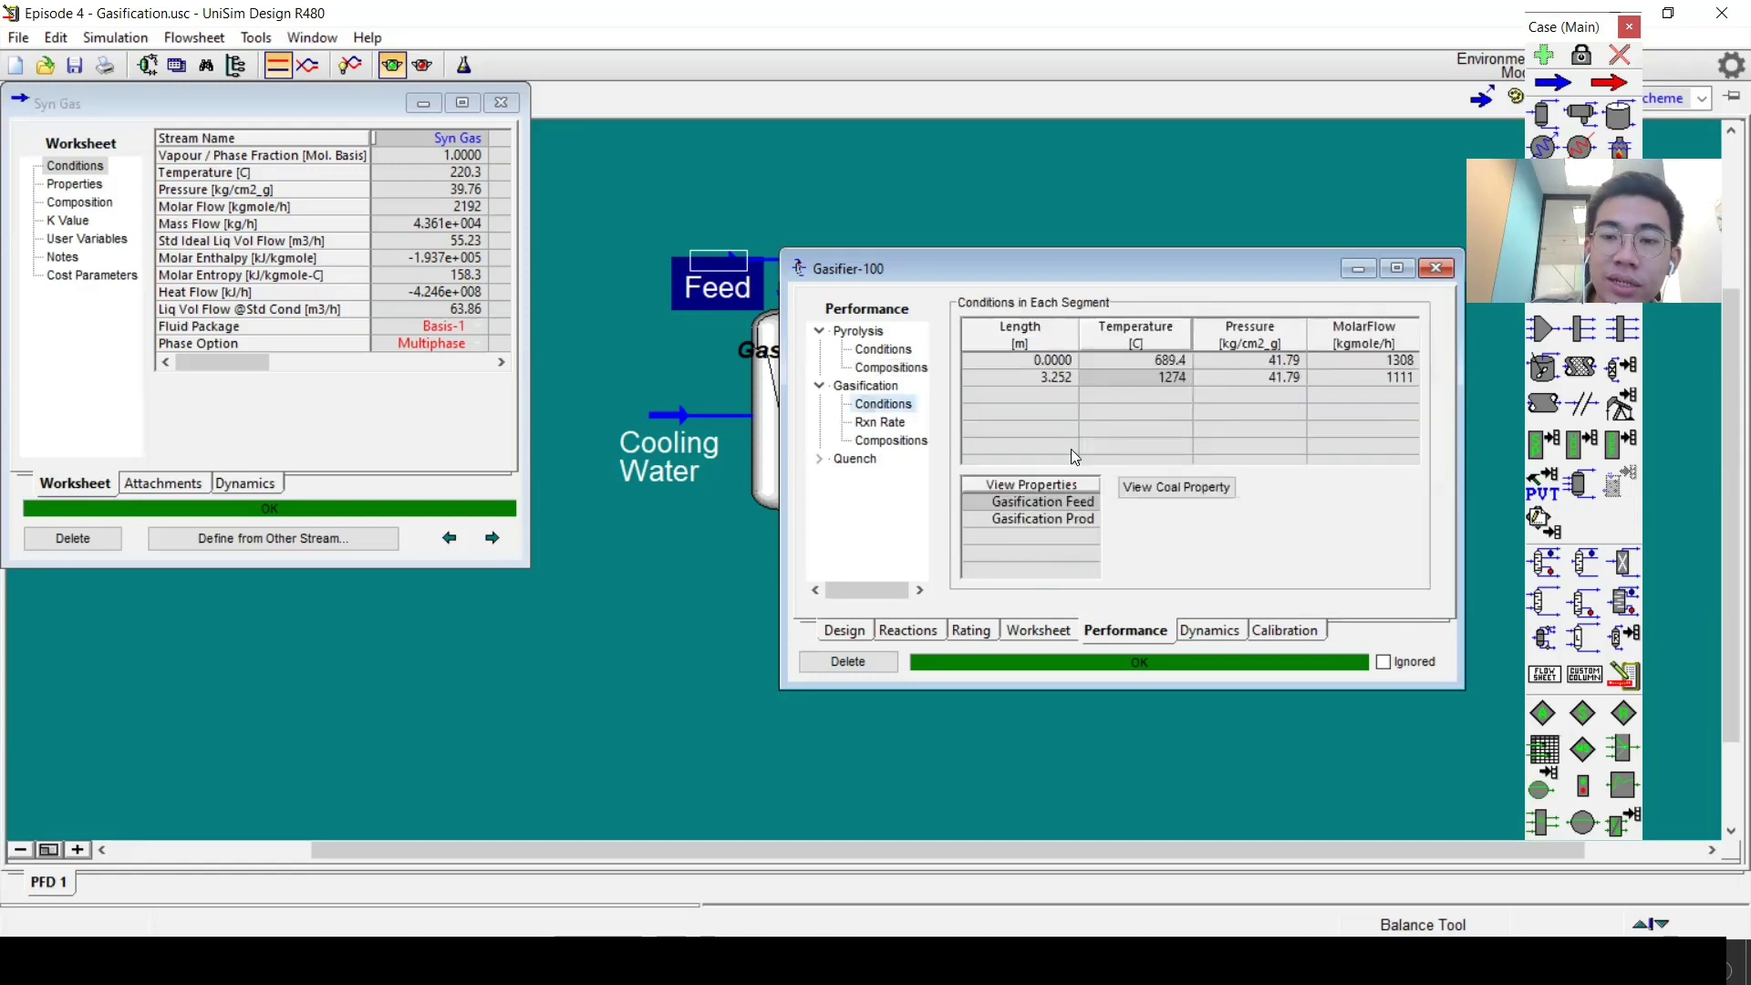
pyautogui.click(1098, 434)
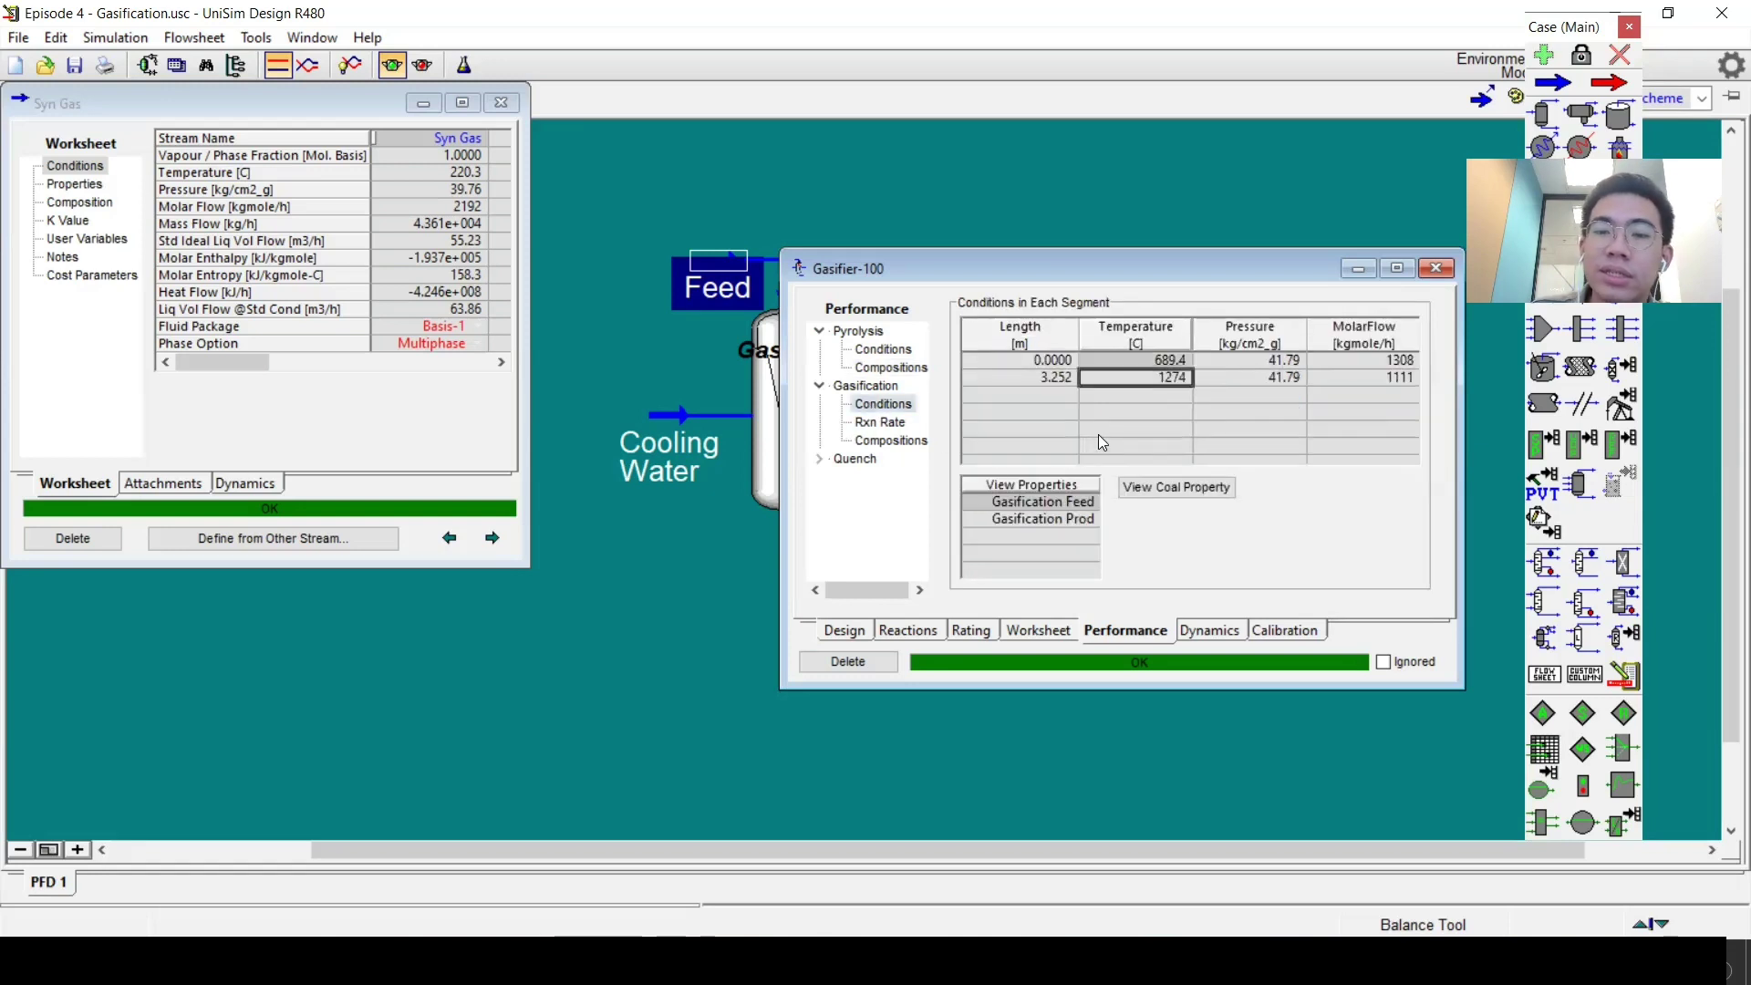
pyautogui.click(1107, 354)
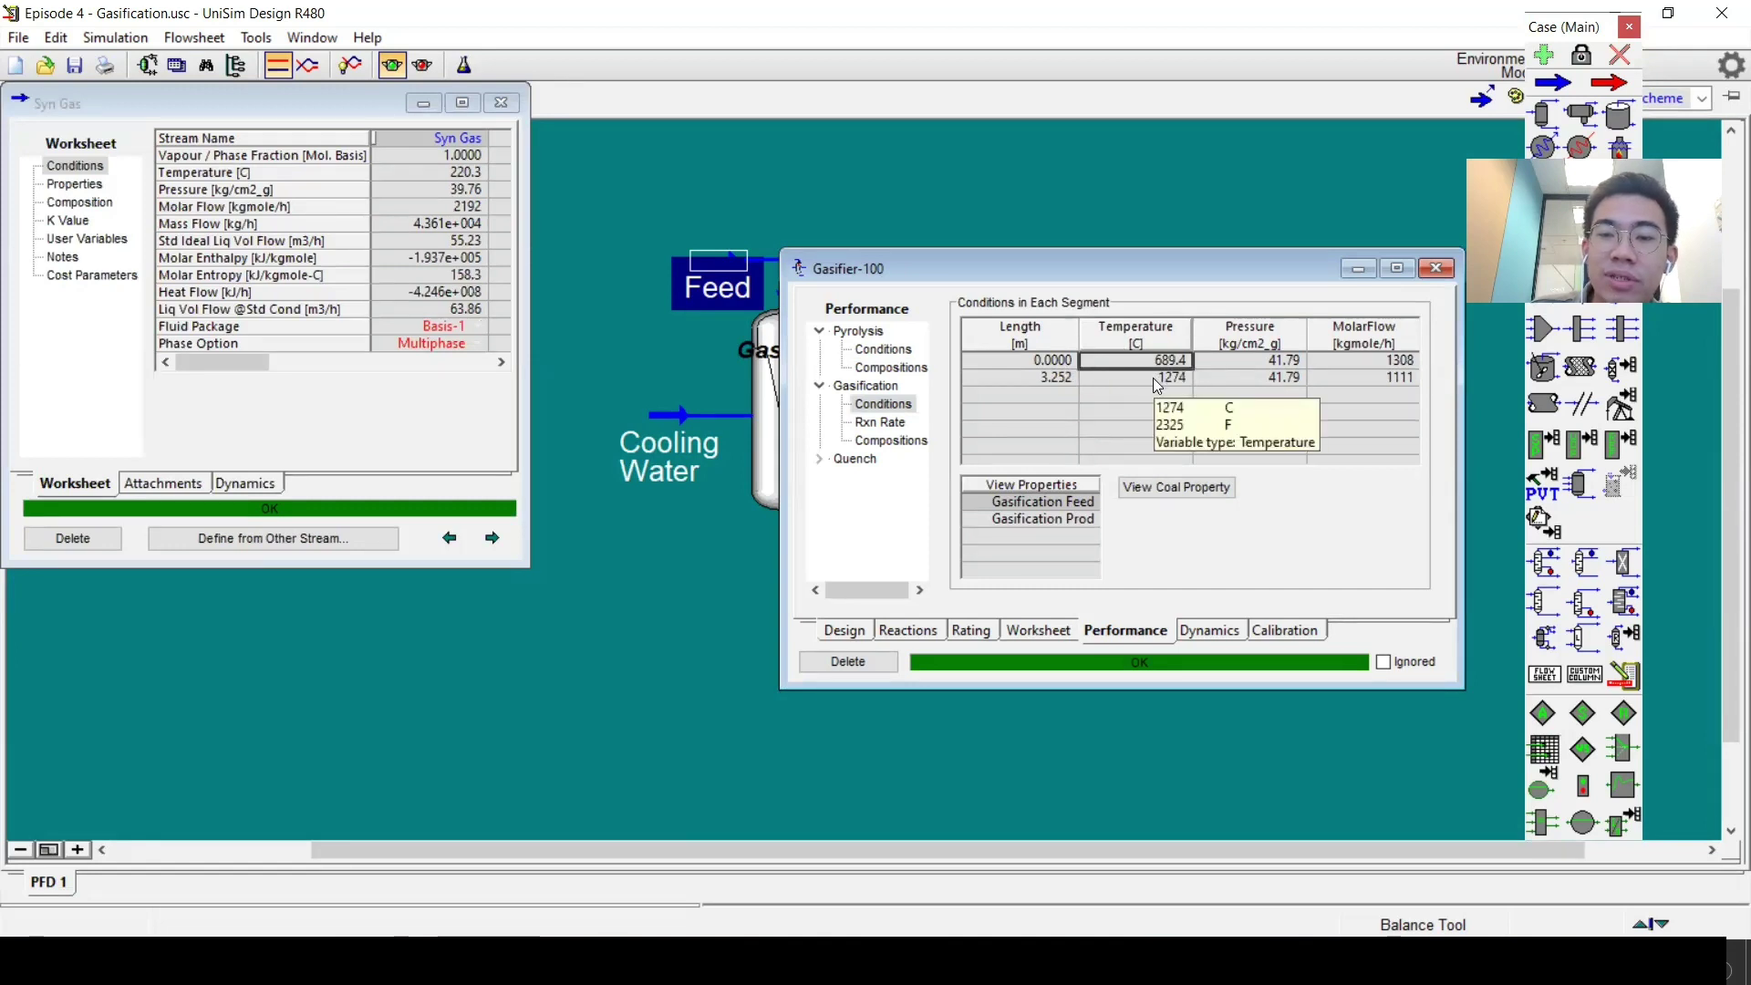
pyautogui.moveTo(1163, 363)
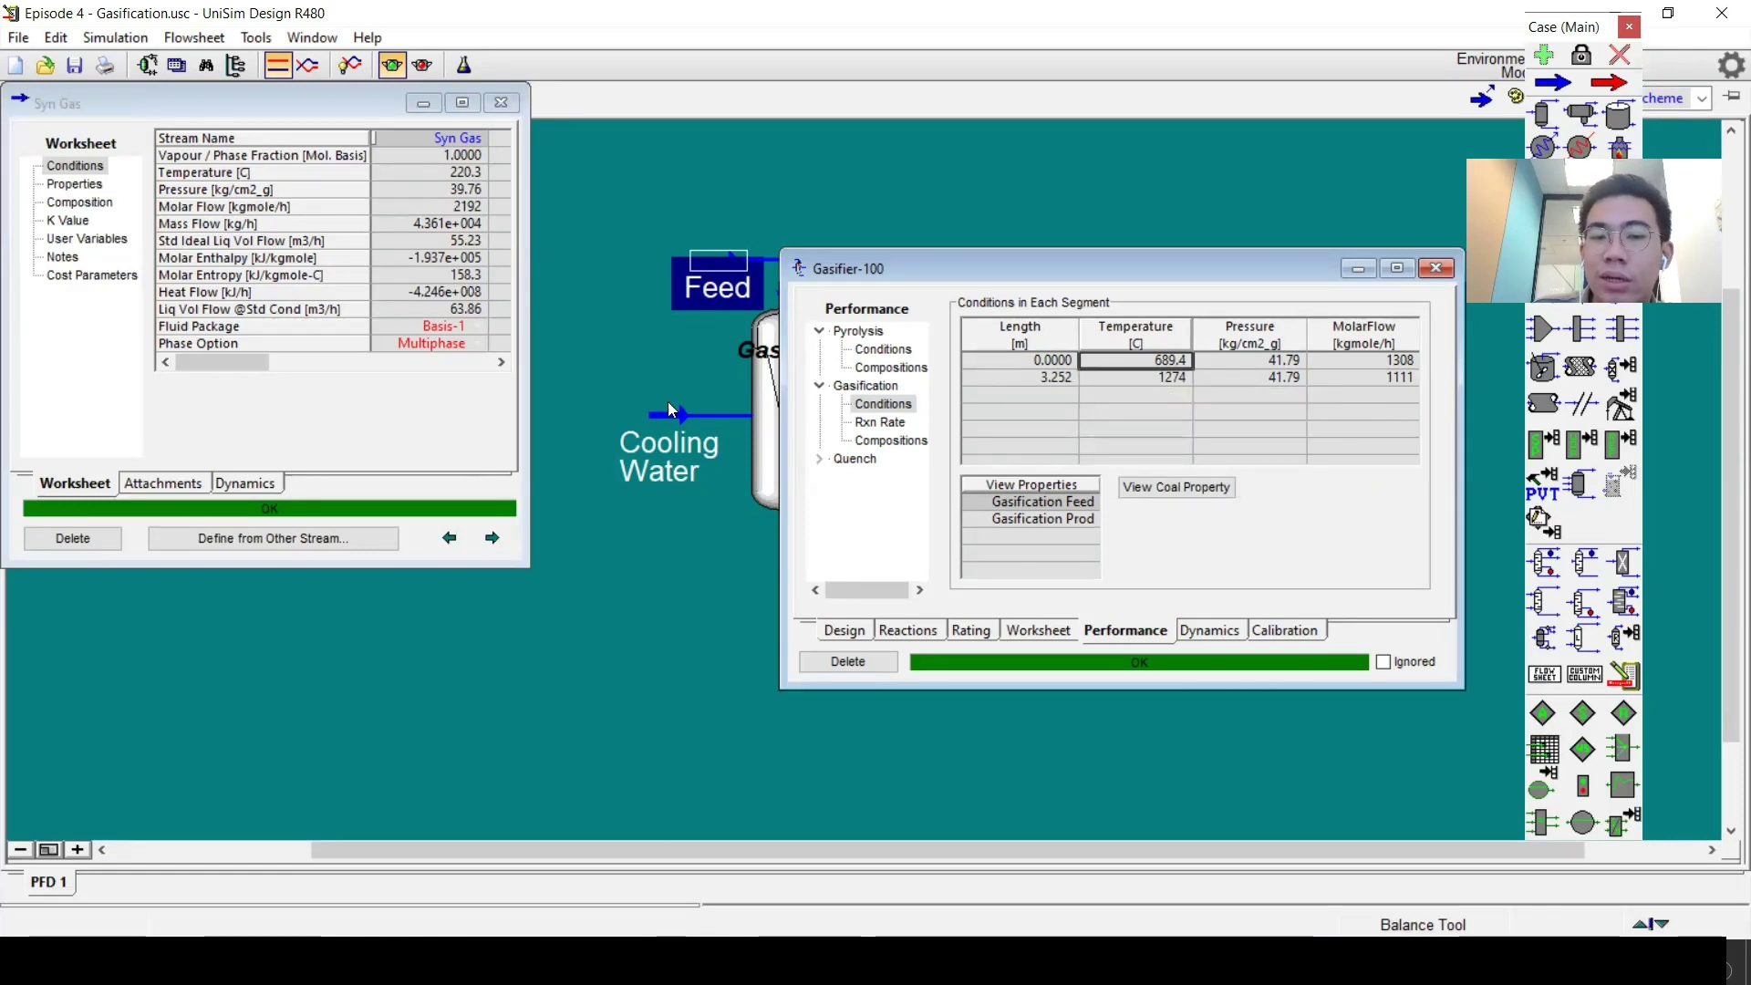
pyautogui.moveTo(1140, 384)
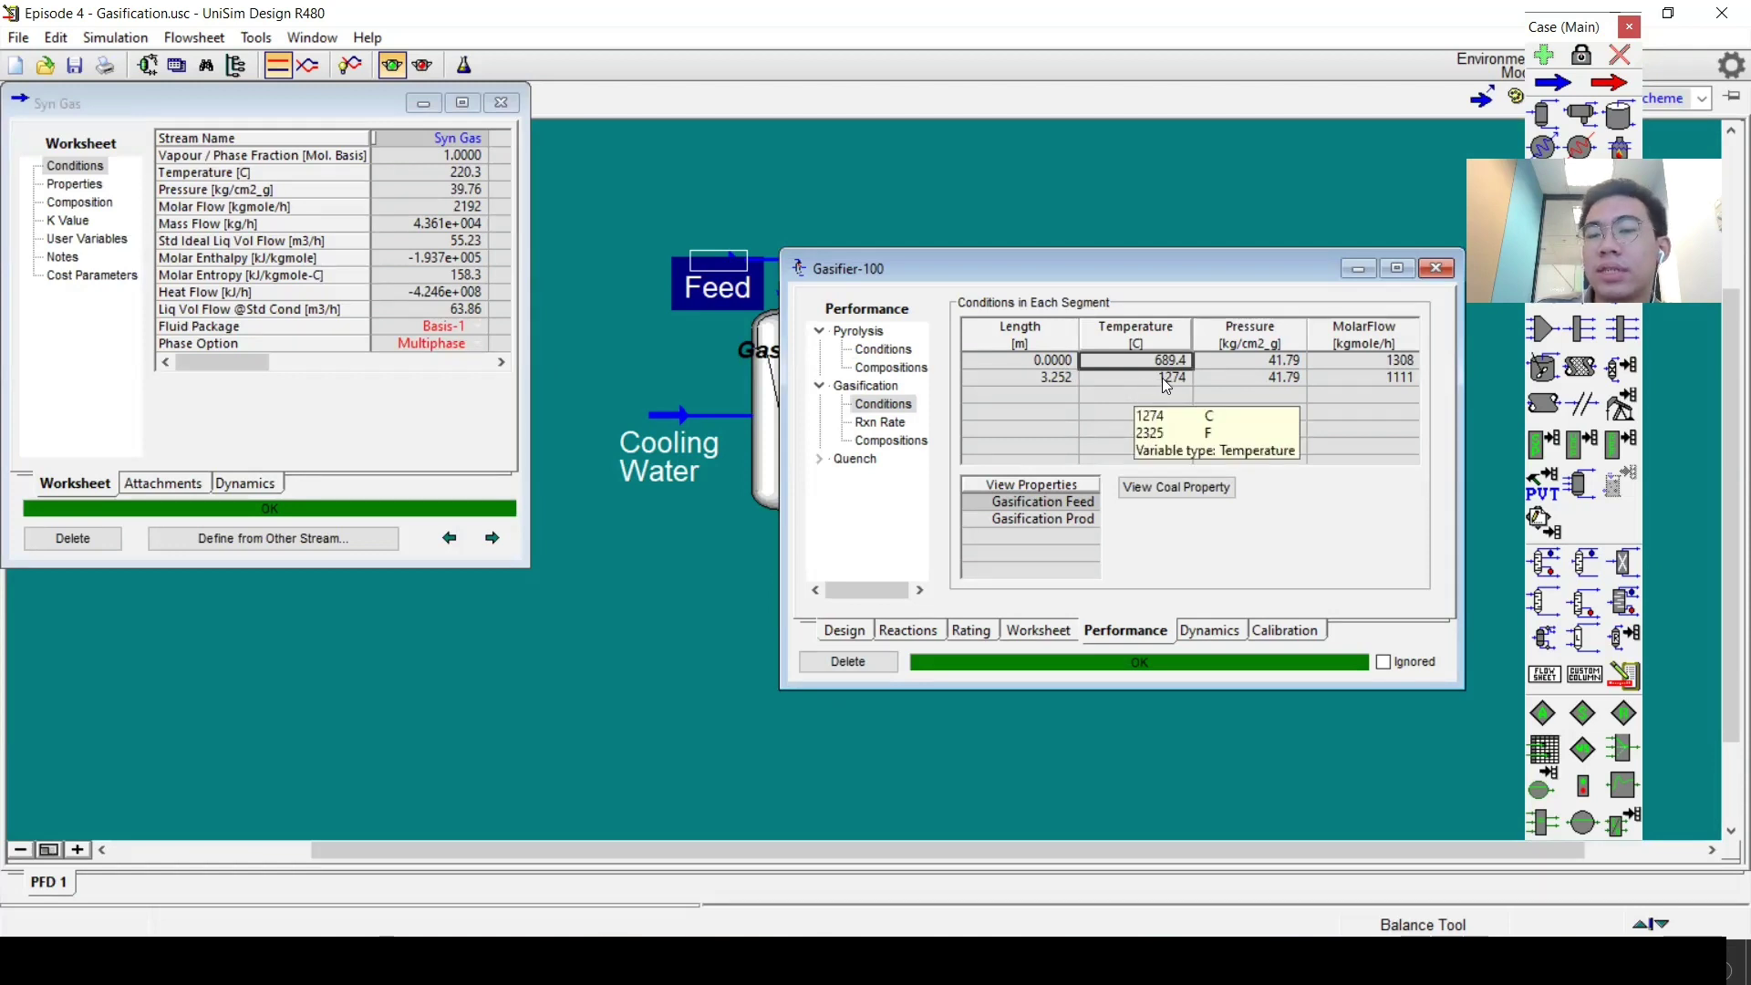
pyautogui.click(1171, 377)
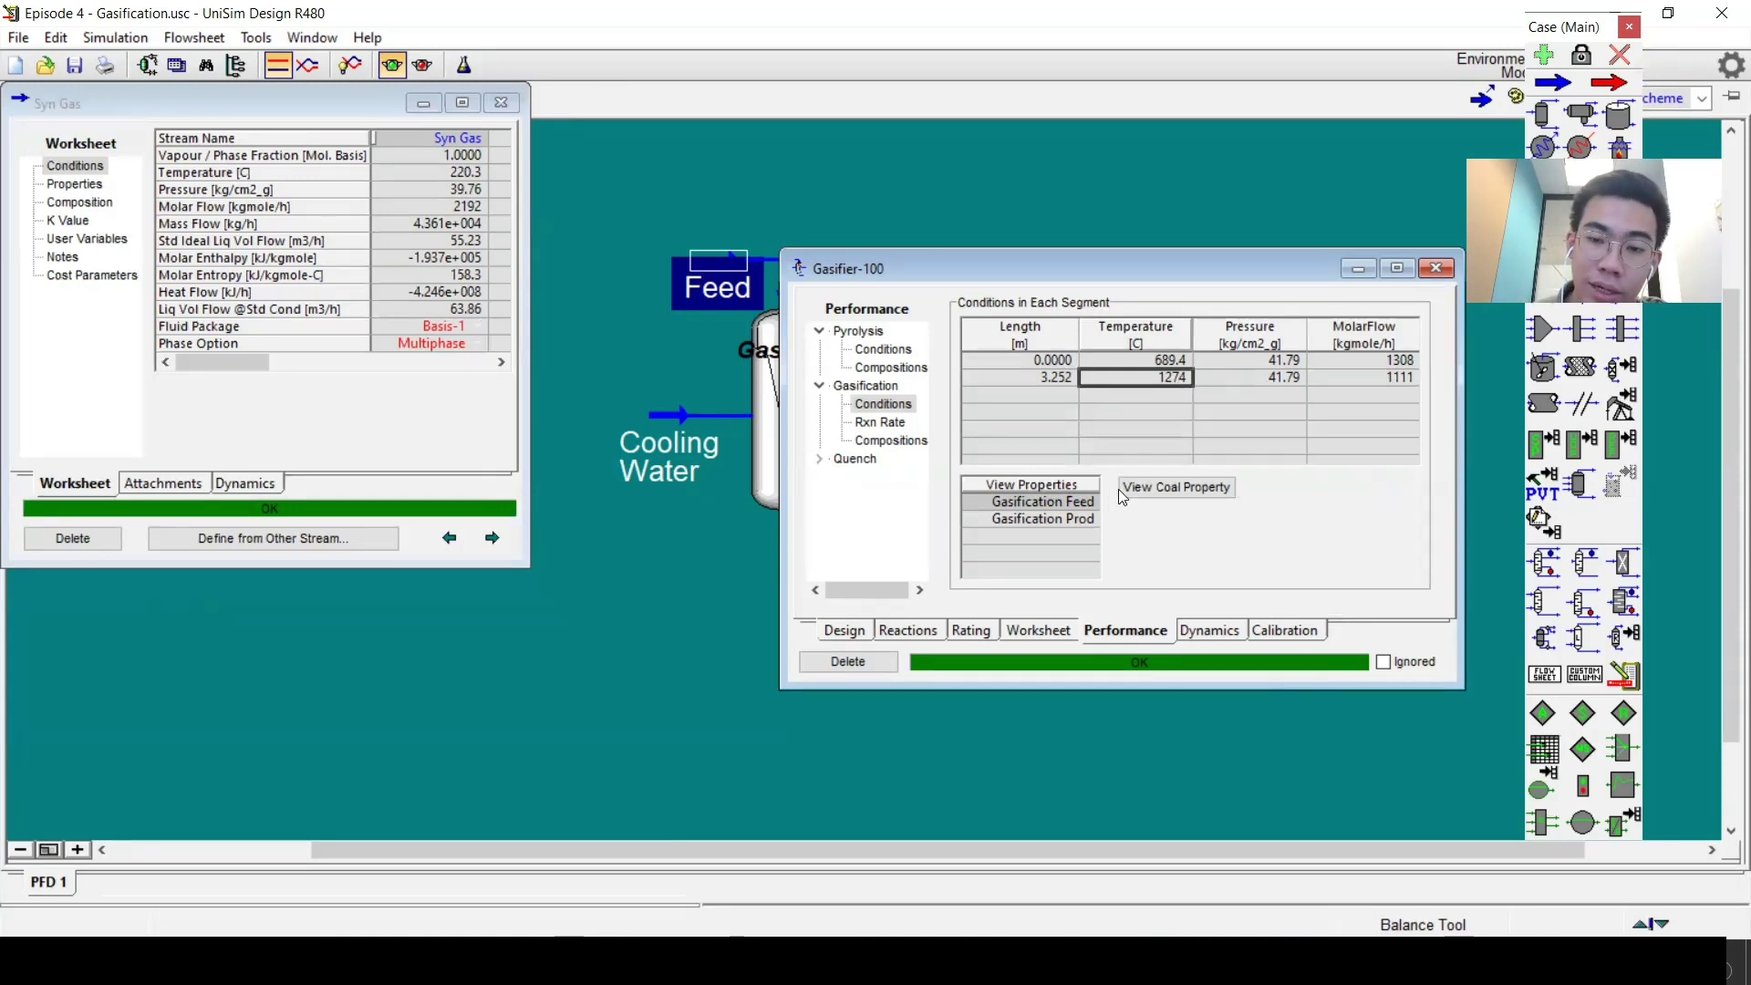
# Examine the coal properties of the gasification feed and the gasification product, including their element mass fractions.
pyautogui.click(1175, 488)
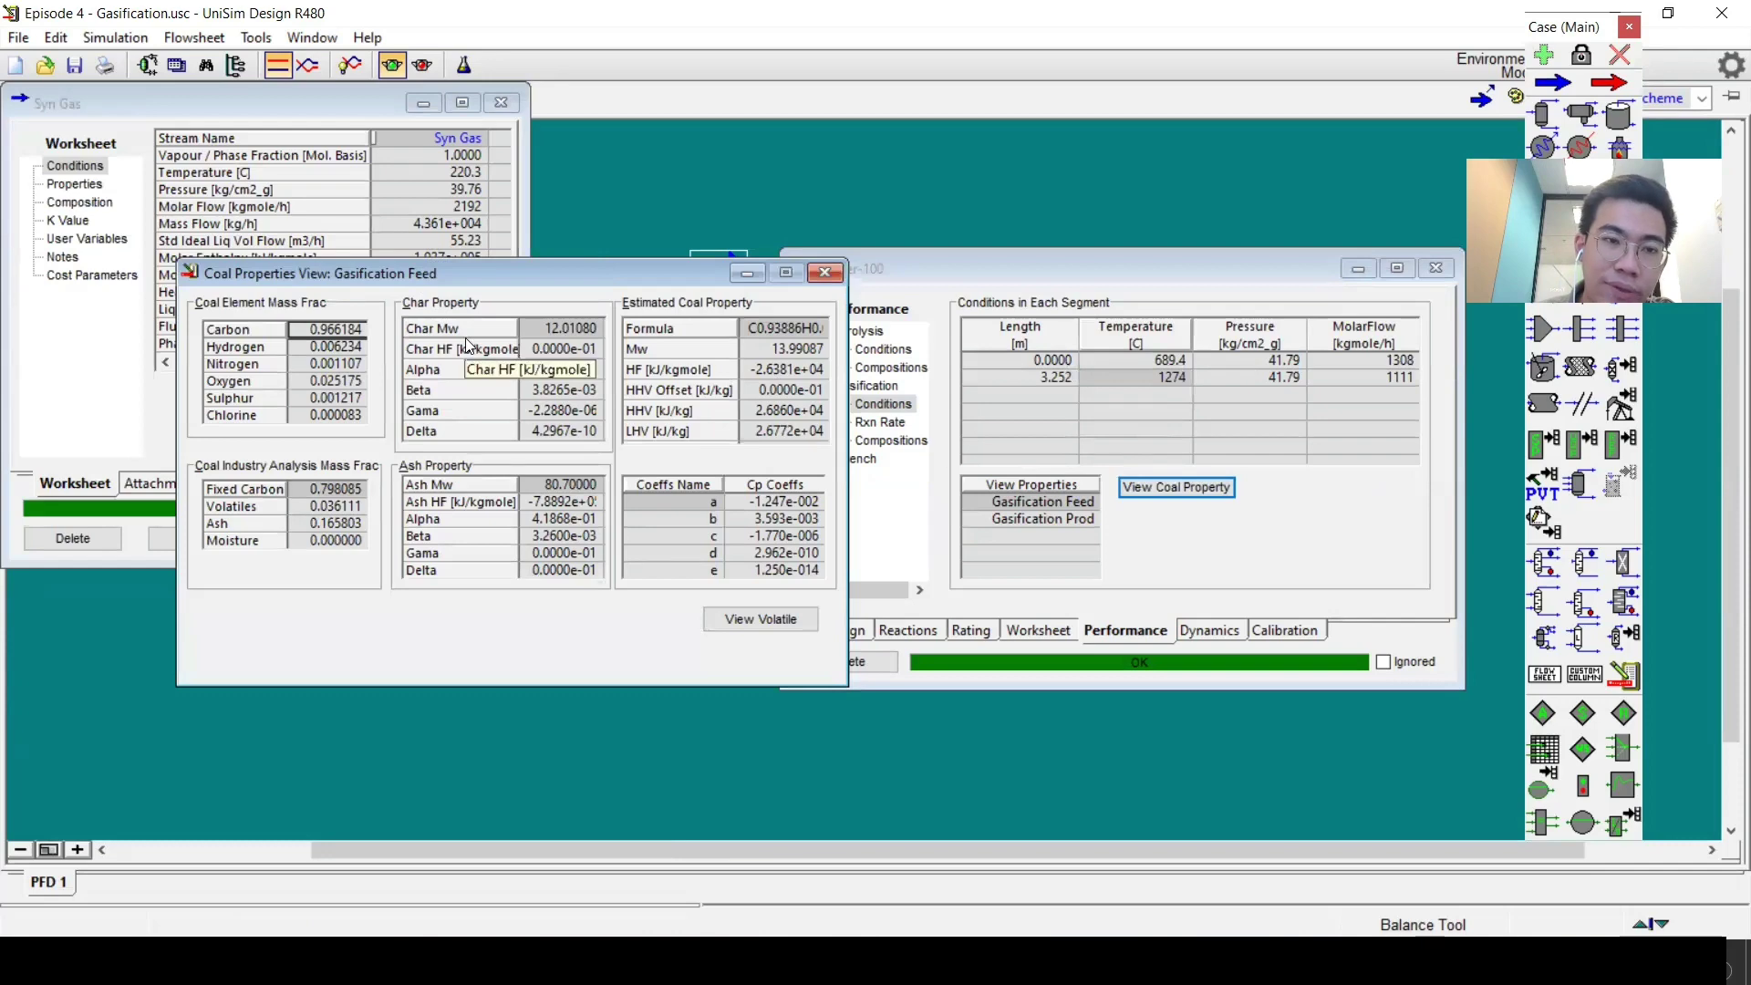
pyautogui.click(824, 271)
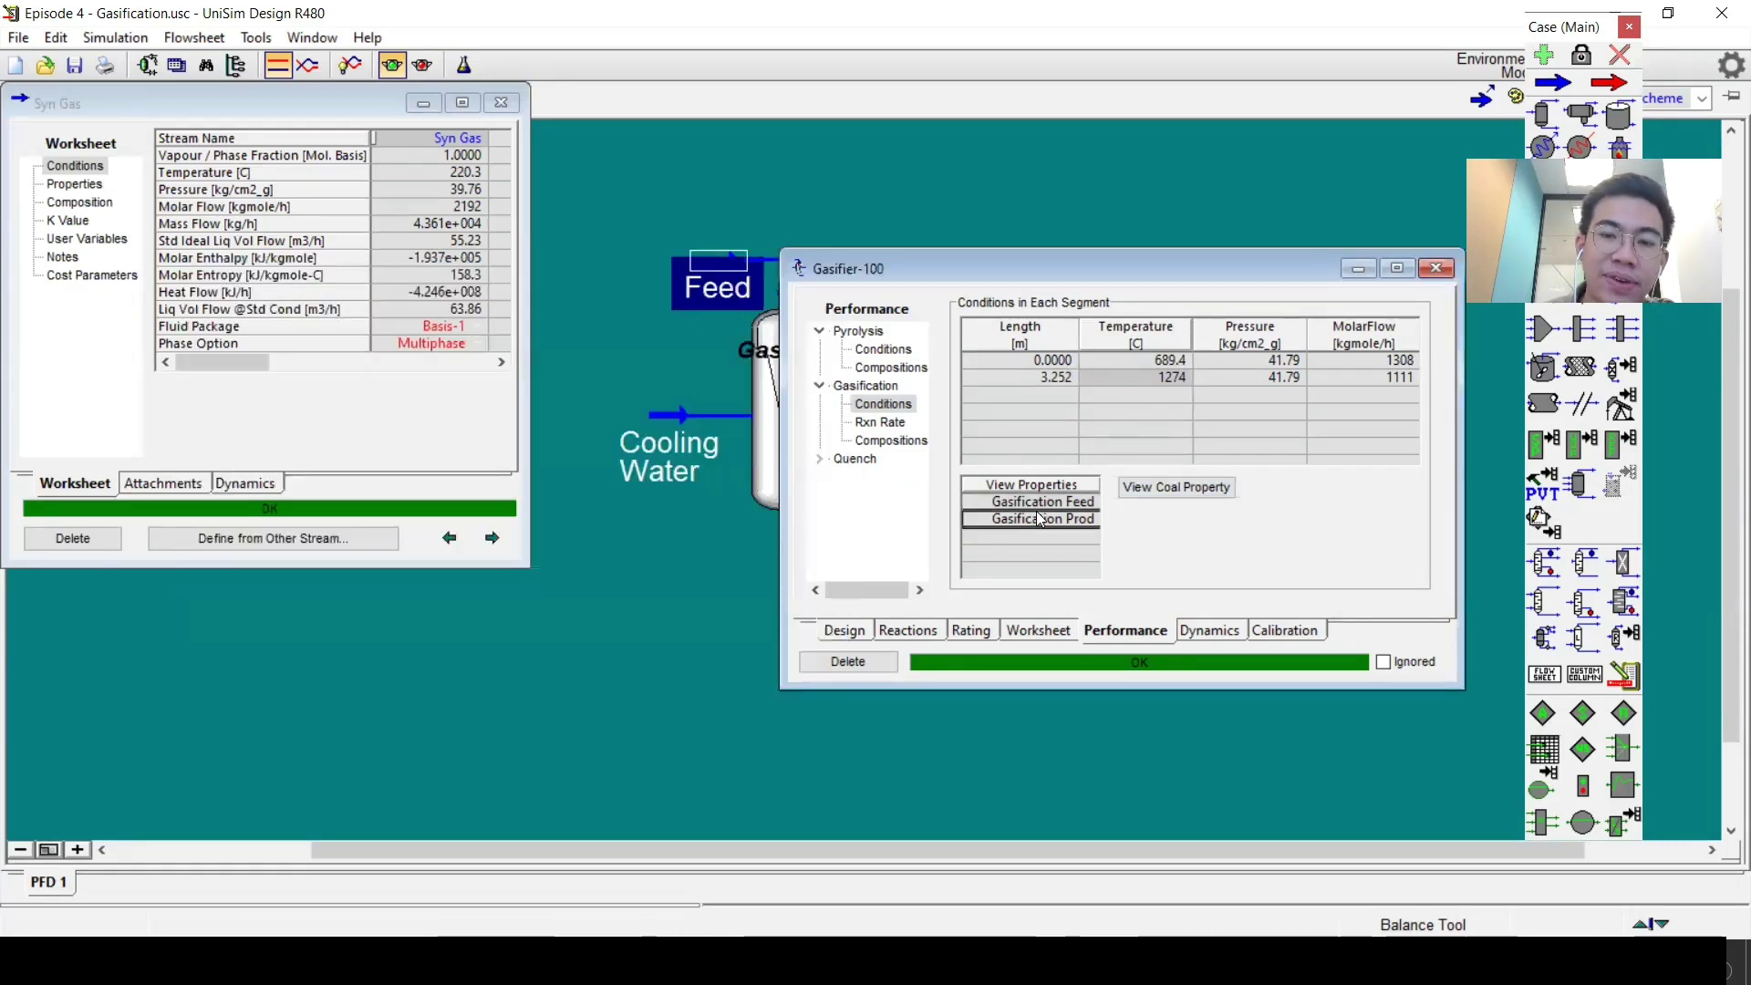
pyautogui.click(1152, 493)
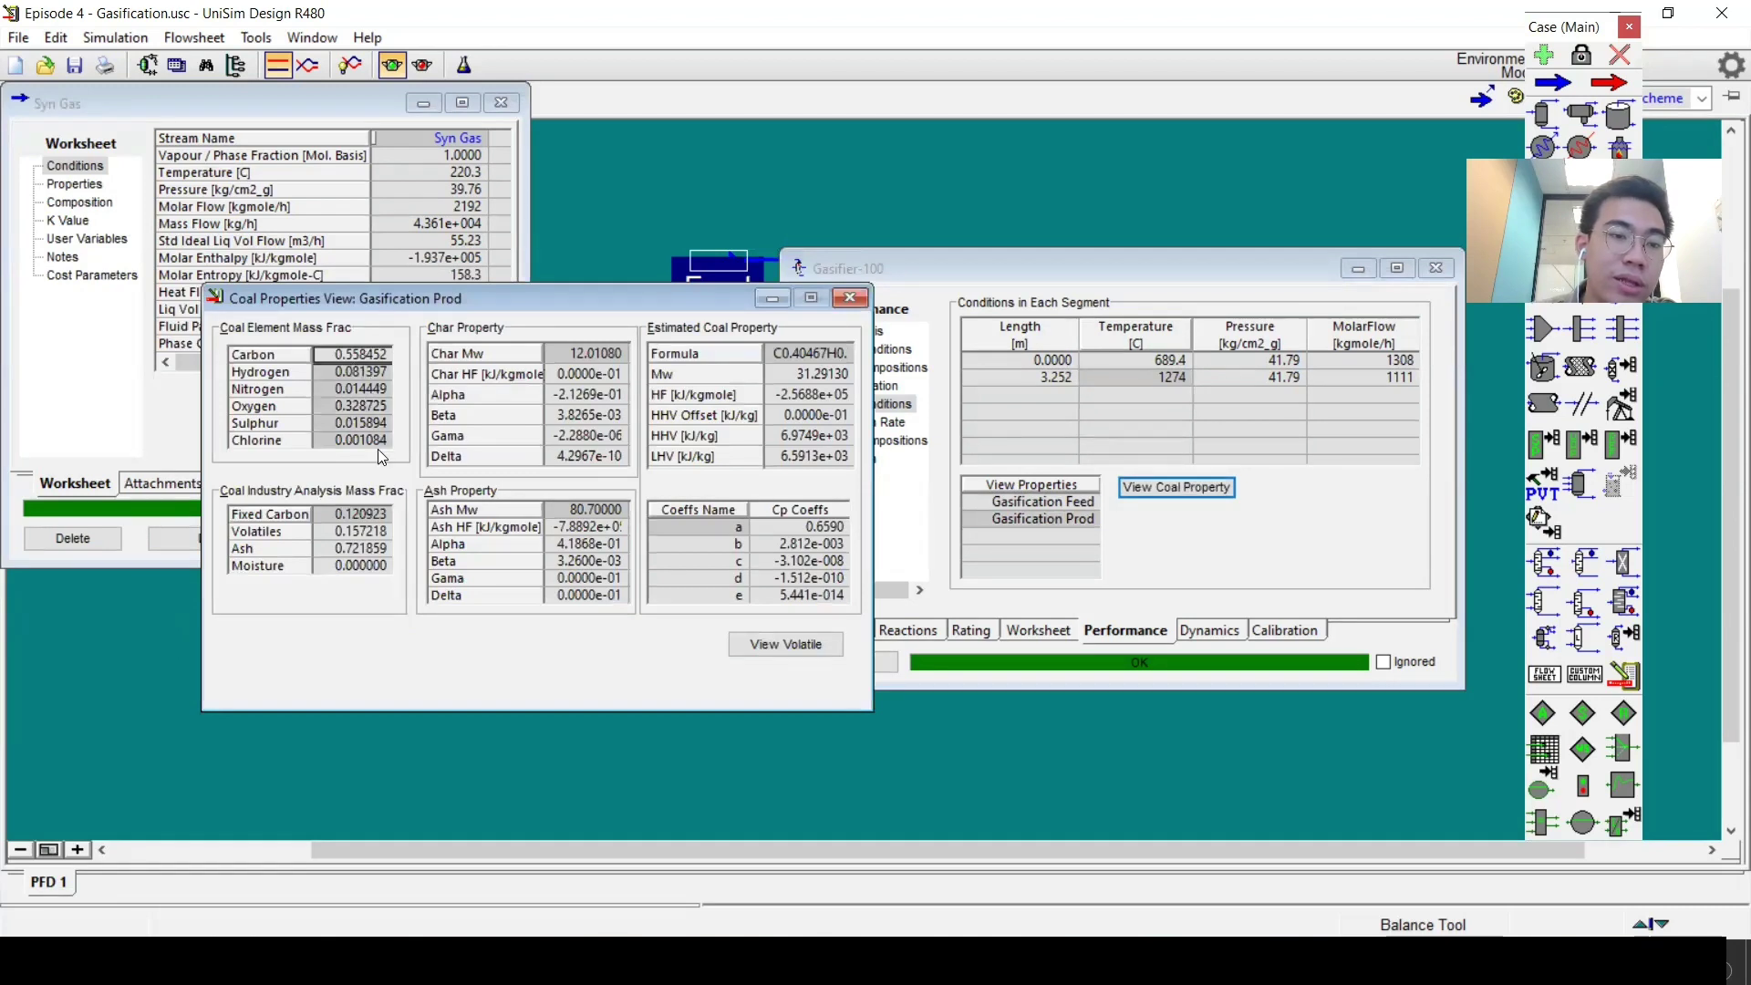
pyautogui.click(590, 456)
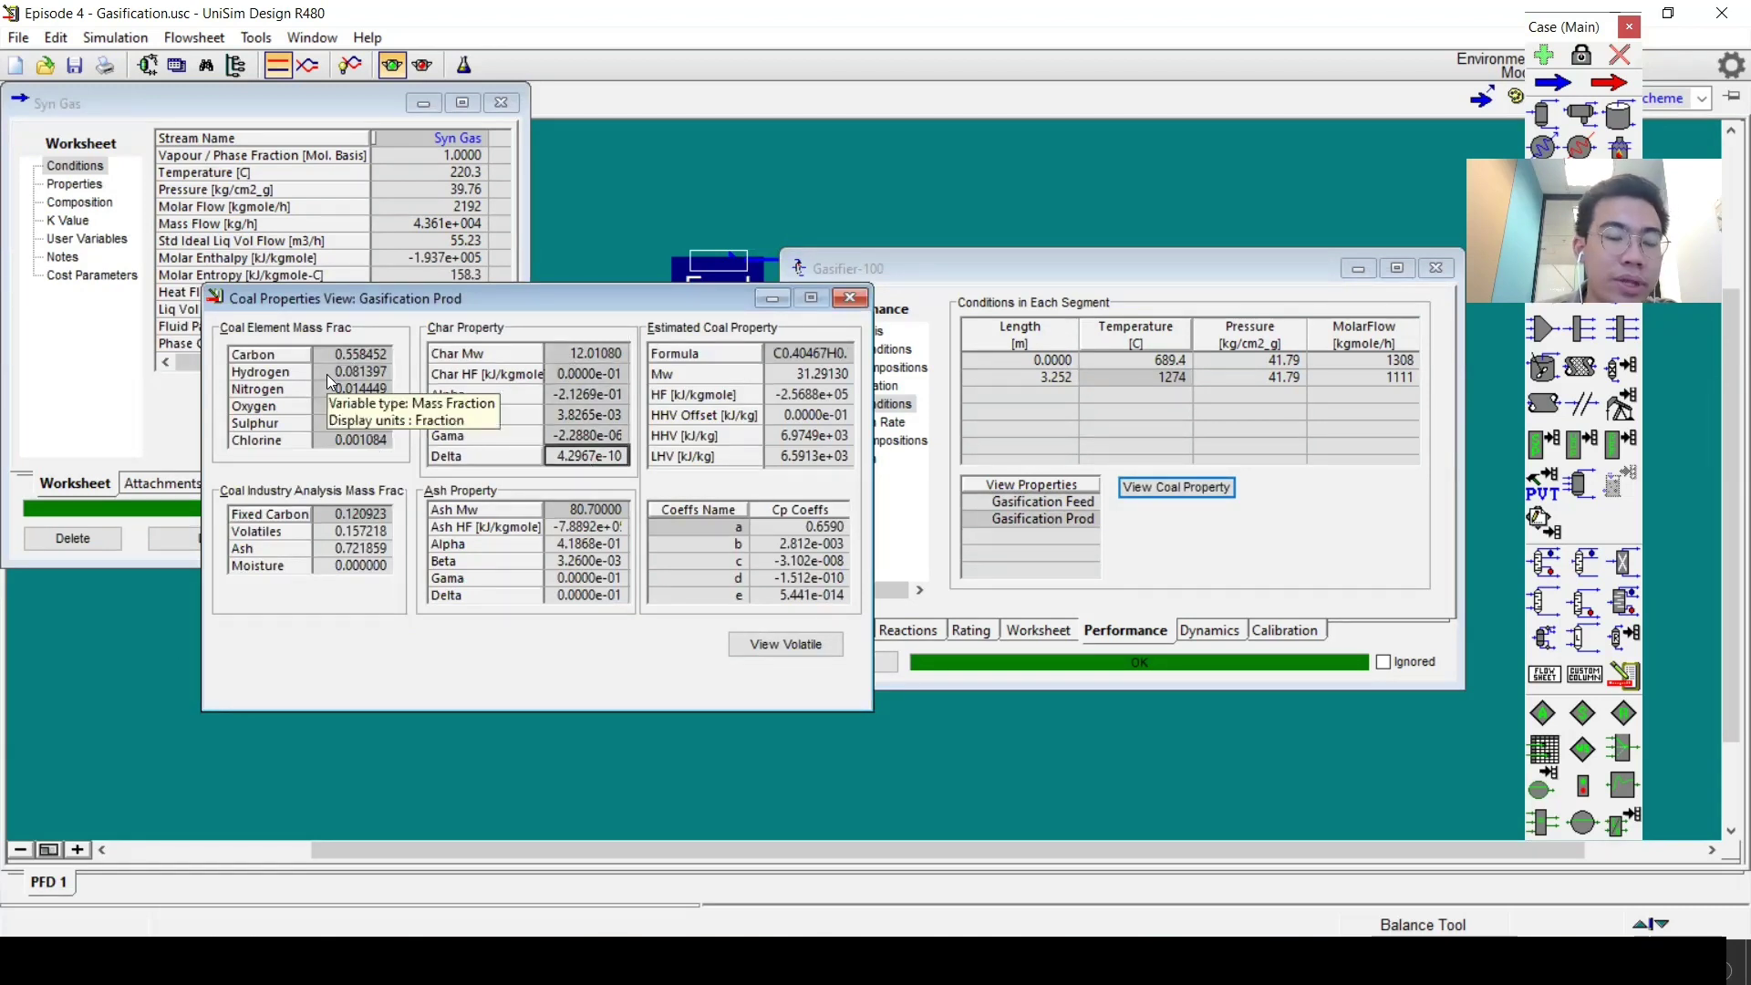
pyautogui.click(849, 299)
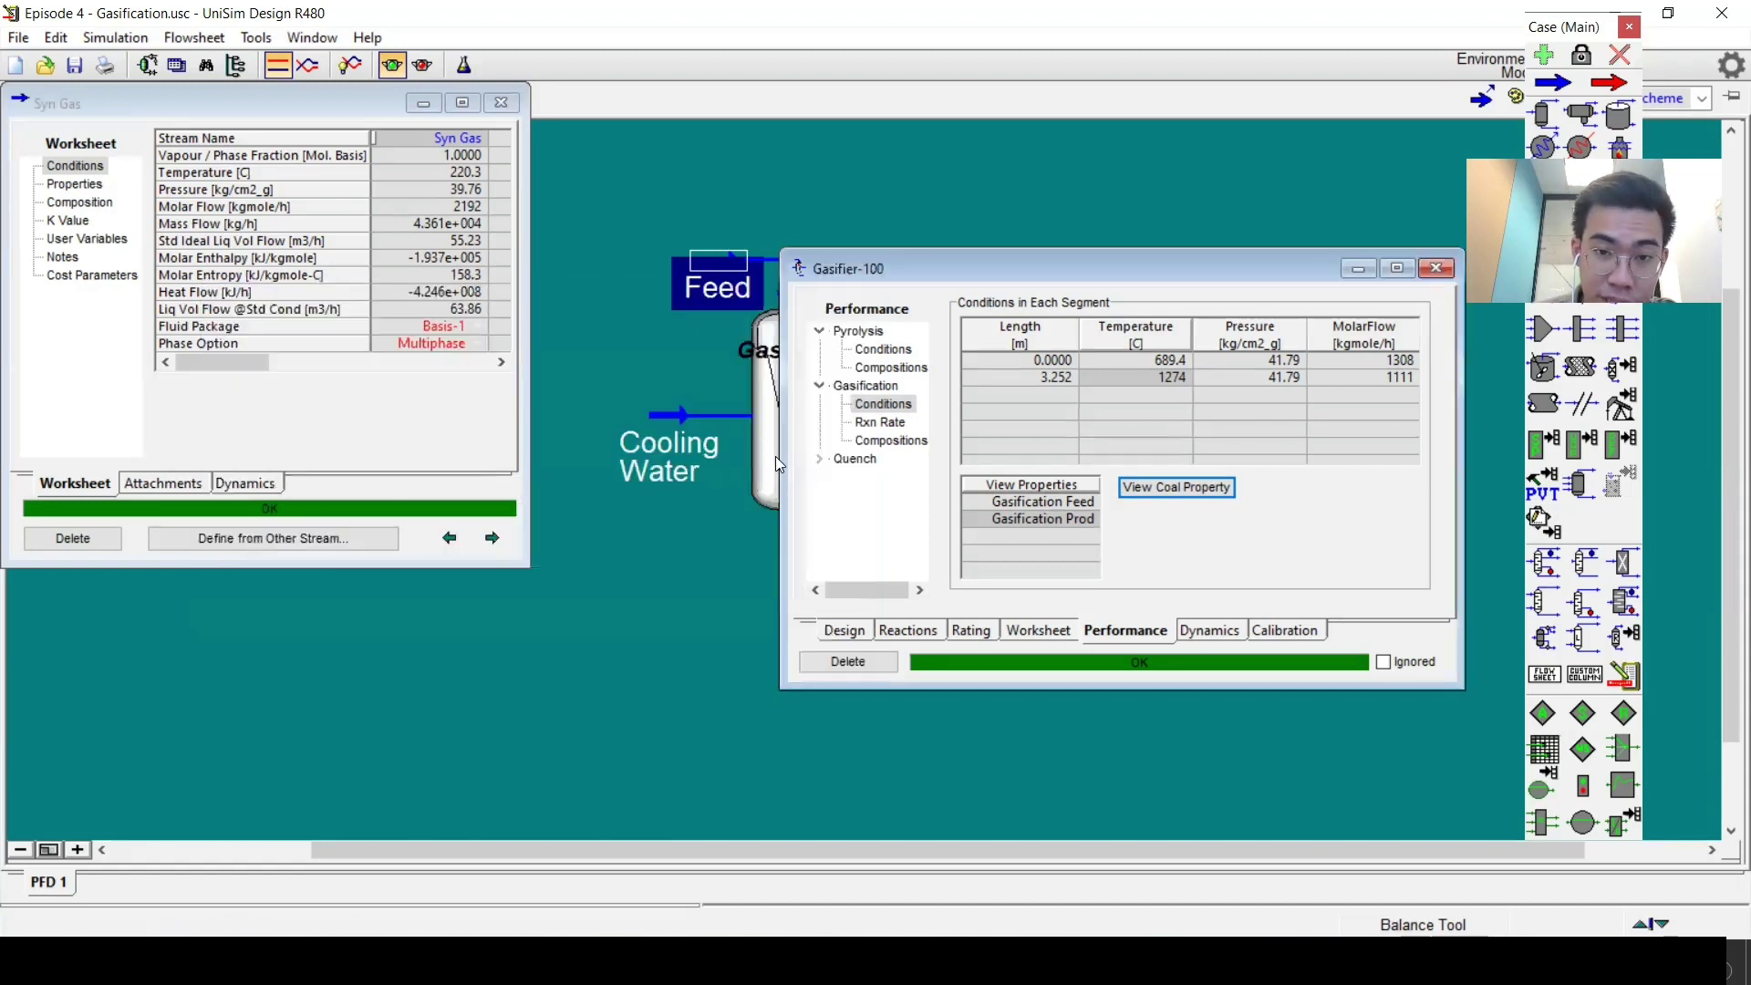
# Check the component reaction rates in the gasification zone and bring up the quench zone's inlet and outlet conditions.
pyautogui.click(879, 423)
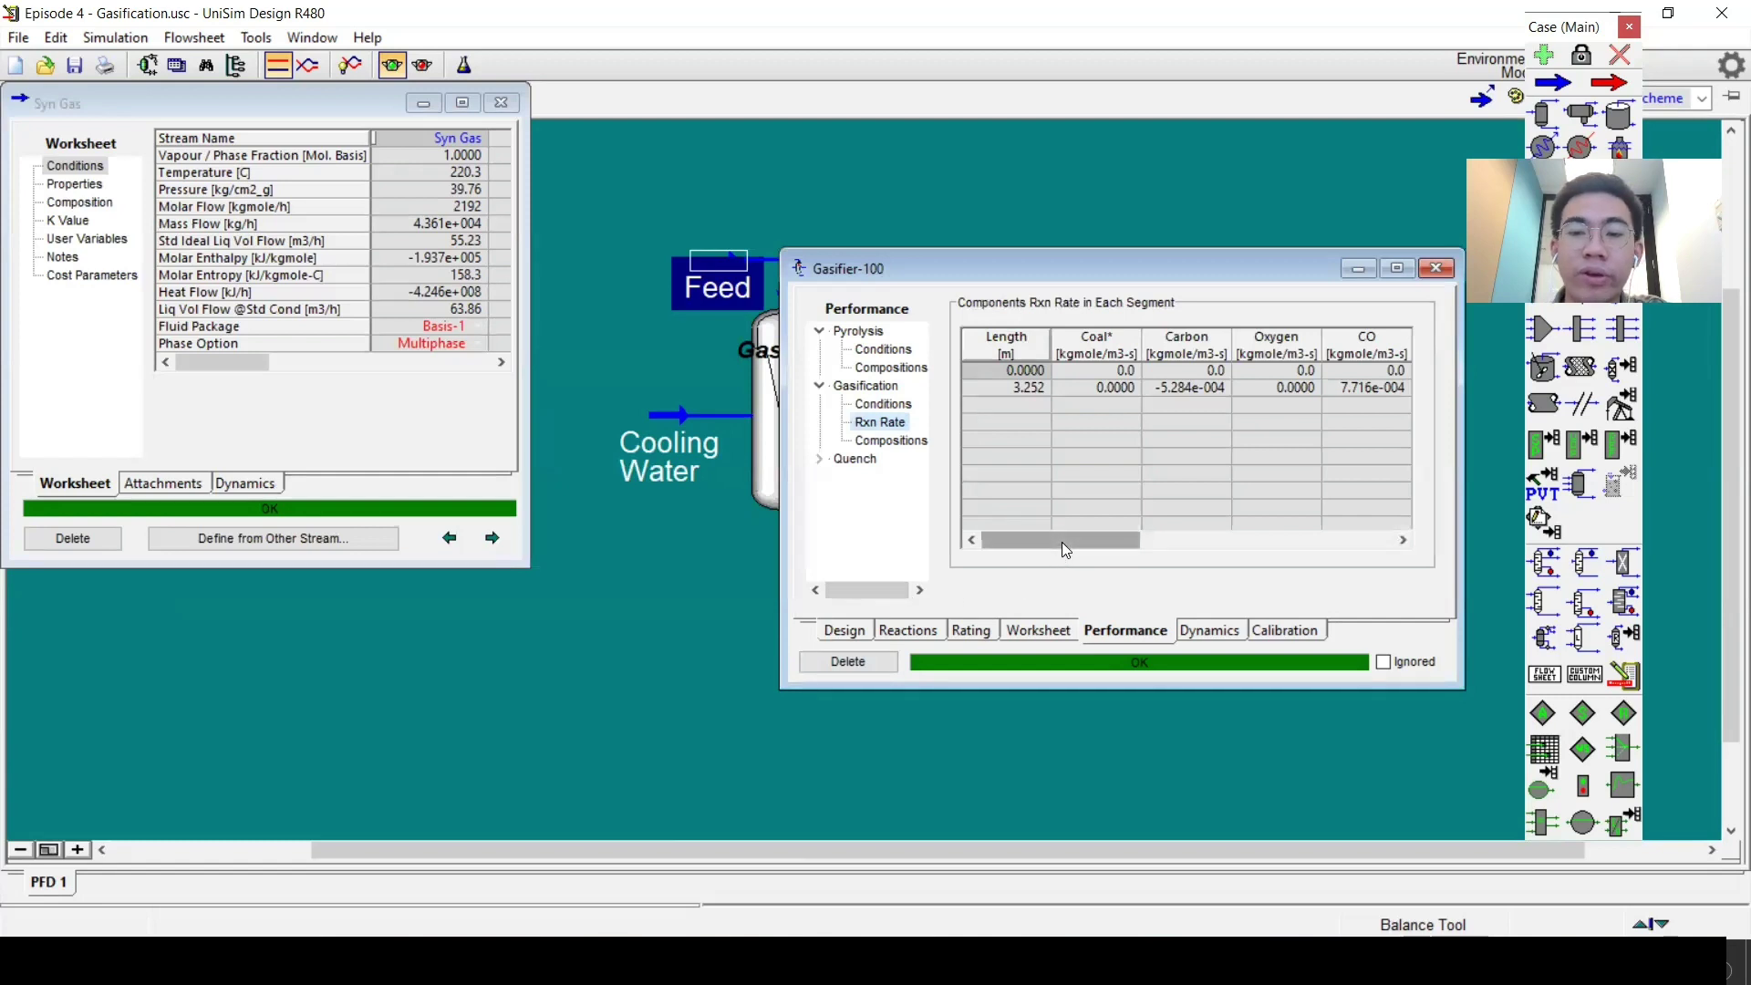
pyautogui.moveTo(1062, 541); pyautogui.dragTo(1002, 534)
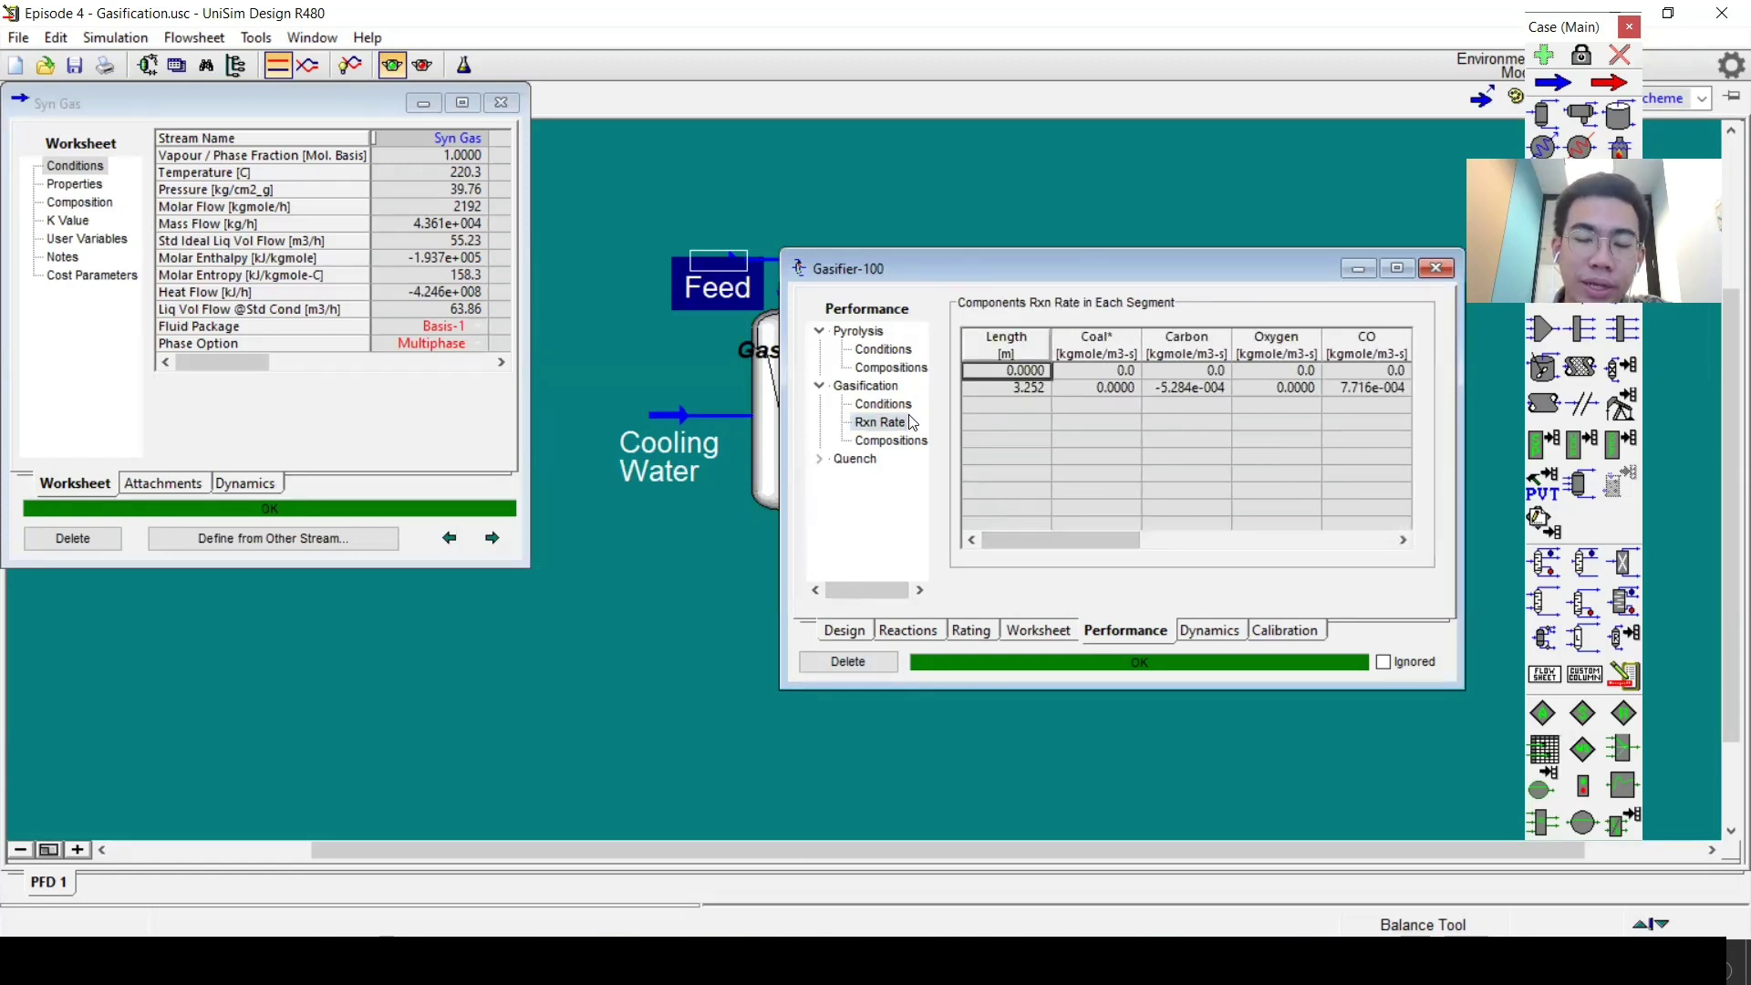
pyautogui.click(819, 458)
pyautogui.click(854, 459)
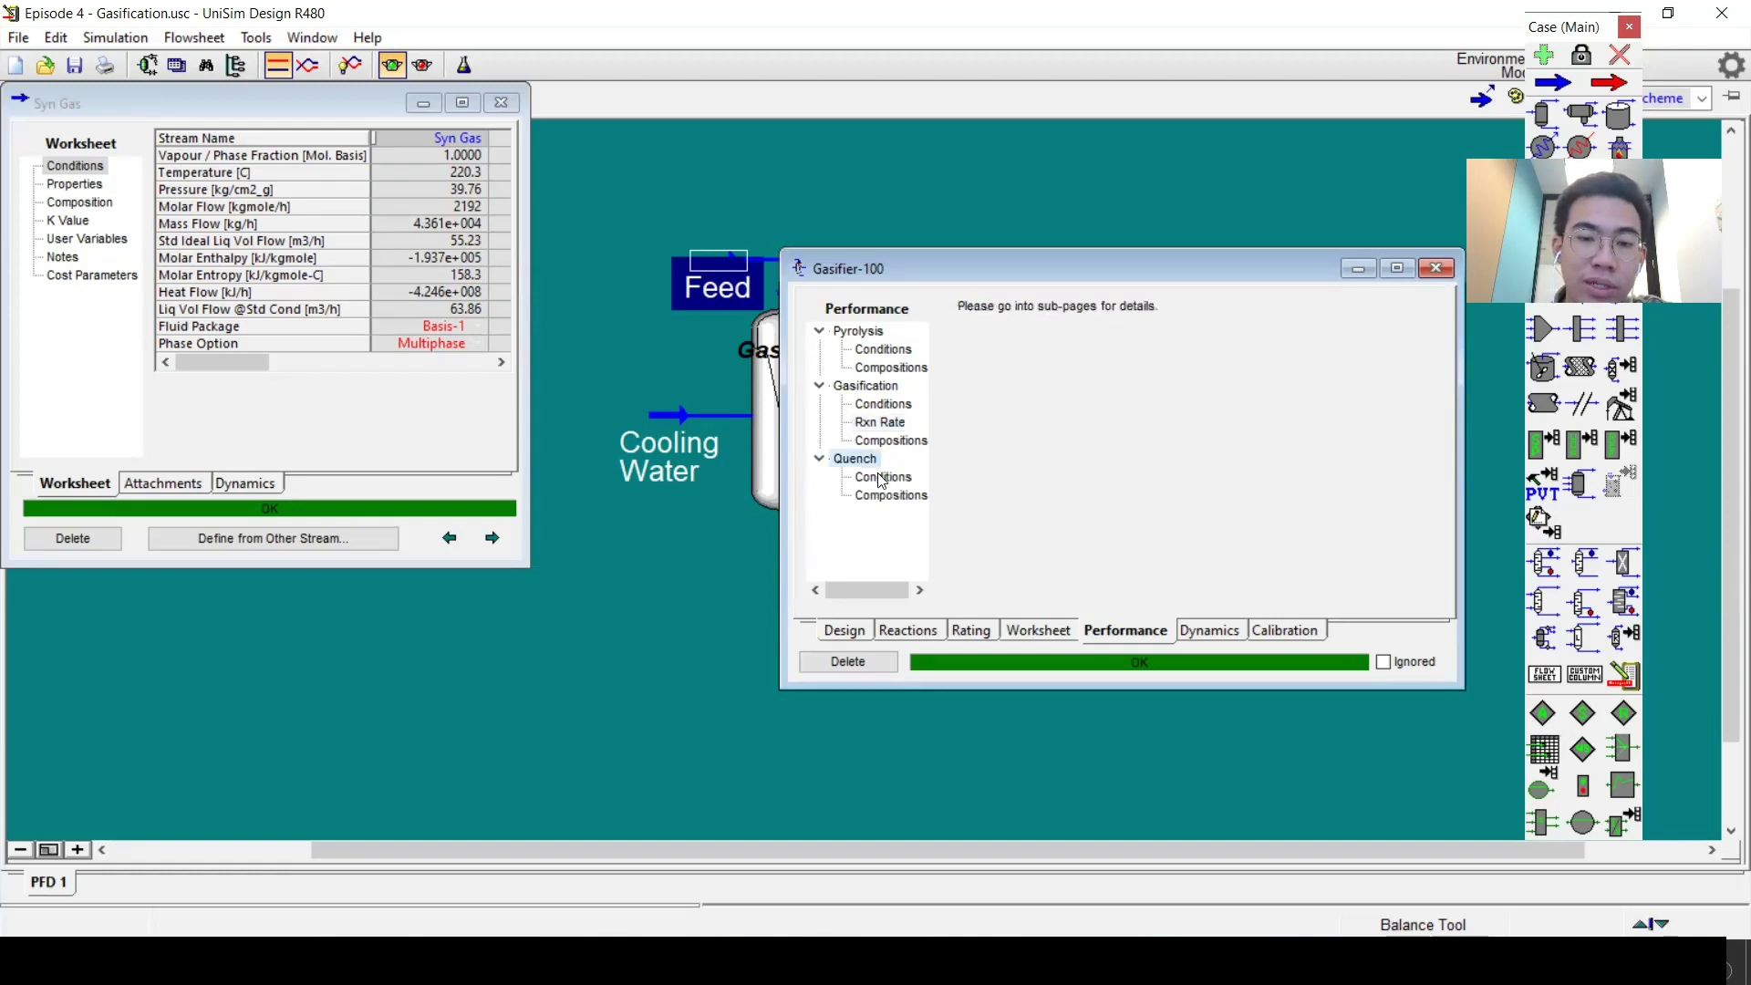
pyautogui.click(892, 495)
pyautogui.click(889, 479)
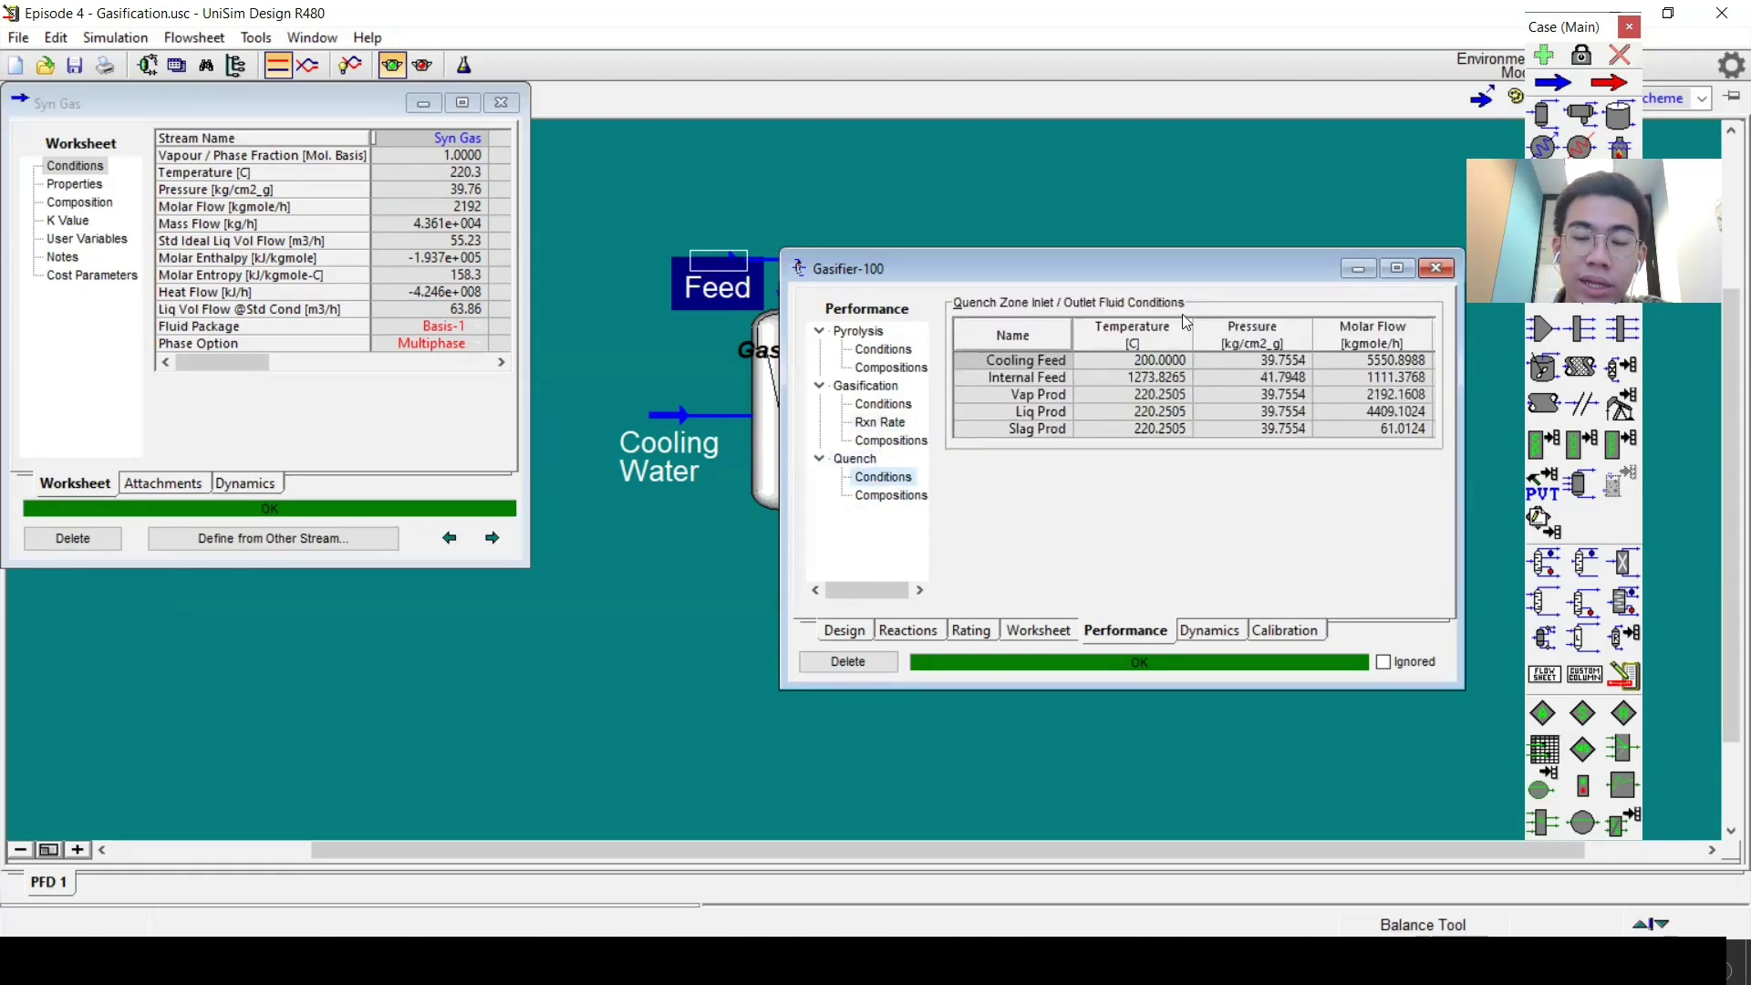
# Examine the quench zone's cooling feed and internal feed temperatures and its vapour, liquid and slag product flows, and close Gasifier-100.
pyautogui.moveTo(1138, 370)
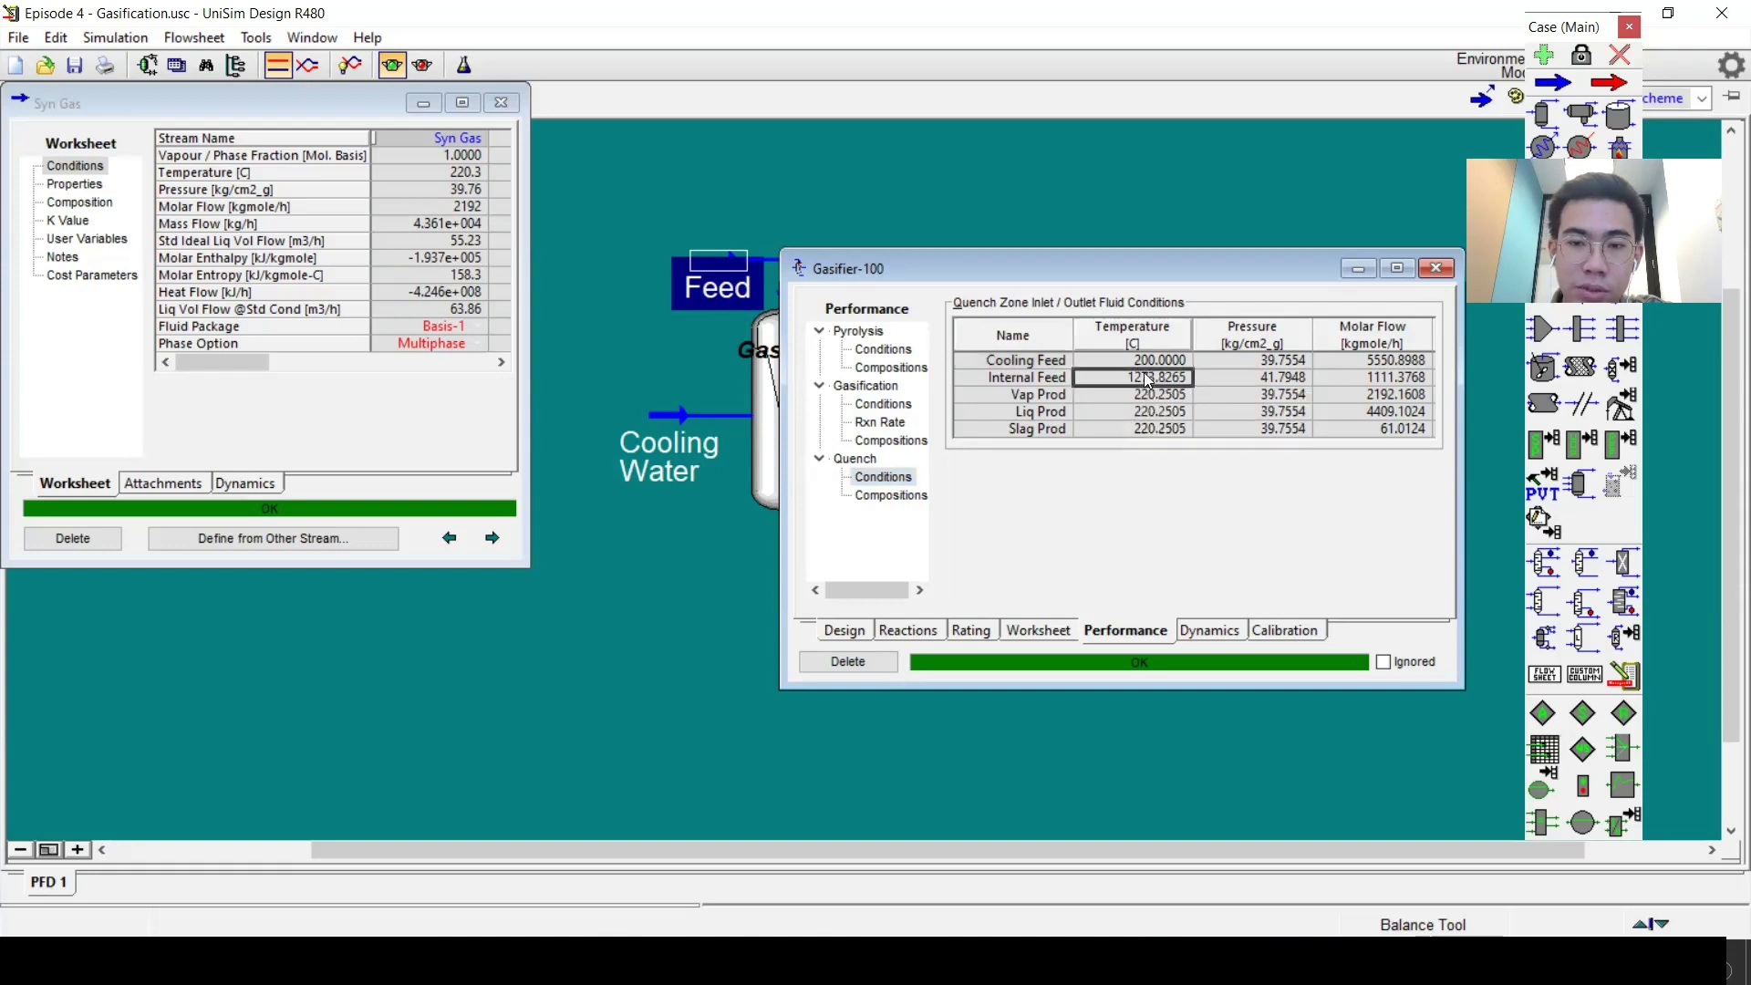
pyautogui.click(1139, 365)
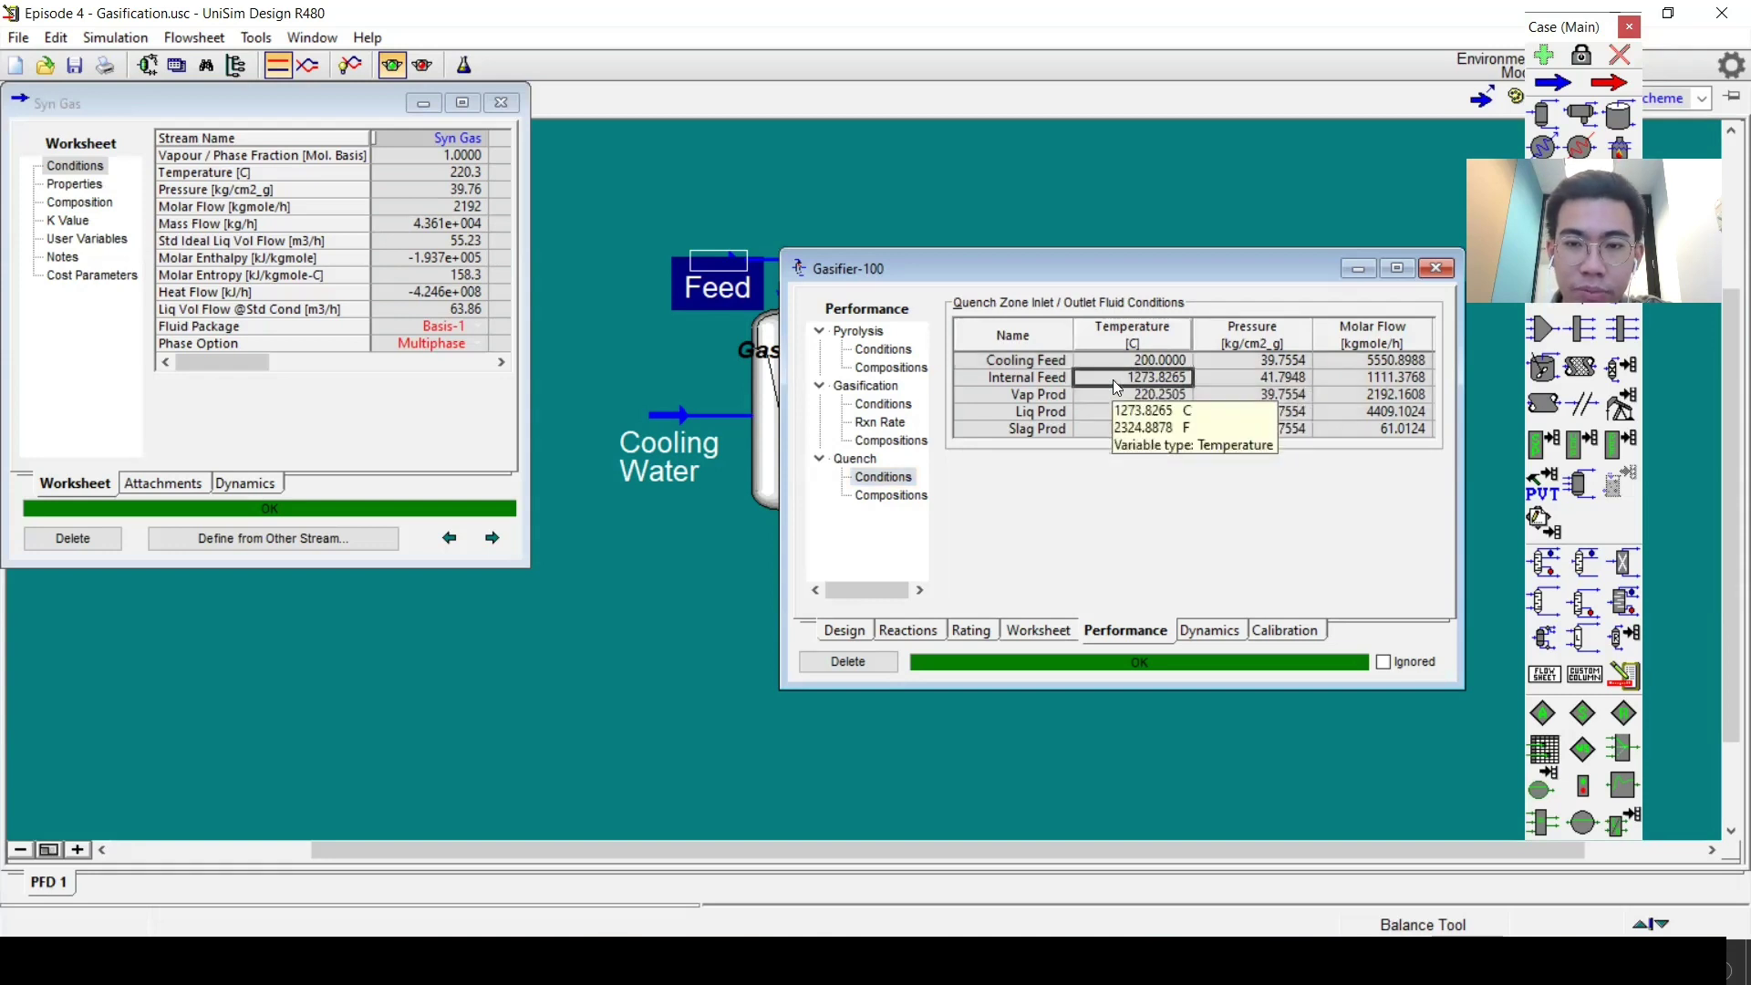
pyautogui.moveTo(1129, 382)
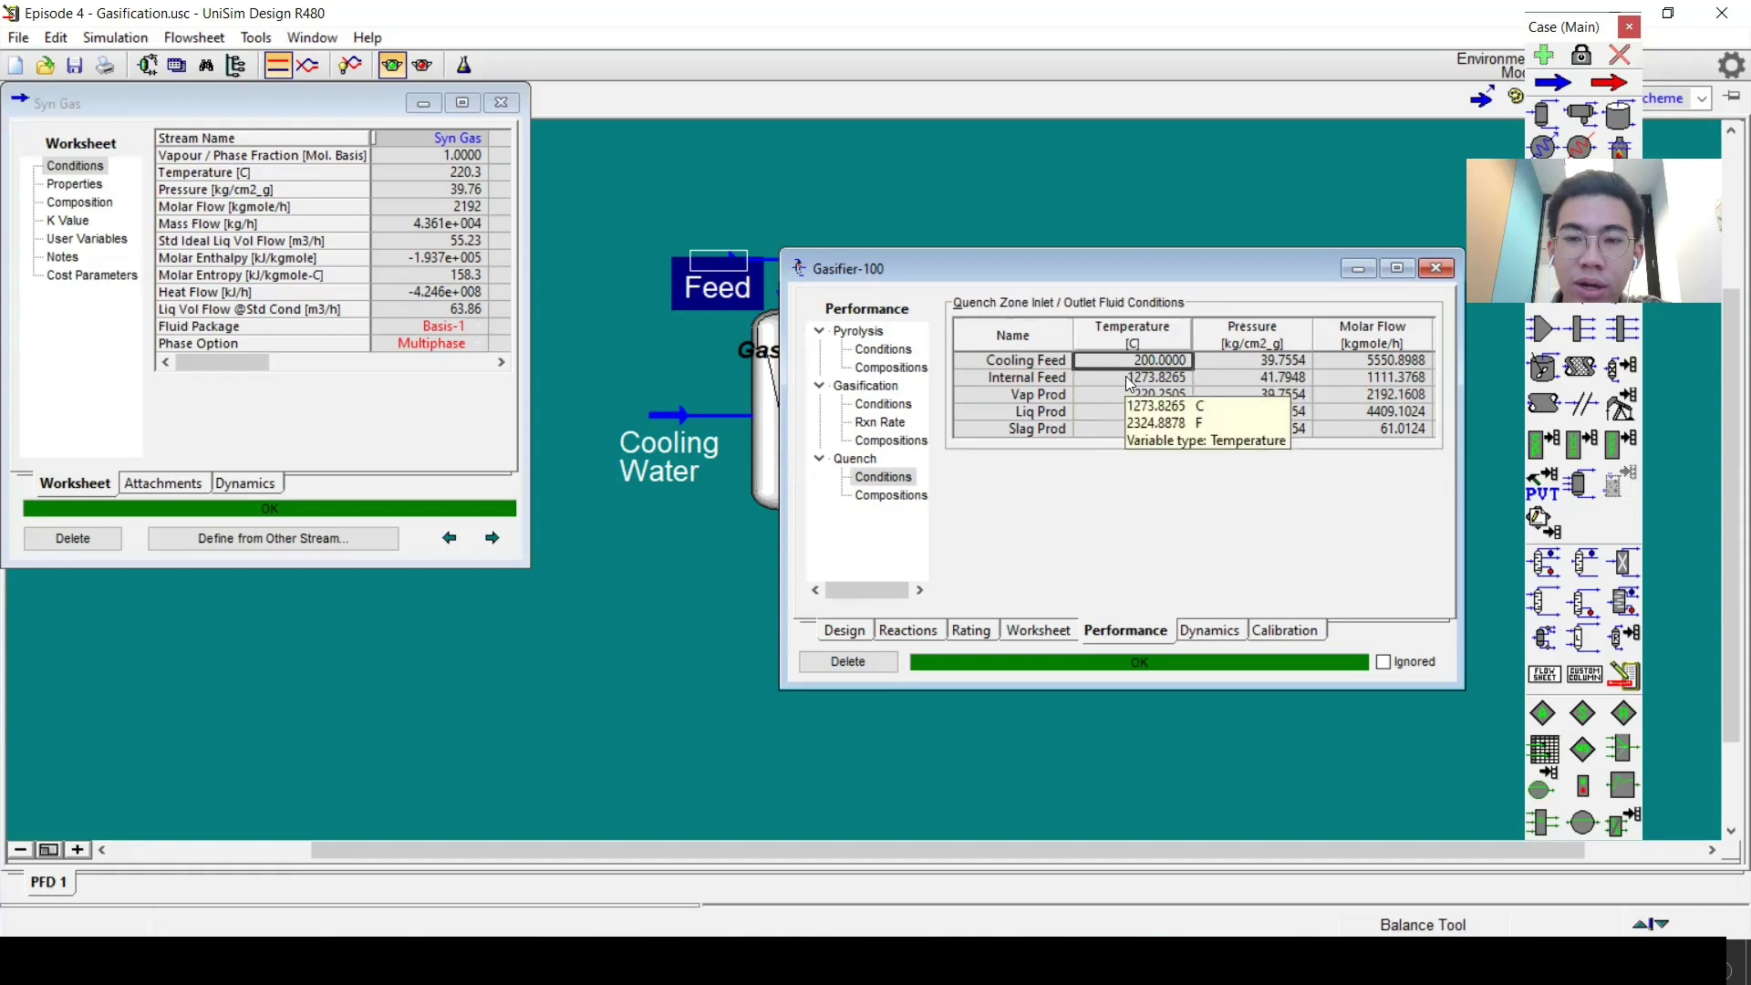
pyautogui.click(1060, 378)
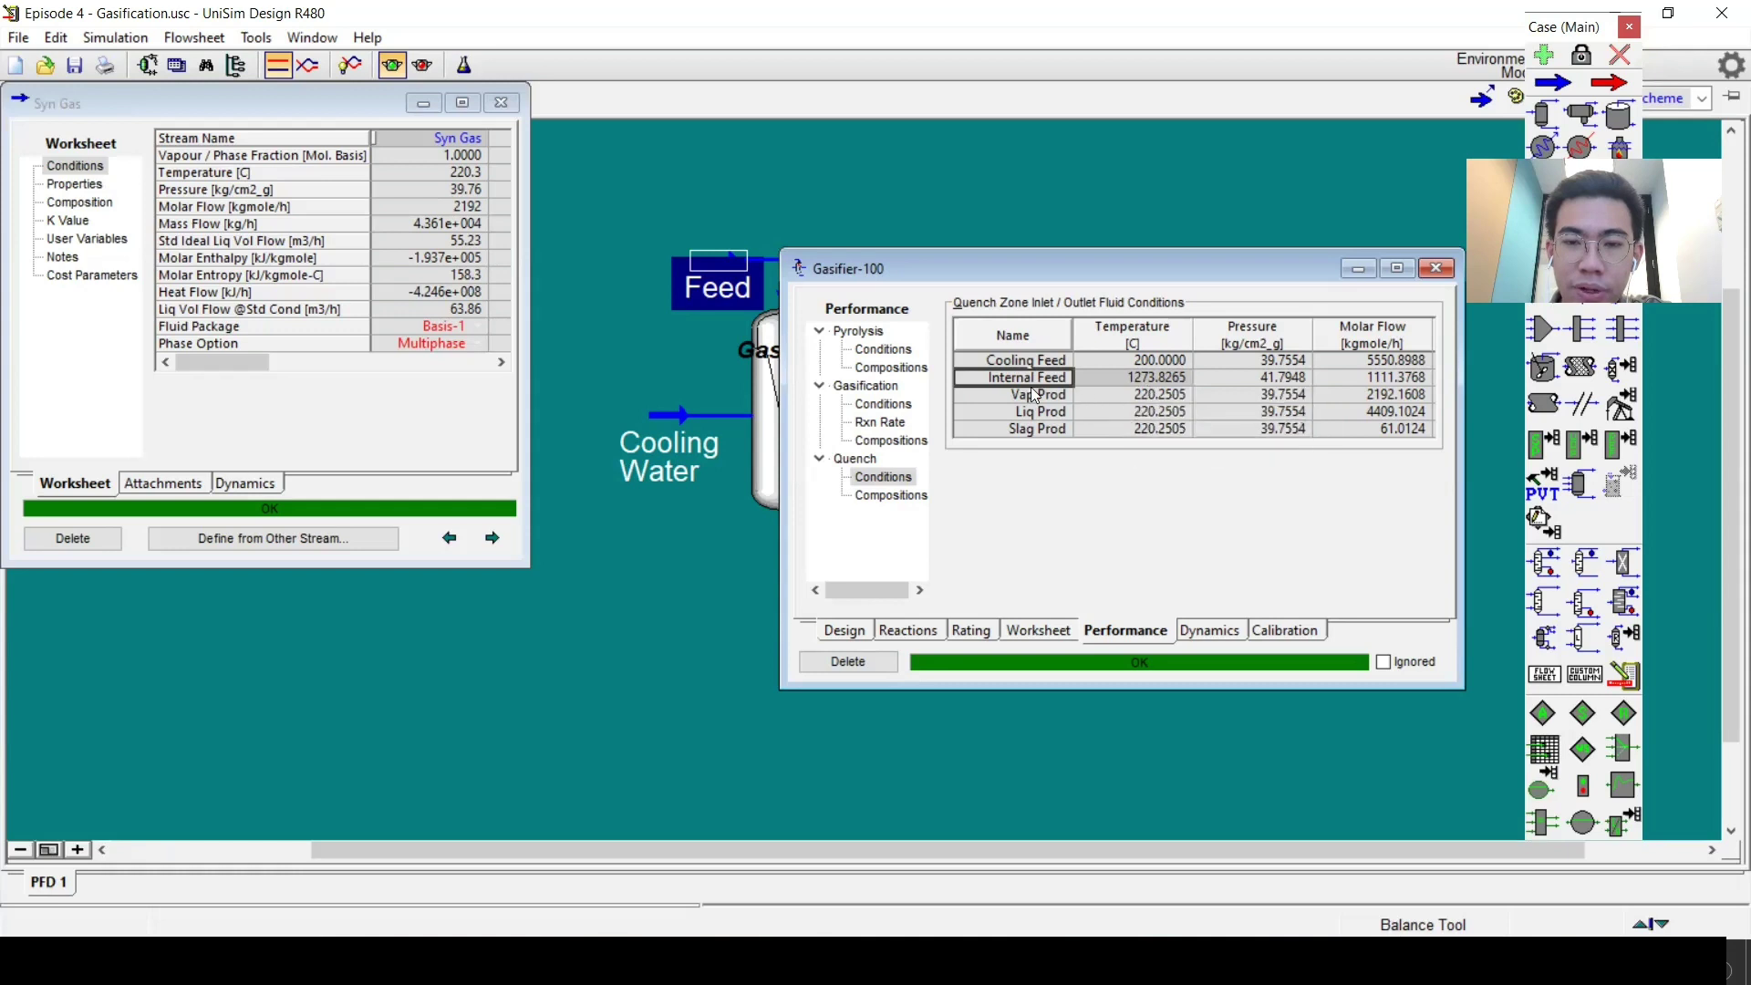
pyautogui.press('Down')
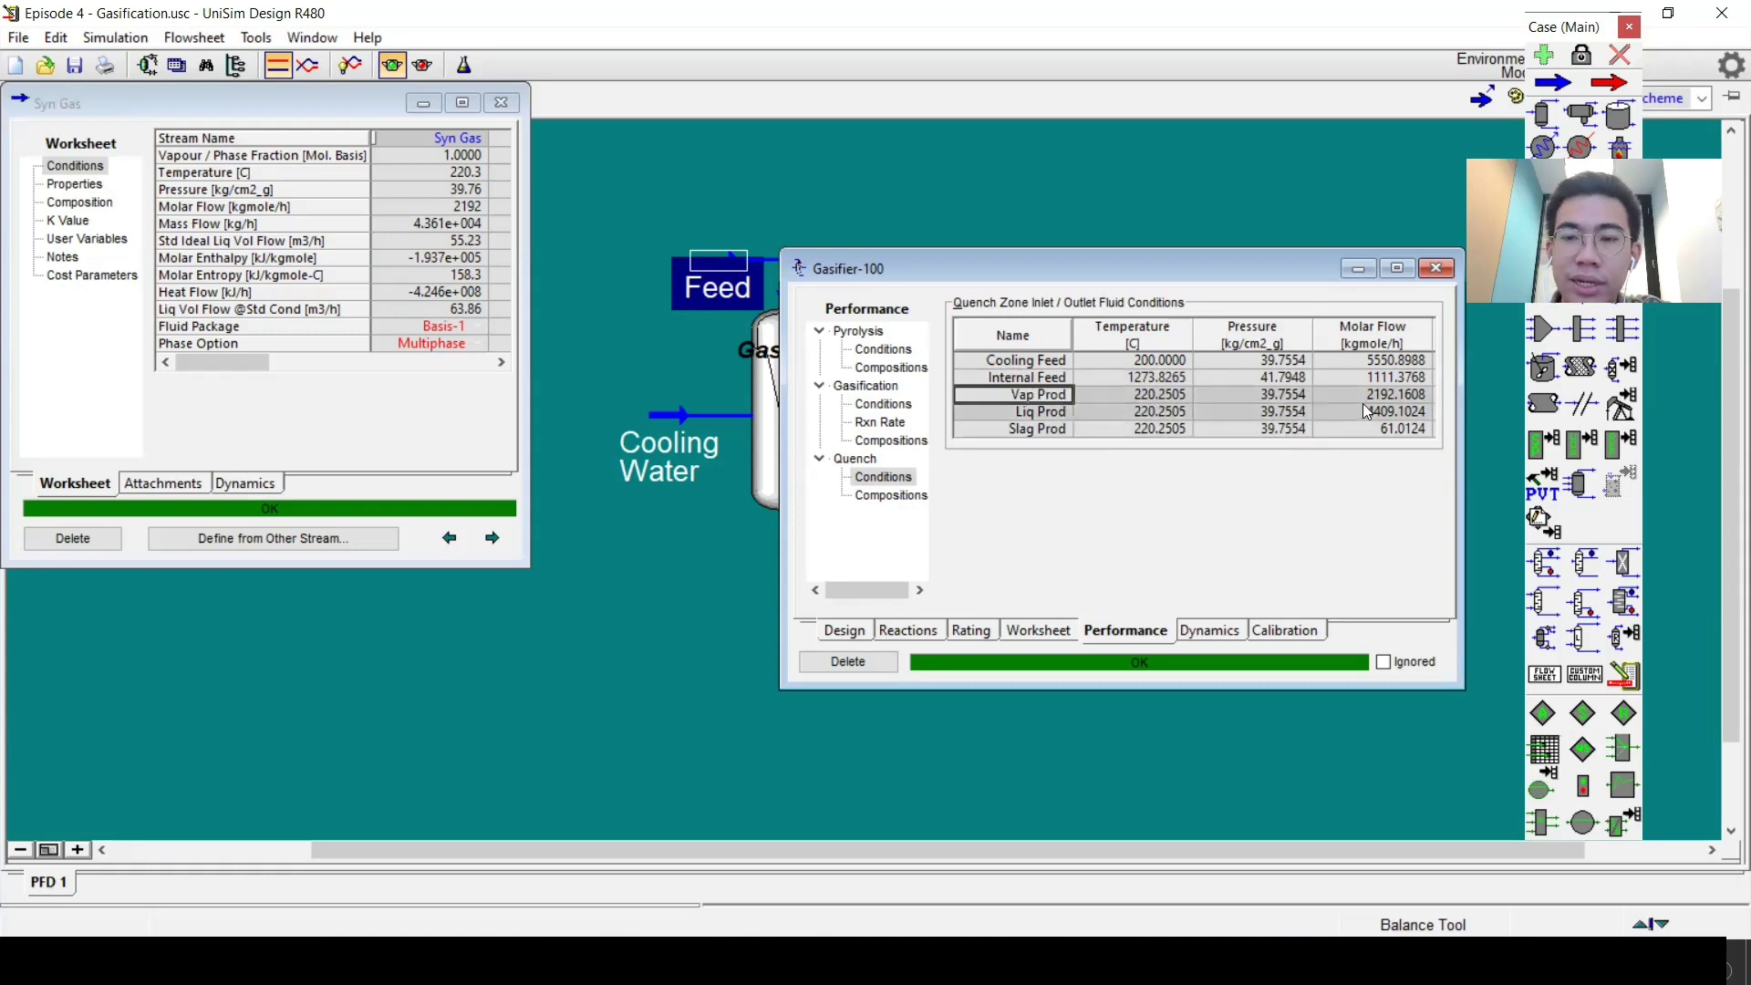
pyautogui.click(1038, 414)
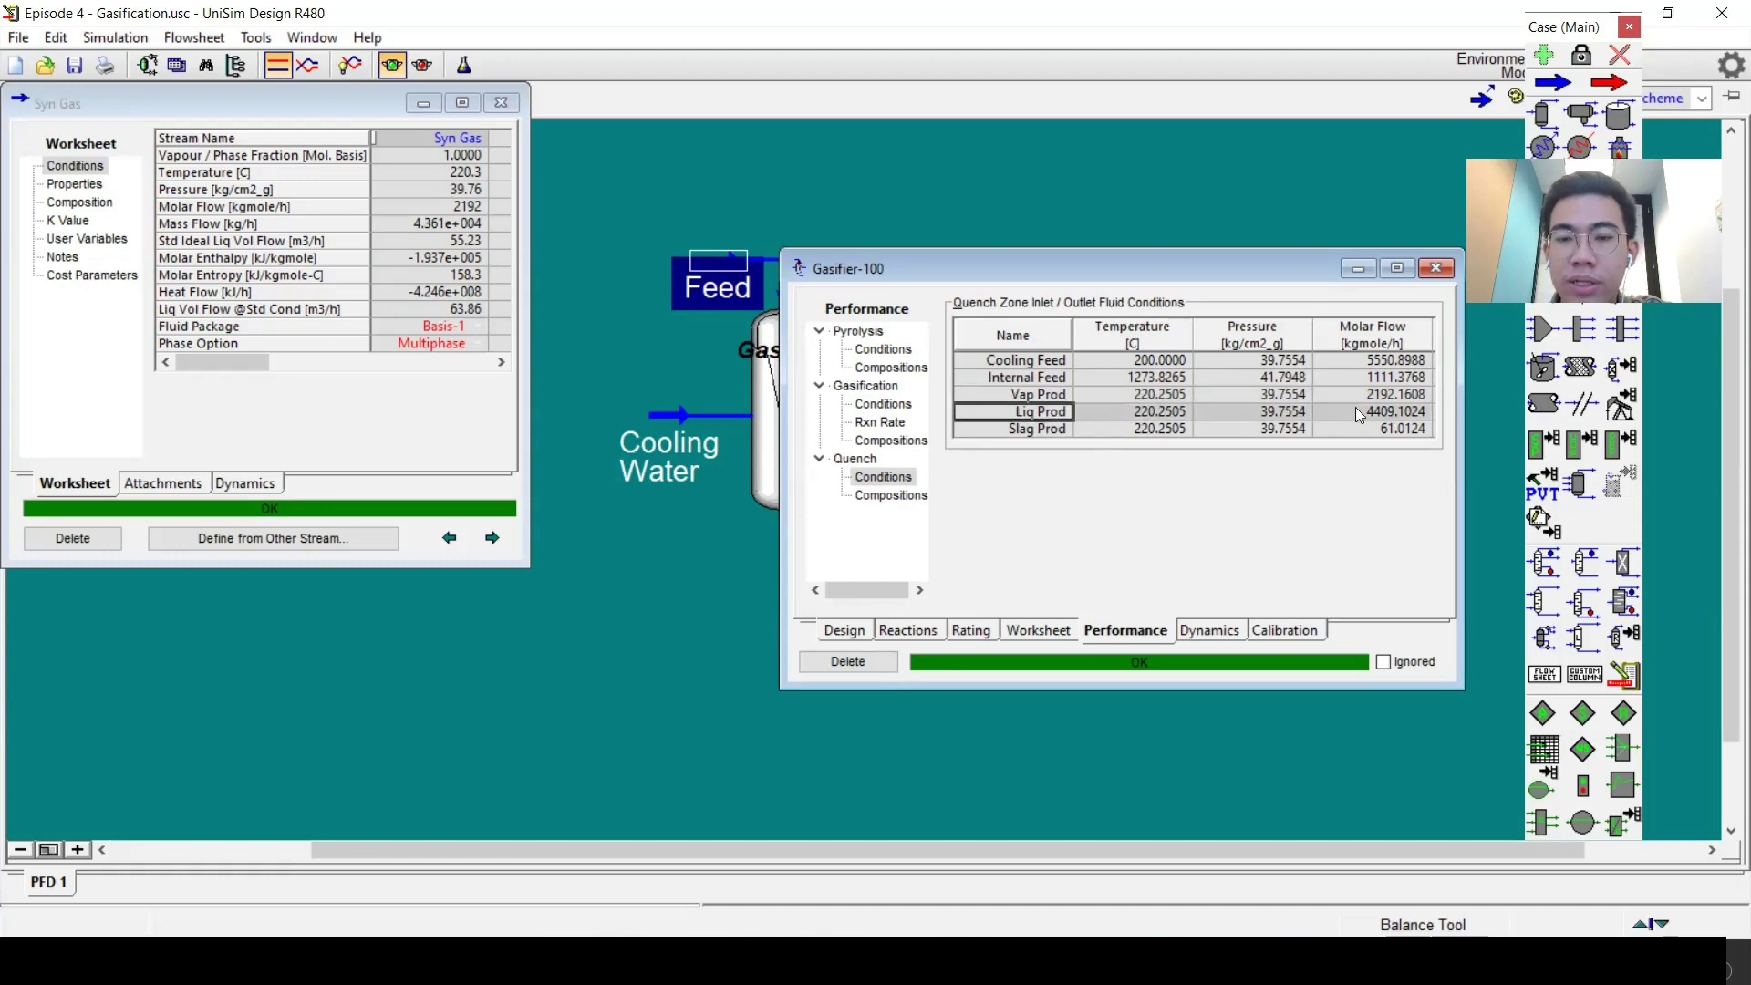
pyautogui.click(1053, 431)
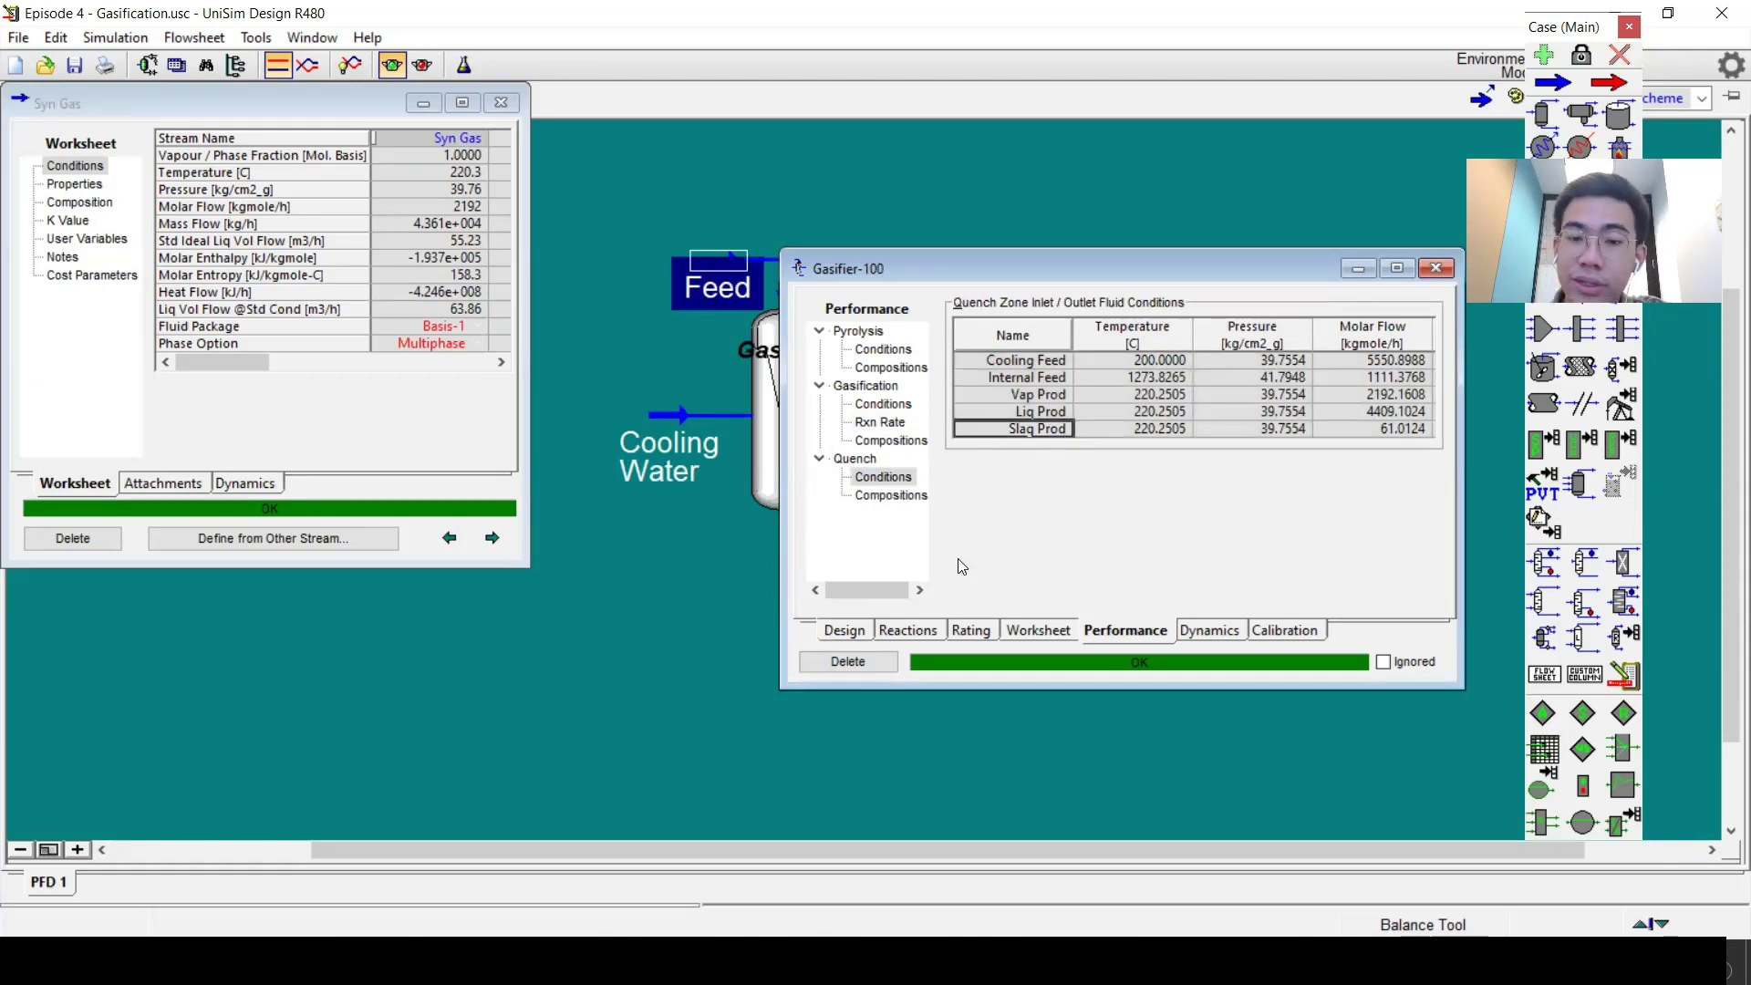
pyautogui.click(1435, 267)
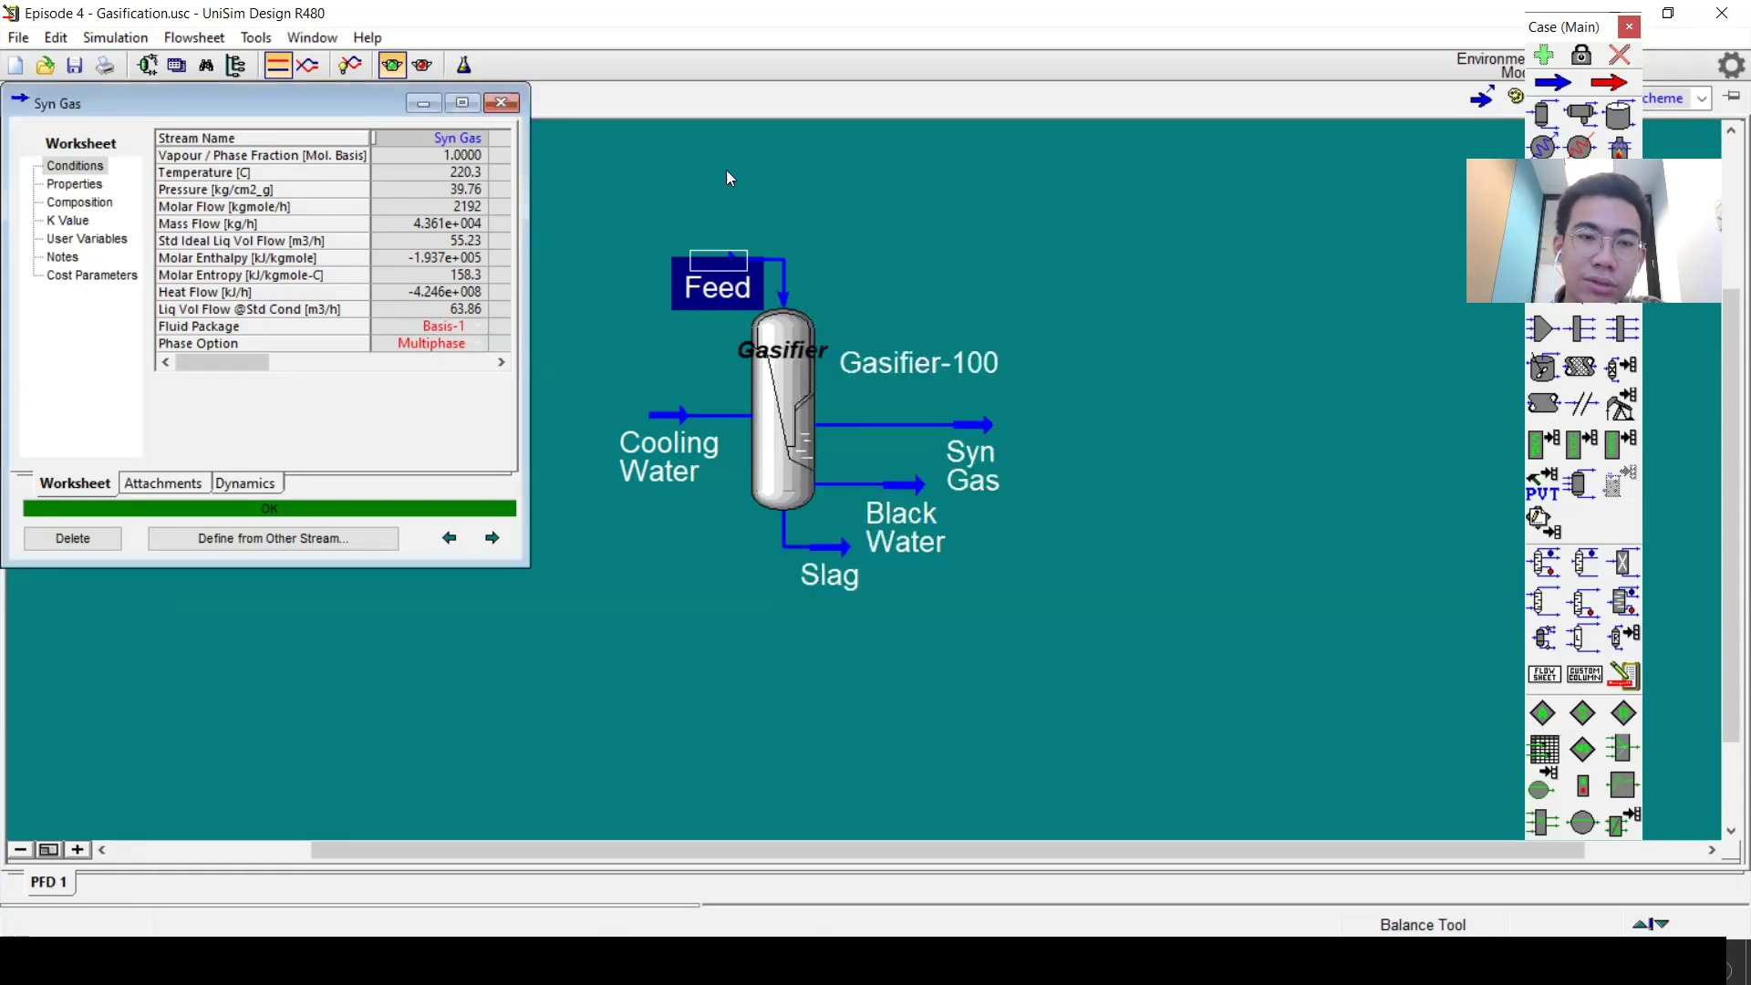
# Clear the leftover Syn Gas window and arrange the Cooling Water and Syn Gas stream conditions on either side of the gasifier.
pyautogui.click(501, 102)
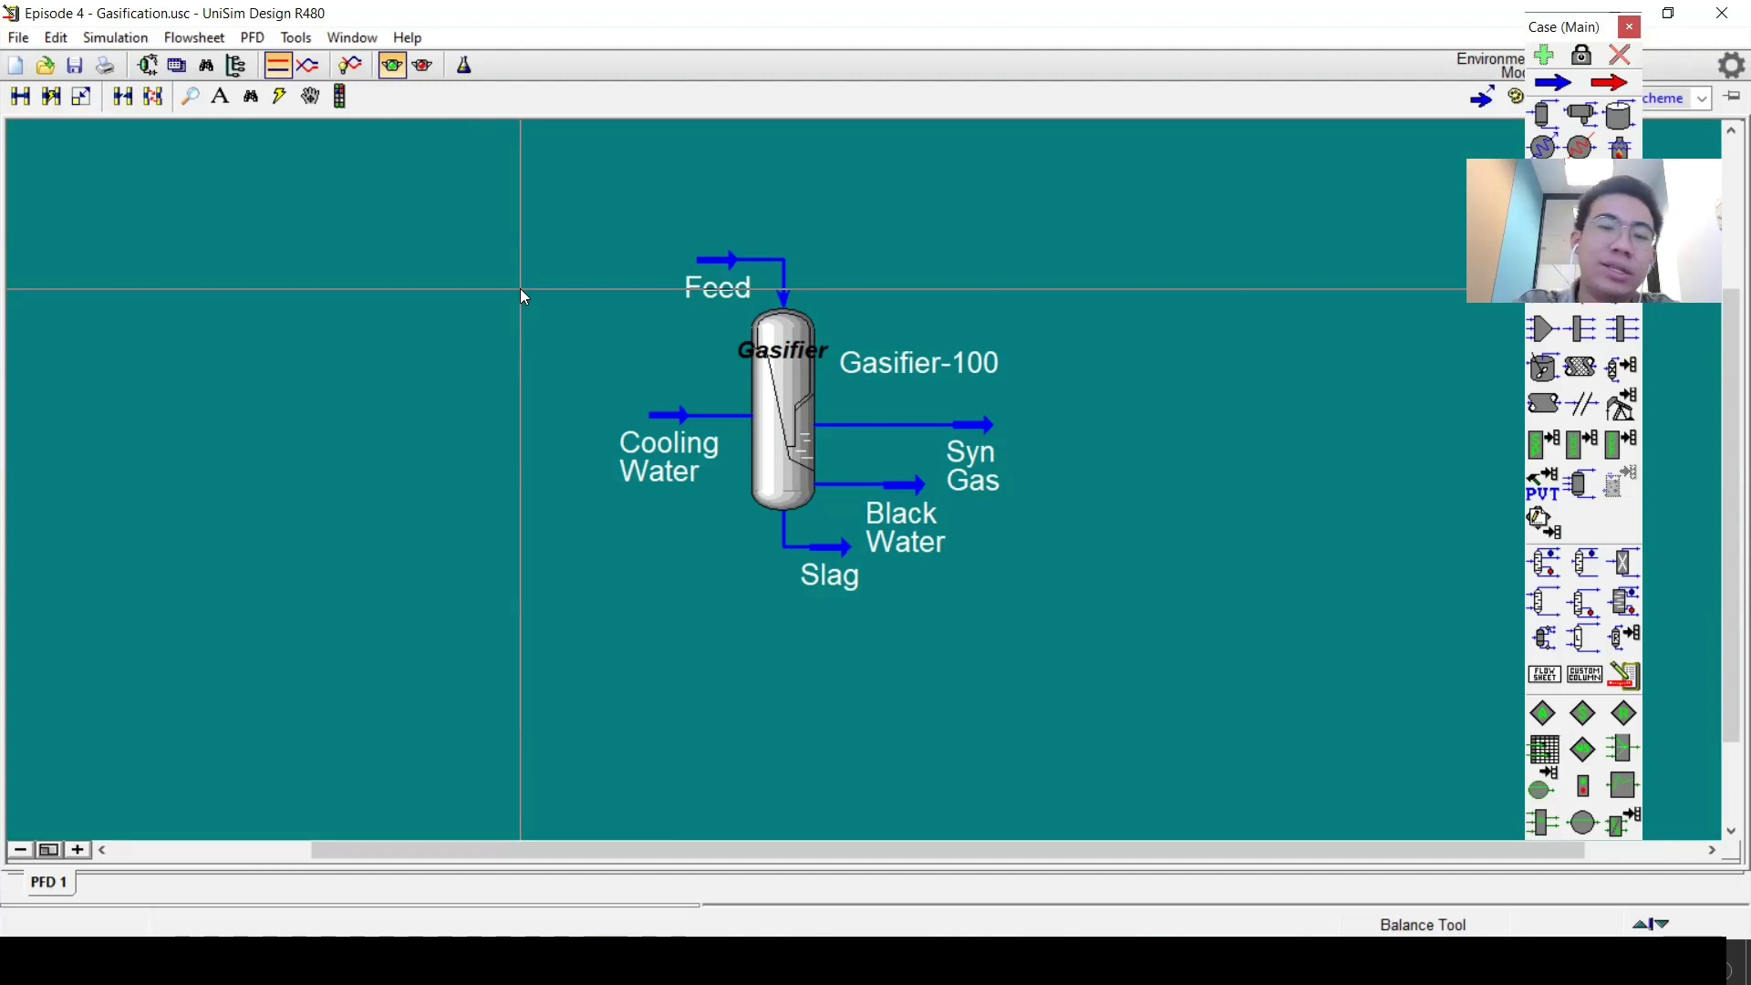
pyautogui.doubleClick(671, 424)
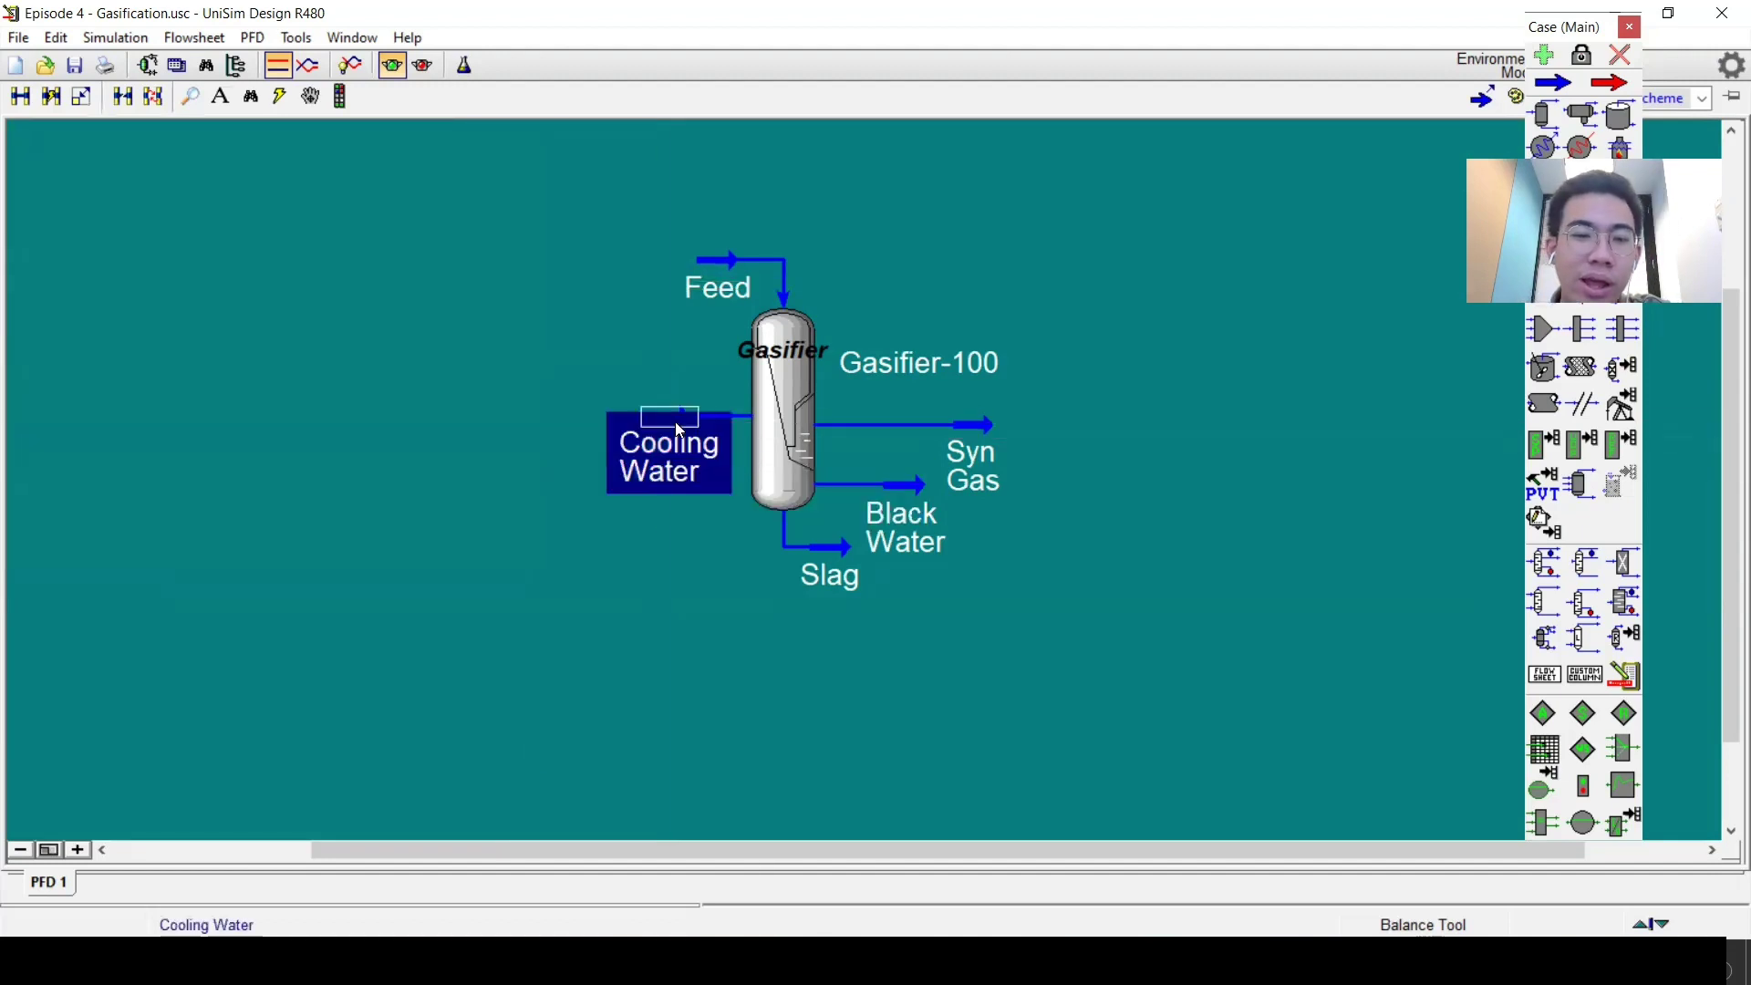
pyautogui.moveTo(571, 328); pyautogui.dragTo(305, 292)
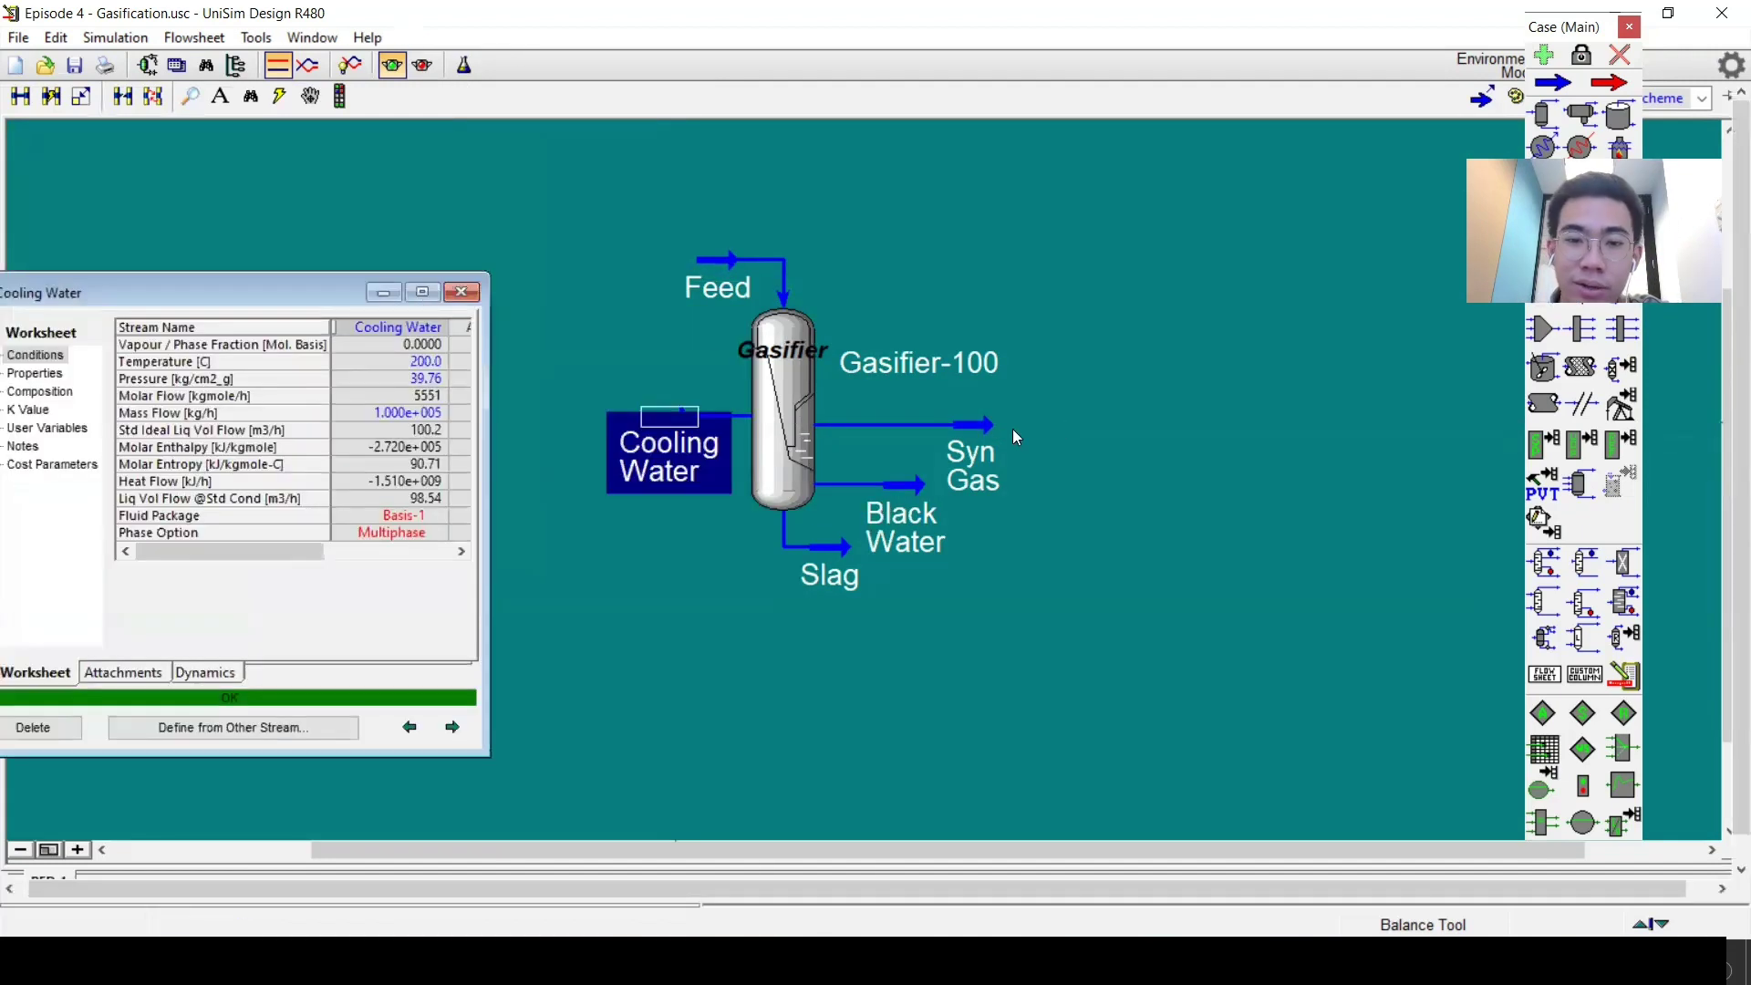
pyautogui.doubleClick(974, 428)
pyautogui.moveTo(532, 358); pyautogui.dragTo(1117, 262)
pyautogui.click(272, 310)
pyautogui.moveTo(272, 310); pyautogui.dragTo(346, 277)
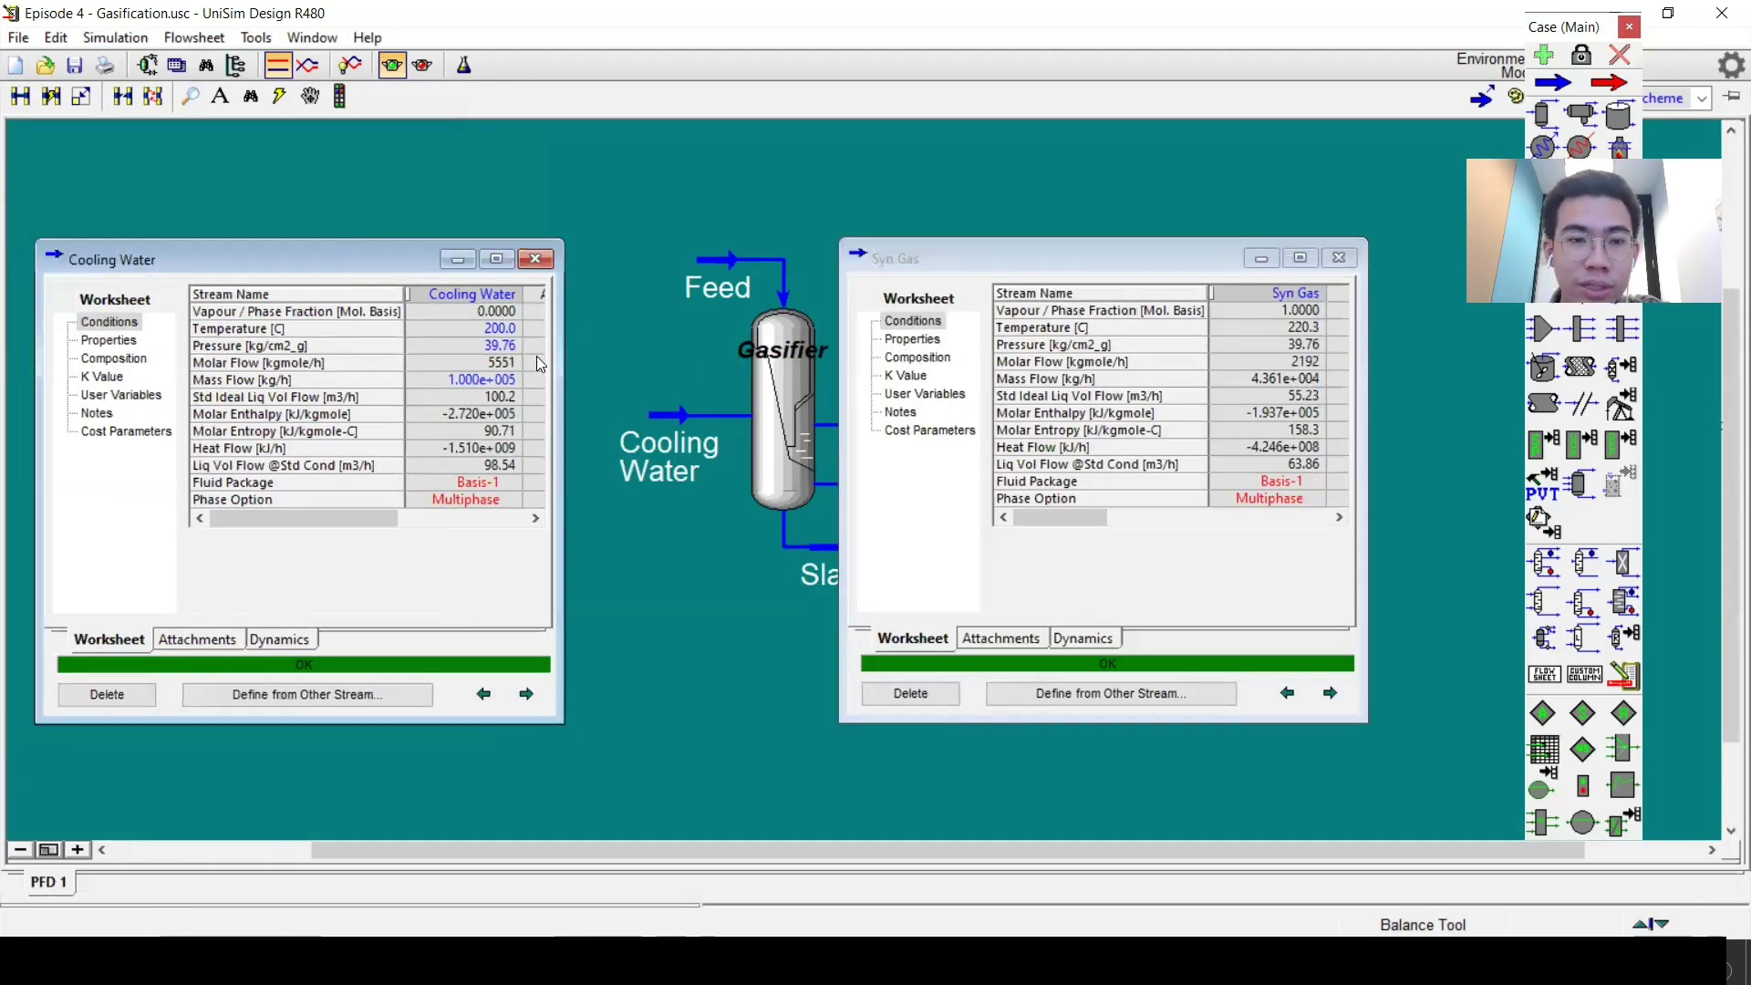
# Set the Cooling Water temperature to 180 C and check the resulting Syn Gas temperature and composition.
pyautogui.click(495, 330)
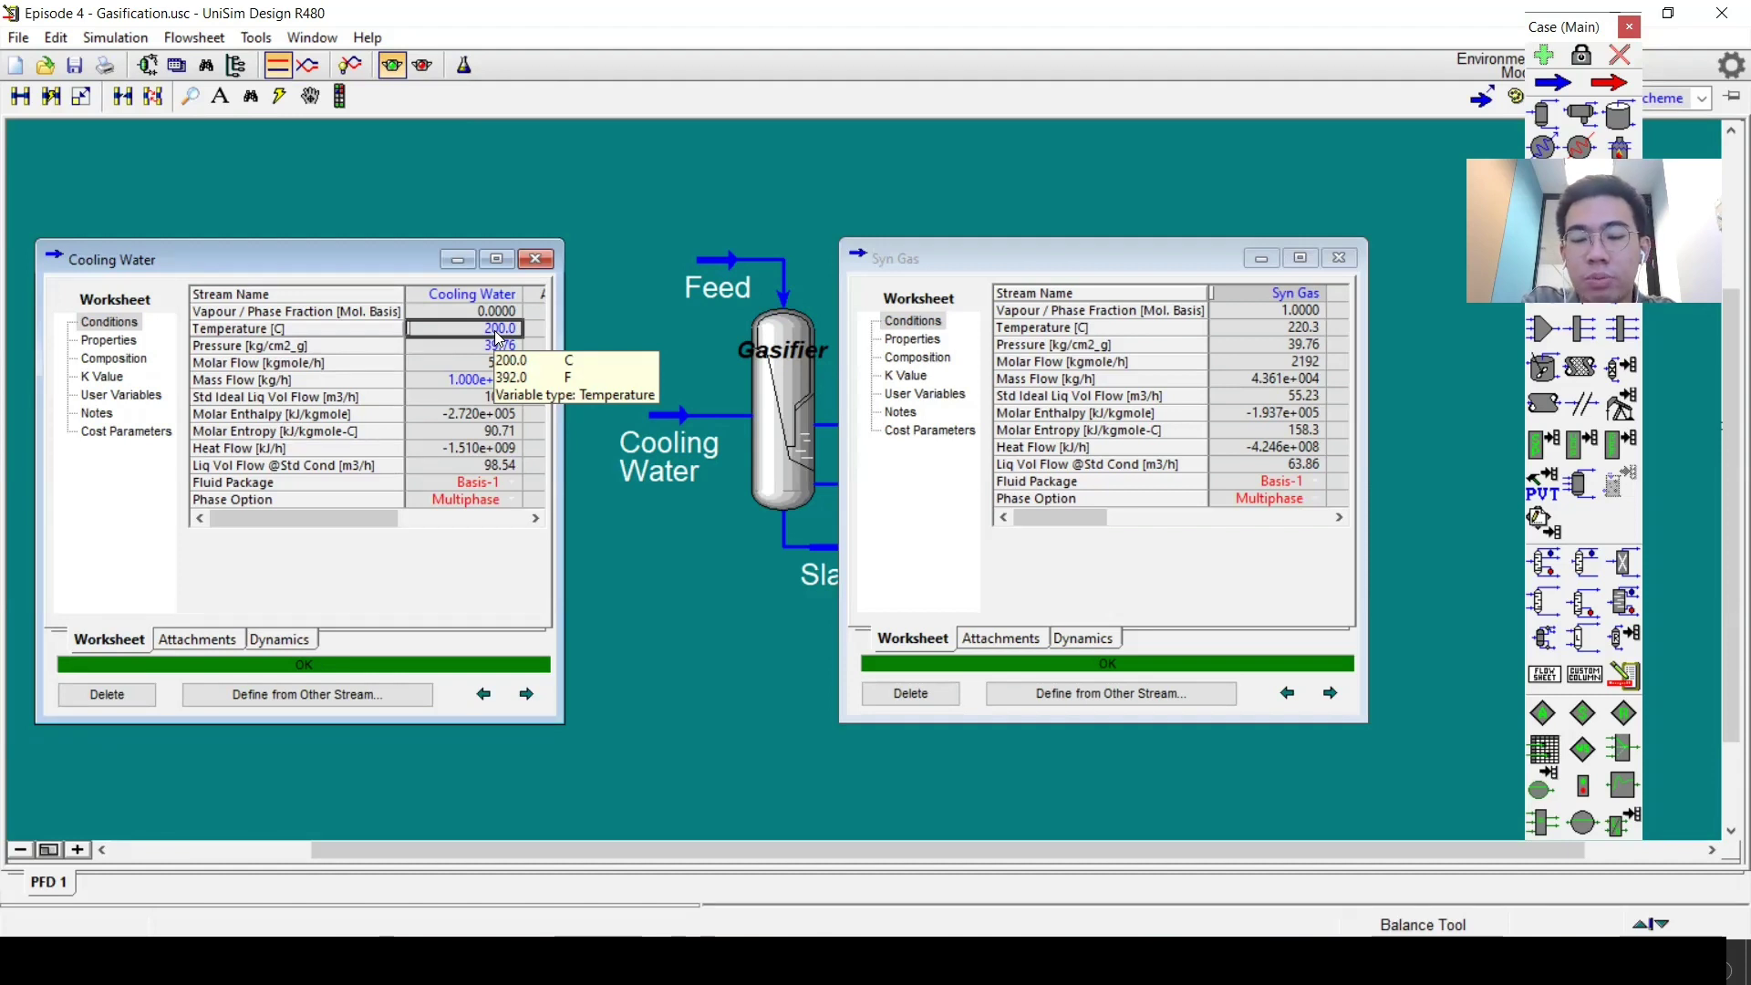
pyautogui.click(496, 332)
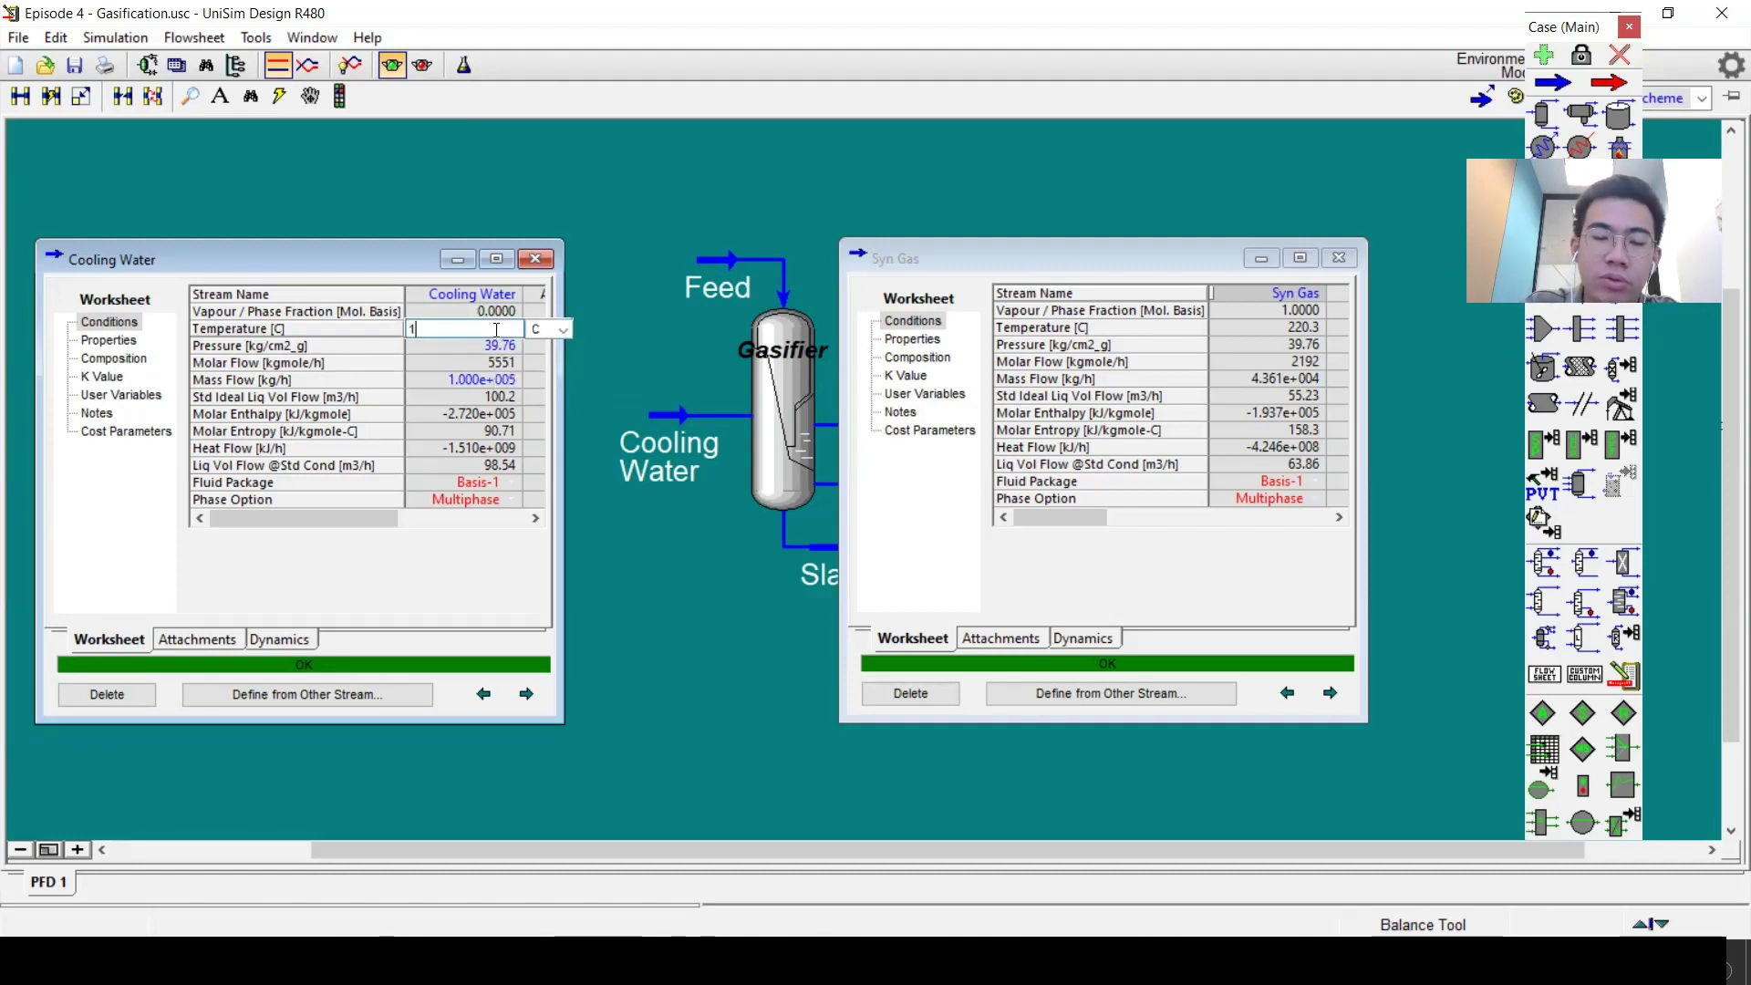
pyautogui.write('180')
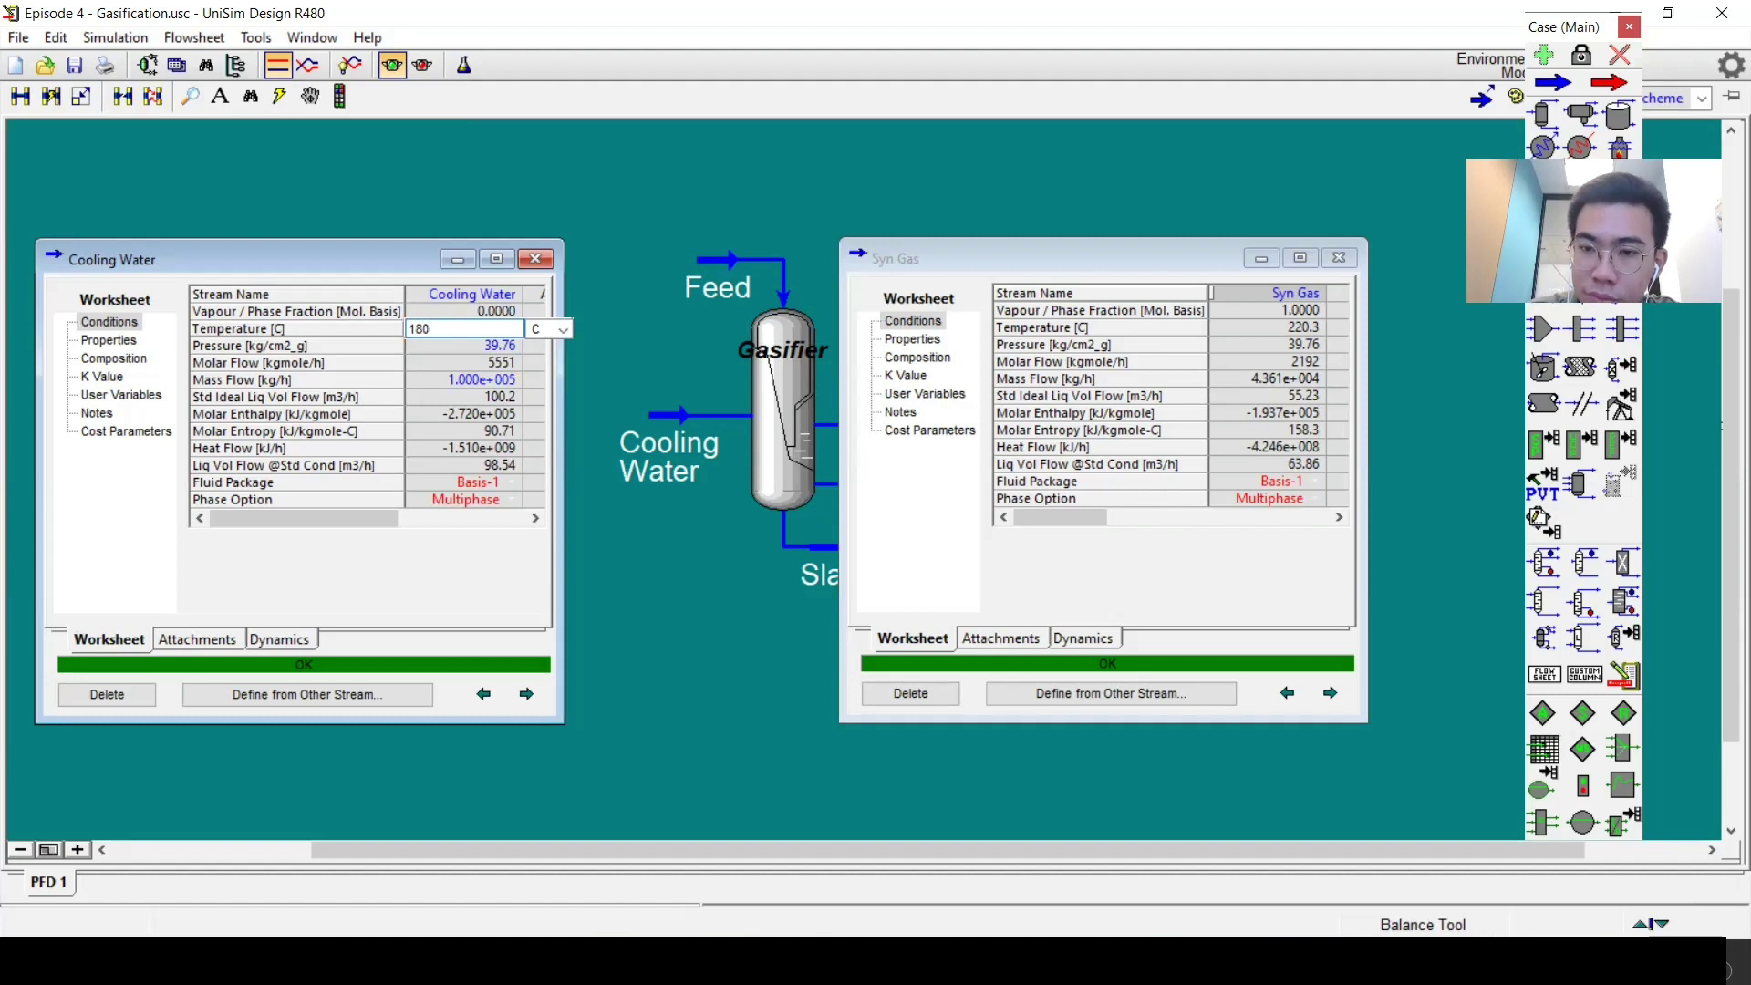
pyautogui.press('Return')
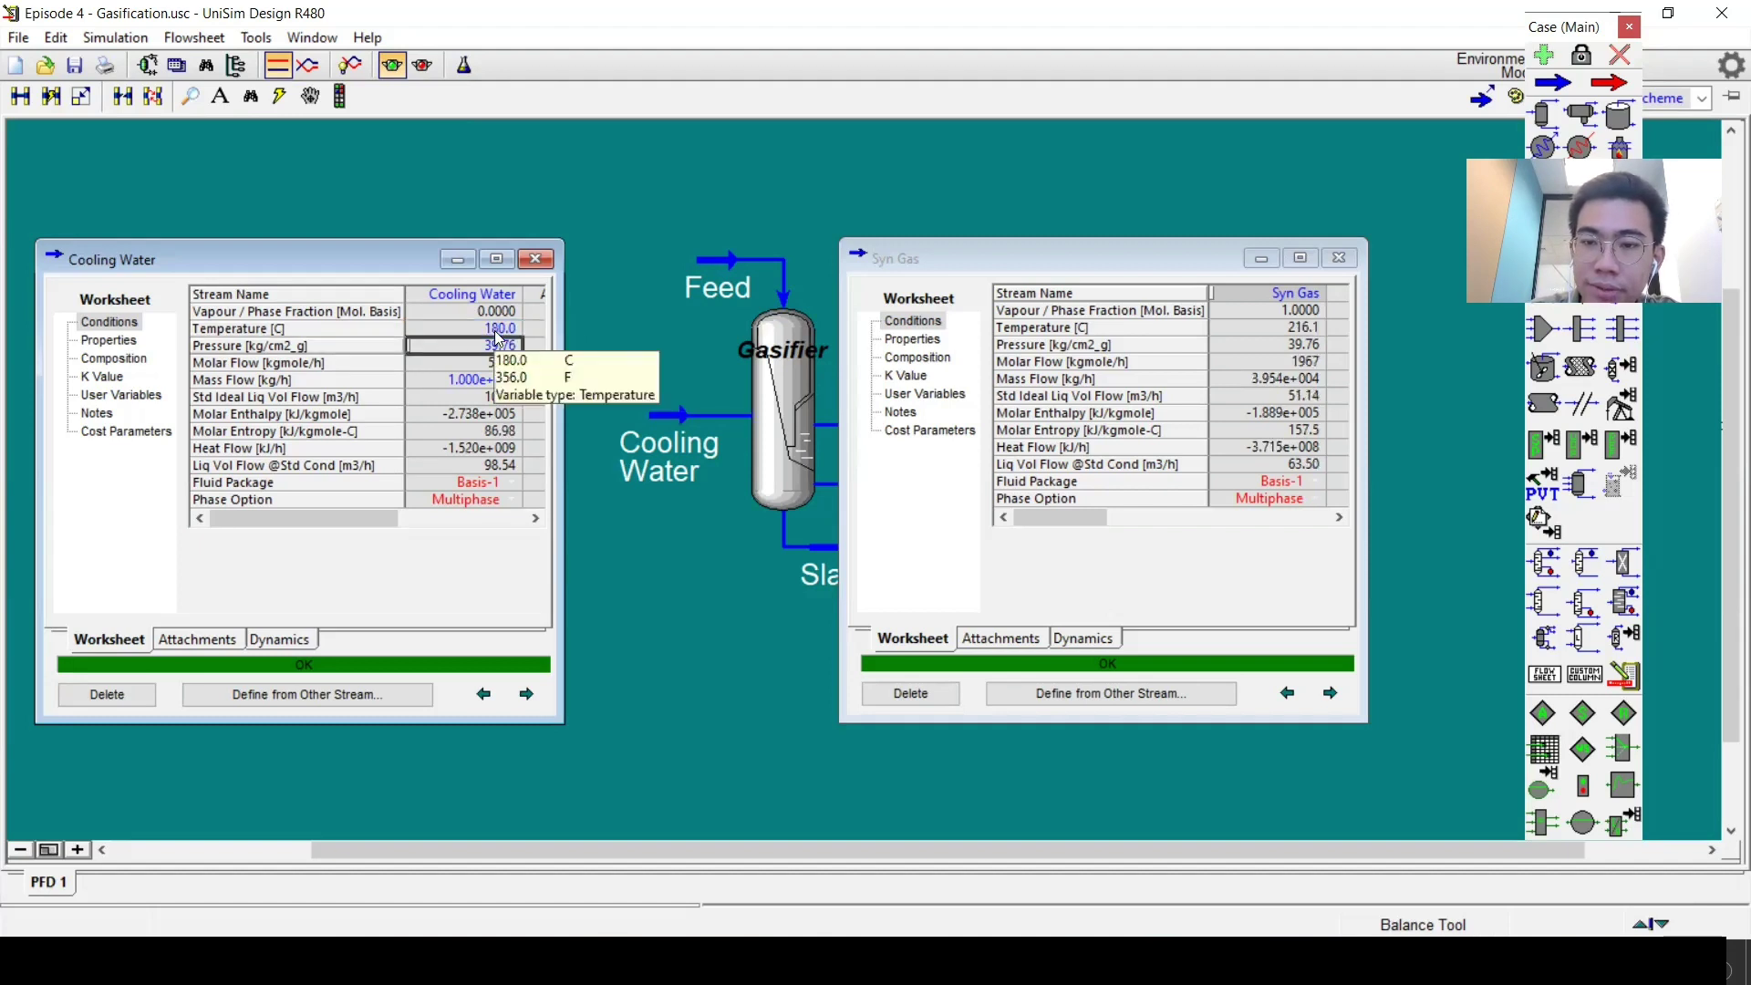
pyautogui.click(1259, 377)
pyautogui.click(1259, 331)
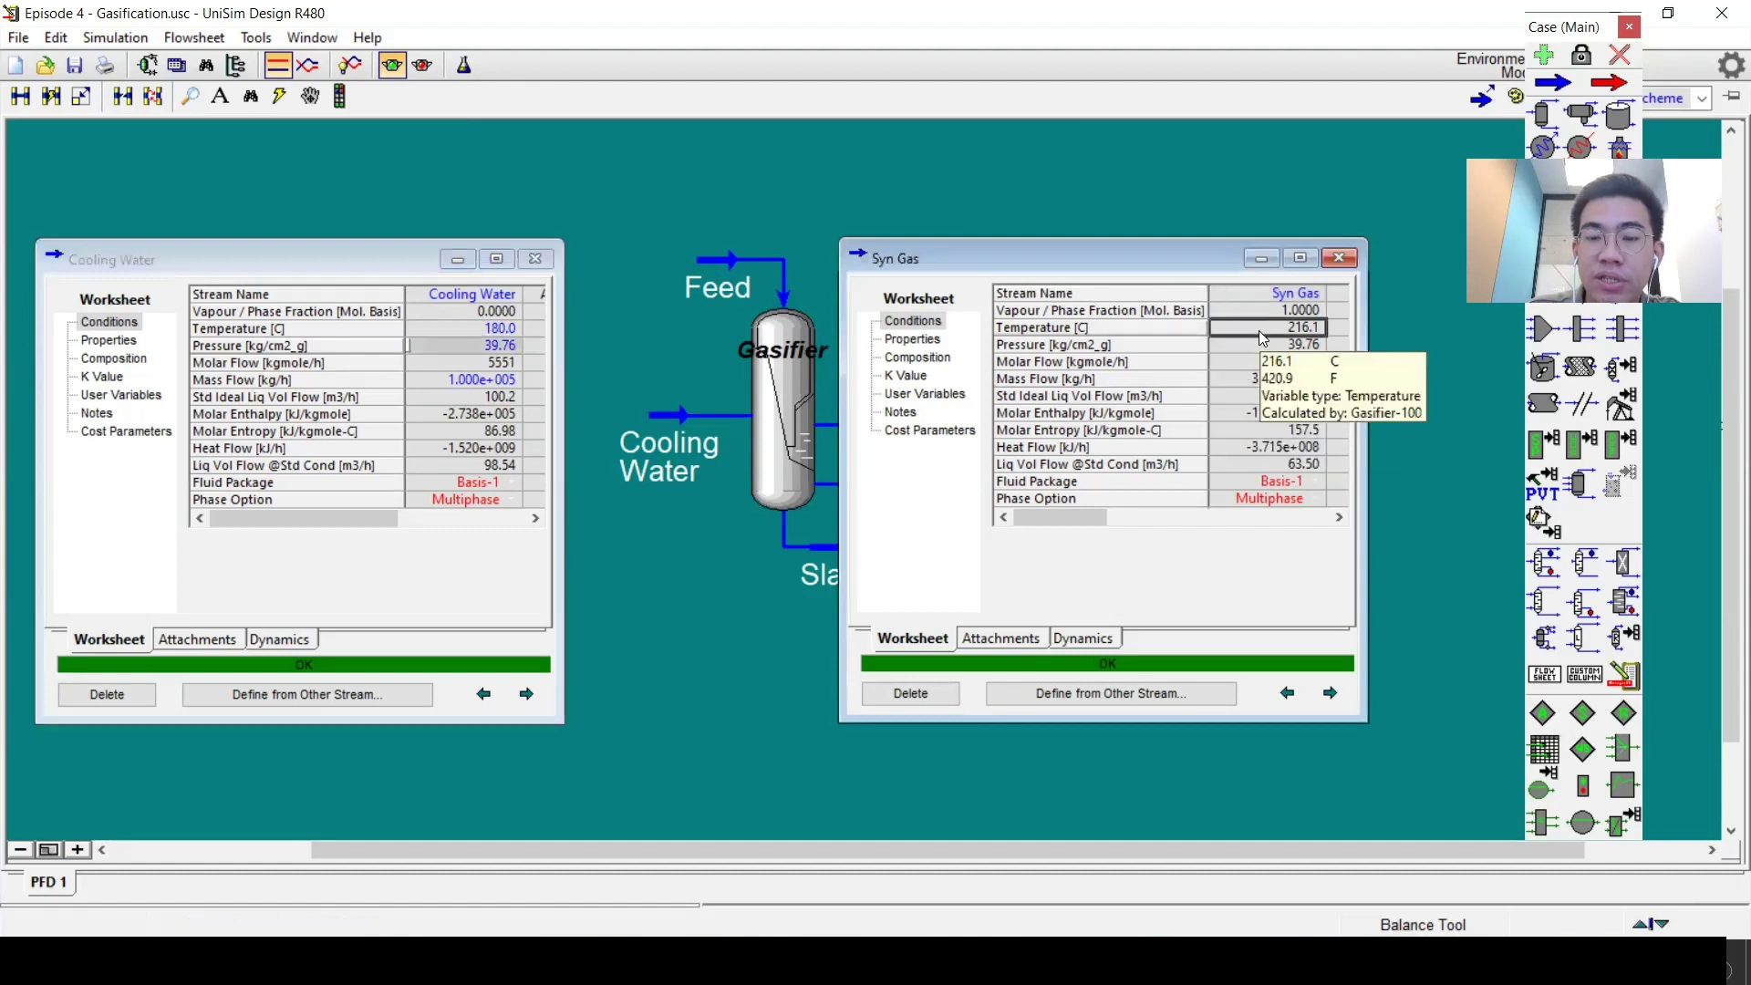
pyautogui.click(898, 357)
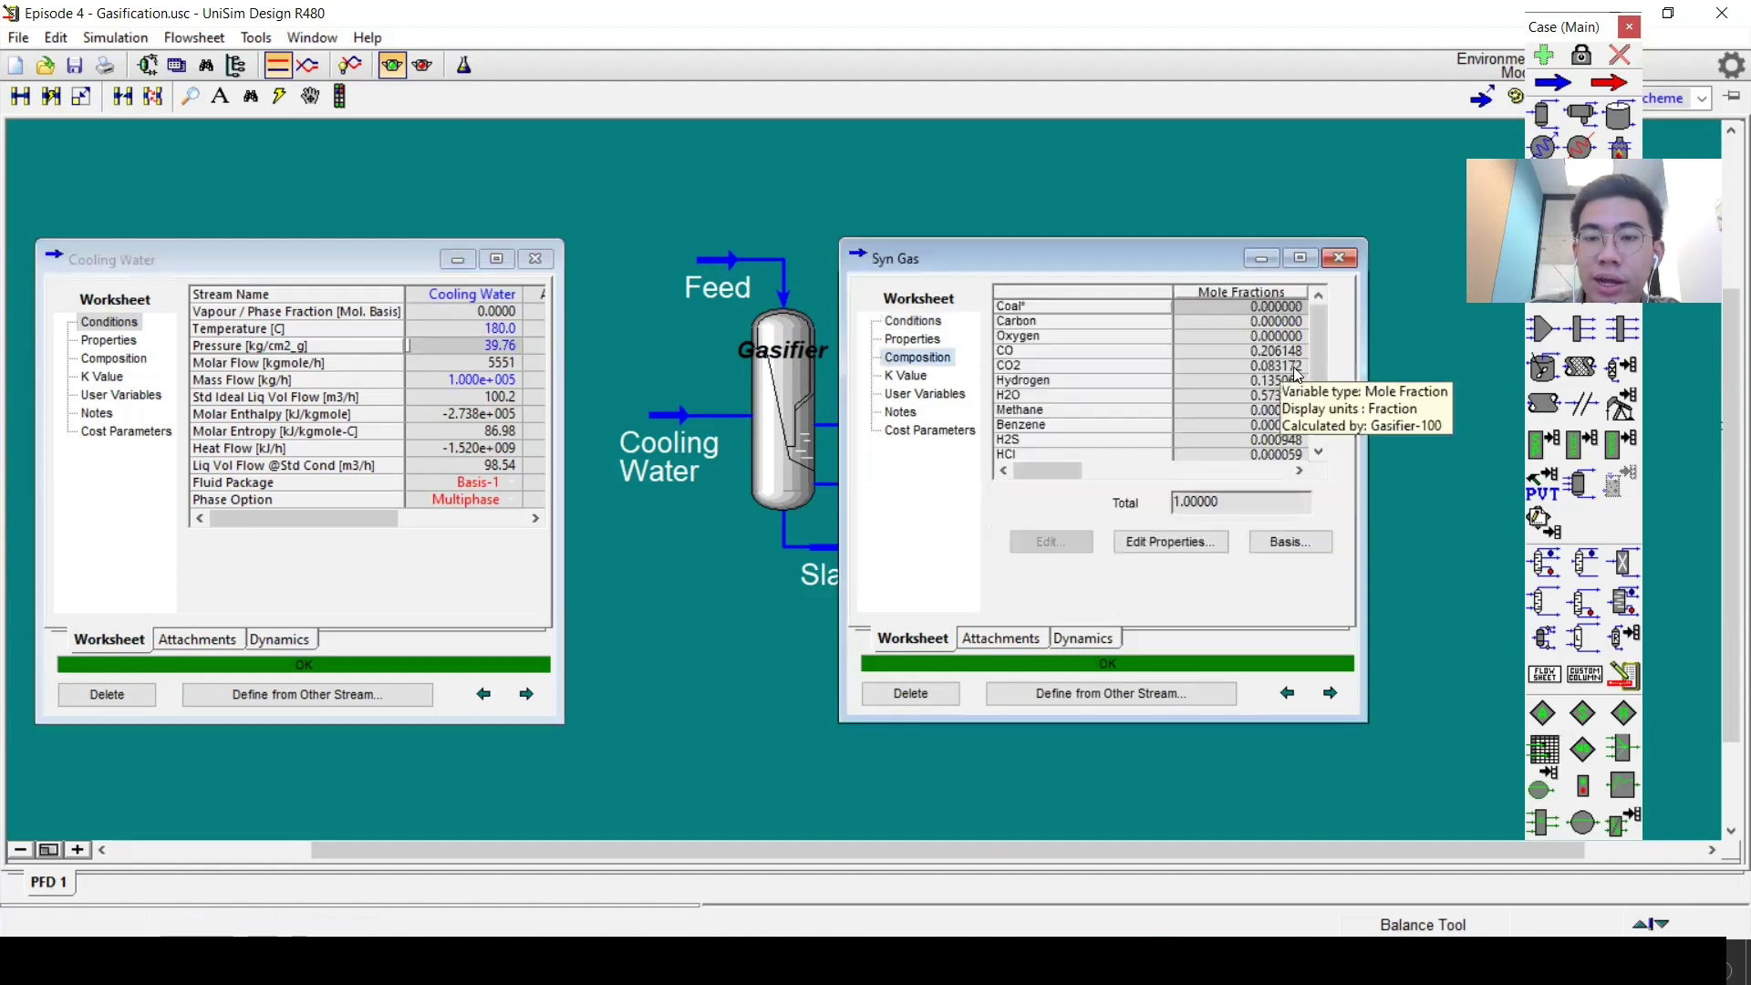
# Return the Cooling Water temperature to 200 C and compare the CO and hydrogen mole fractions of the Syn Gas.
pyautogui.click(429, 331)
pyautogui.write('2900')
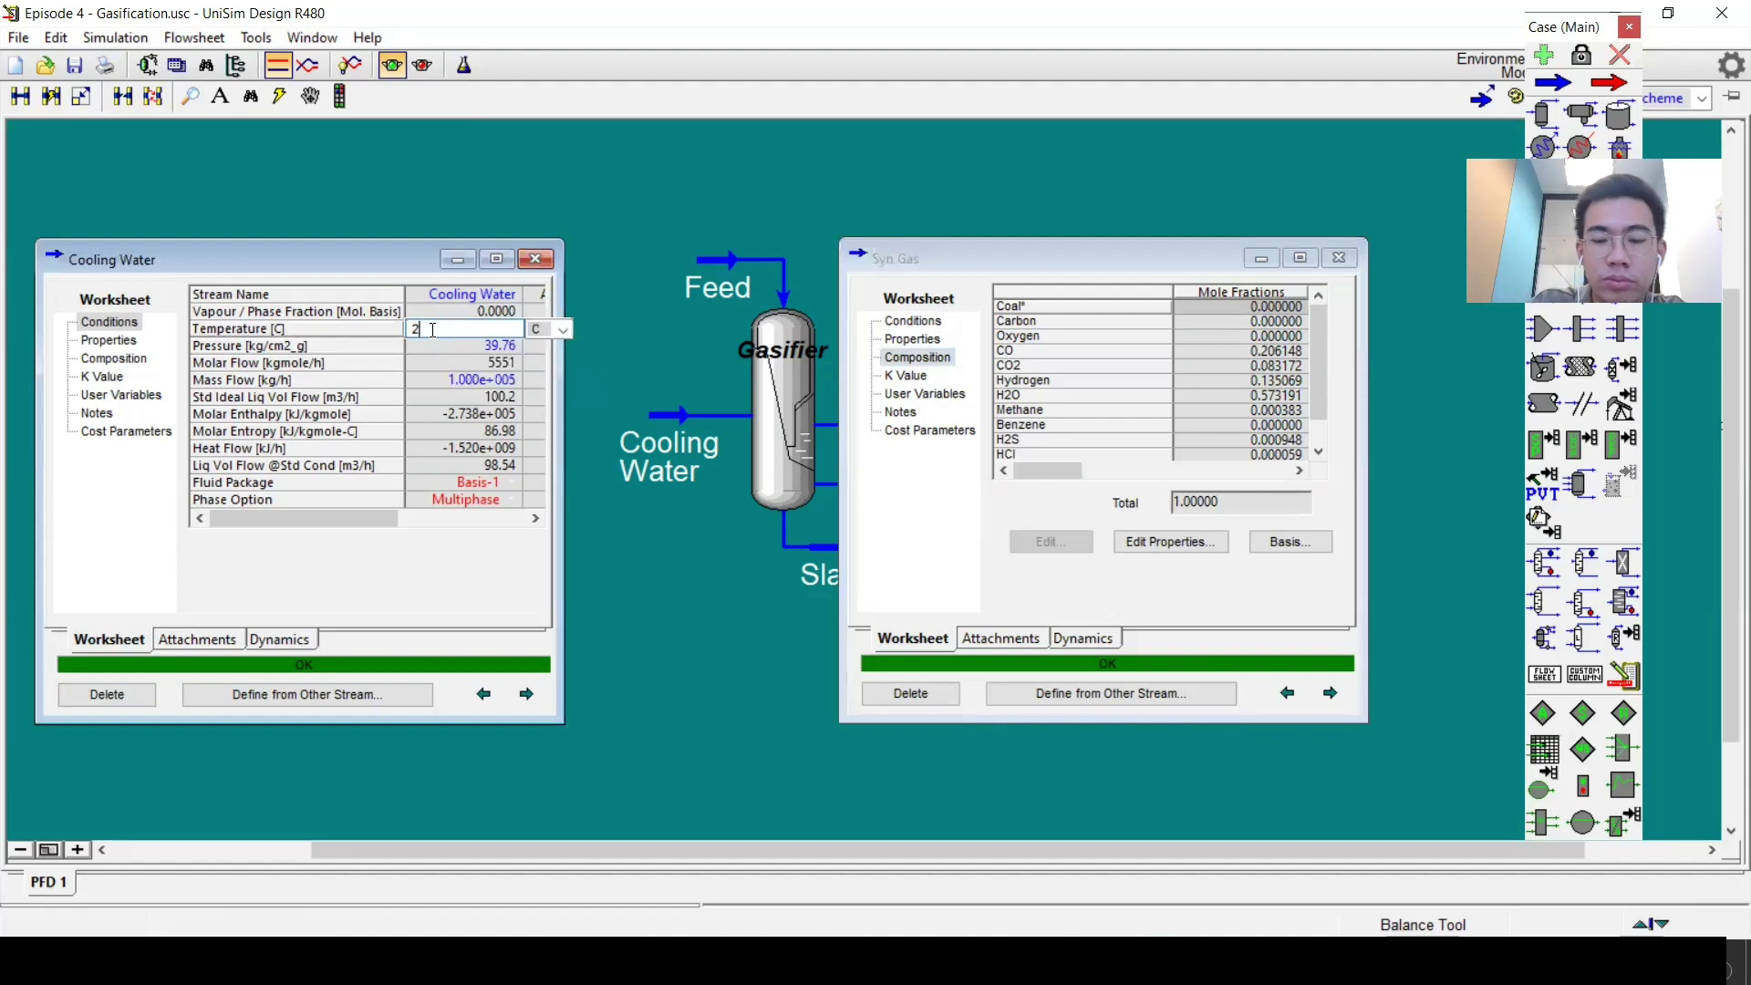
pyautogui.press('BackSpace')
pyautogui.press('BackSpace')
pyautogui.press('BackSpace')
pyautogui.write('00')
pyautogui.press('Return')
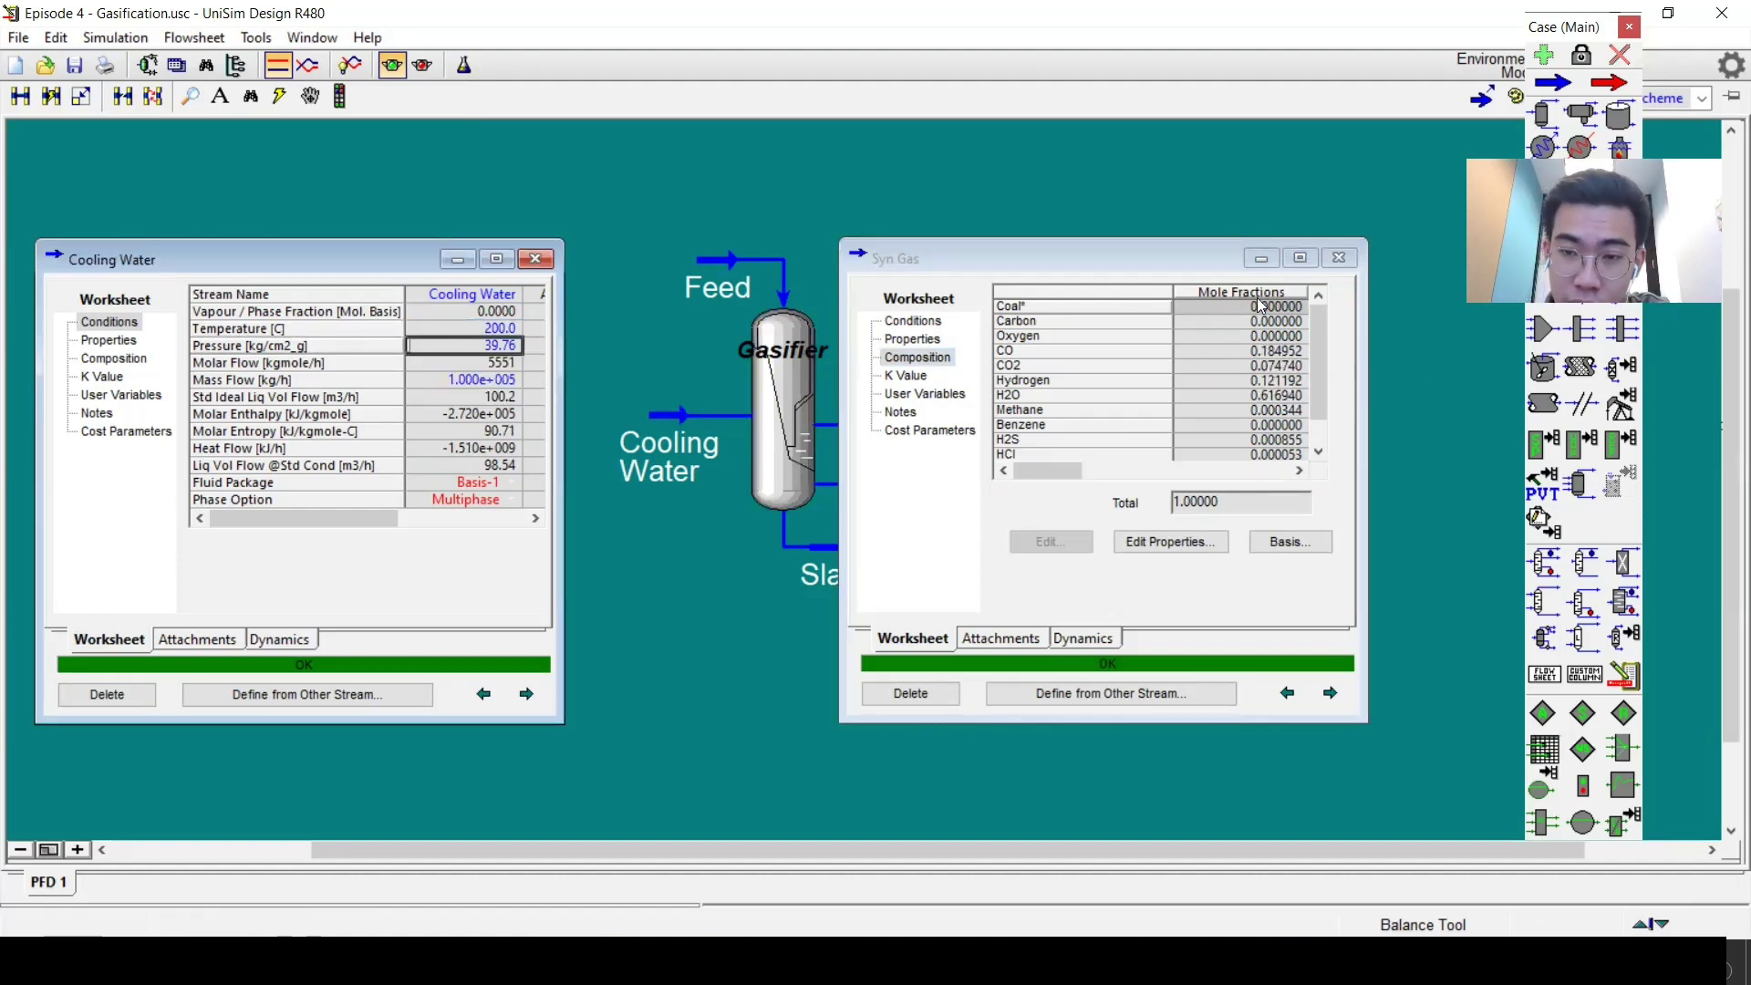
pyautogui.moveTo(1315, 343); pyautogui.dragTo(1315, 350)
pyautogui.click(1294, 343)
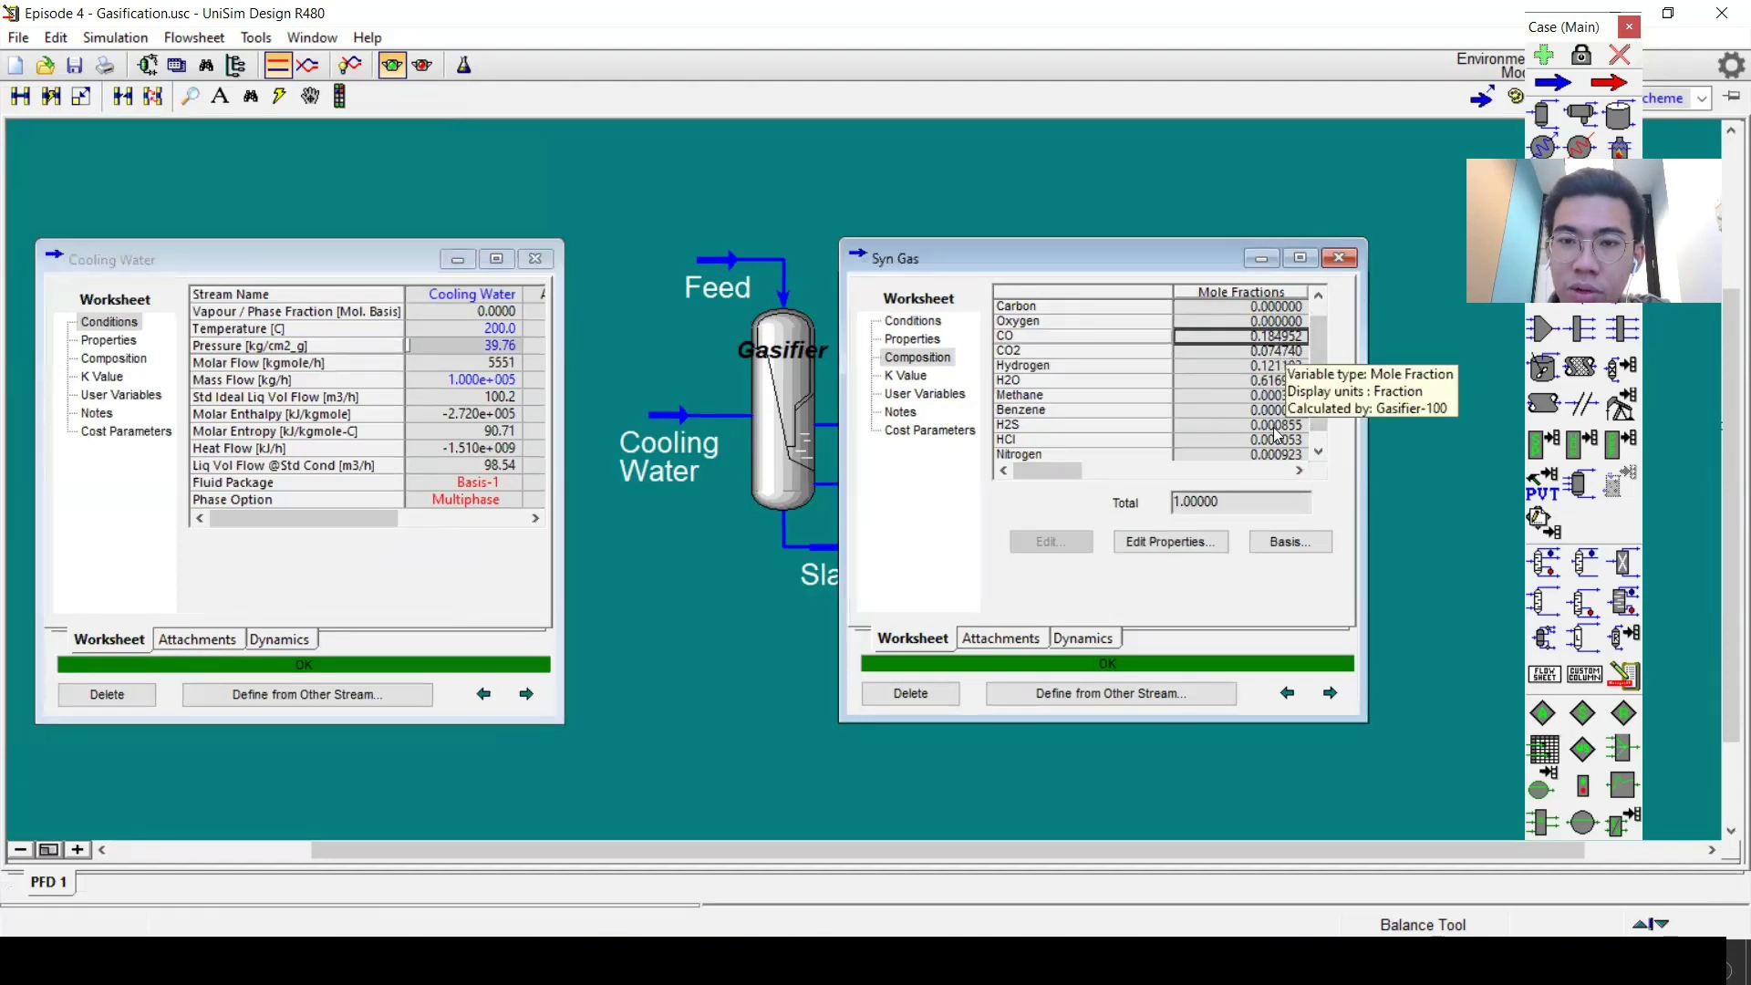
pyautogui.click(1258, 366)
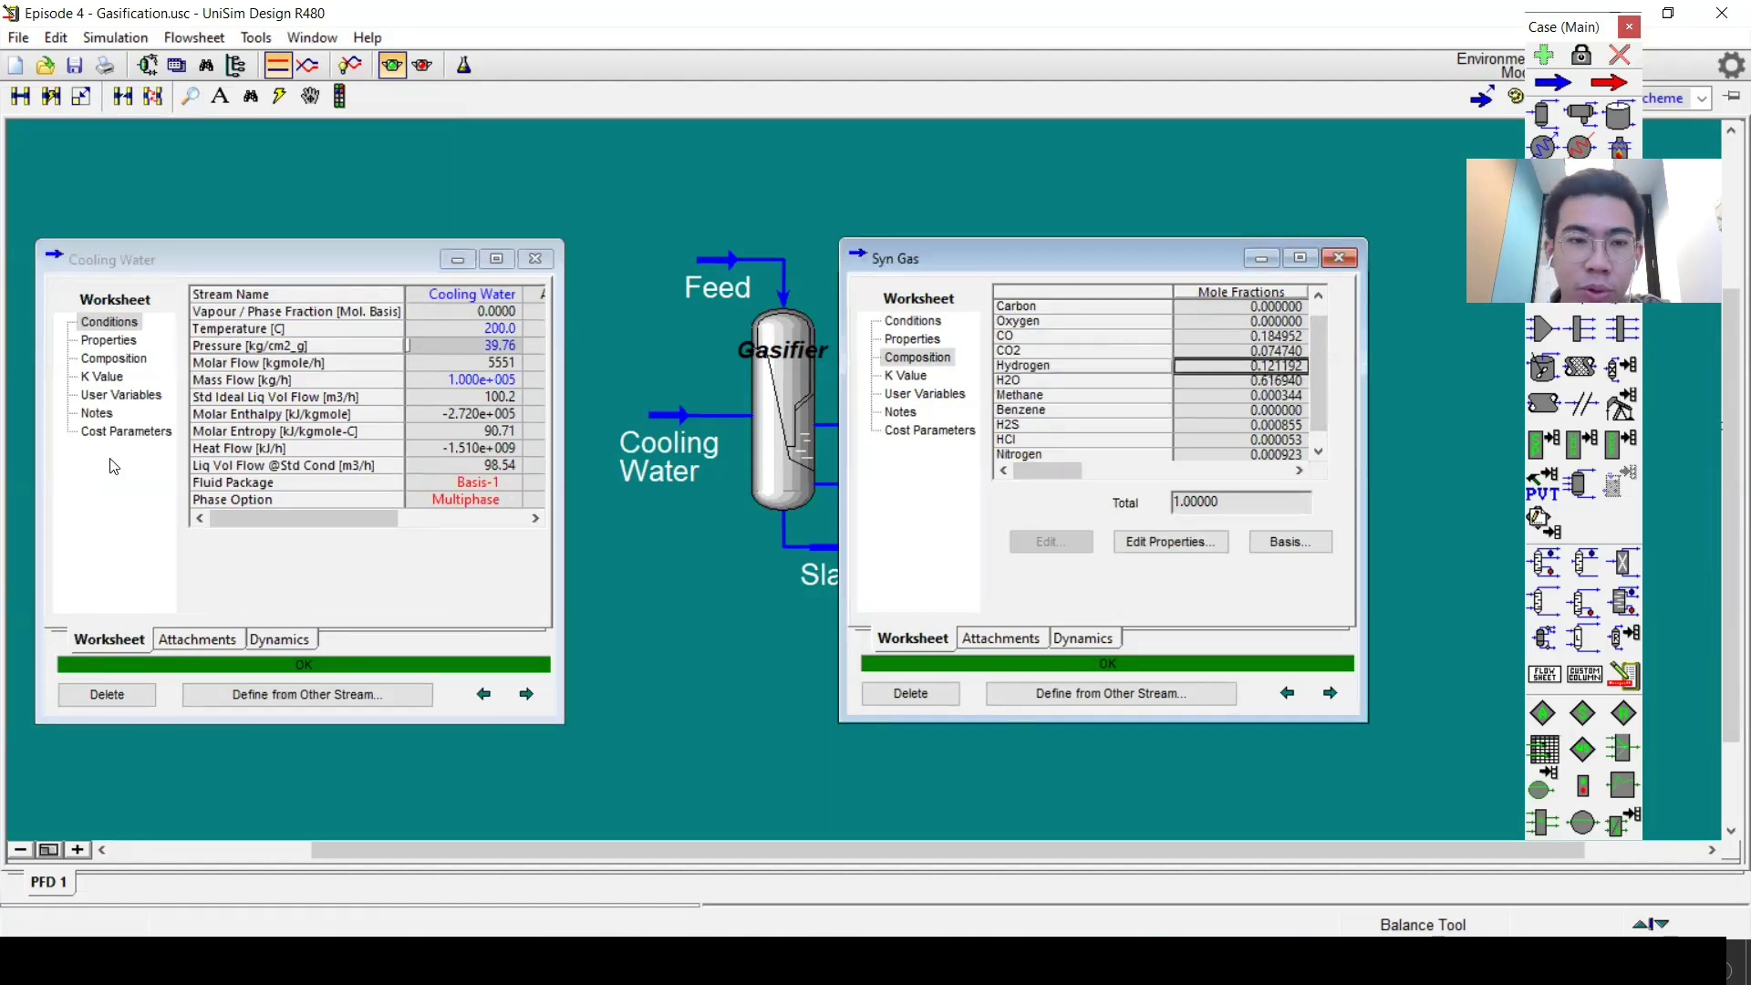
# Set the Cooling Water temperature to 180 C again with the Syn Gas composition in view, and close the Cooling Water stream.
pyautogui.click(466, 330)
pyautogui.write('180')
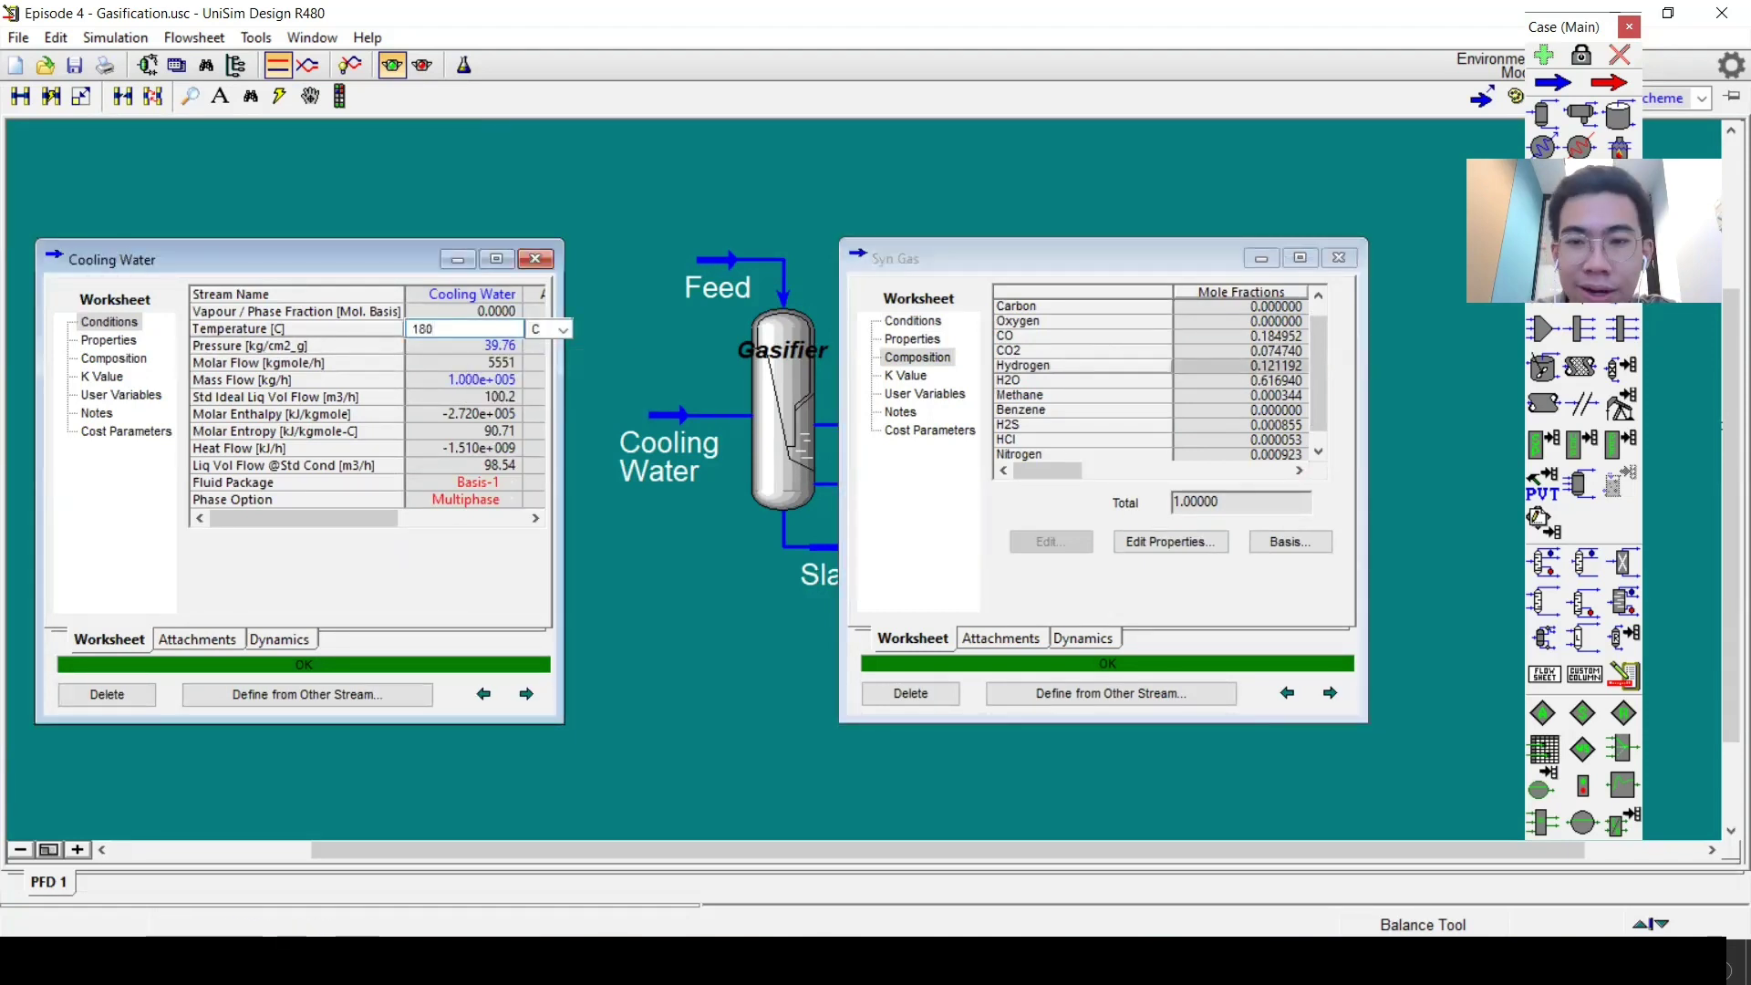
pyautogui.press('Return')
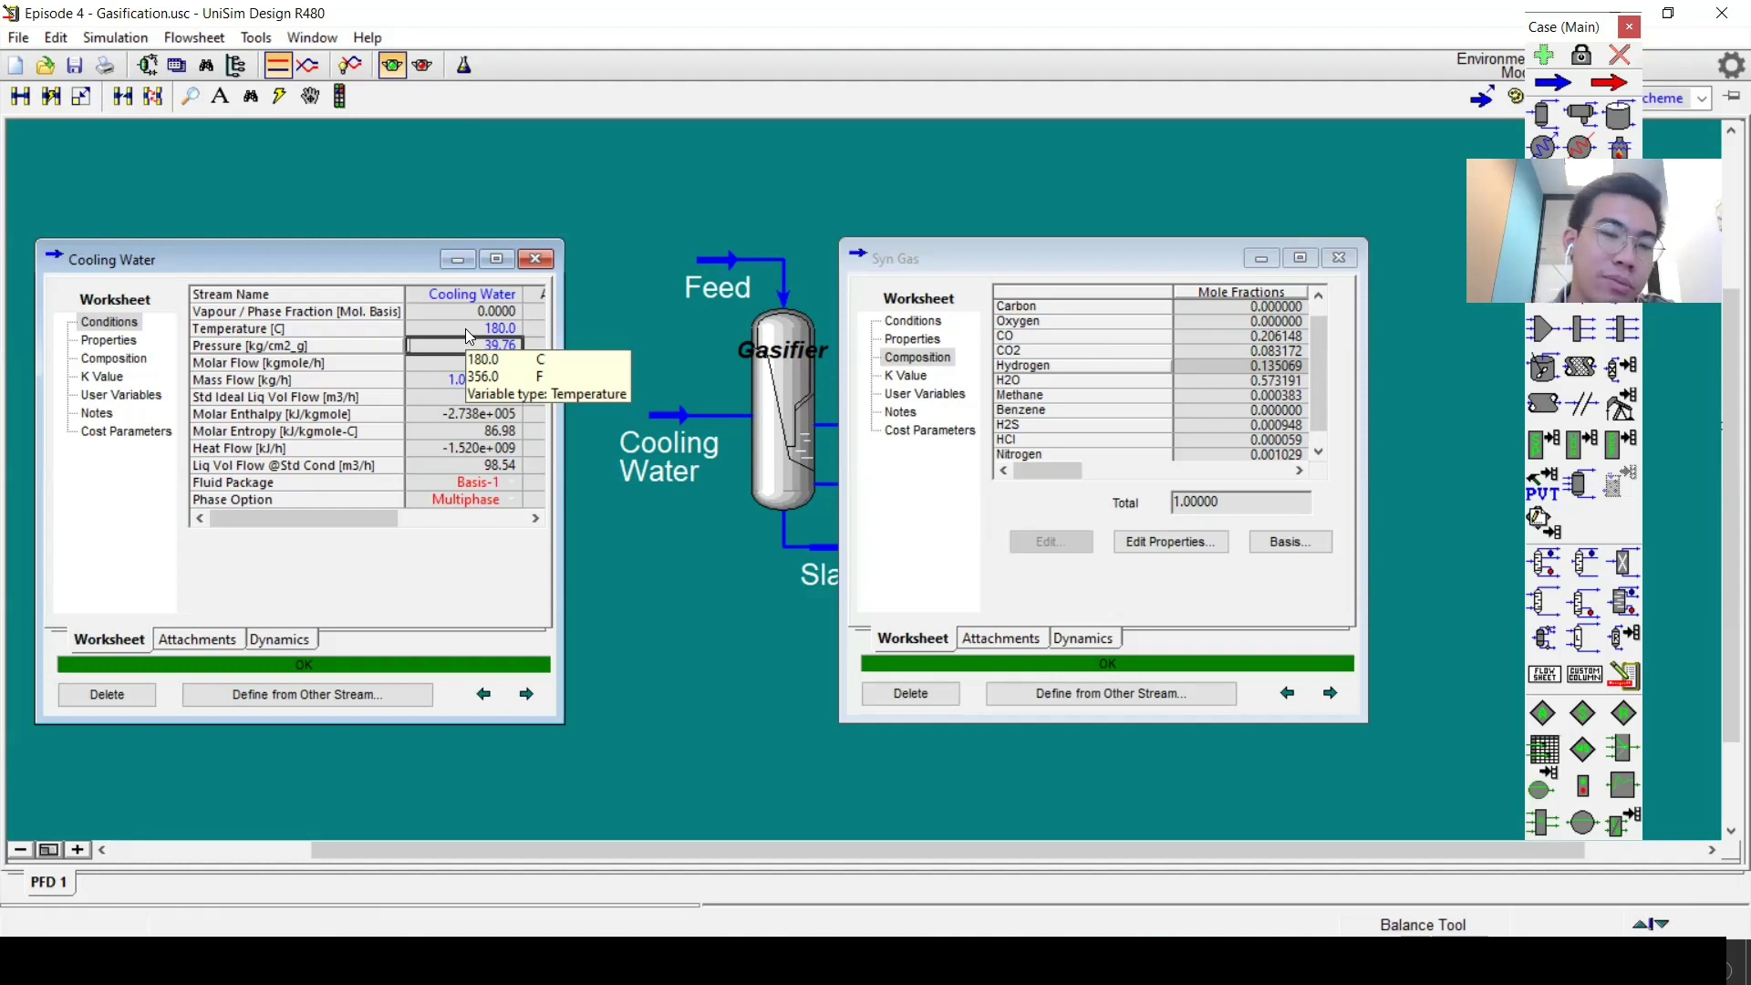
pyautogui.click(466, 328)
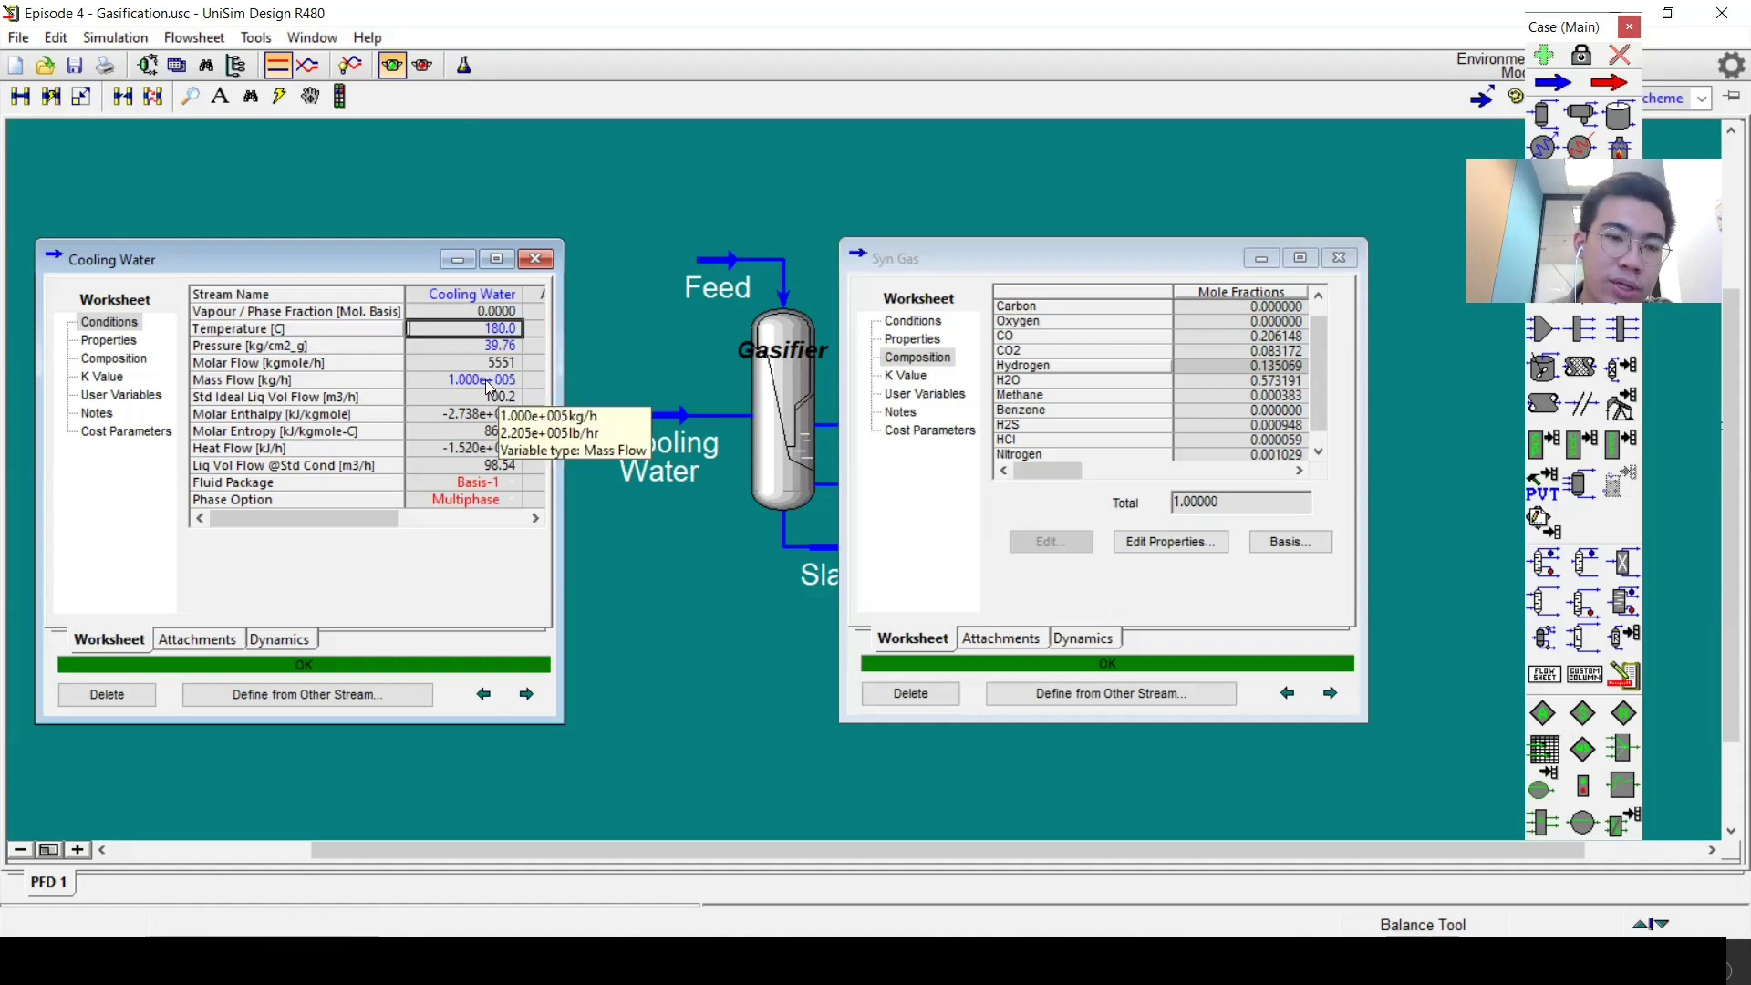
pyautogui.click(523, 261)
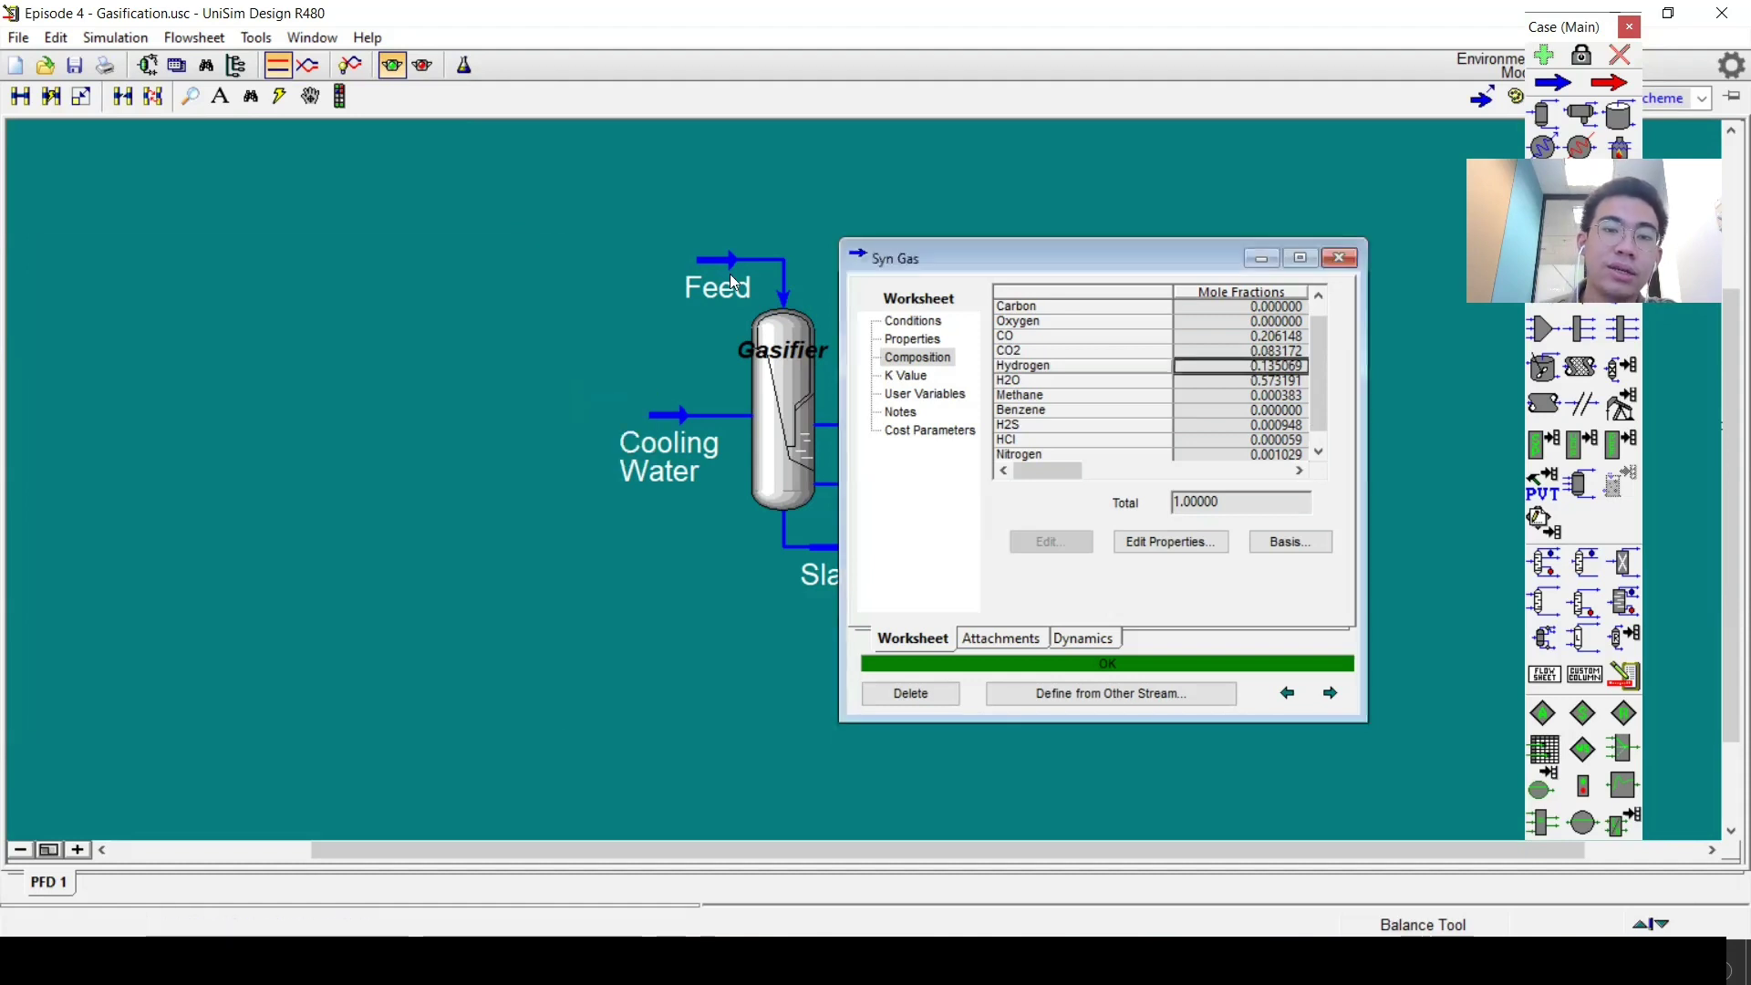
# Review the Feed stream's conditions and composition by mass fraction, and close the Feed and Syn Gas stream windows.
pyautogui.doubleClick(726, 279)
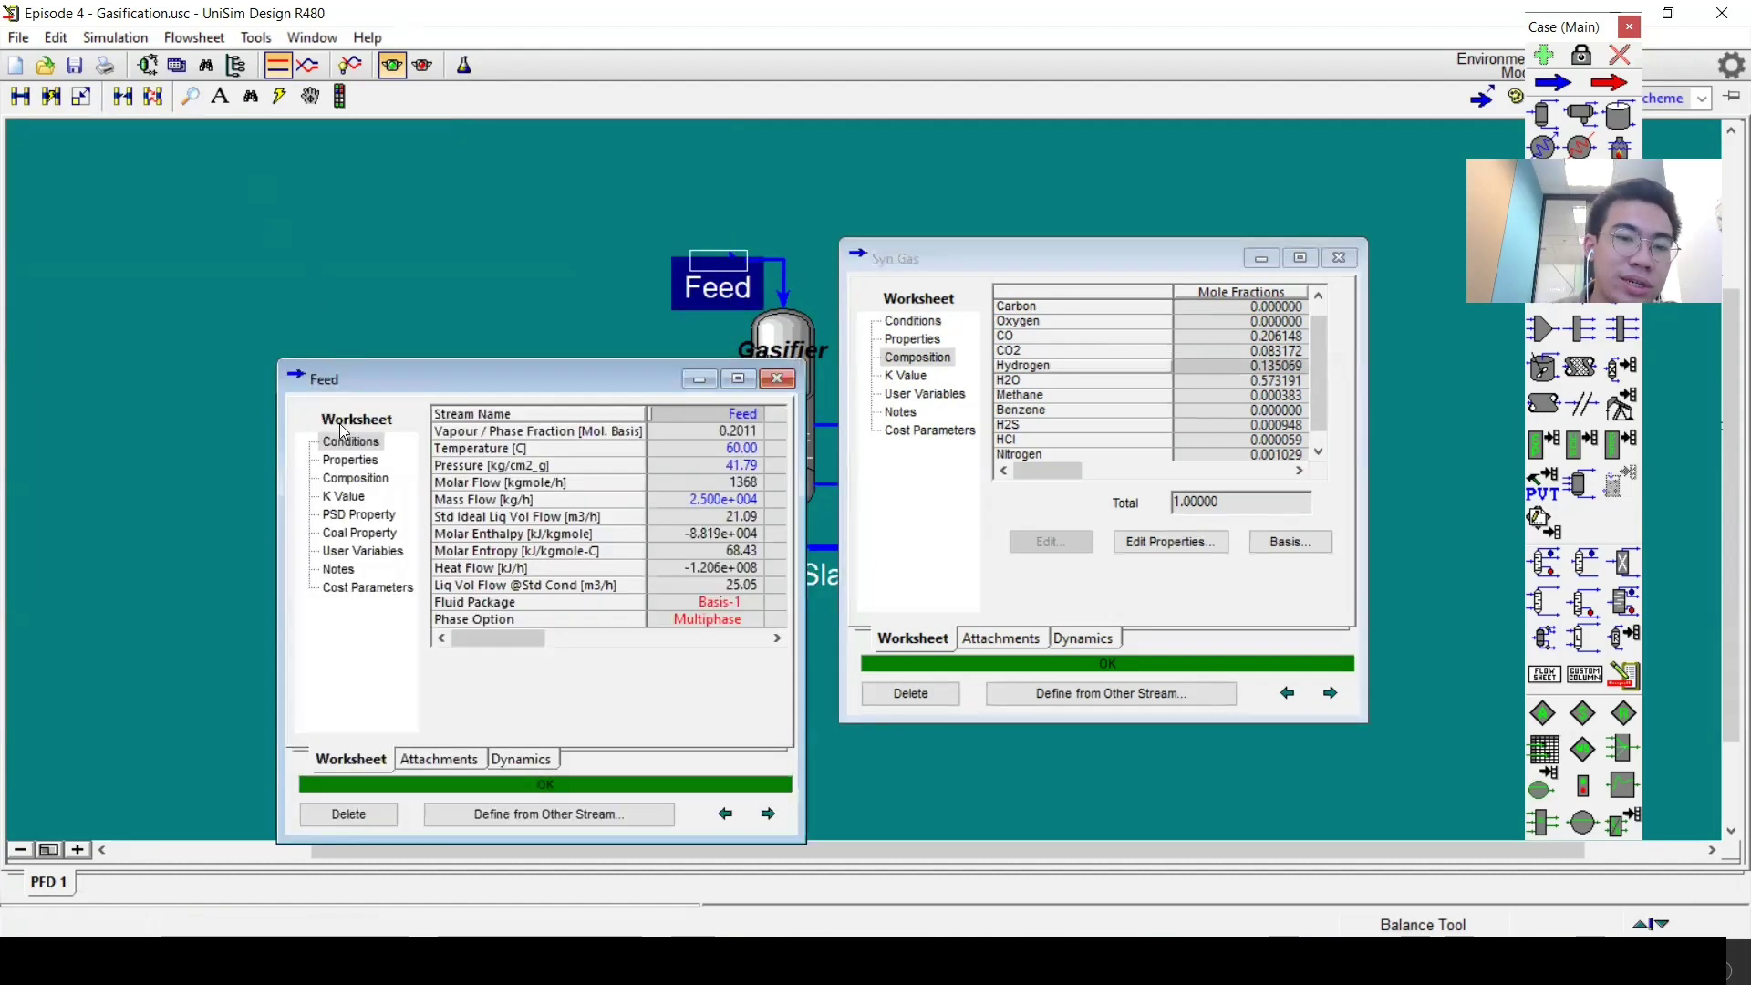
pyautogui.click(355, 481)
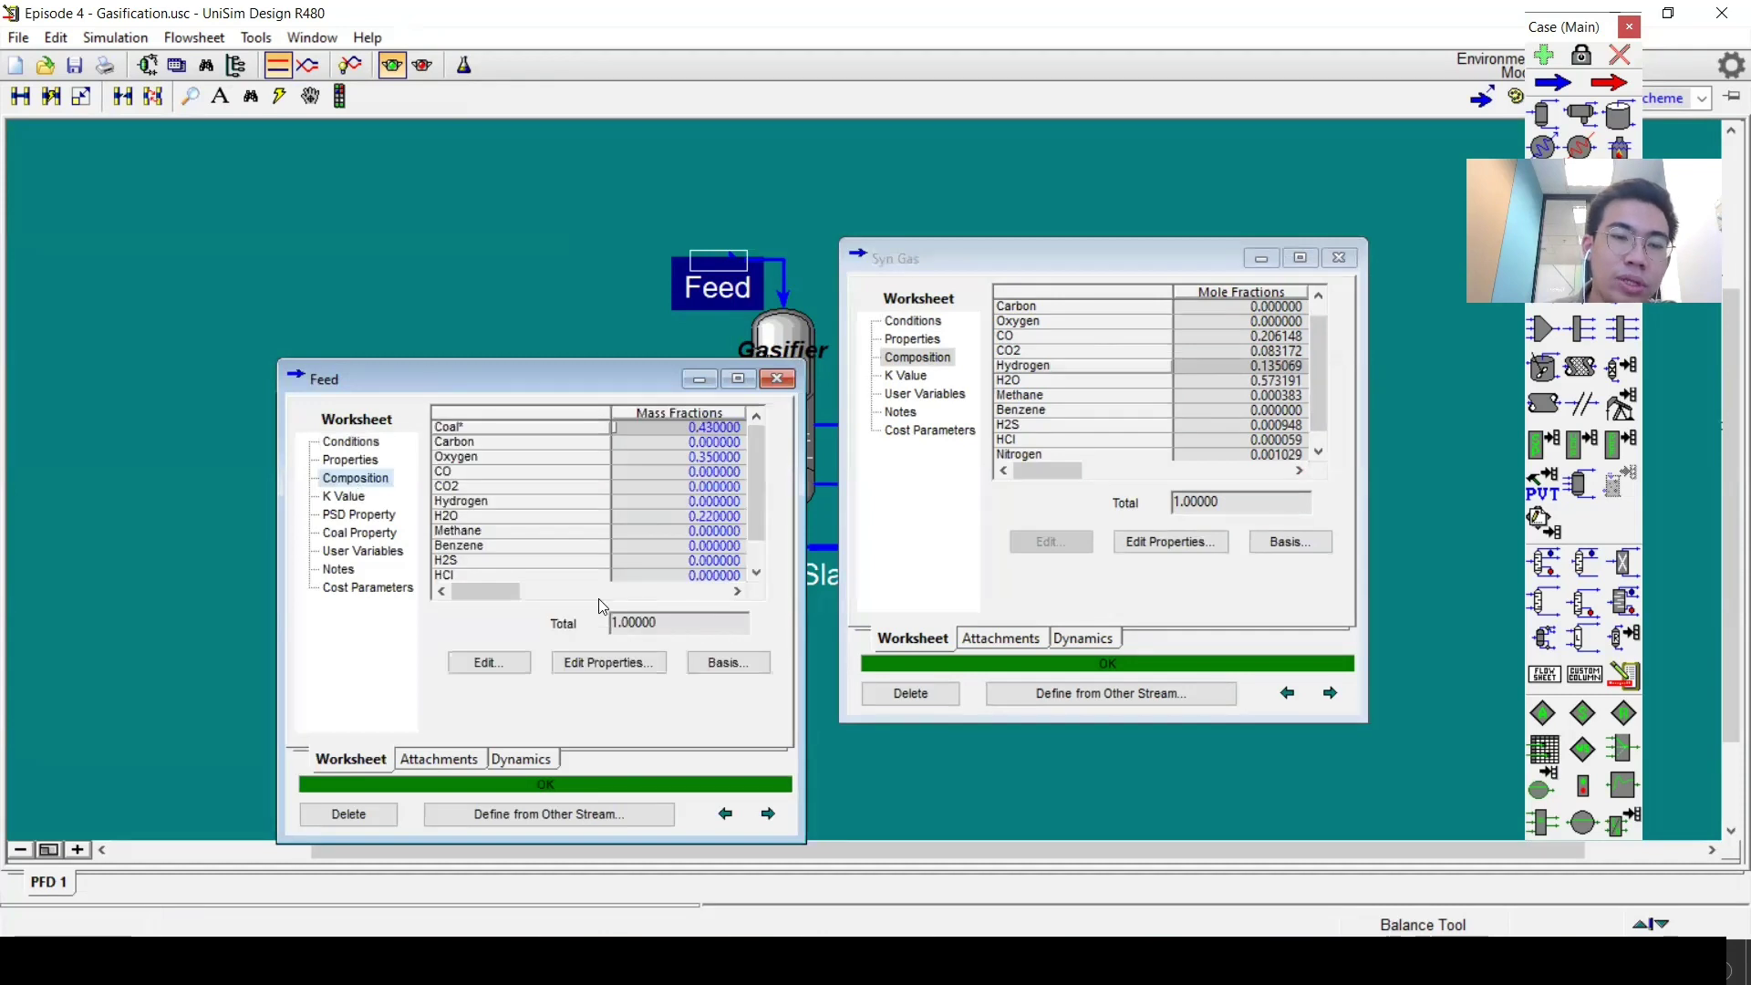
pyautogui.click(776, 379)
pyautogui.click(1339, 258)
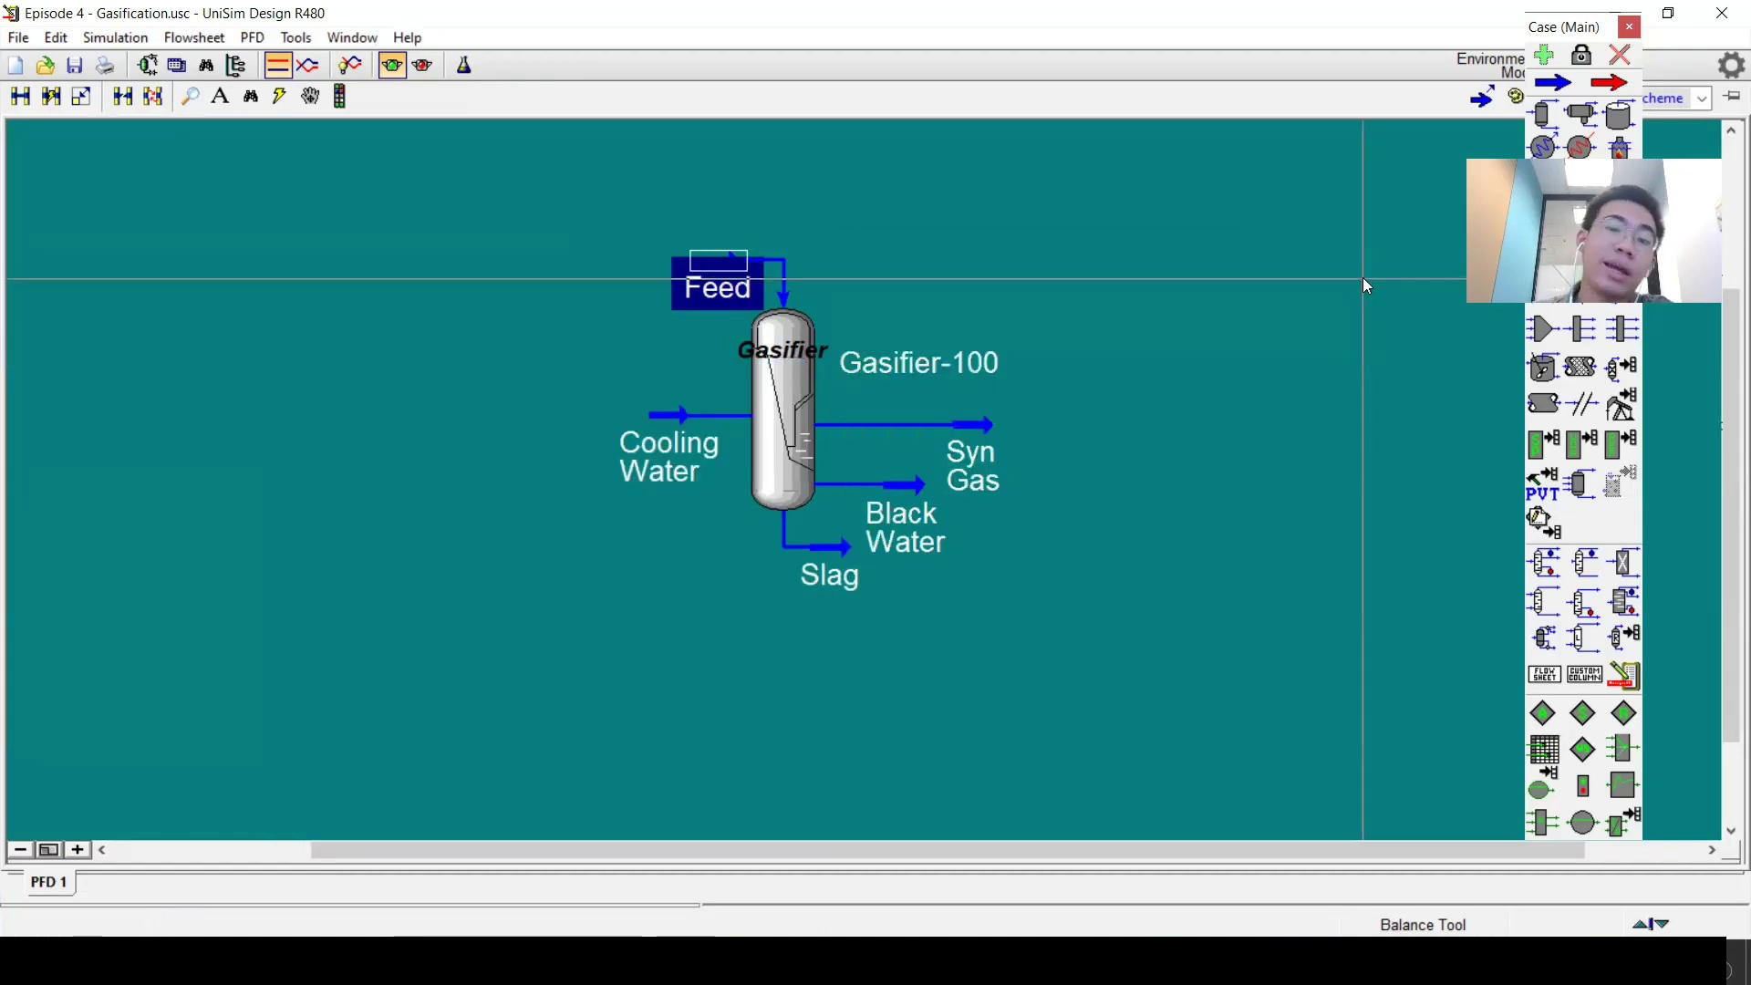